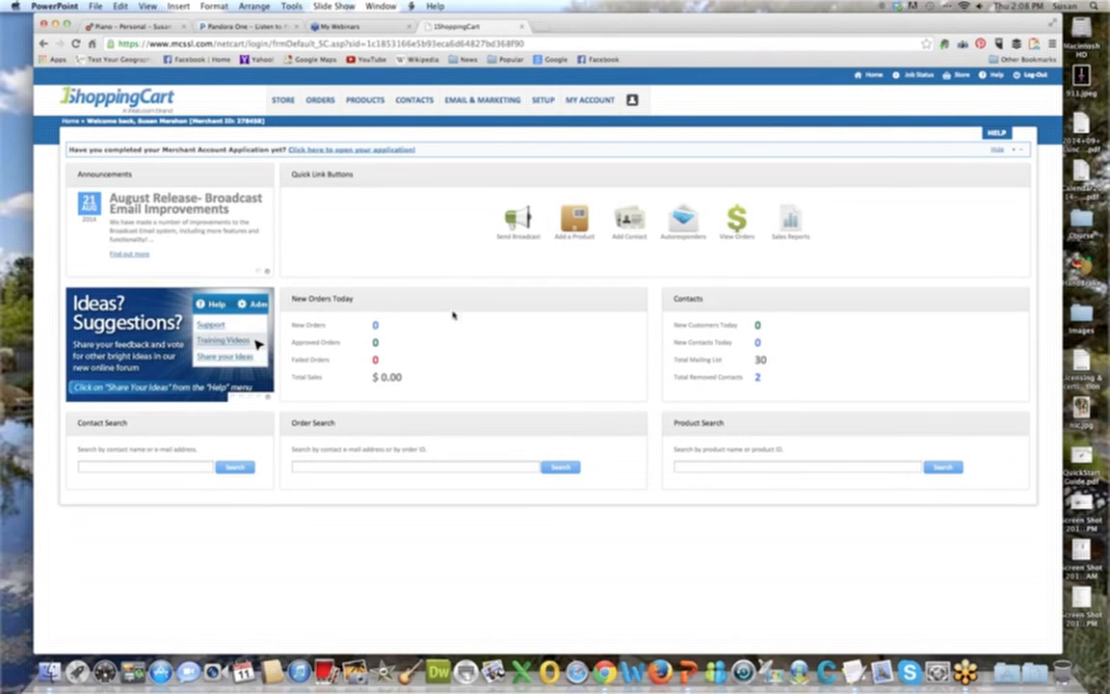
Open contact management and search the contact list by a contact's first name.
mouse_move(410, 103)
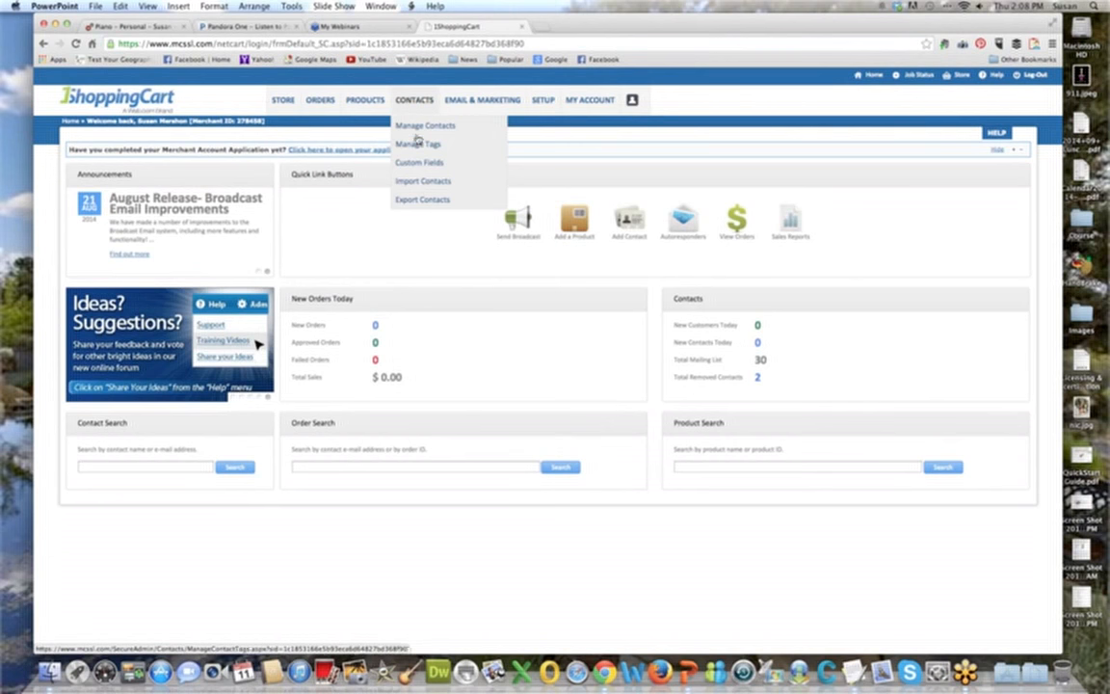
click(417, 130)
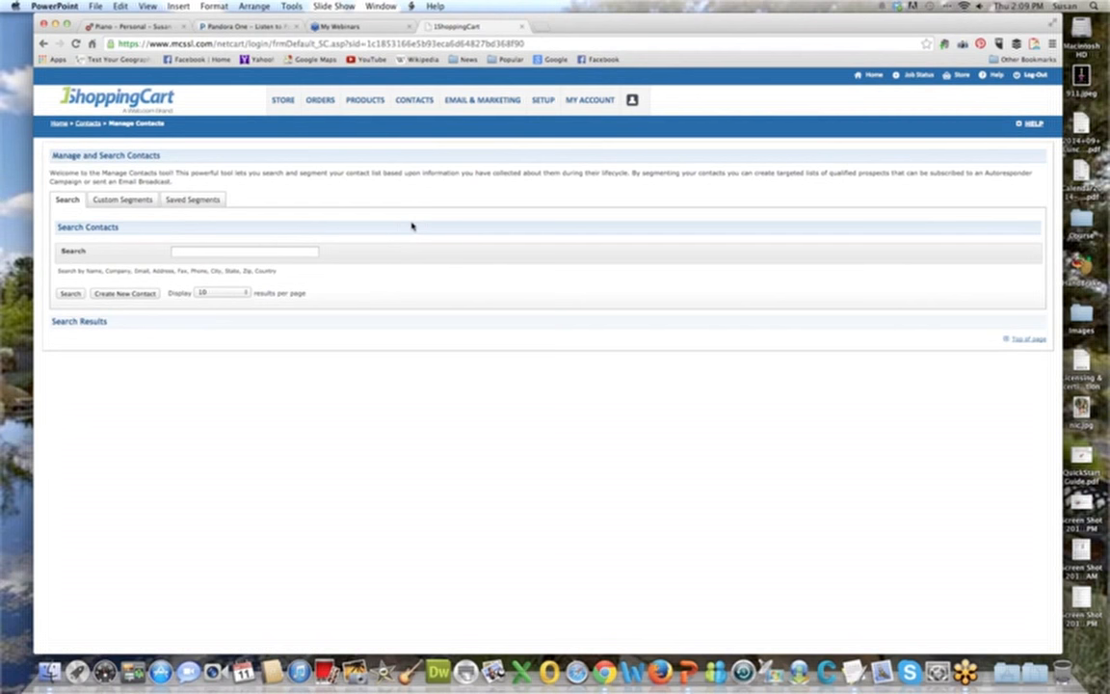
click(261, 250)
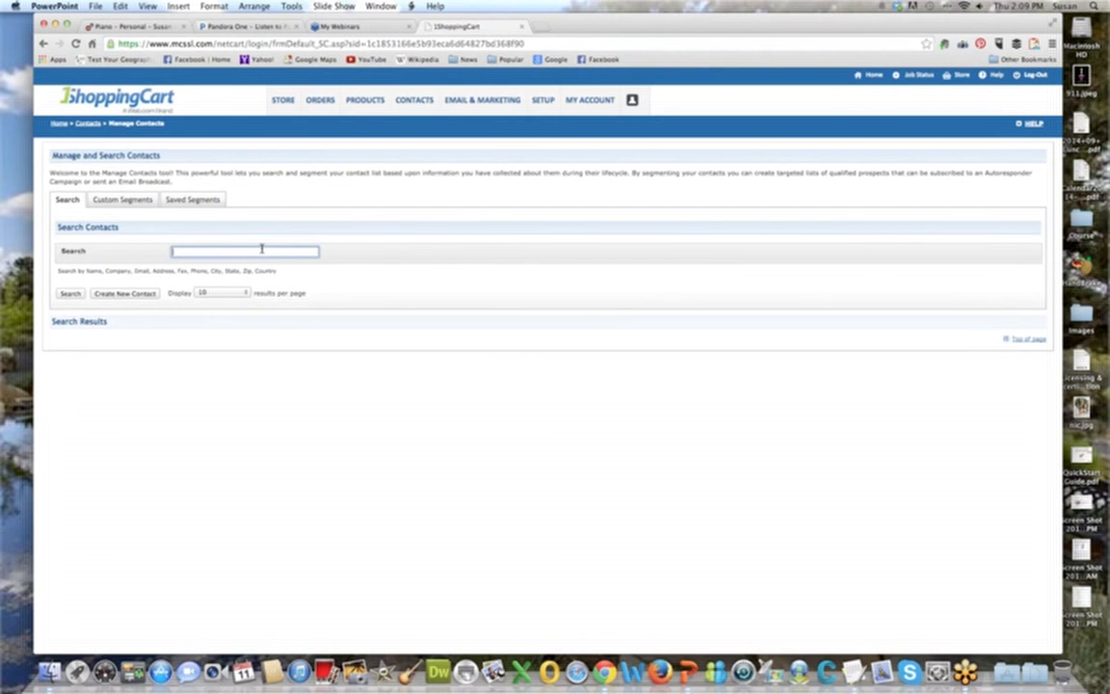
double_click(142, 271)
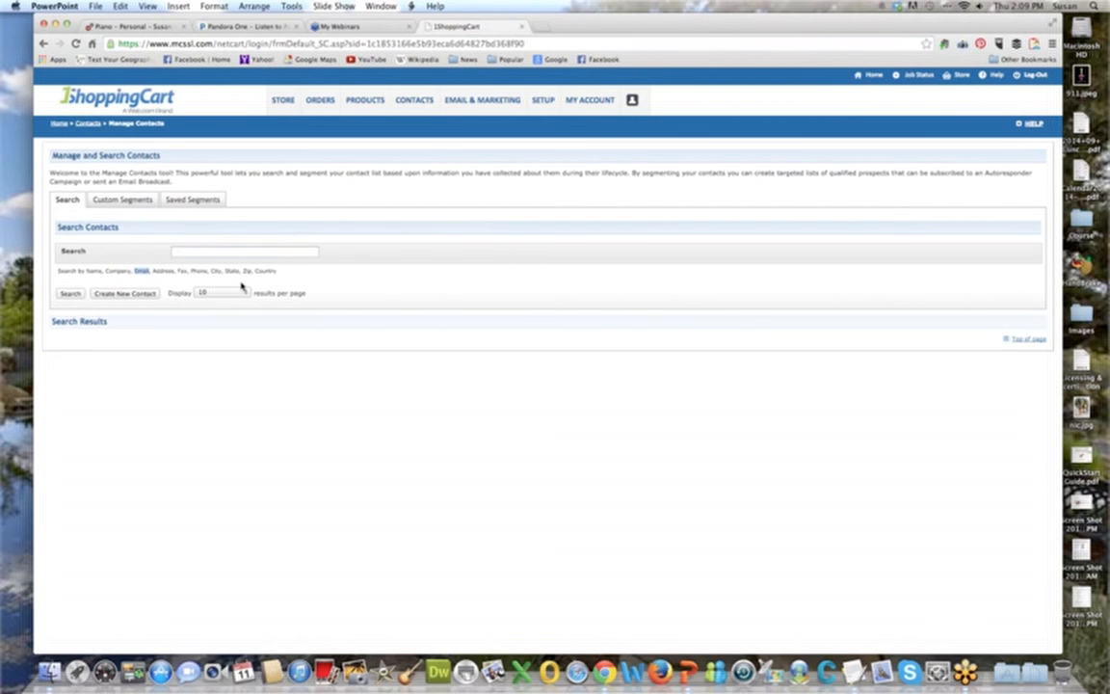
click(209, 252)
text(susan)
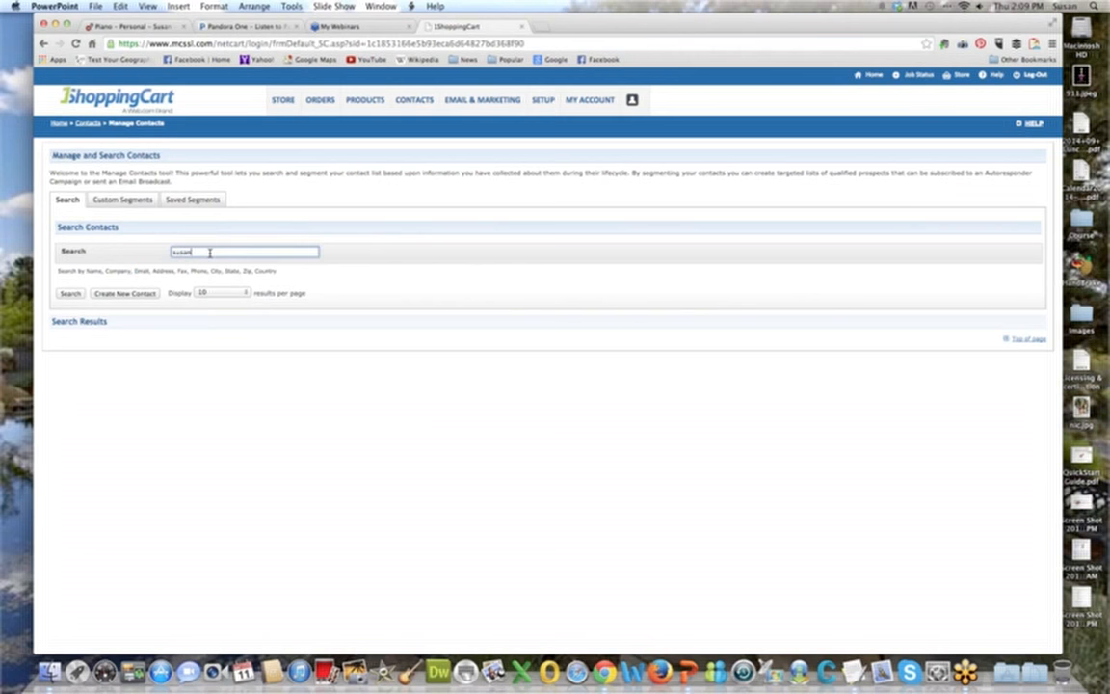
click(77, 295)
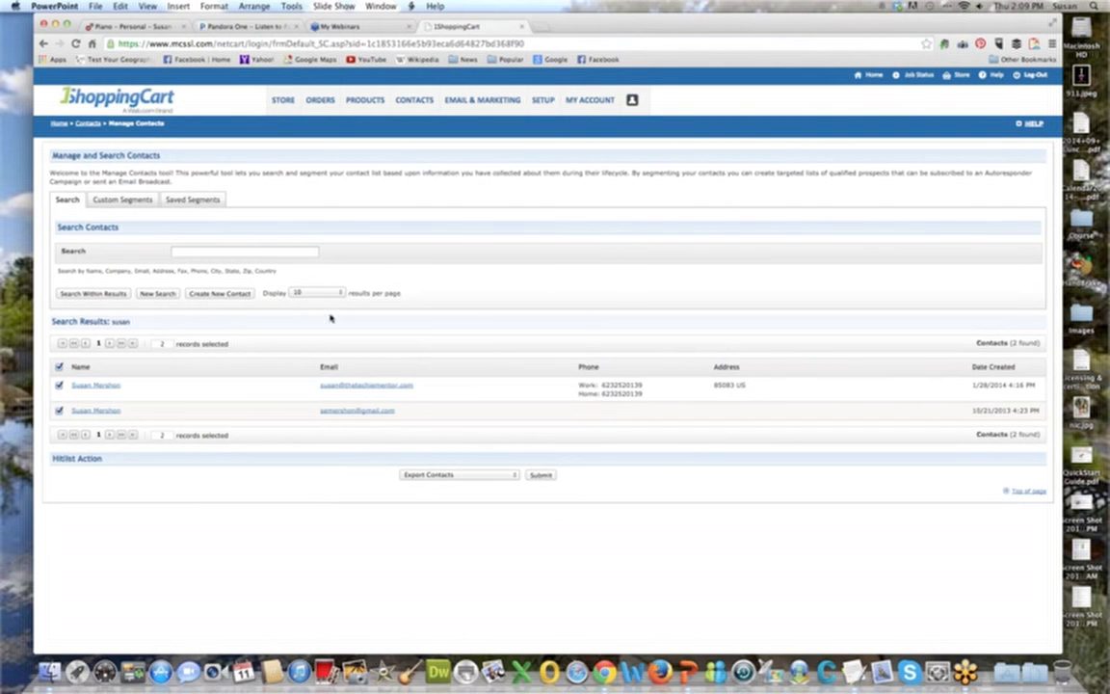
Check the results-per-page choices and run a new contact search for "az".
click(337, 294)
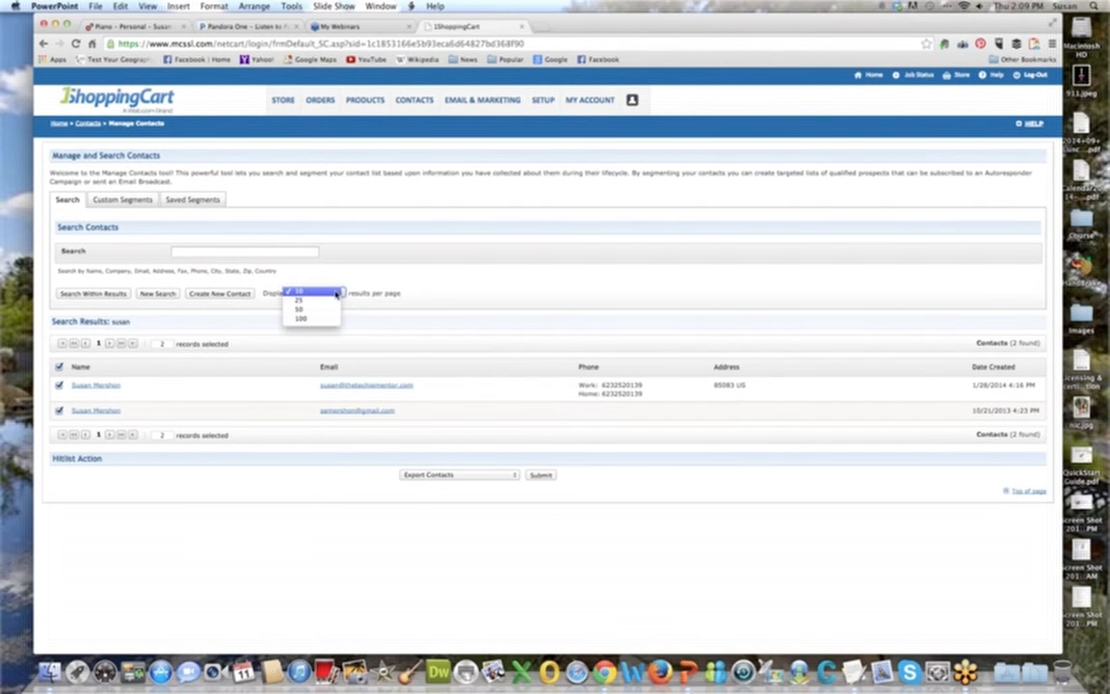
click(328, 293)
click(197, 251)
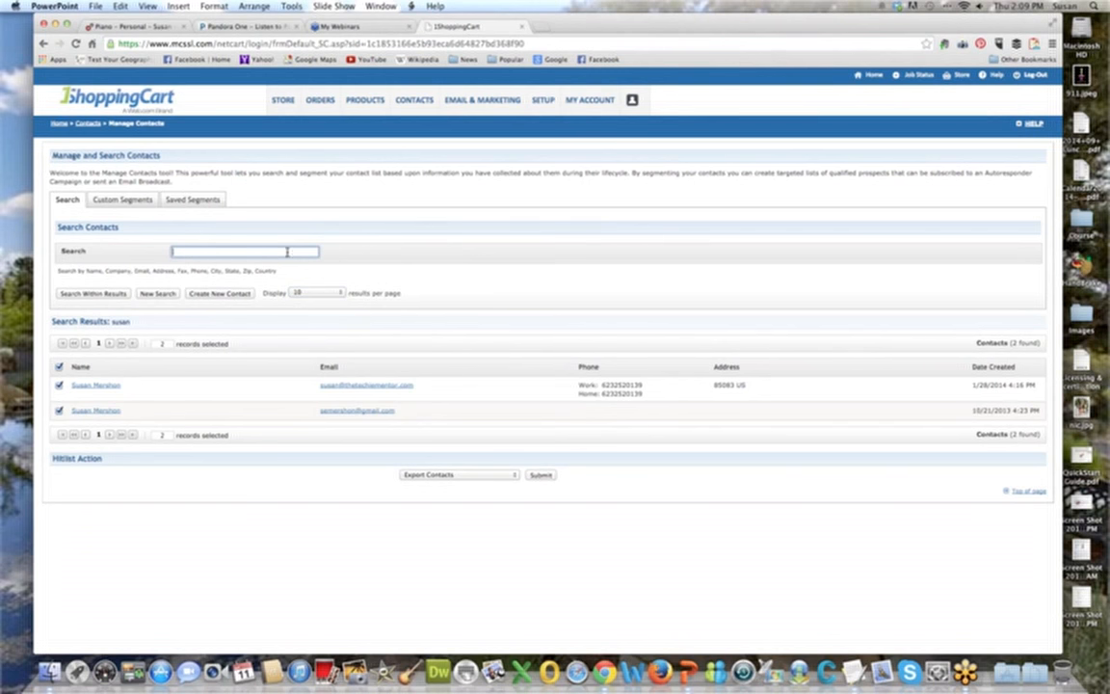
text(su)
click(143, 293)
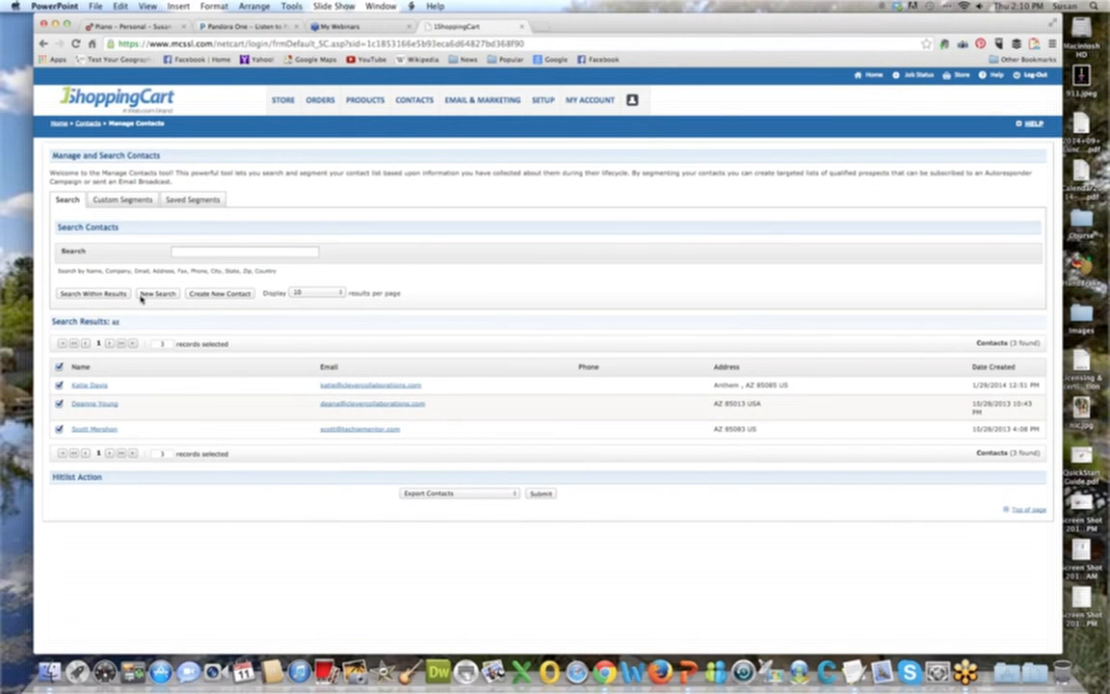
Search within the "az" results for a contact's first name.
click(193, 252)
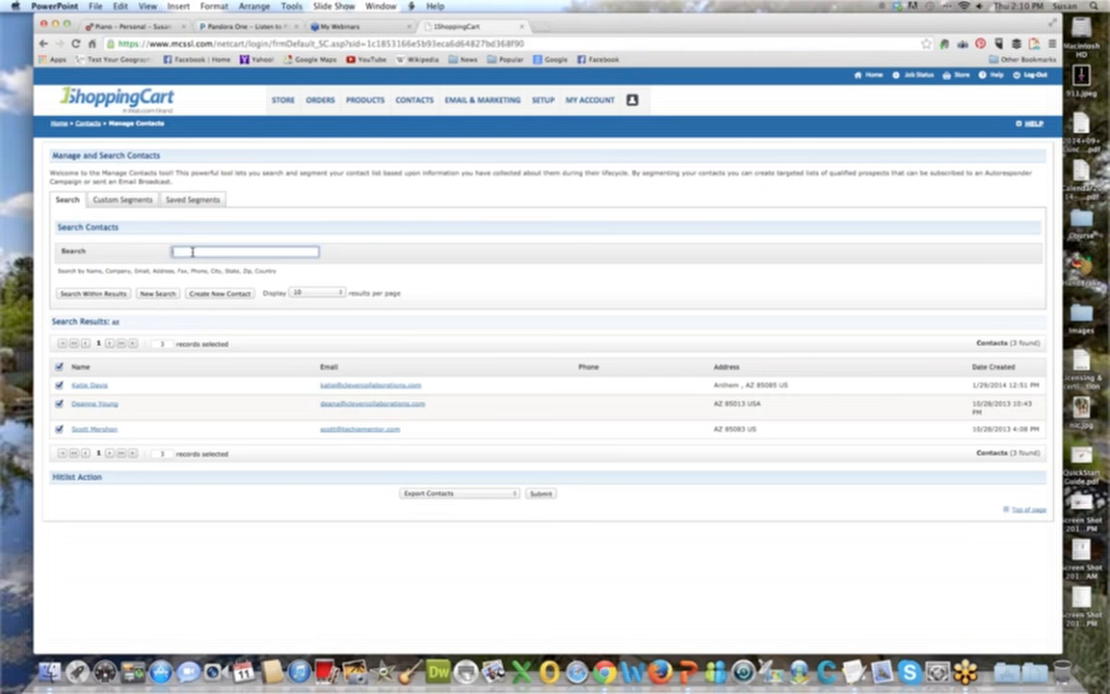
text(susan*)
key(Return)
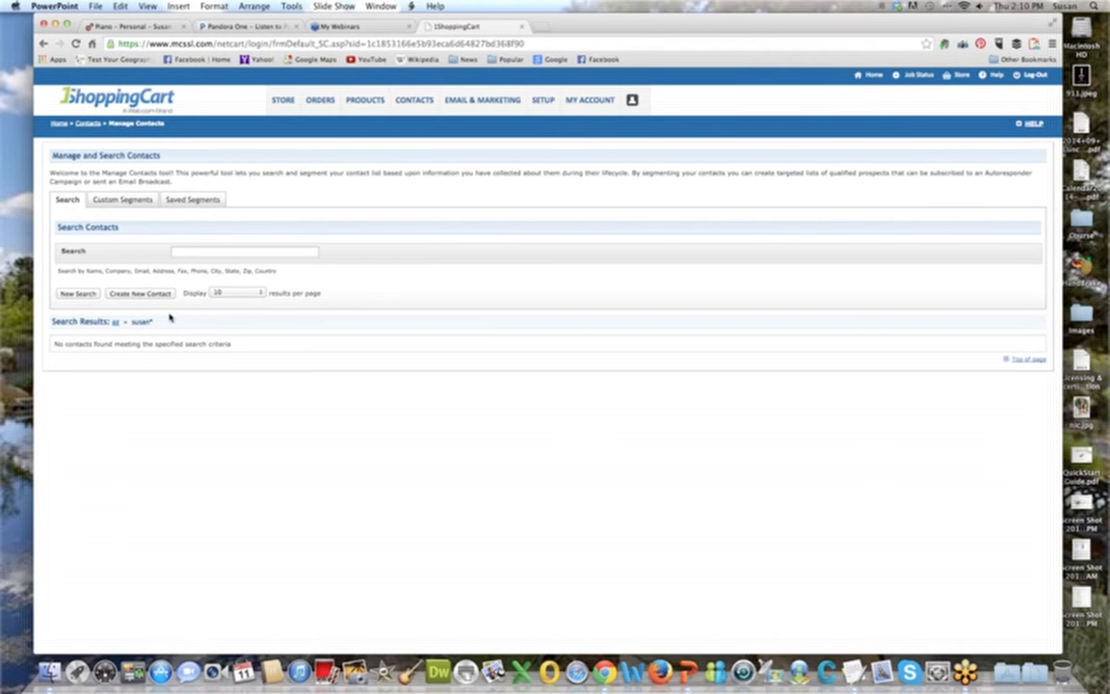
Run a new contact search using a contact's e-mail address.
click(205, 250)
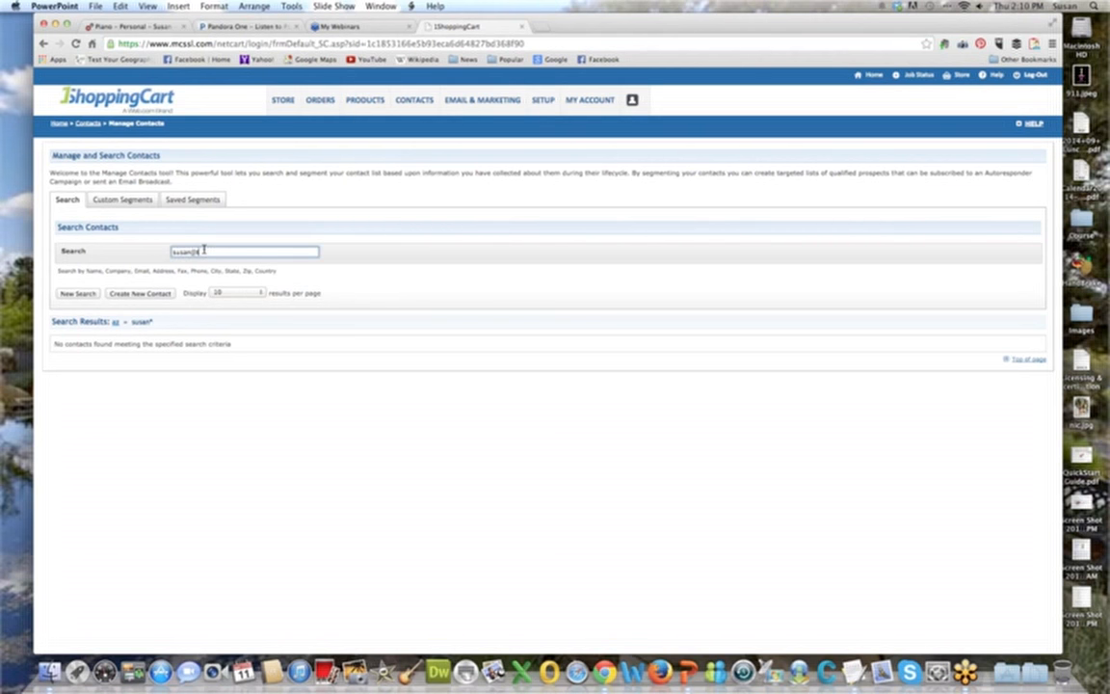
click(78, 292)
Repeat the contact search with the corrected e-mail address.
click(174, 250)
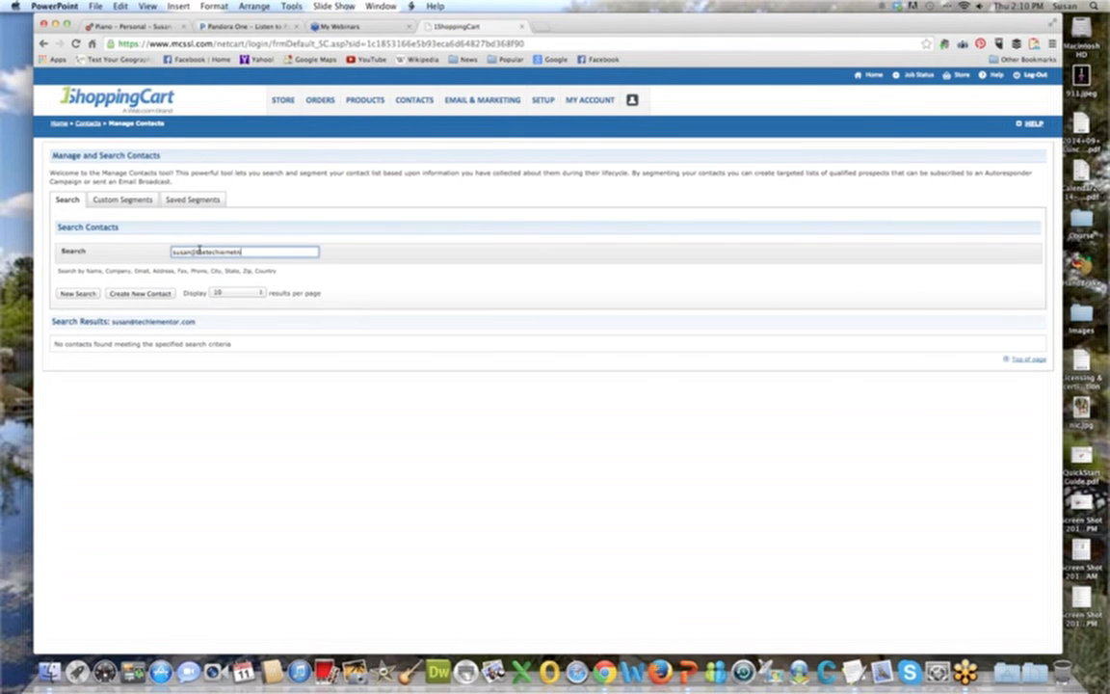
click(79, 291)
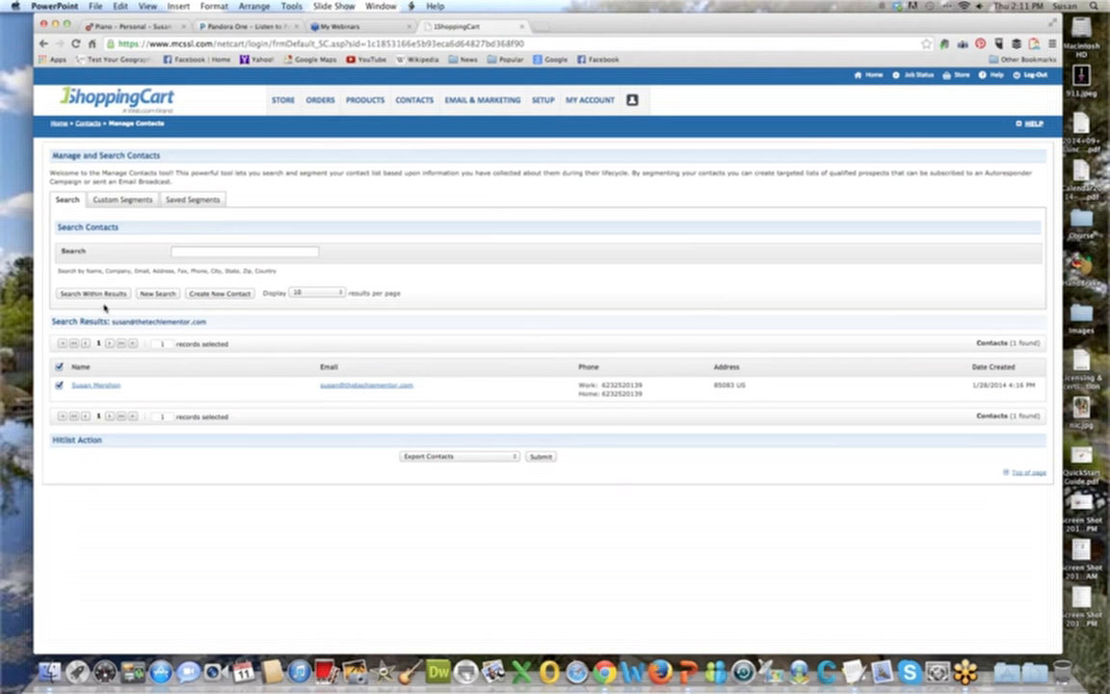
Start creating a new contact and enter the contact's first and last name.
click(233, 294)
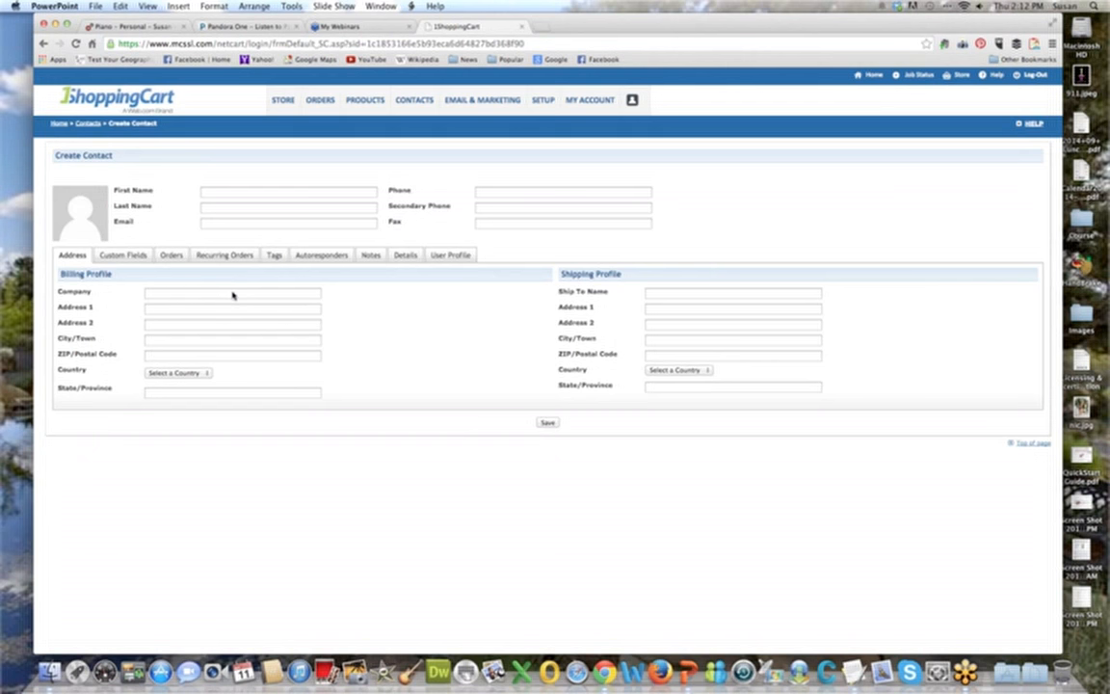
click(282, 195)
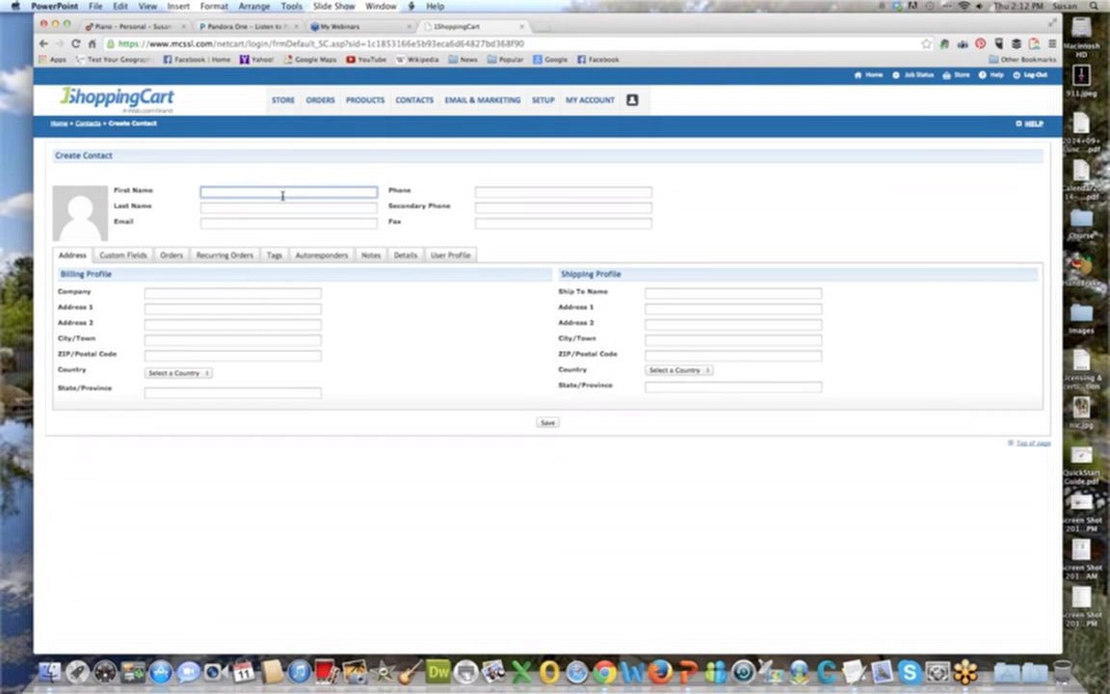
key(Tab)
text(M)
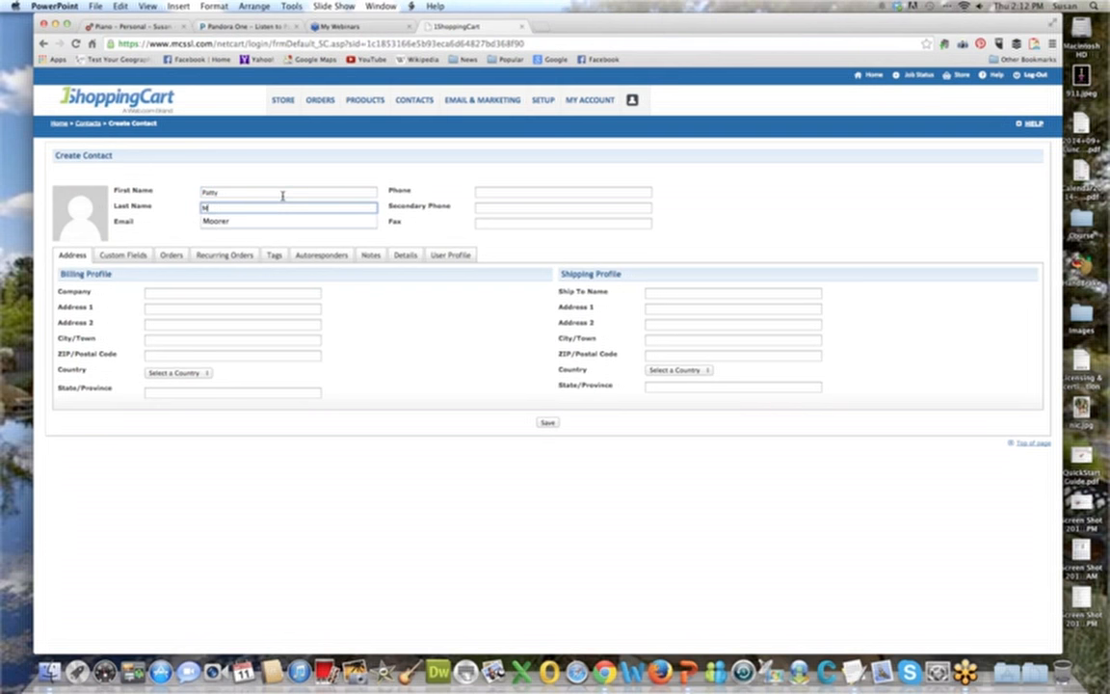
text(oore)
key(Tab)
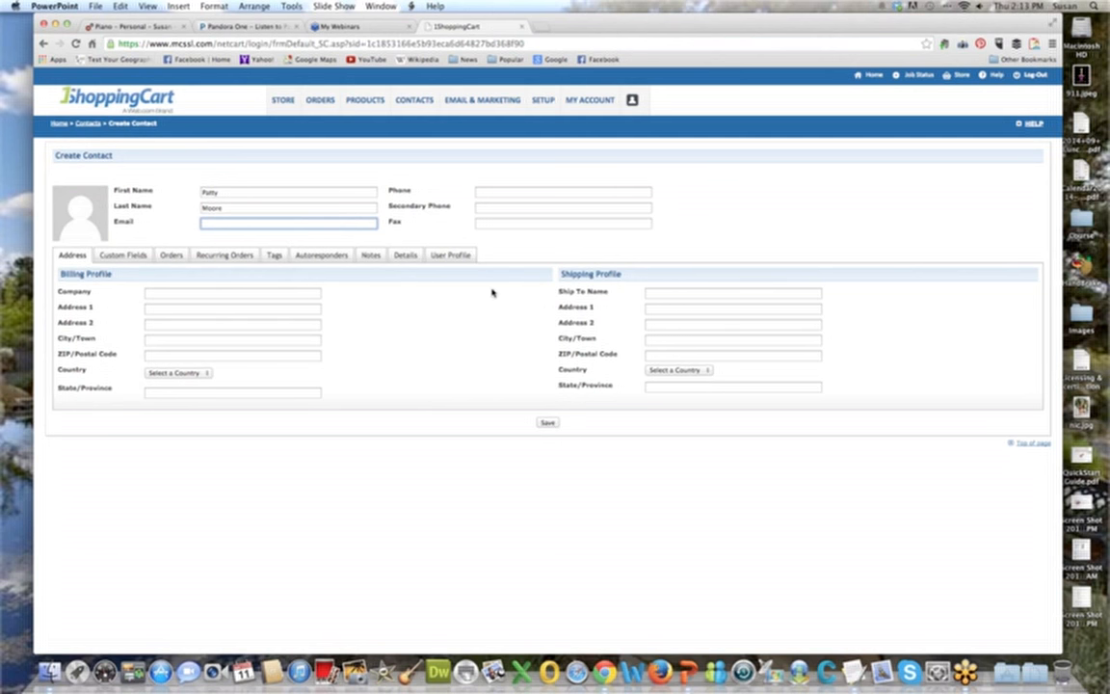
Enter the new contact's e-mail address, leaving the phone and fax fields blank.
key(Tab)
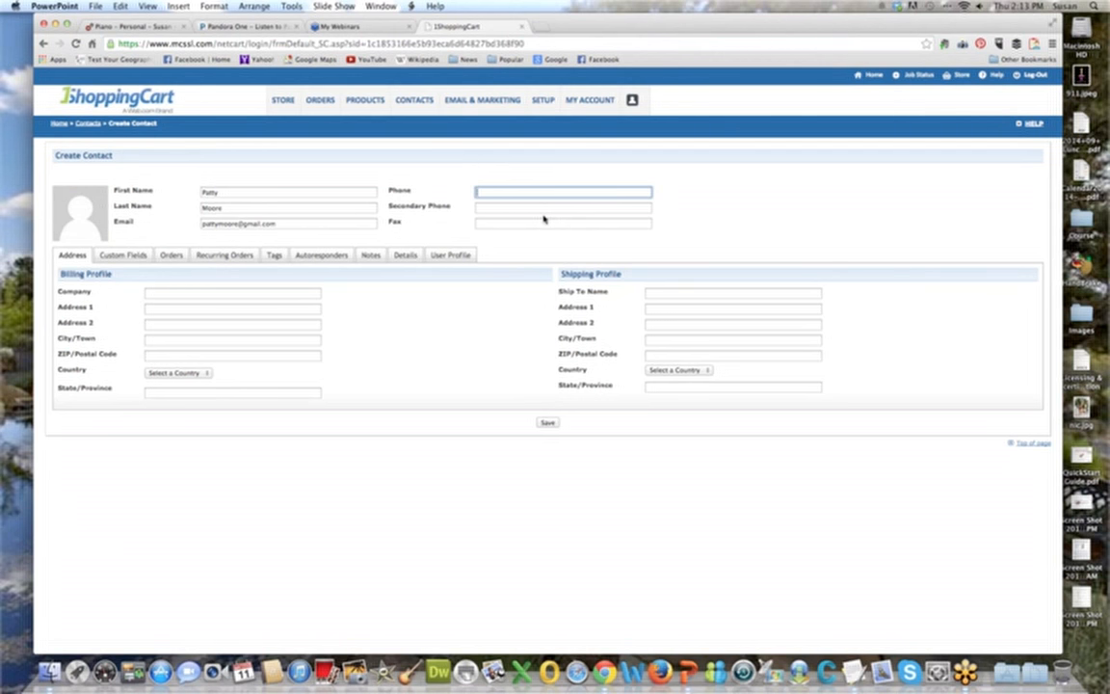
key(Tab)
key(Tab)
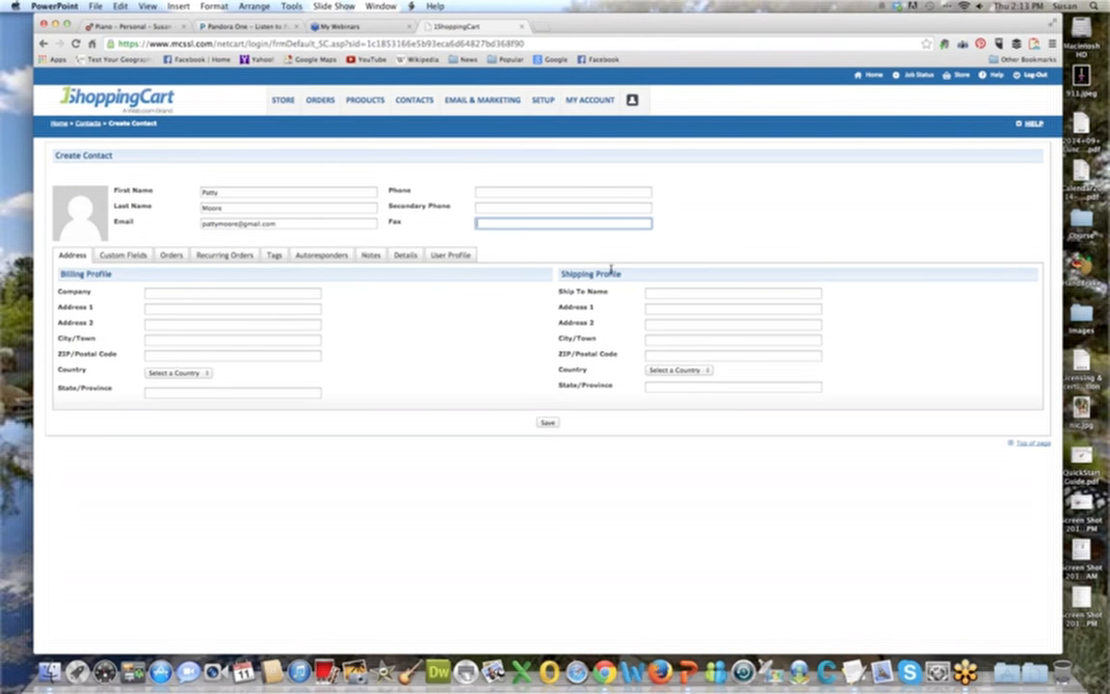
Set the company in the billing profile to The ABC Widget Company.
click(151, 292)
text(The ABC)
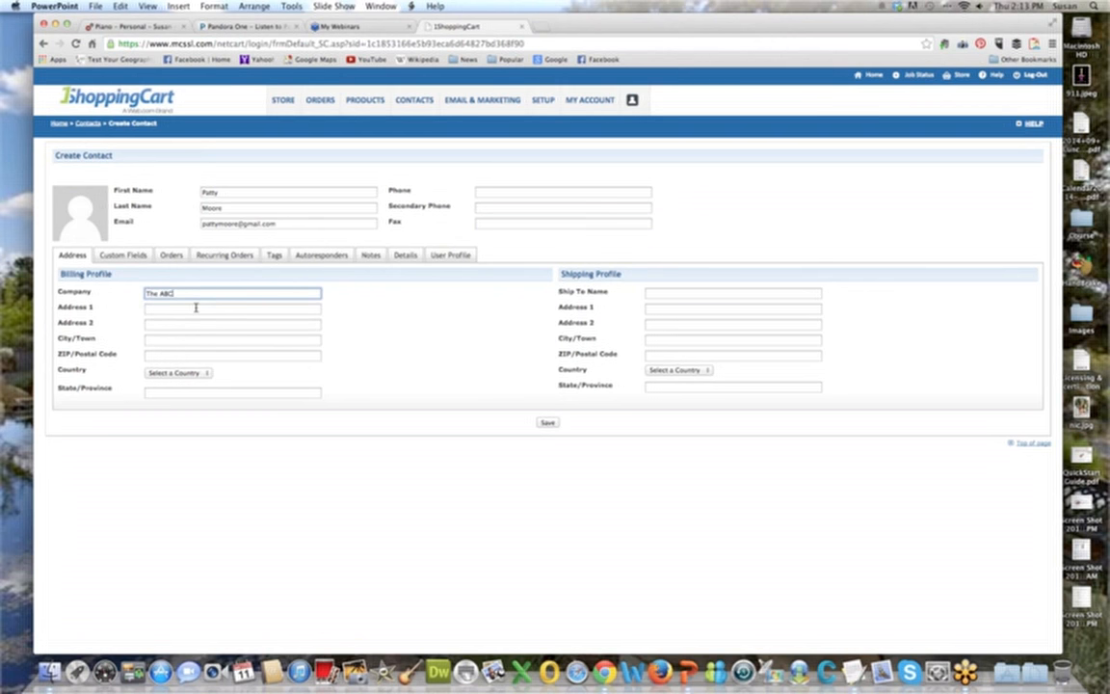
text( Widget Corpo)
text(ny)
Enter the contact's billing street address, city and postal code in the billing profile.
click(195, 308)
text(PO Box 12345)
key(Tab)
key(Tab)
text(Prescott)
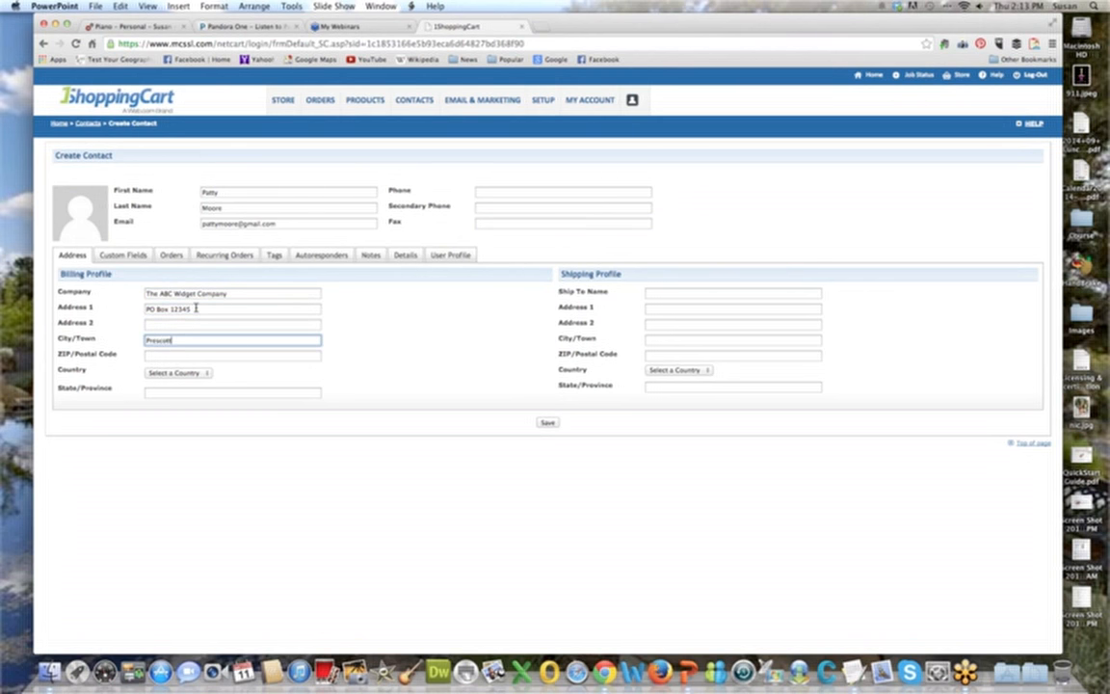
key(Tab)
text(A6403)
Set the billing country to United States and the state to Arizona, and save the contact.
key(Tab)
key(u)
key(Tab)
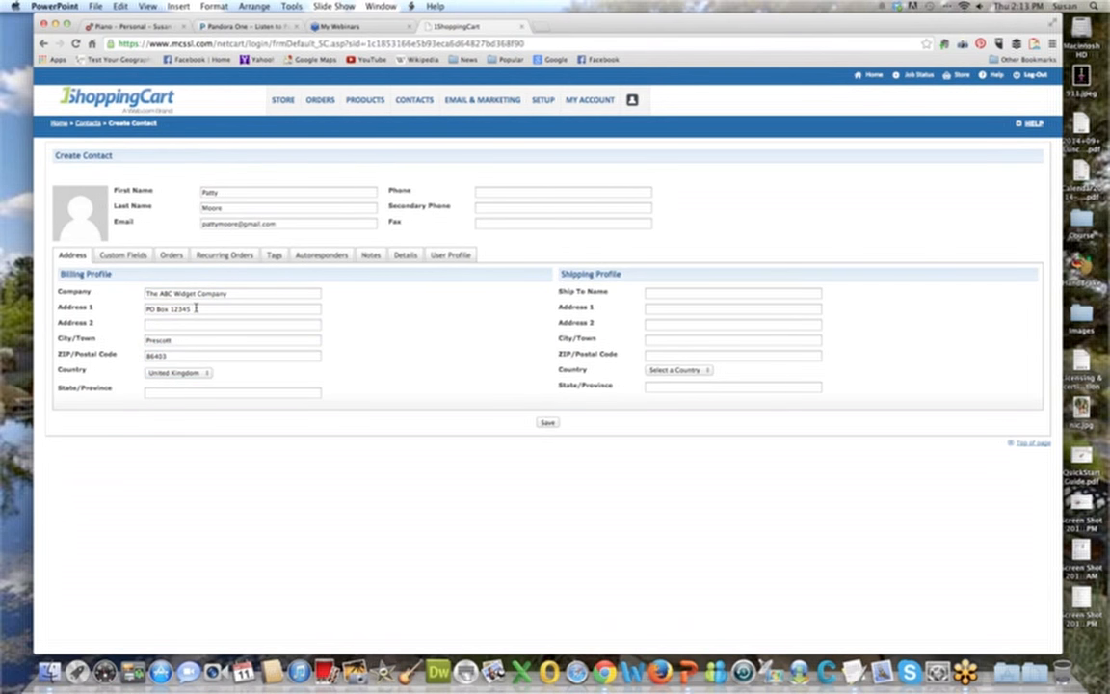
click(176, 373)
click(190, 382)
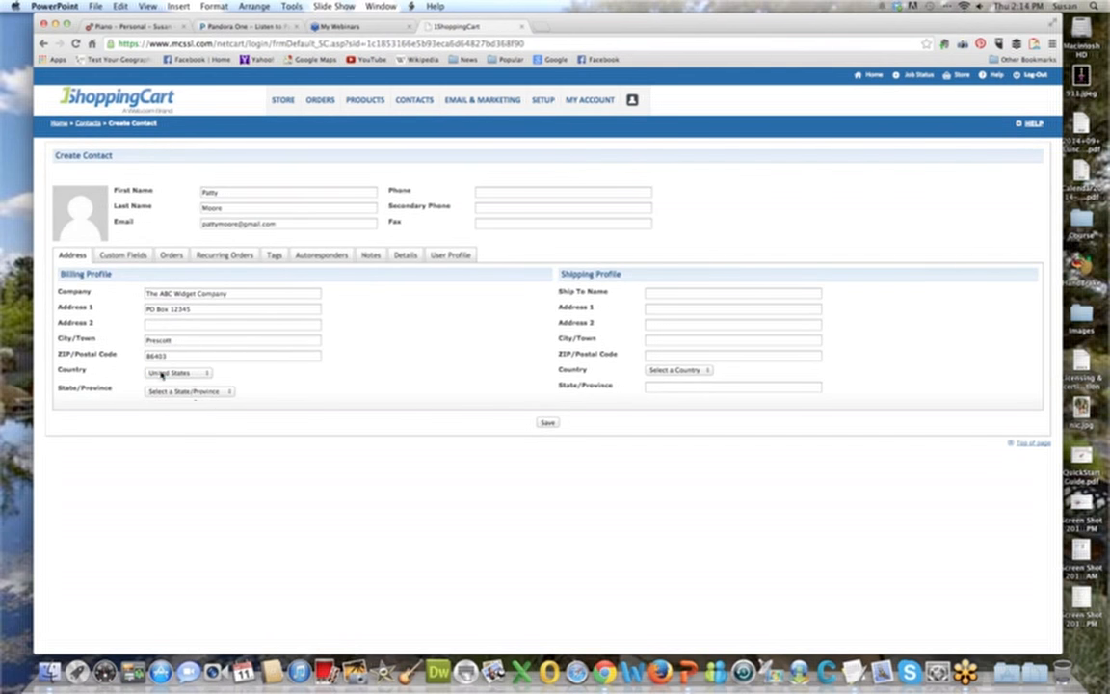
click(192, 391)
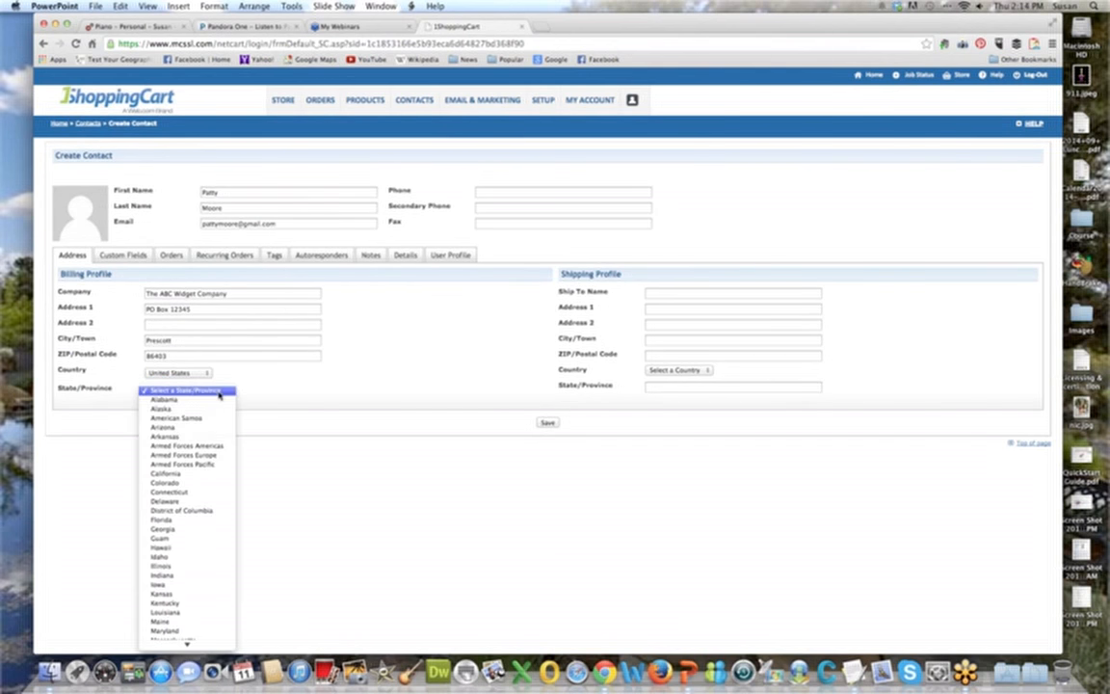
click(219, 426)
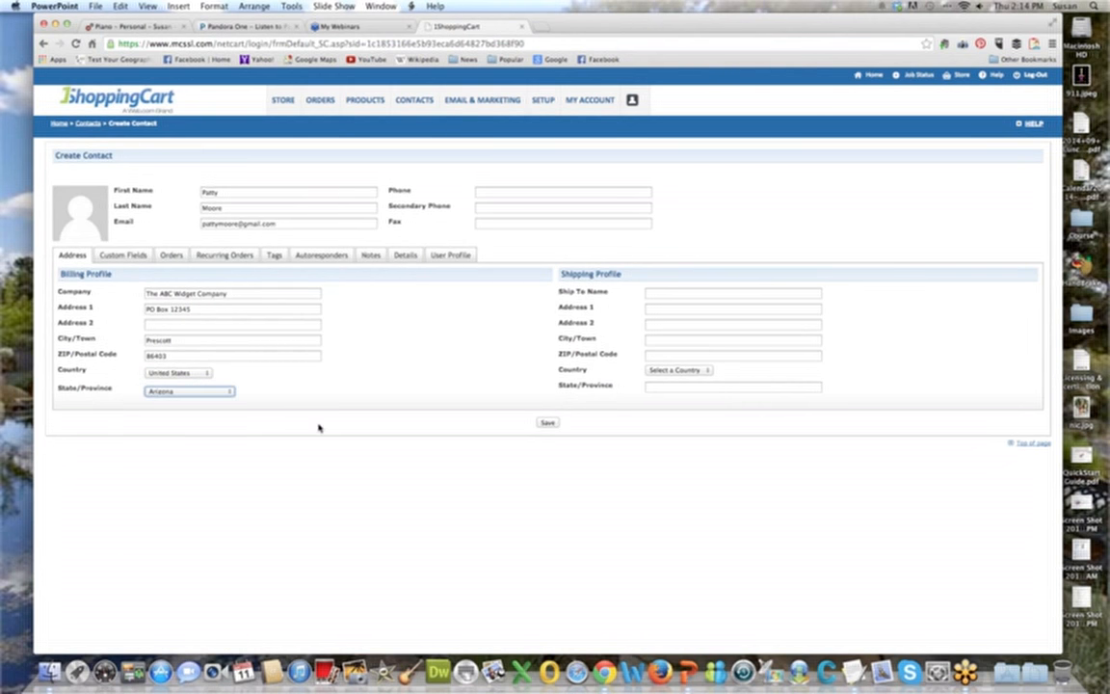
click(198, 374)
click(198, 374)
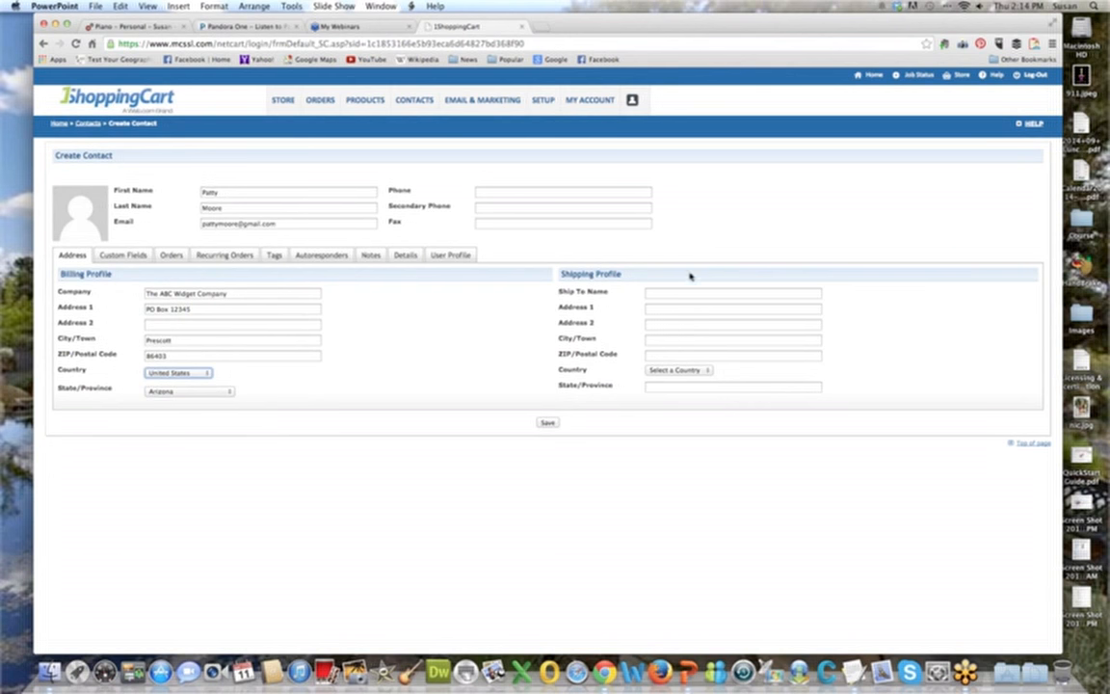
click(549, 424)
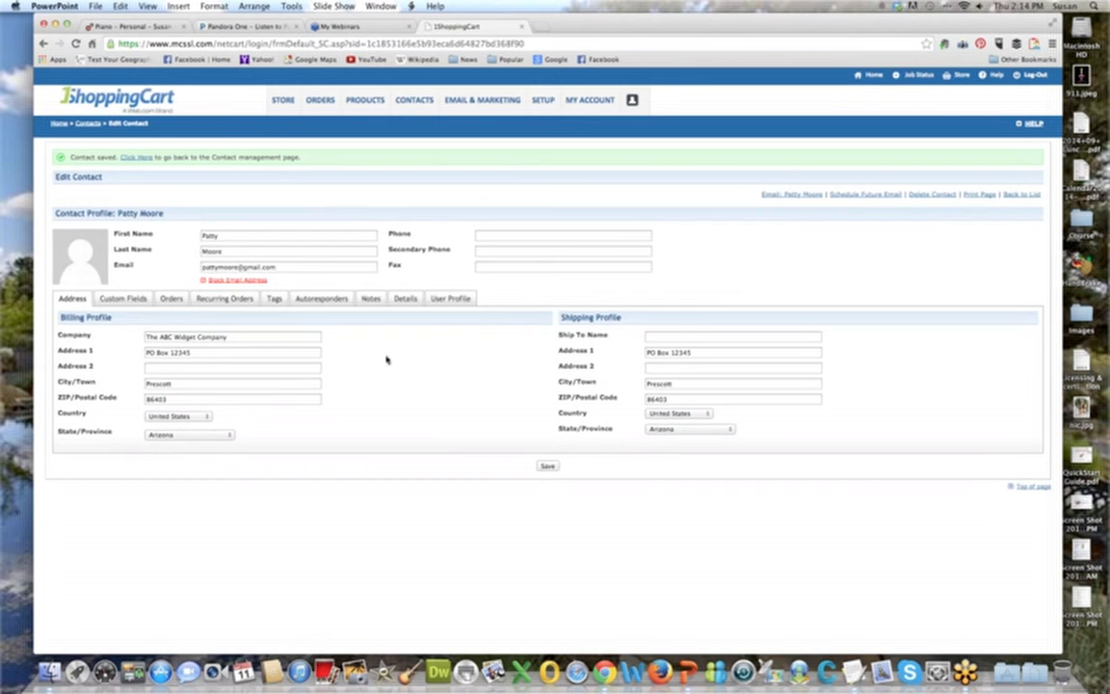
Look through the saved contact's custom fields, orders, recurring orders, autoresponders, notes, details and user profile, and return to the address.
click(123, 300)
click(171, 300)
click(225, 300)
click(323, 300)
click(370, 300)
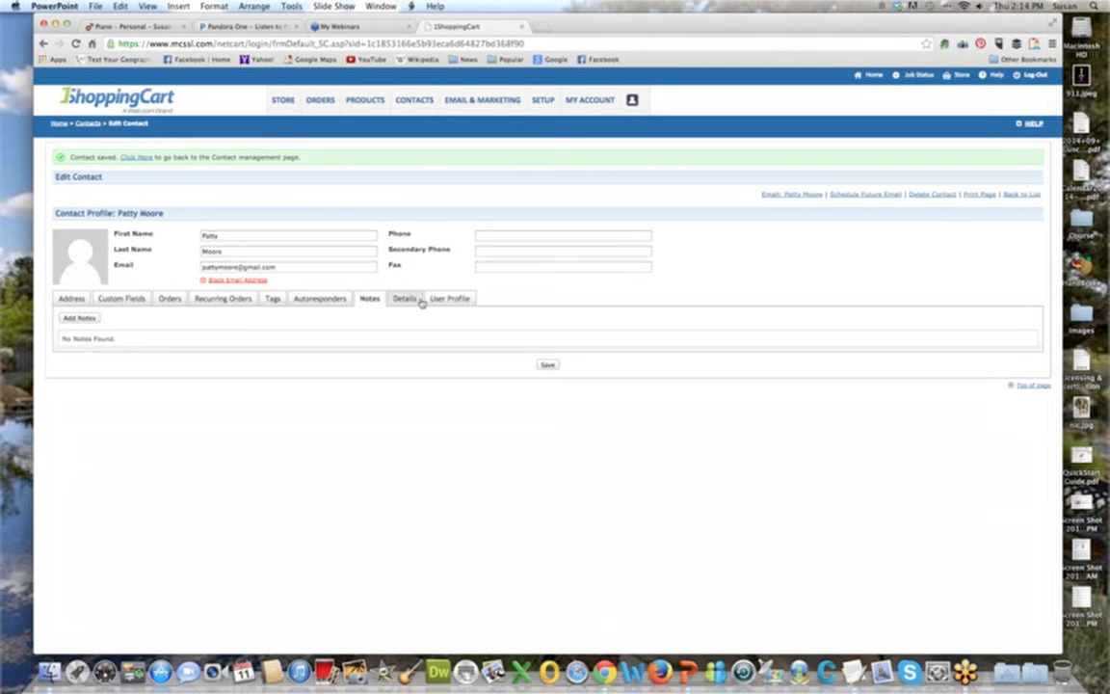
click(405, 300)
click(449, 300)
click(71, 299)
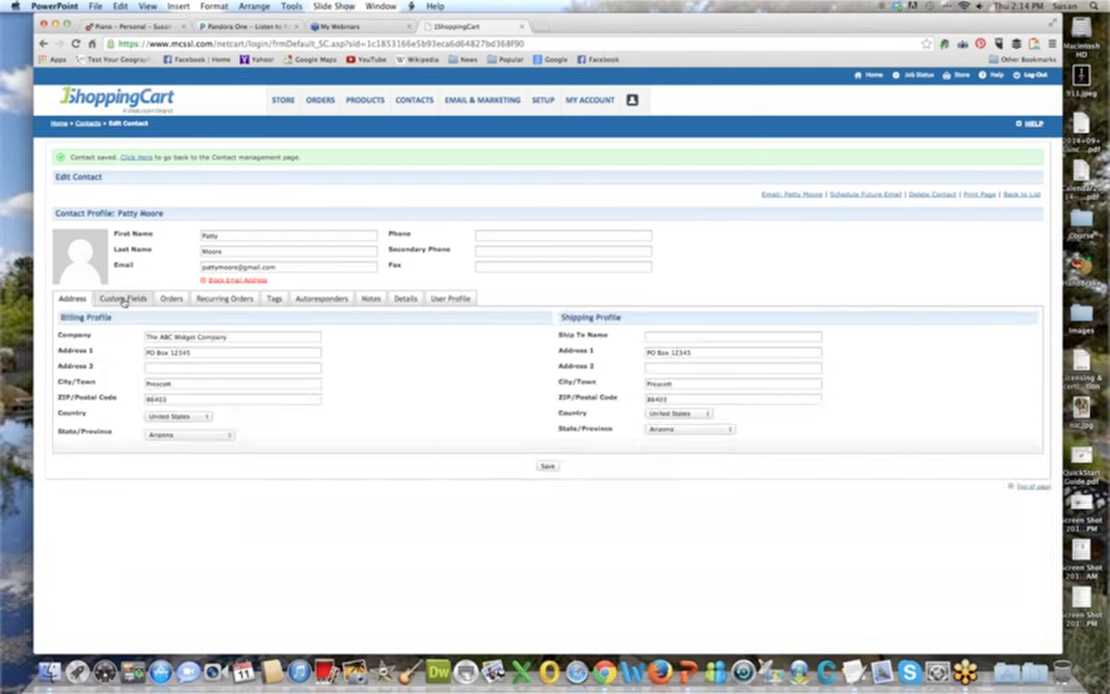
Examine the contact's custom fields, including Referred by and the Class Completed options.
click(123, 300)
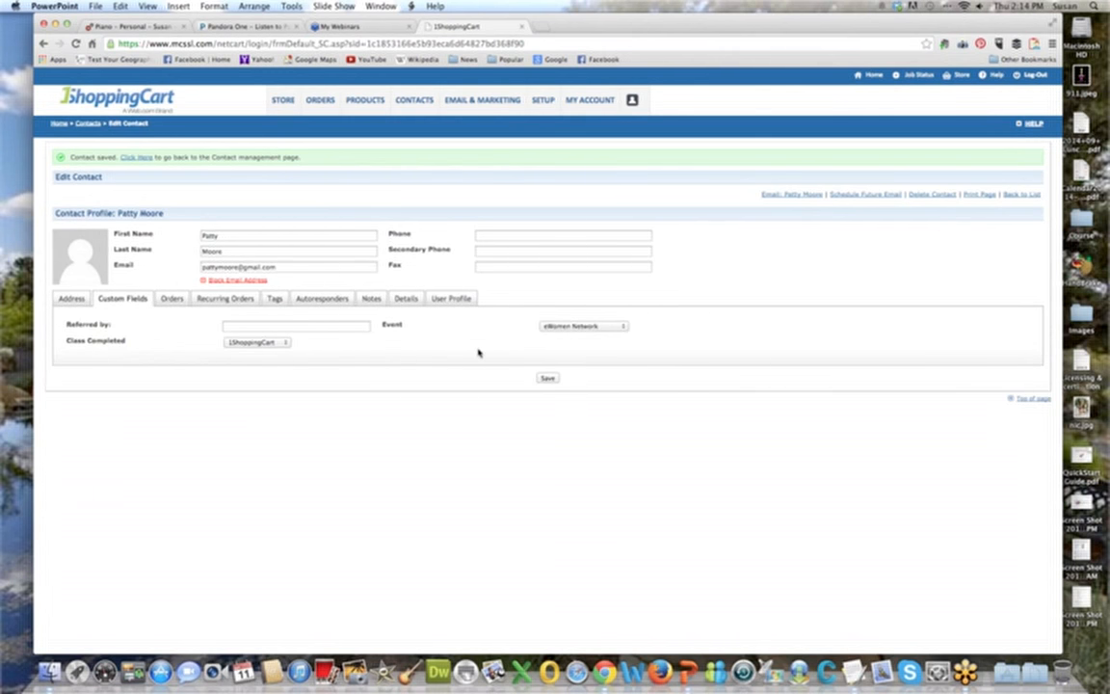
click(307, 327)
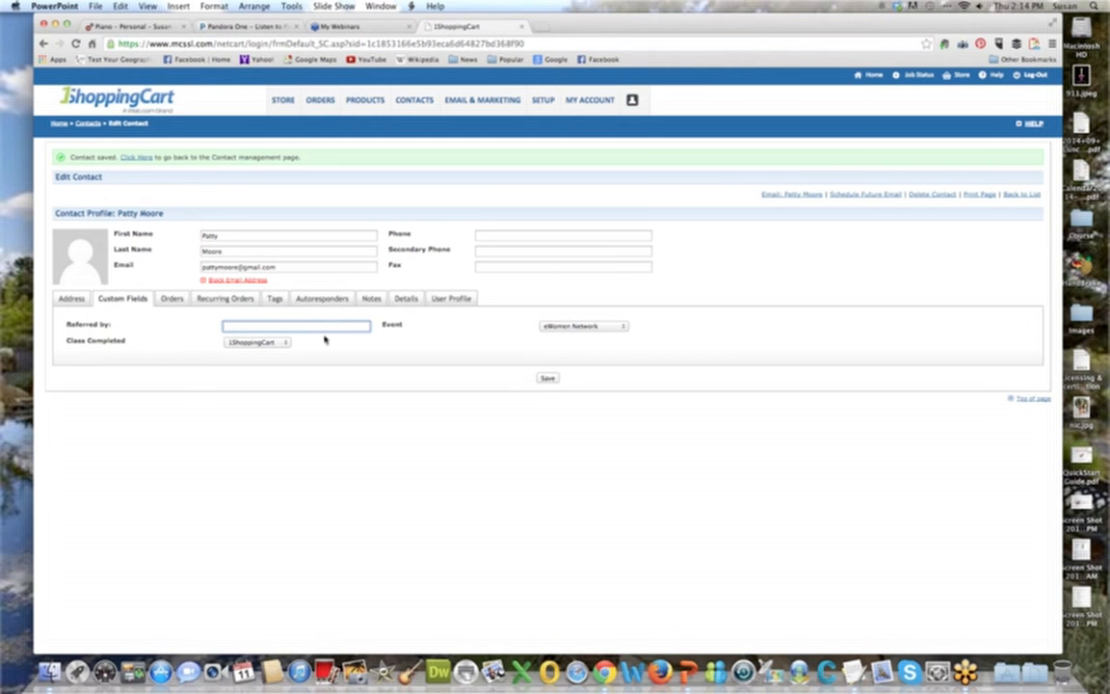
click(253, 343)
click(251, 343)
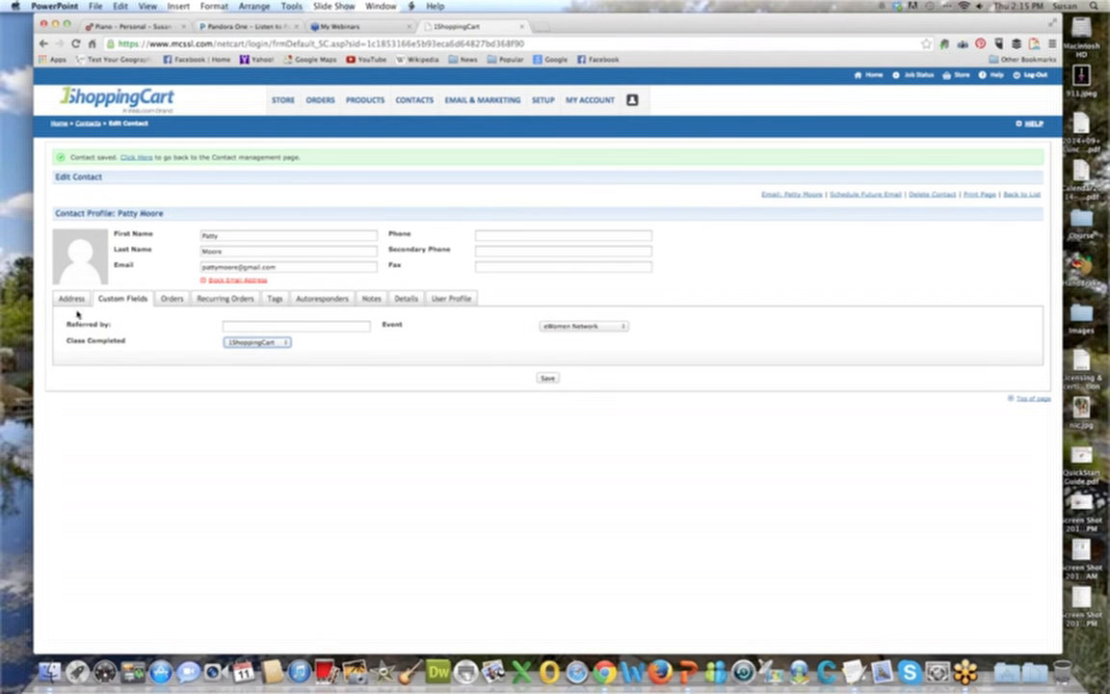
Look through the contact's orders, recurring orders, tags, autoresponders and notes.
click(170, 298)
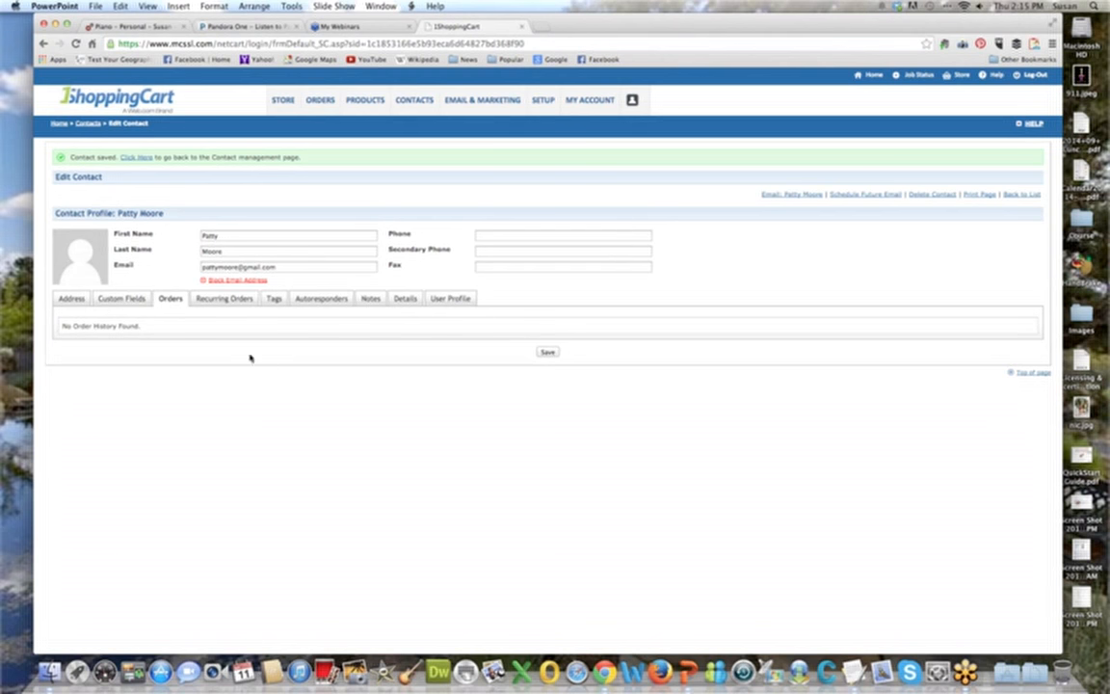
click(231, 299)
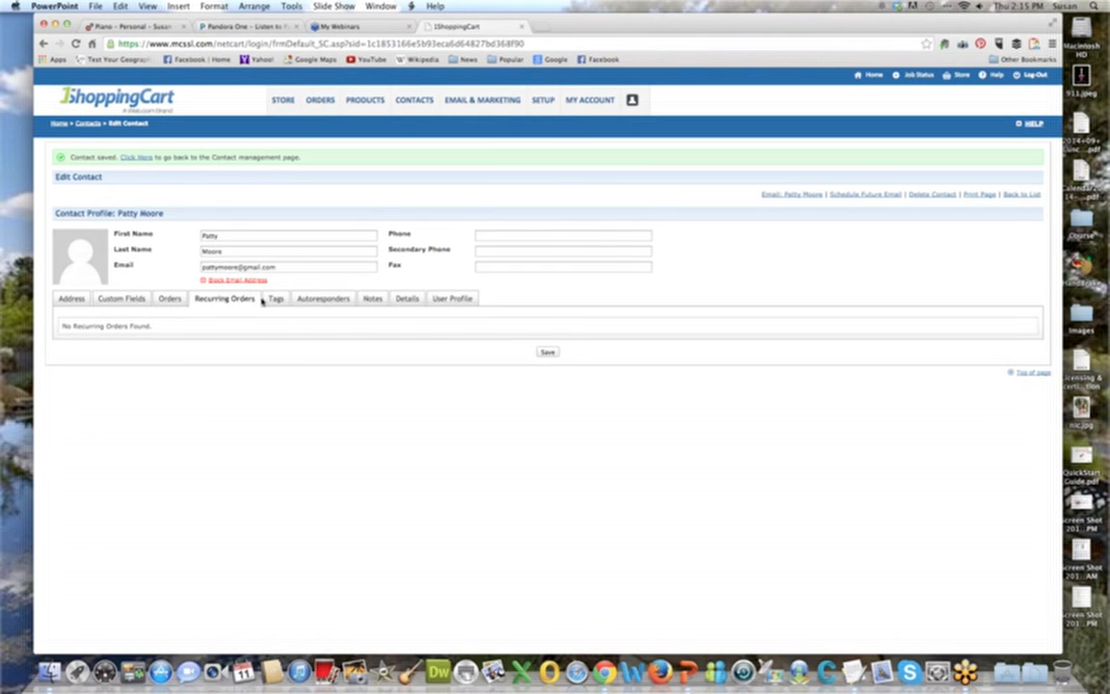
click(275, 299)
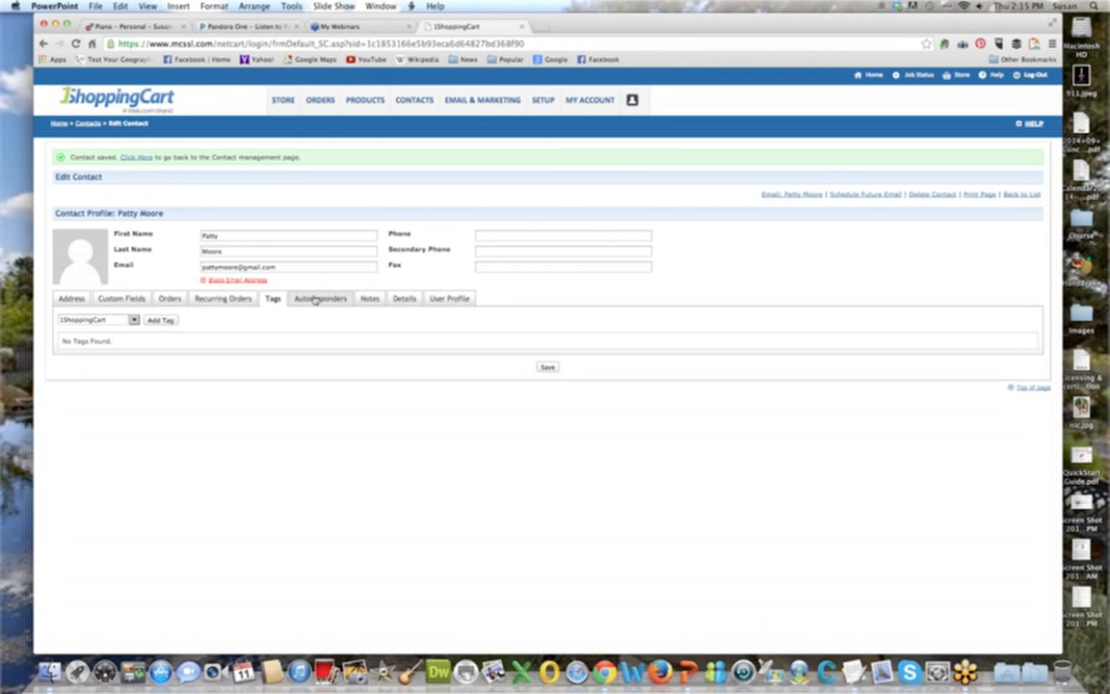
click(314, 300)
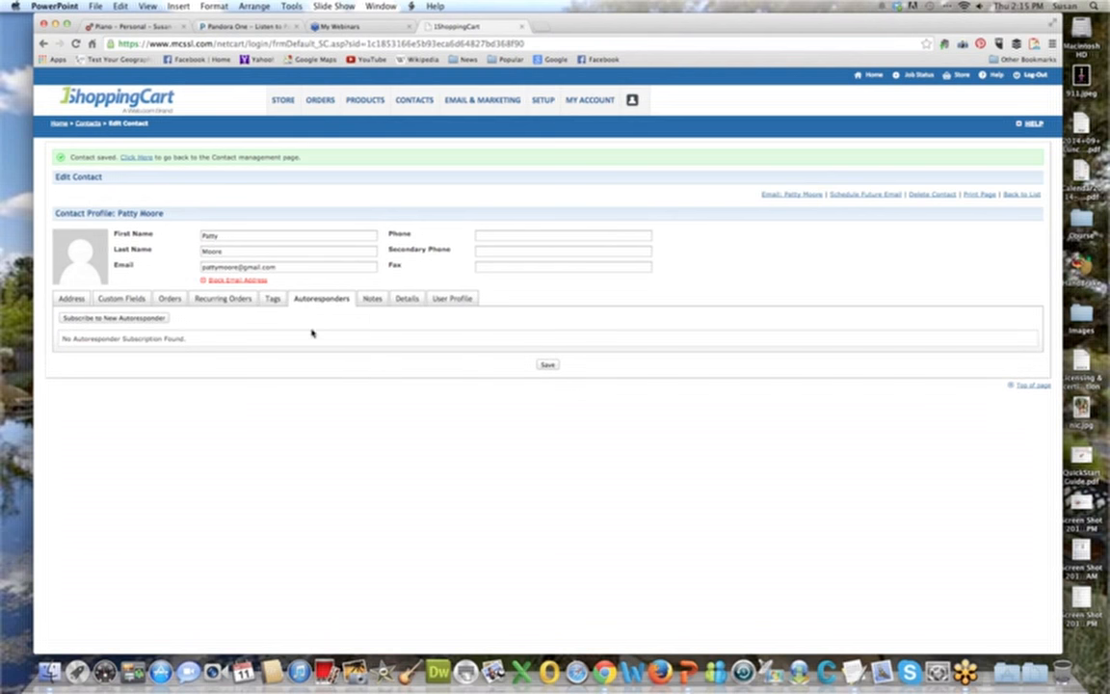
click(371, 299)
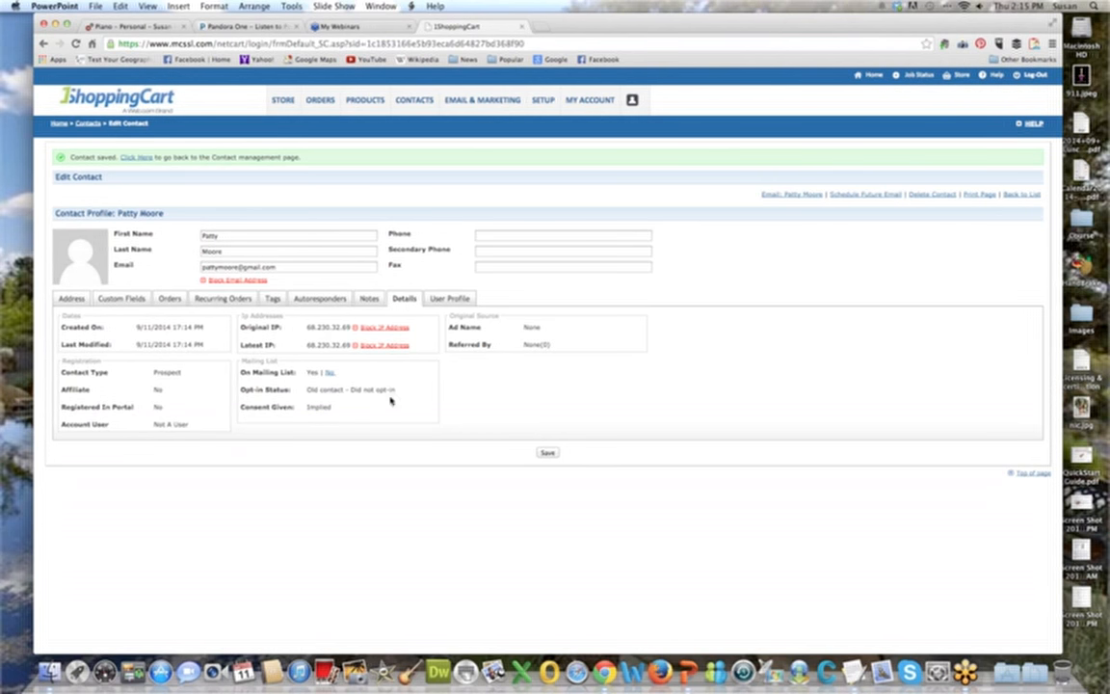
Review the stock and custom roles in the contact's user profile, and save the contact.
click(459, 303)
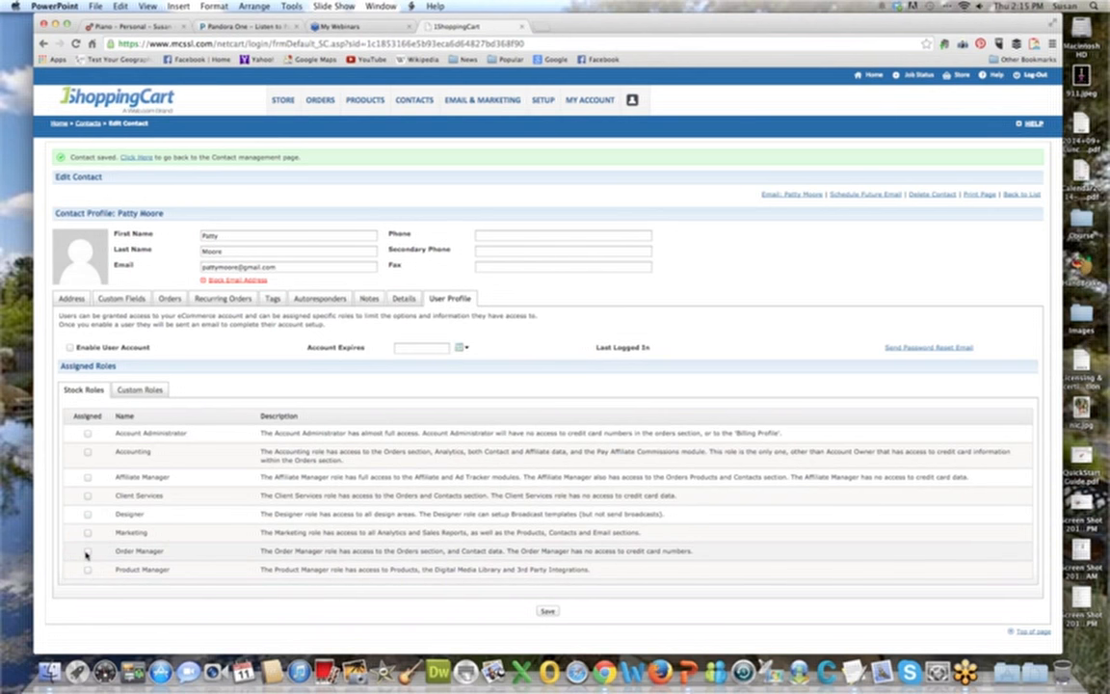
click(143, 391)
click(82, 389)
click(546, 611)
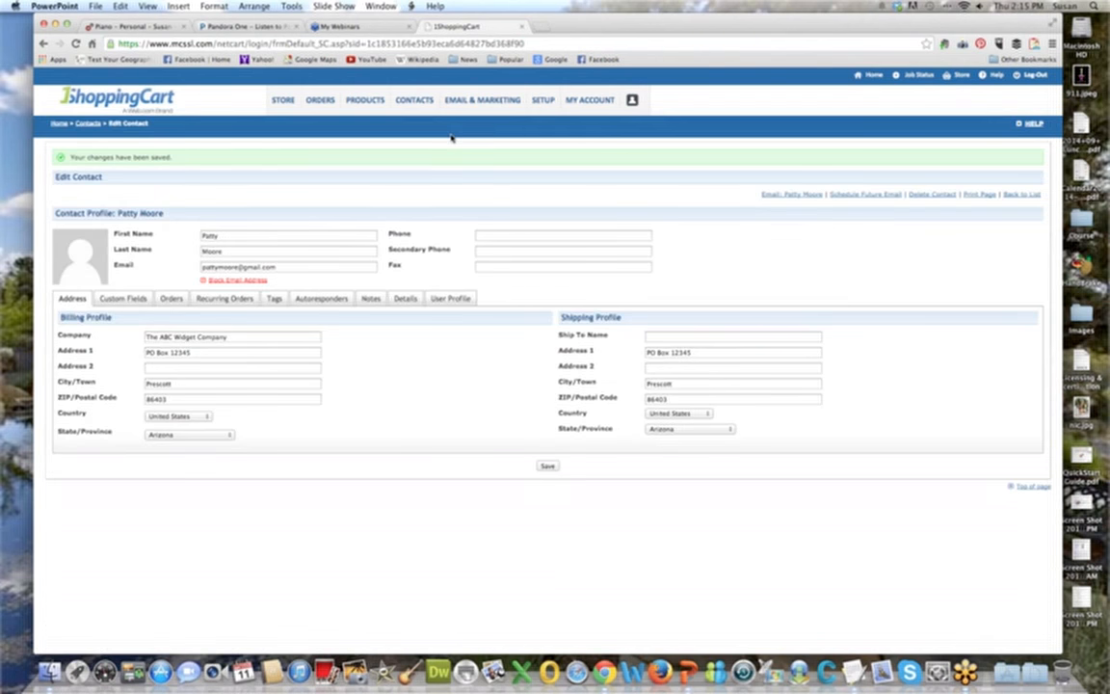
Return to contact management, clear the search term and run a new search to list all contacts.
mouse_move(421, 105)
click(424, 126)
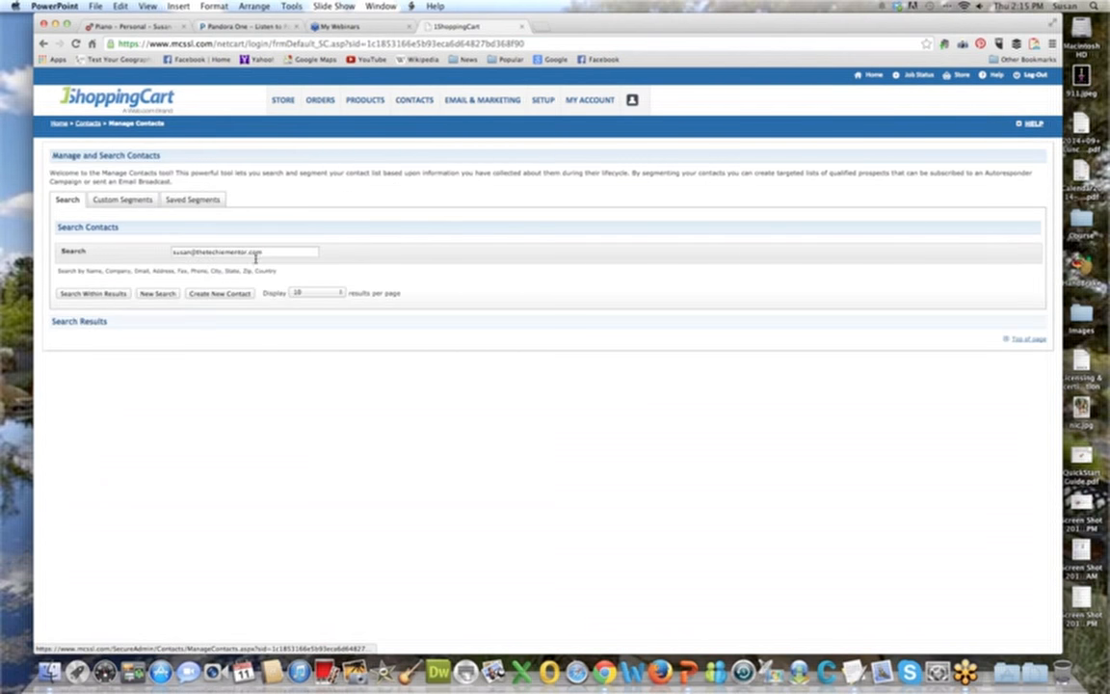
triple_click(267, 251)
key(BackSpace)
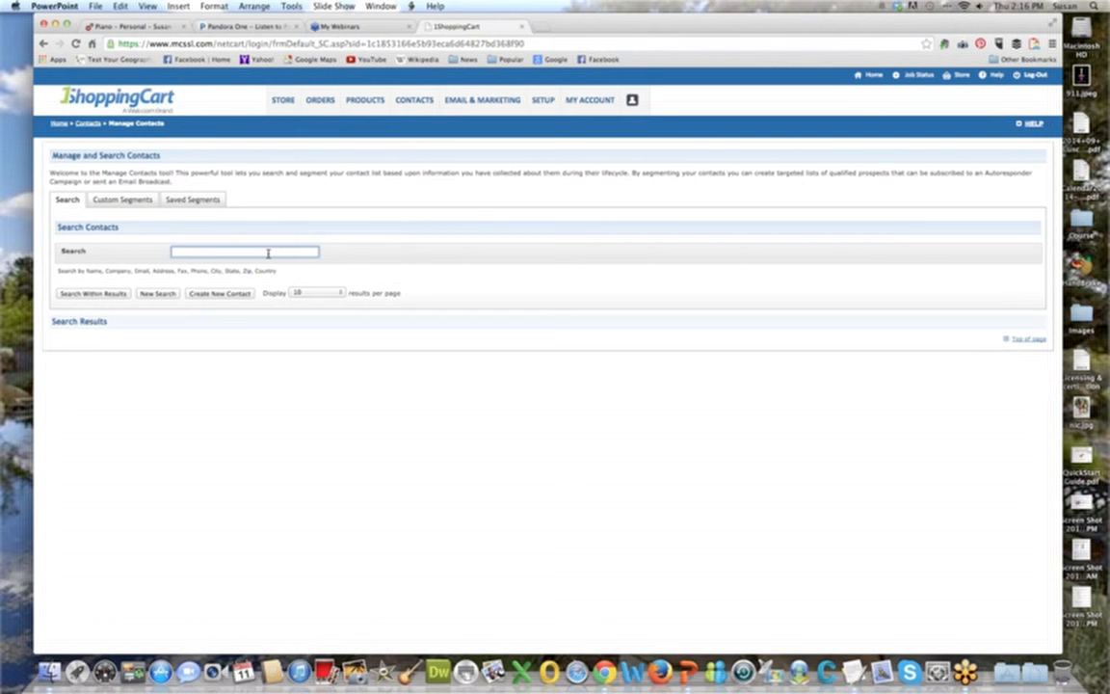
click(157, 293)
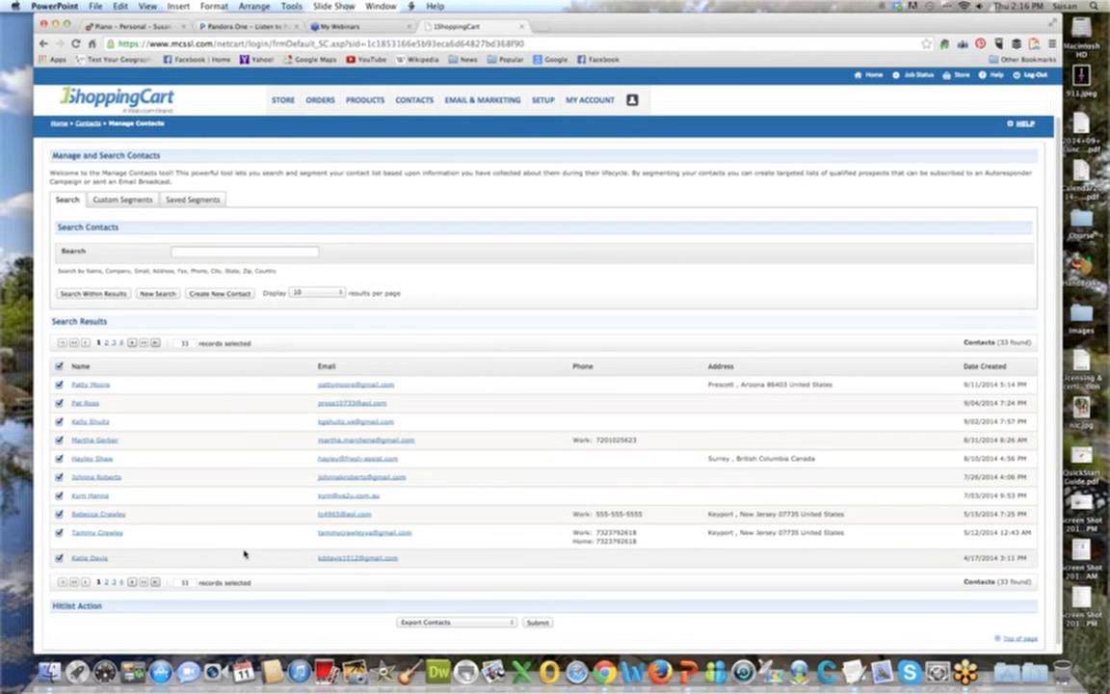
Open the last contact on the second page of search results and highlight its email address.
scroll(244, 554, down, 1)
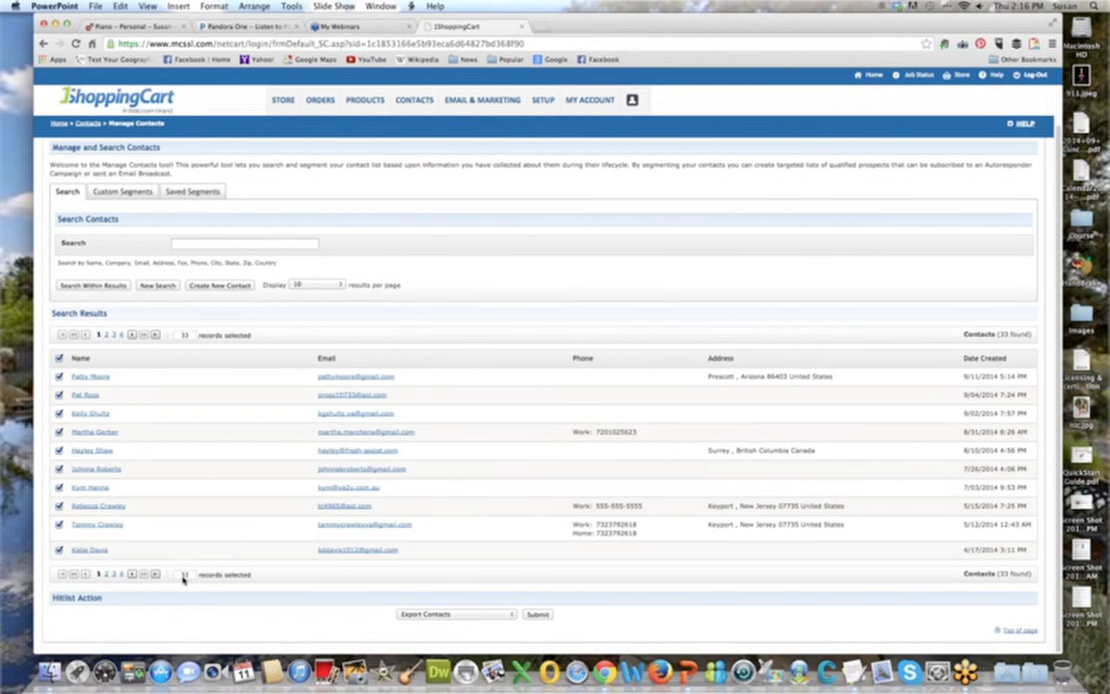
click(108, 574)
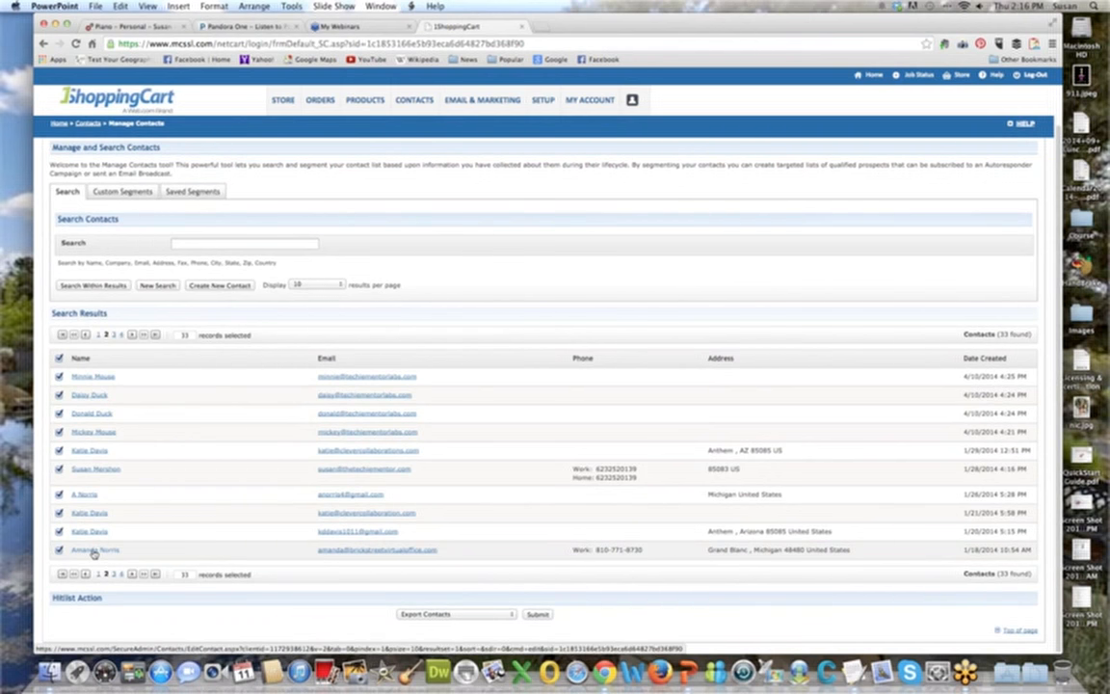
click(93, 551)
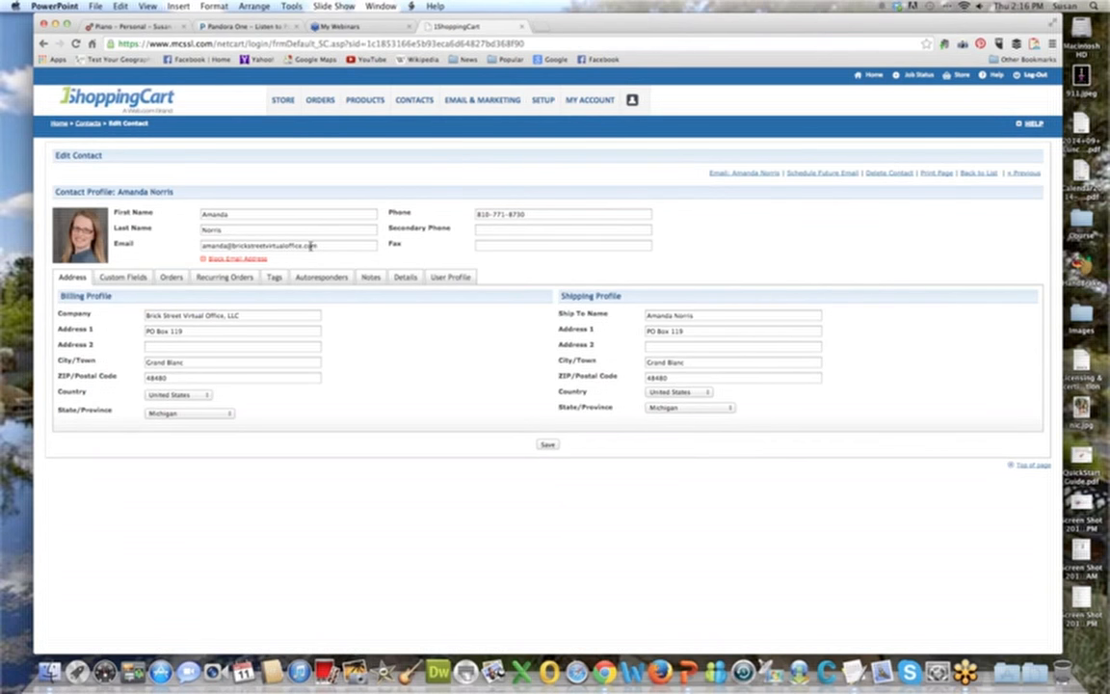
drag(318, 245, 200, 246)
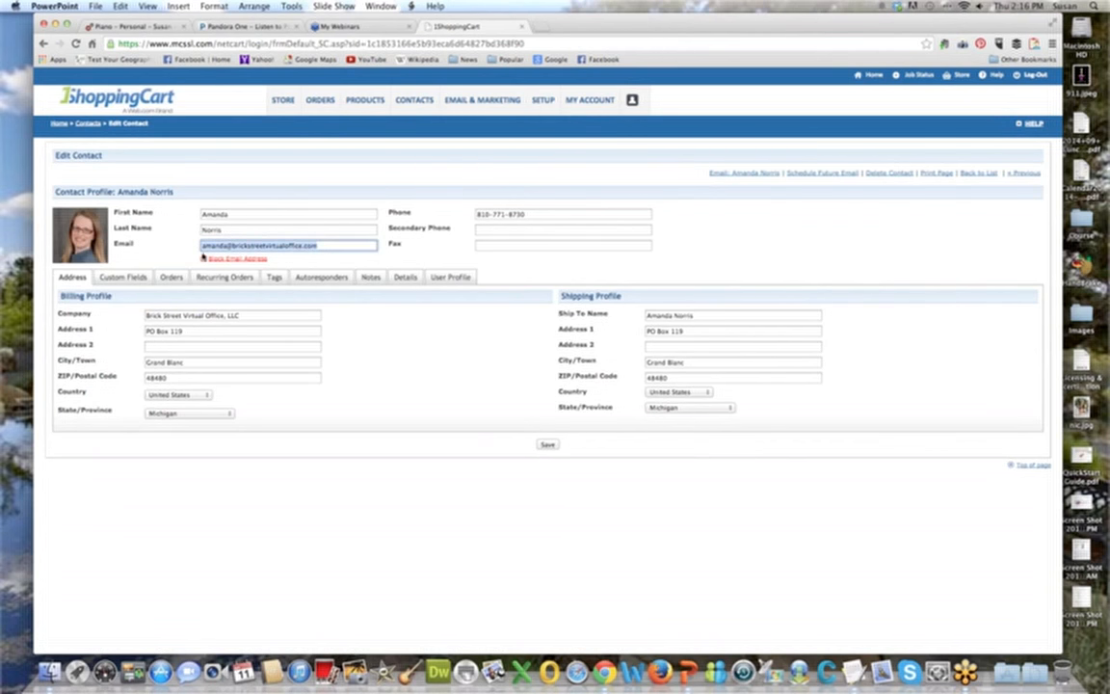
click(375, 572)
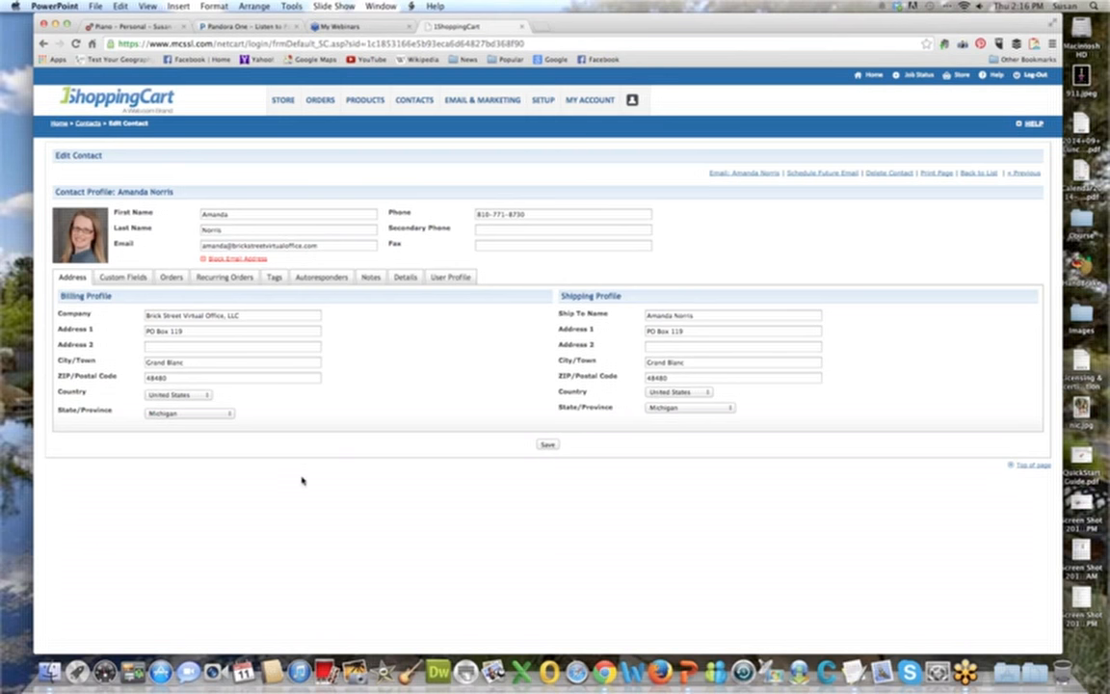
Look through this contact's custom fields, orders, recurring orders, tags and autoresponders.
click(122, 277)
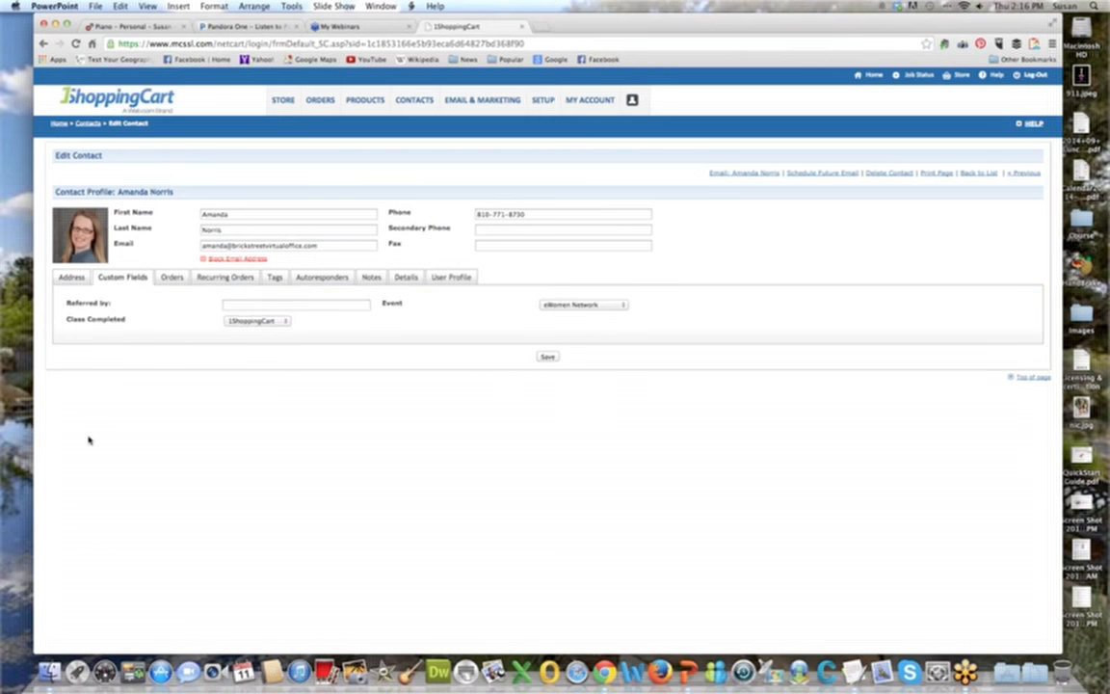
click(170, 279)
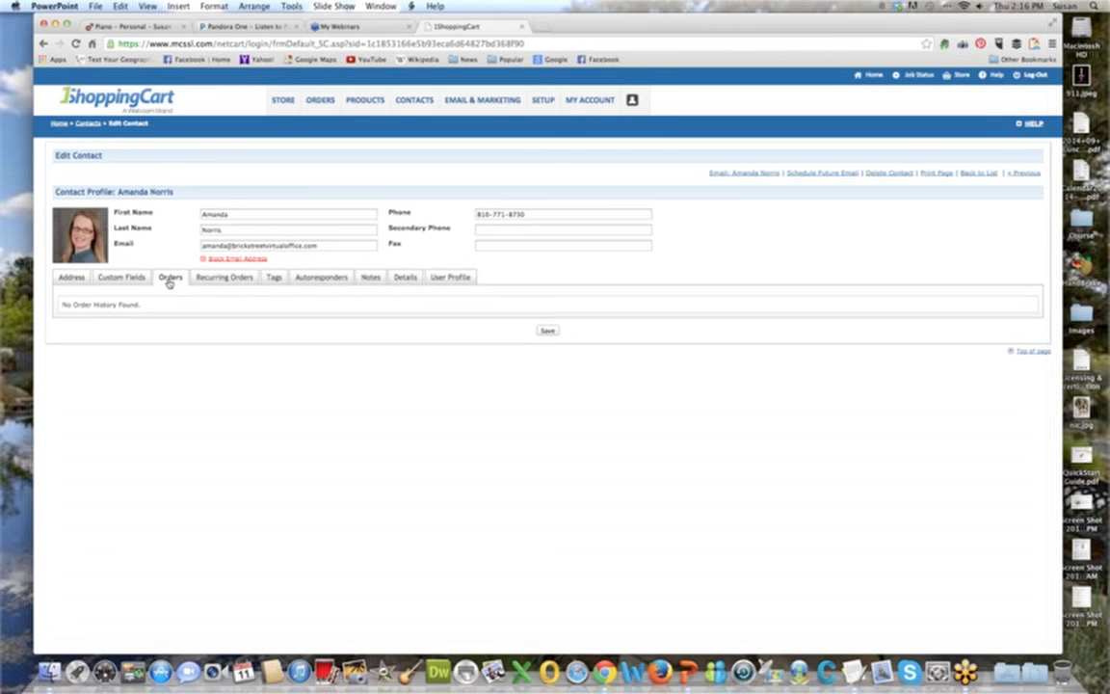
click(220, 278)
click(274, 278)
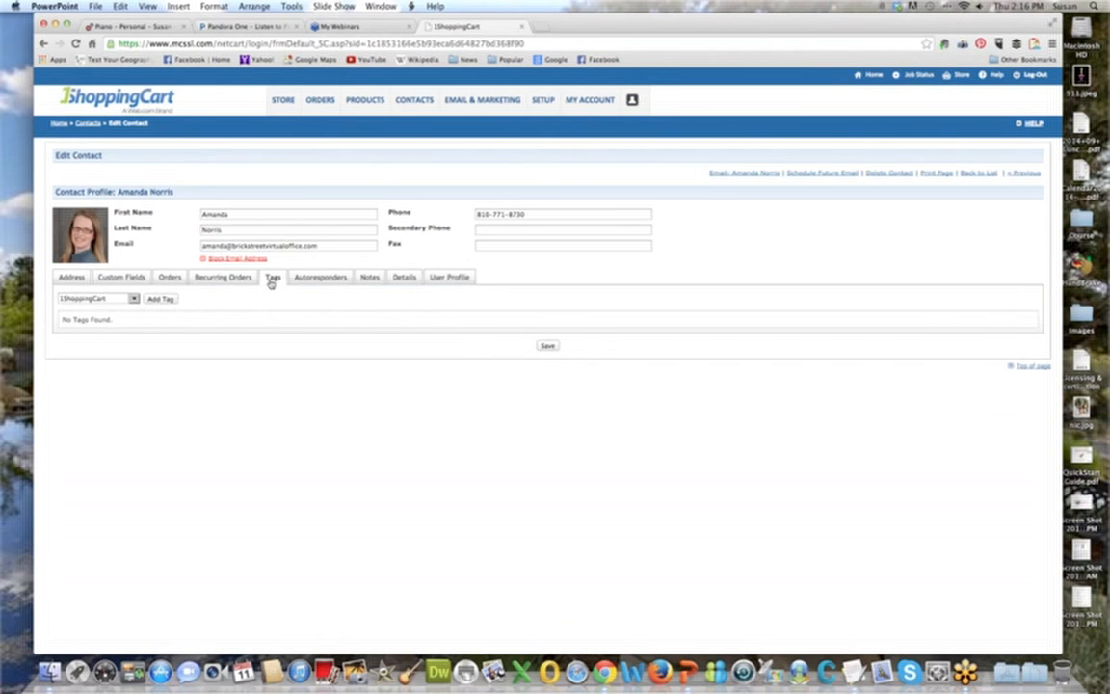
click(323, 279)
Add the note "Blocked email per client request 09/11/14" to the contact and save the contact.
click(372, 278)
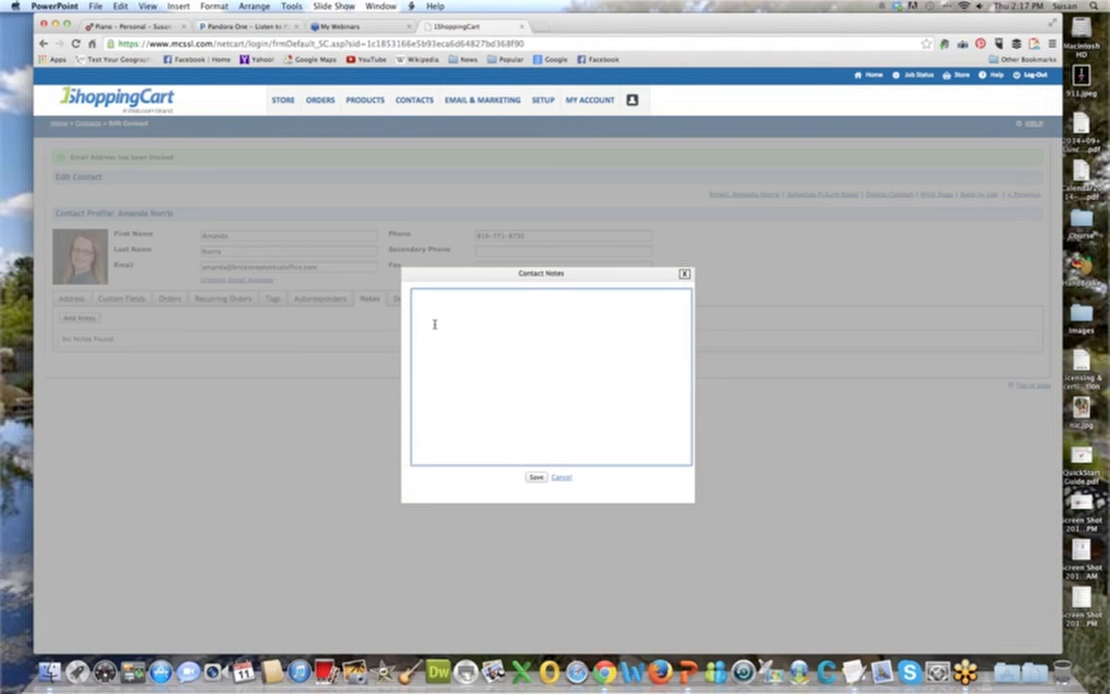
text(Blocked email per client request 09/11/14)
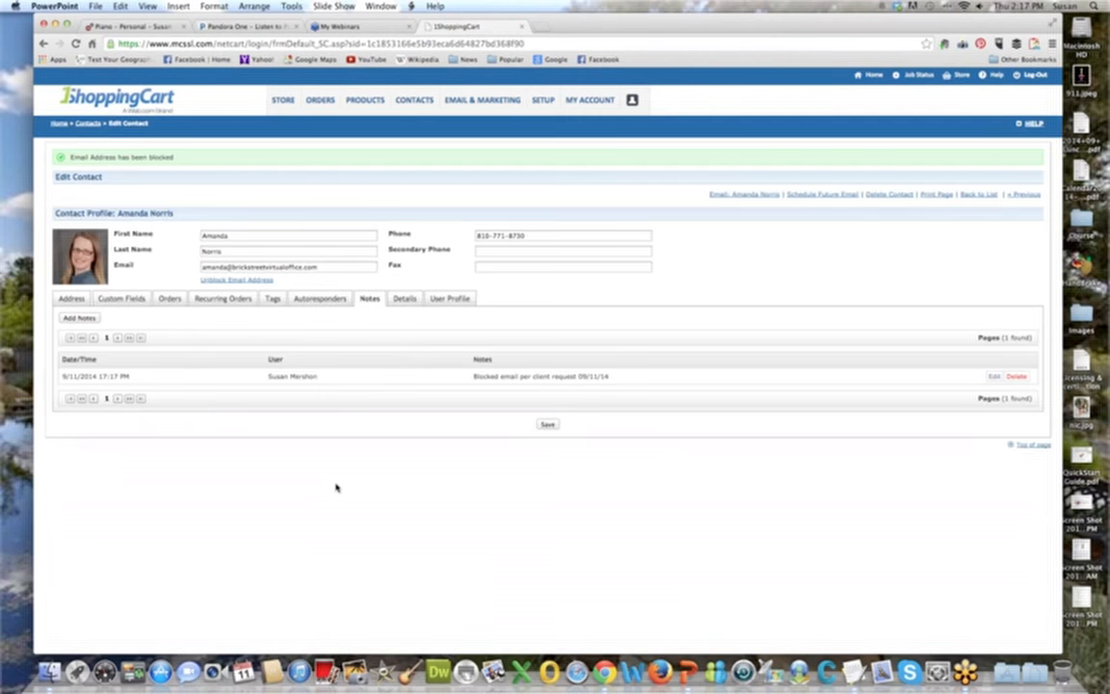
click(550, 425)
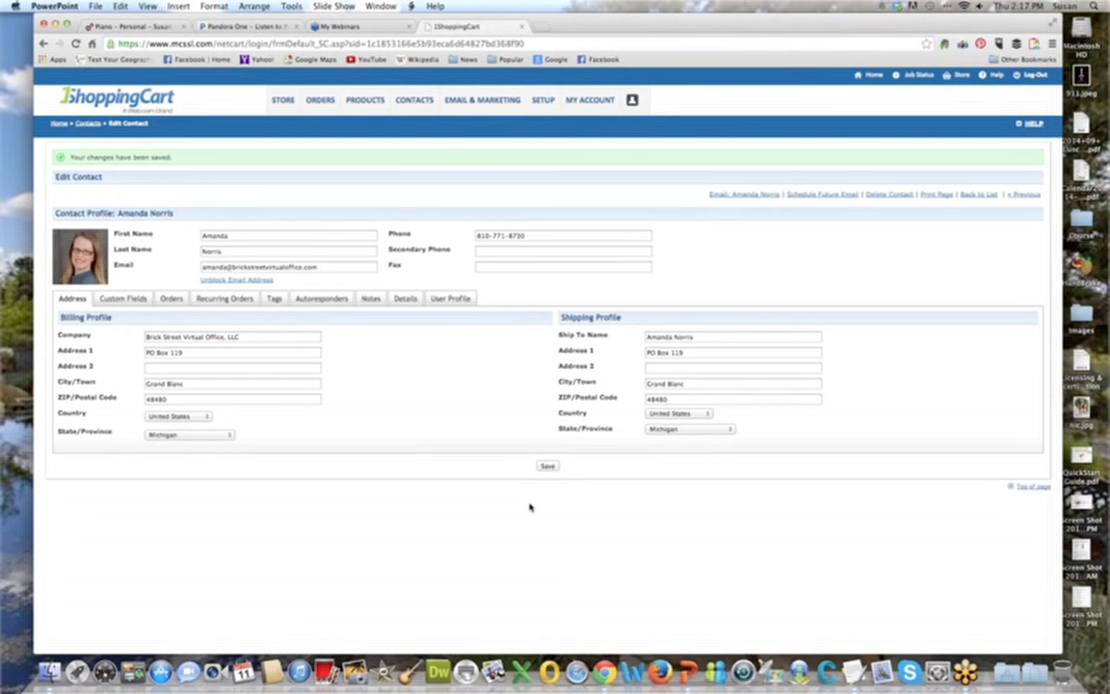
Review the contact's details and user profile, and return to the contact list.
click(404, 301)
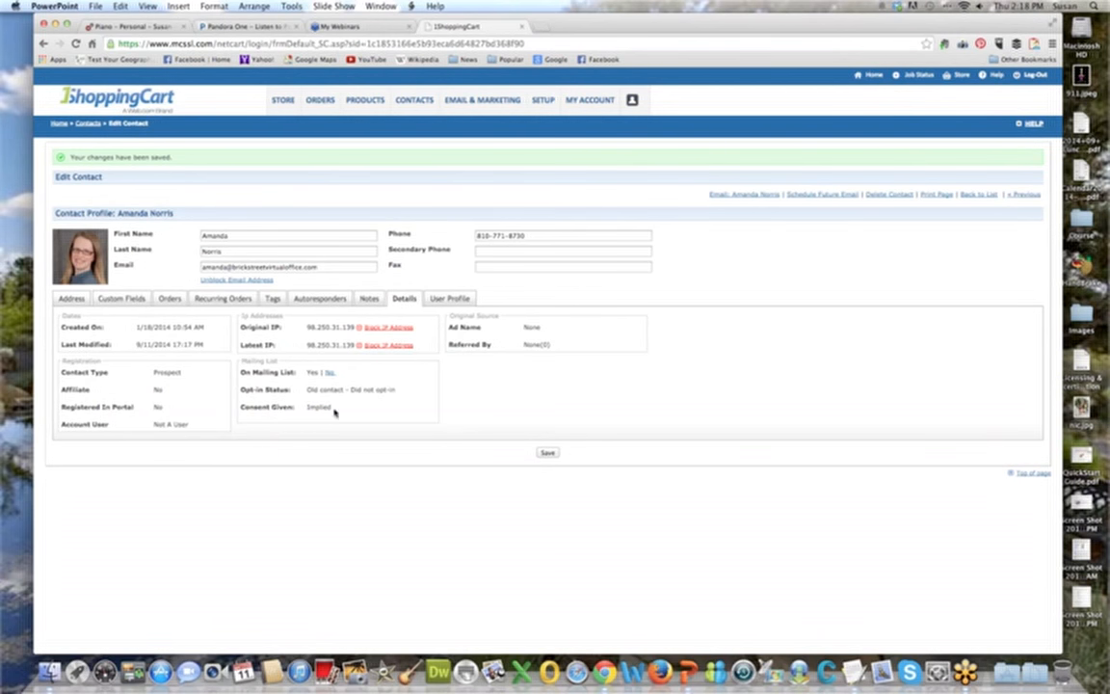
click(455, 299)
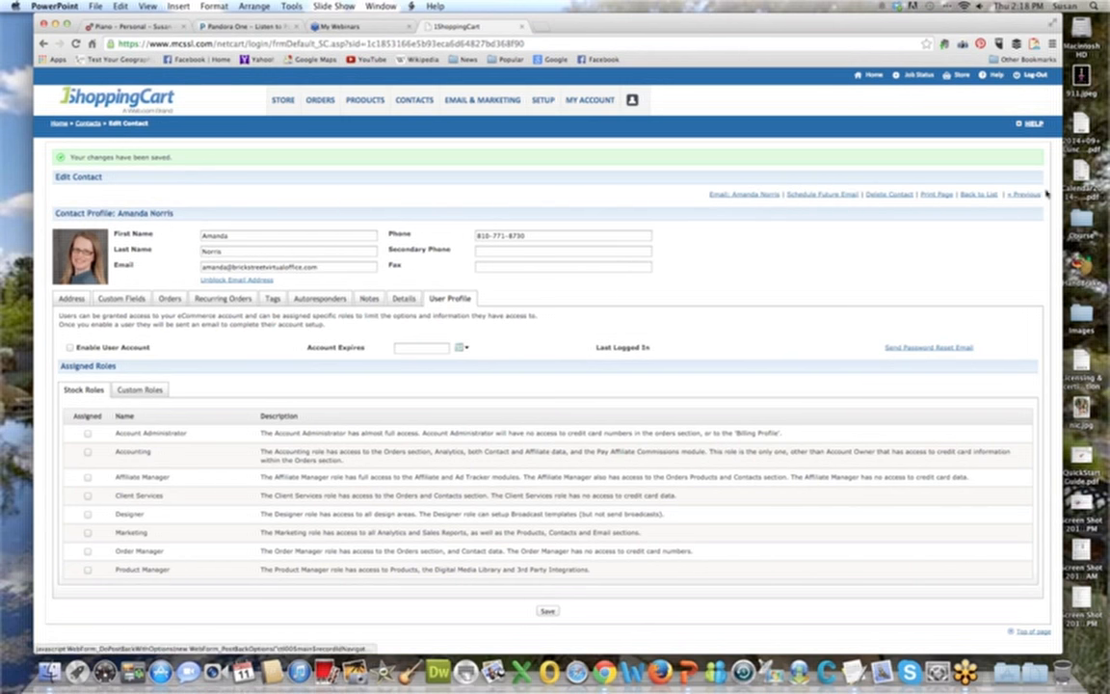
click(981, 194)
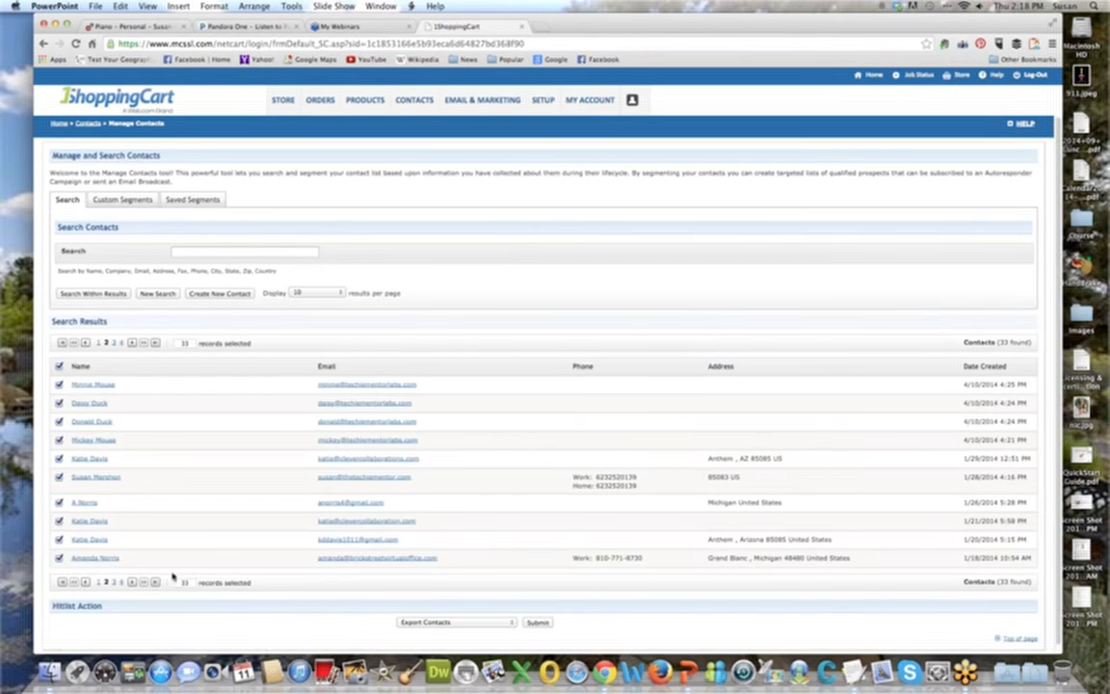
Open the Litter Training, Inc contact from the third results page and check its custom fields and autoresponders.
click(114, 583)
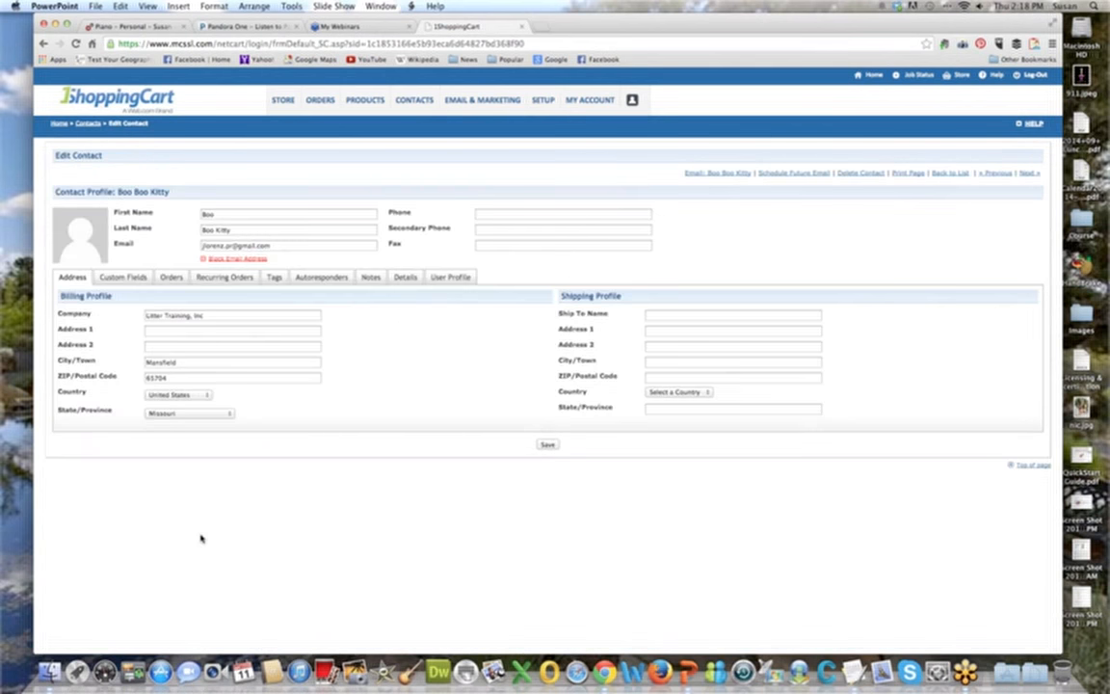
click(123, 277)
click(320, 277)
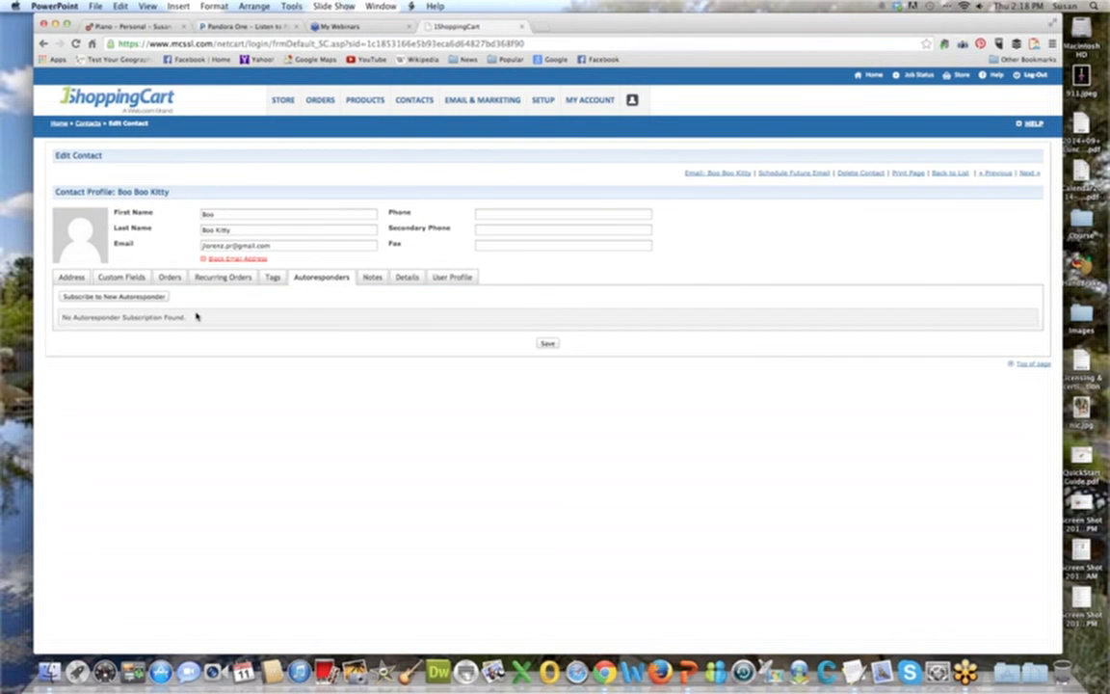
Subscribe the contact to the autoresponder "TM: Purchase - 1SC Bootcamp", starting with the Day 0 thank-you message.
click(154, 298)
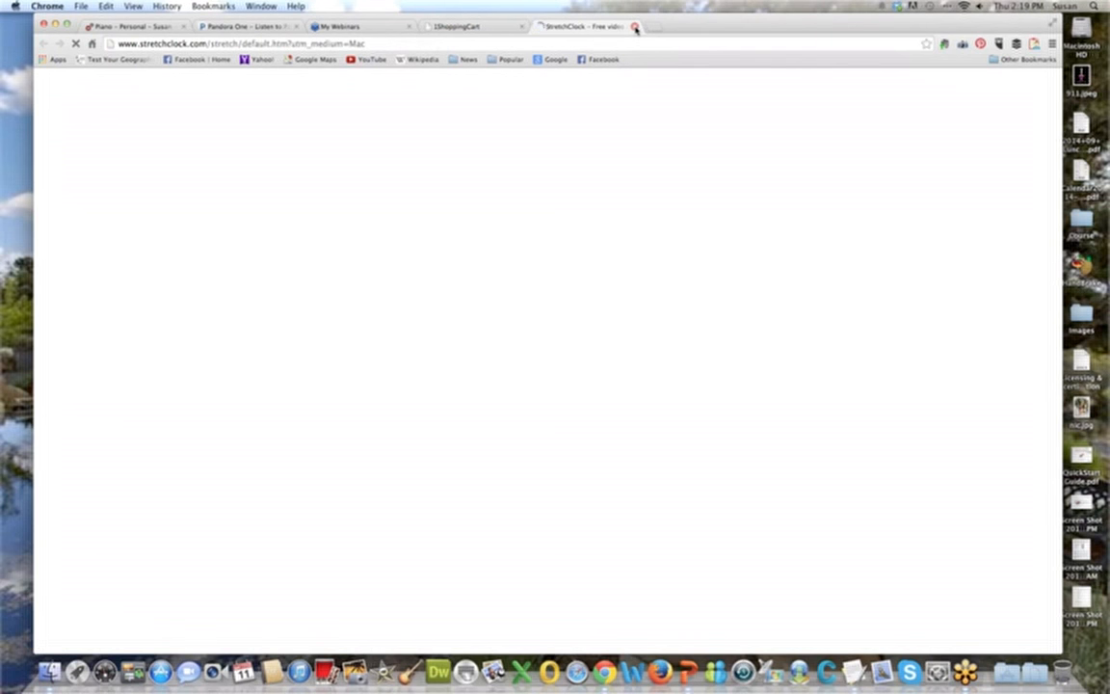
click(635, 28)
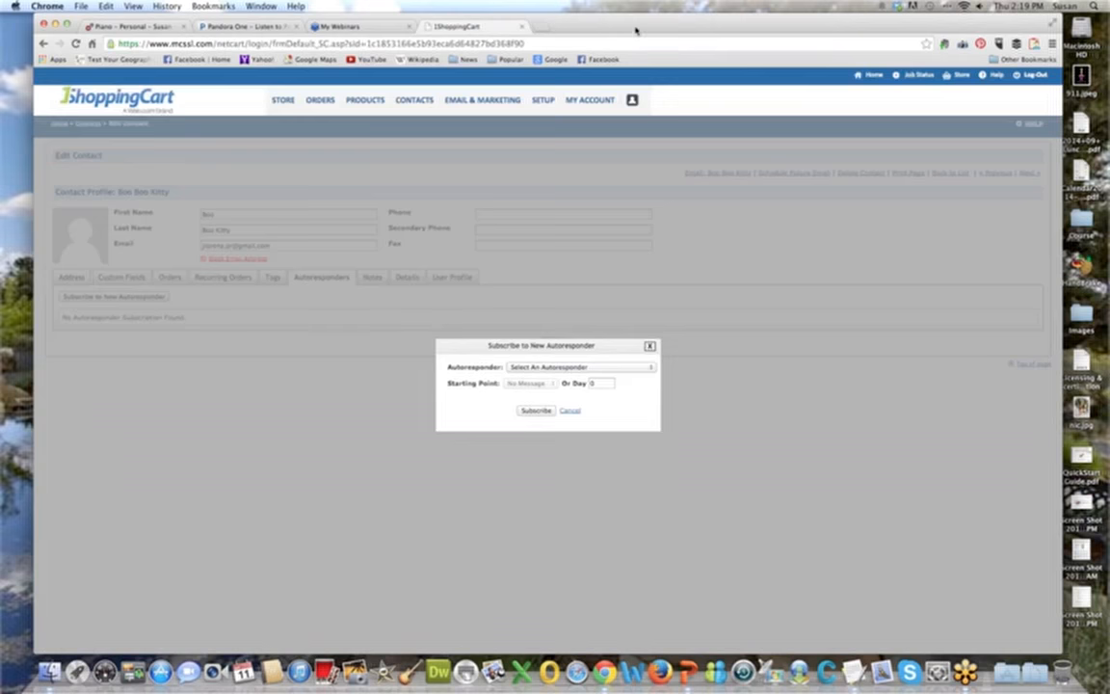
click(647, 368)
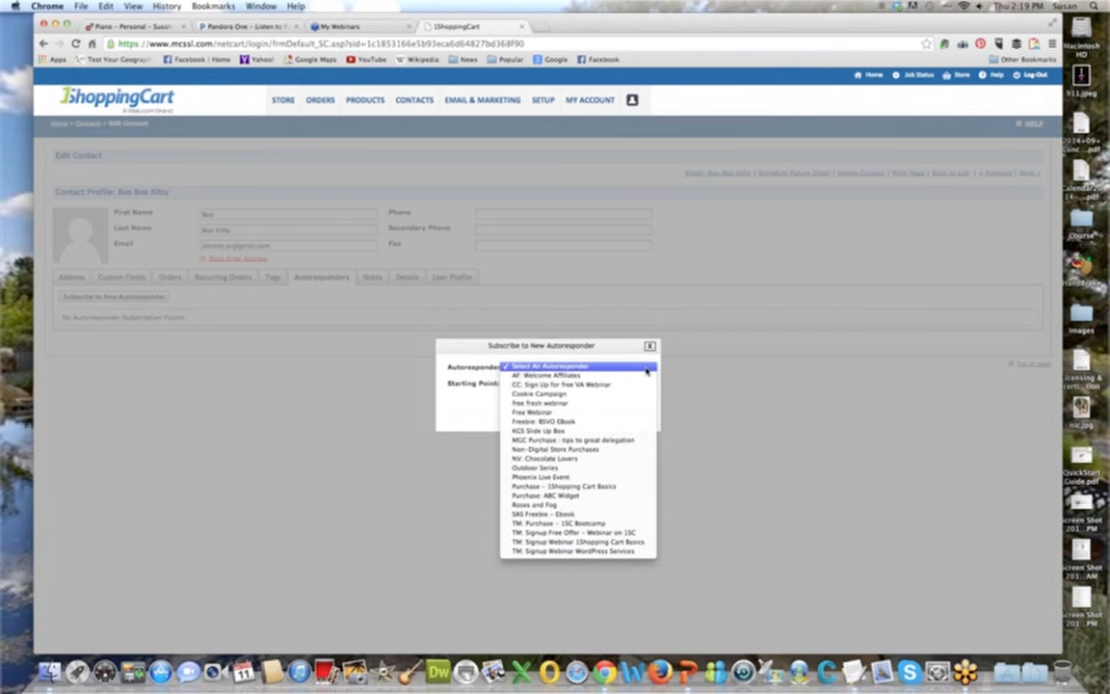
click(637, 523)
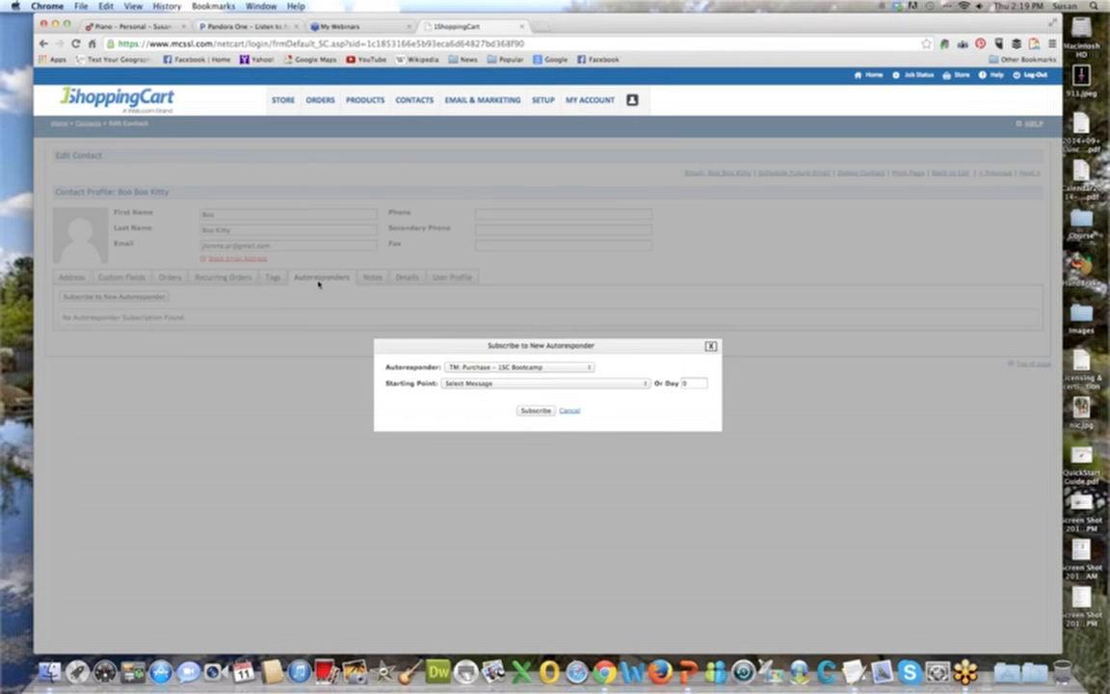
click(646, 384)
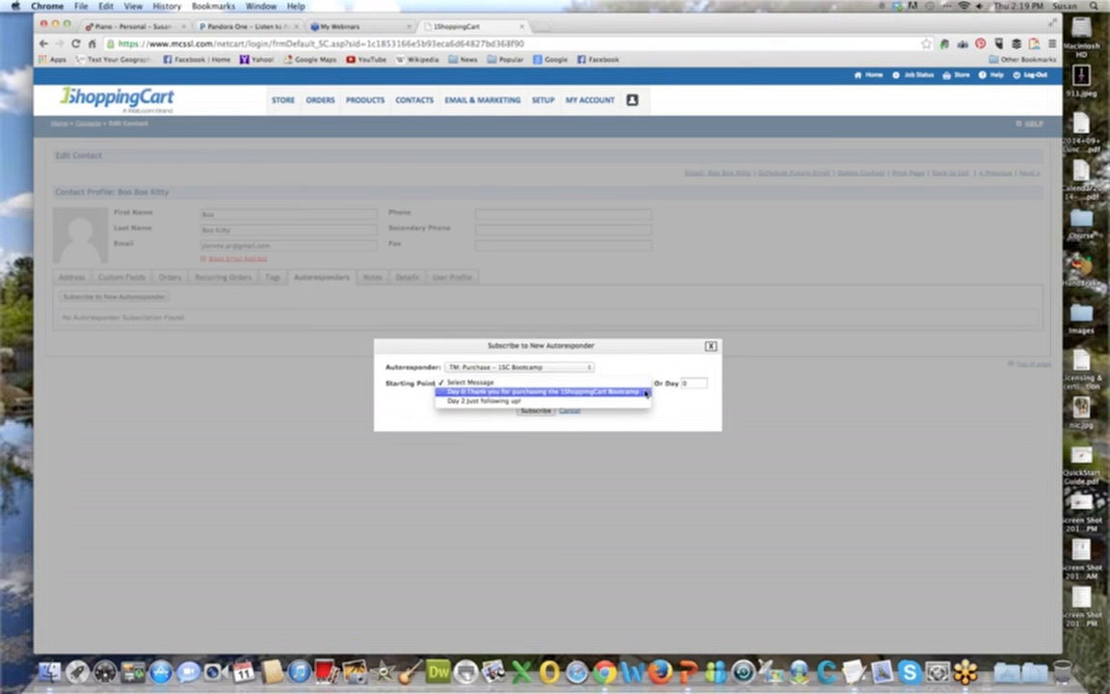
click(648, 391)
click(672, 411)
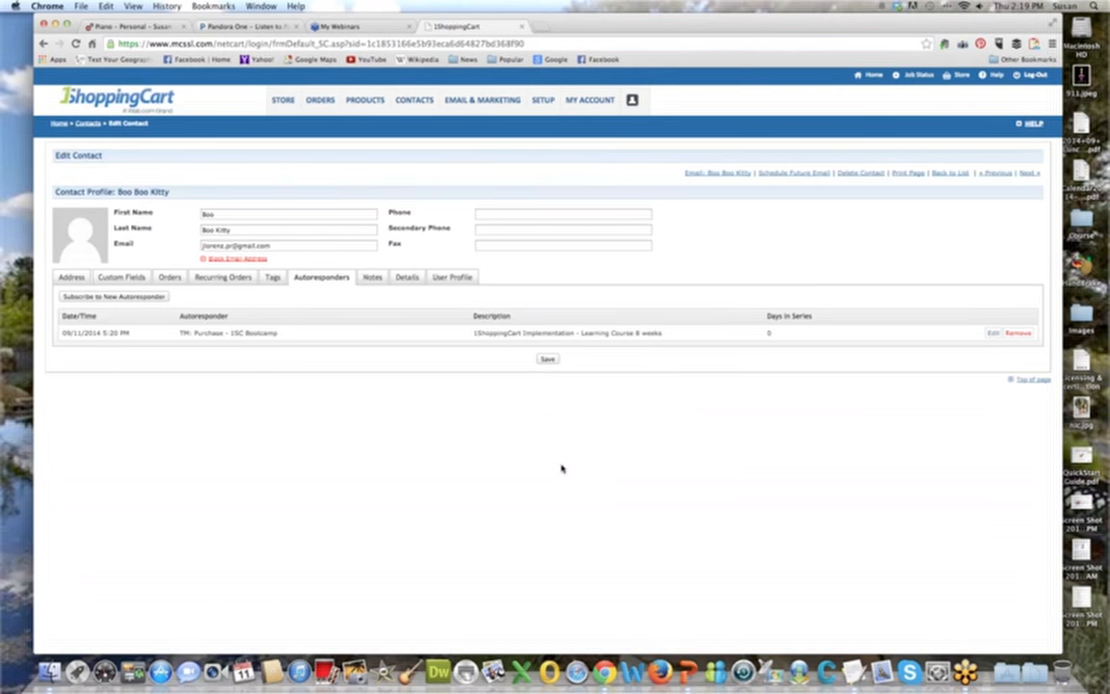
Save the contact with its new autoresponder subscription, and review its autoresponders and tags.
click(548, 359)
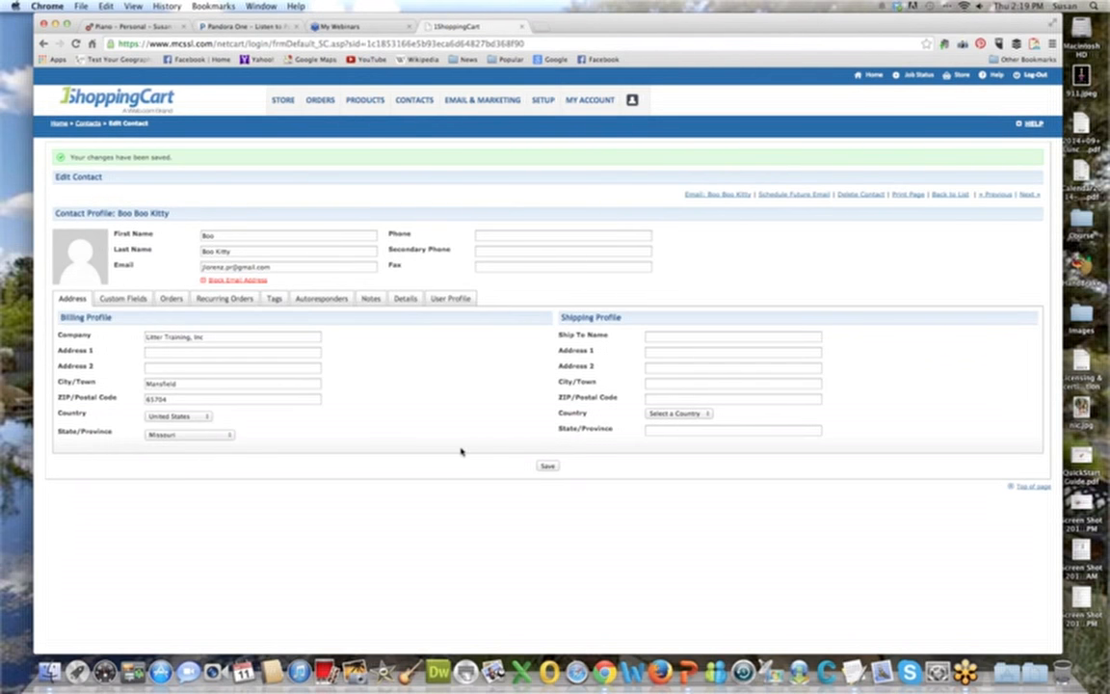
click(321, 299)
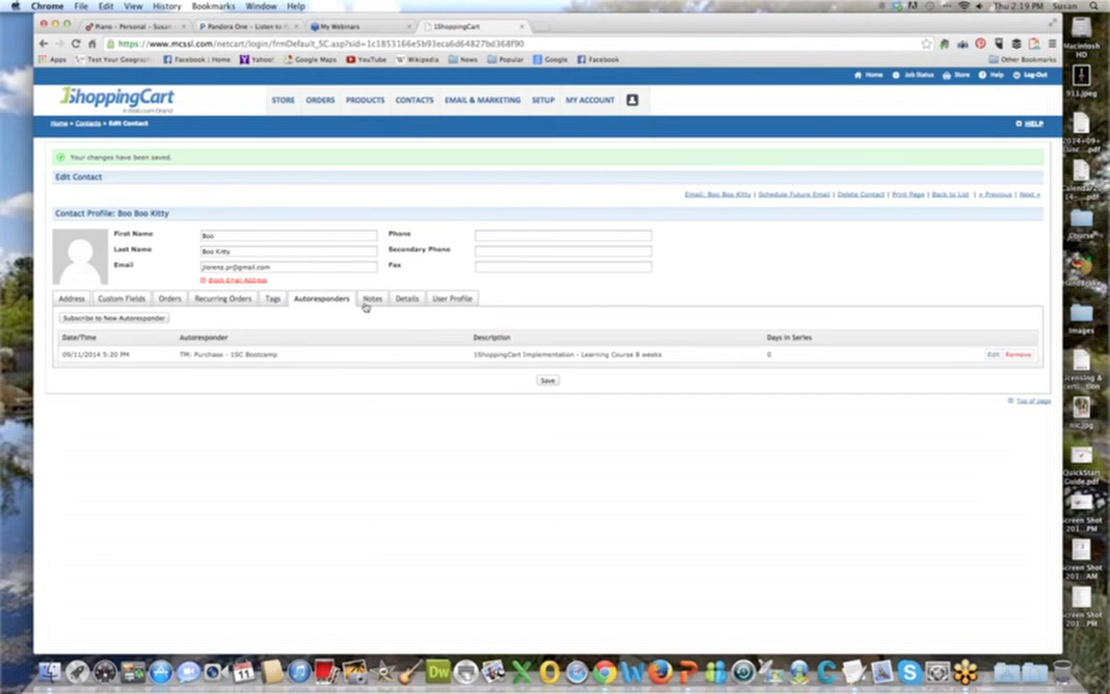
click(272, 299)
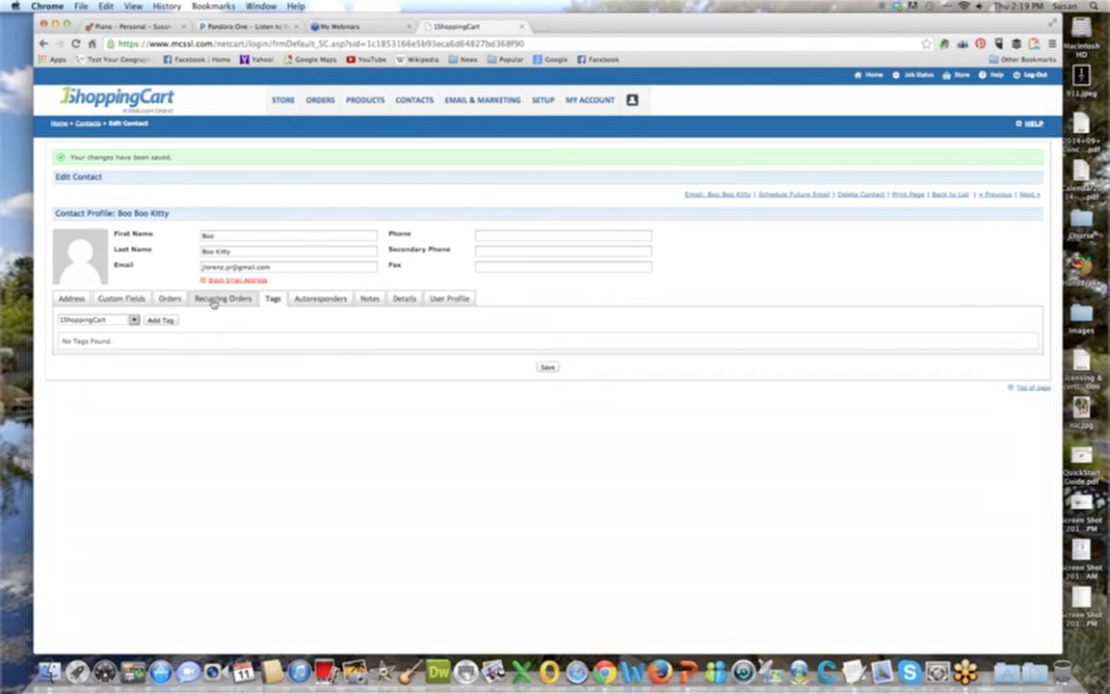
Check the contact's recurring orders, and run an unfiltered search on the contact management page.
click(214, 301)
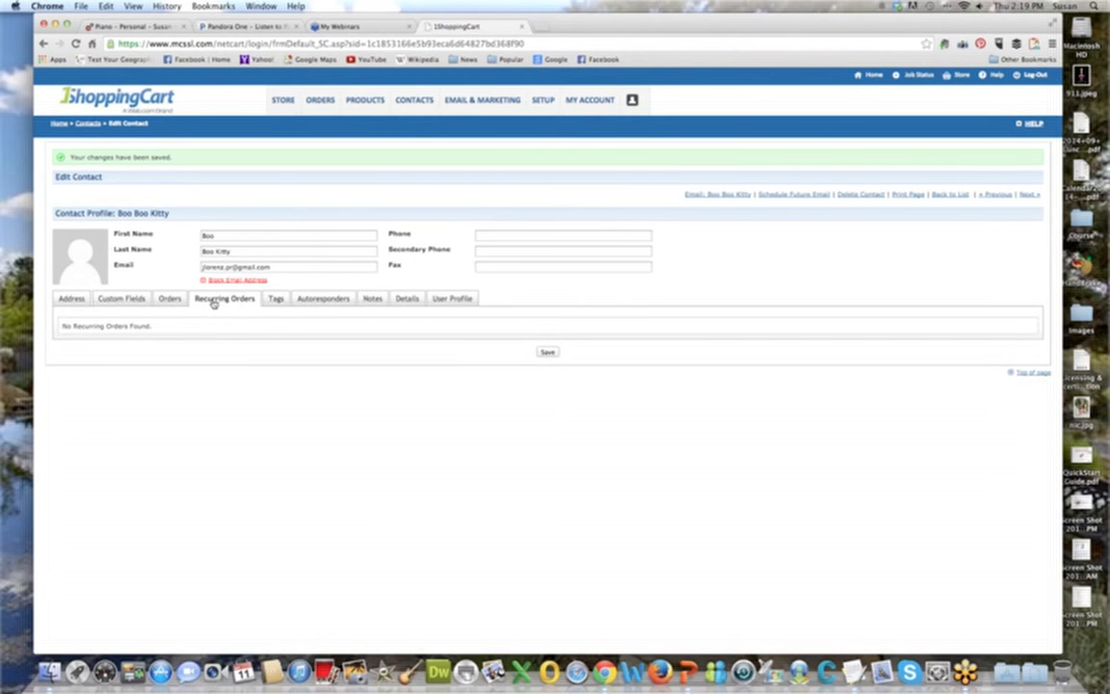
mouse_move(412, 101)
click(410, 122)
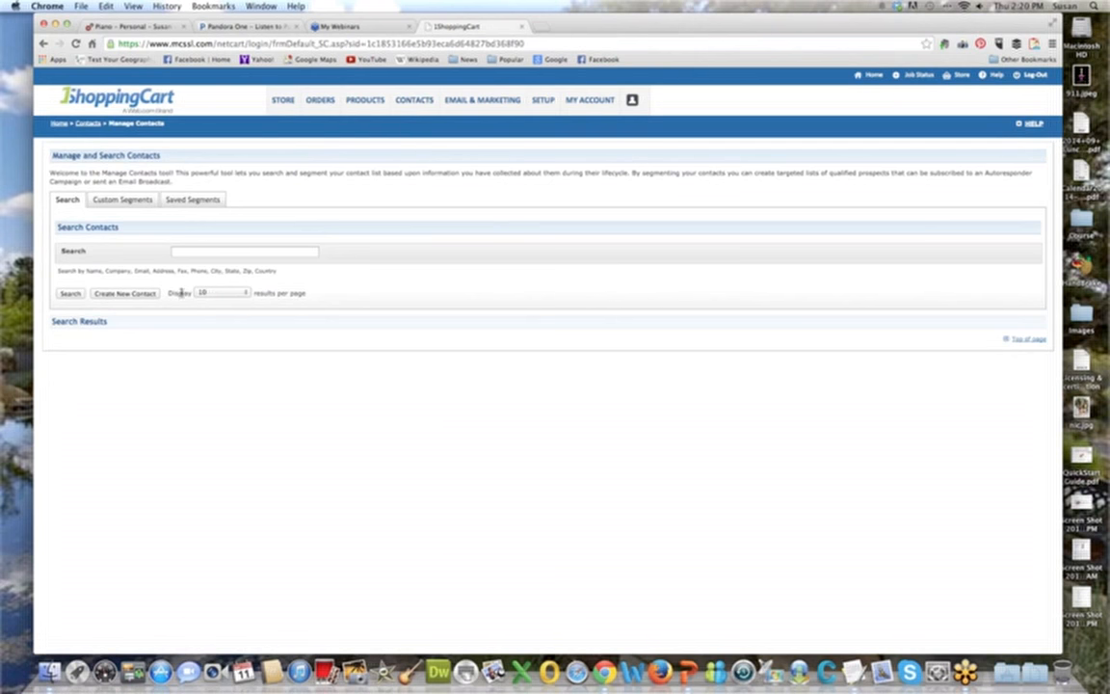
click(70, 293)
Search within the contact results for "new jersey".
click(209, 254)
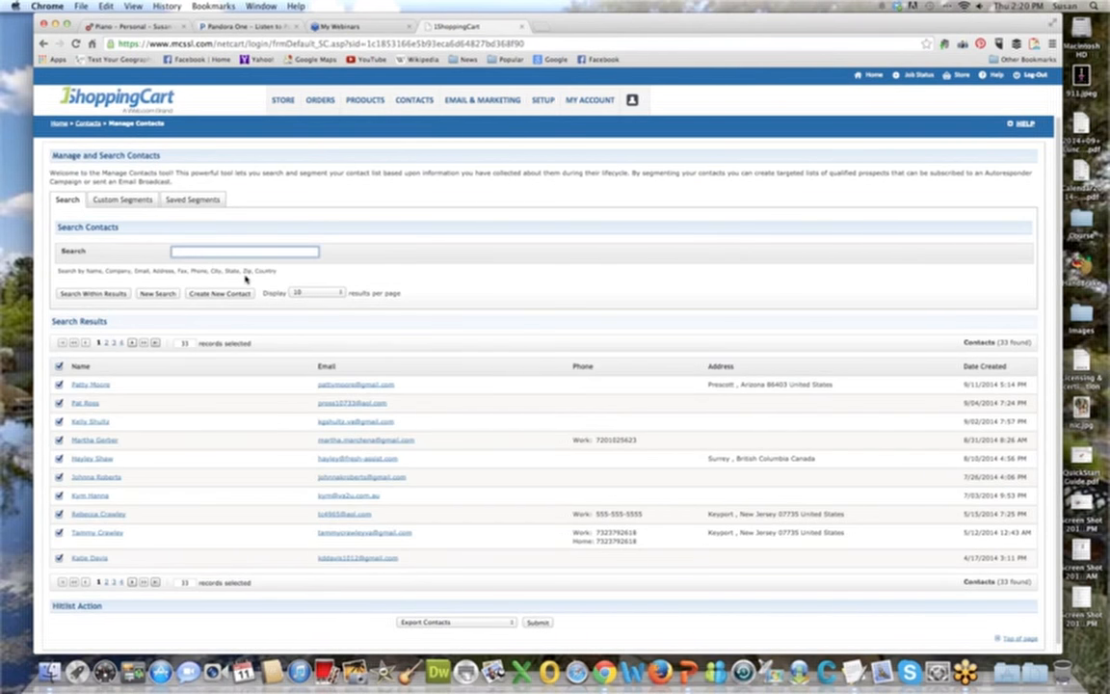
text(new jersey)
click(89, 292)
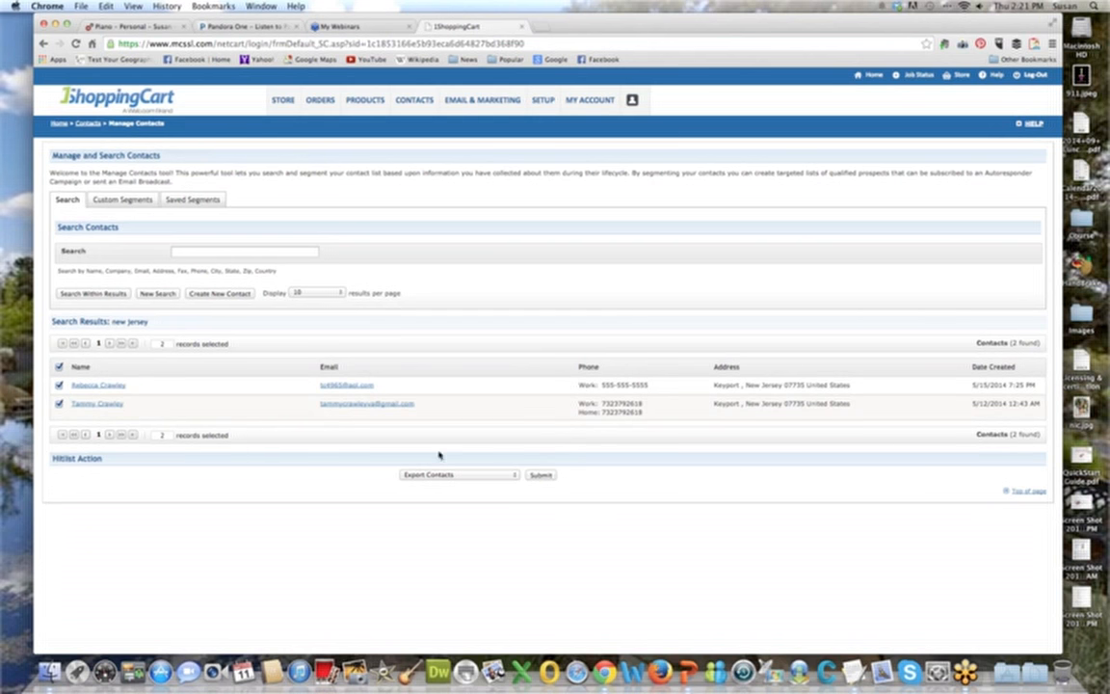
Review the hitlist actions for the found contacts, trying Send a Broadcast and setting the action back to Export Contacts.
click(512, 477)
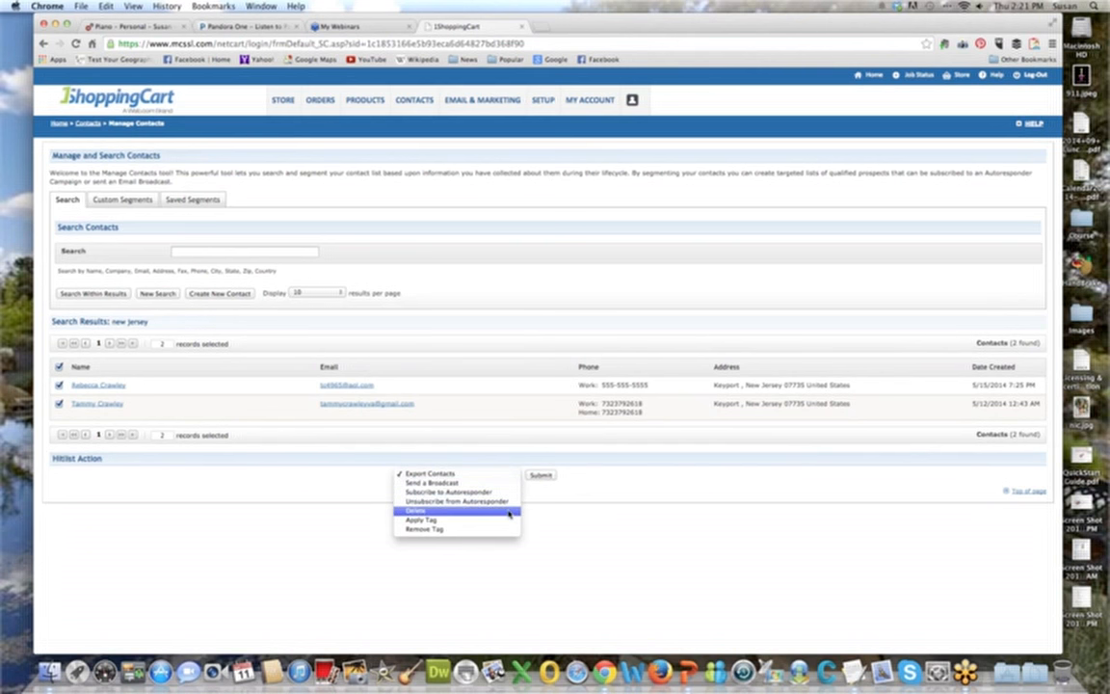
click(487, 474)
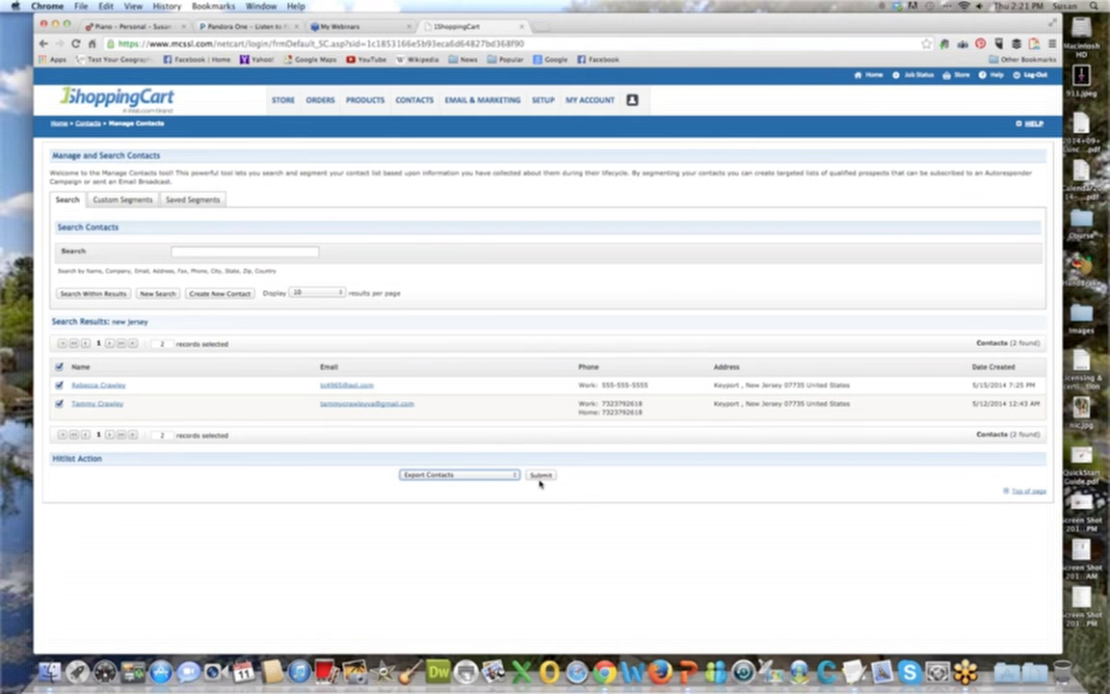
click(508, 475)
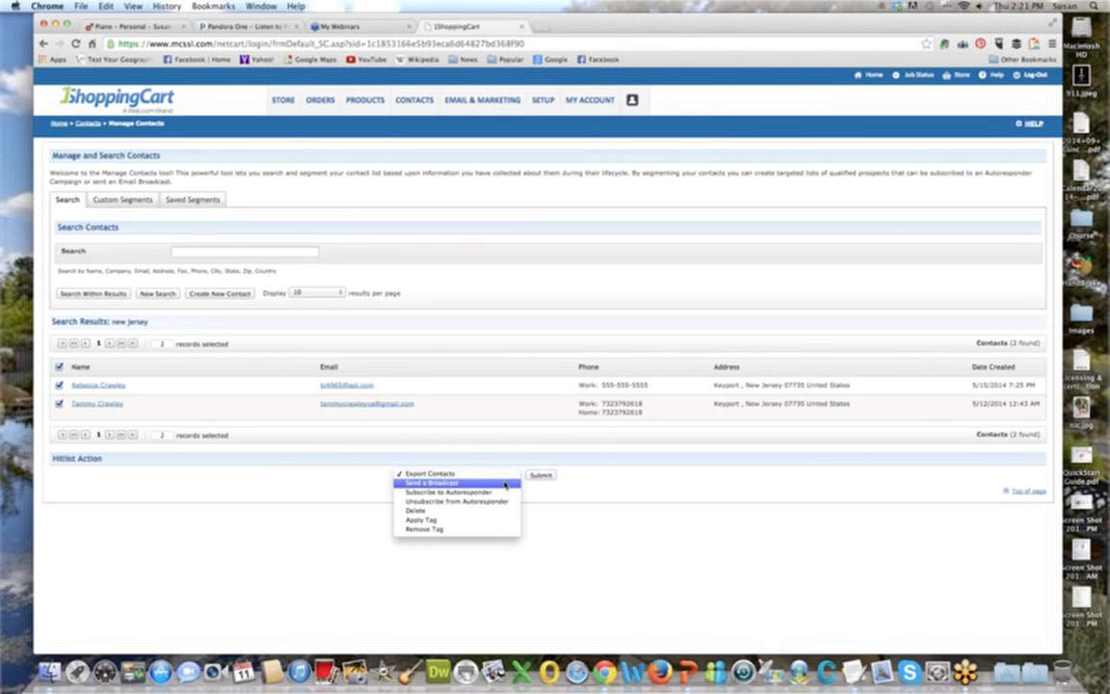
click(505, 485)
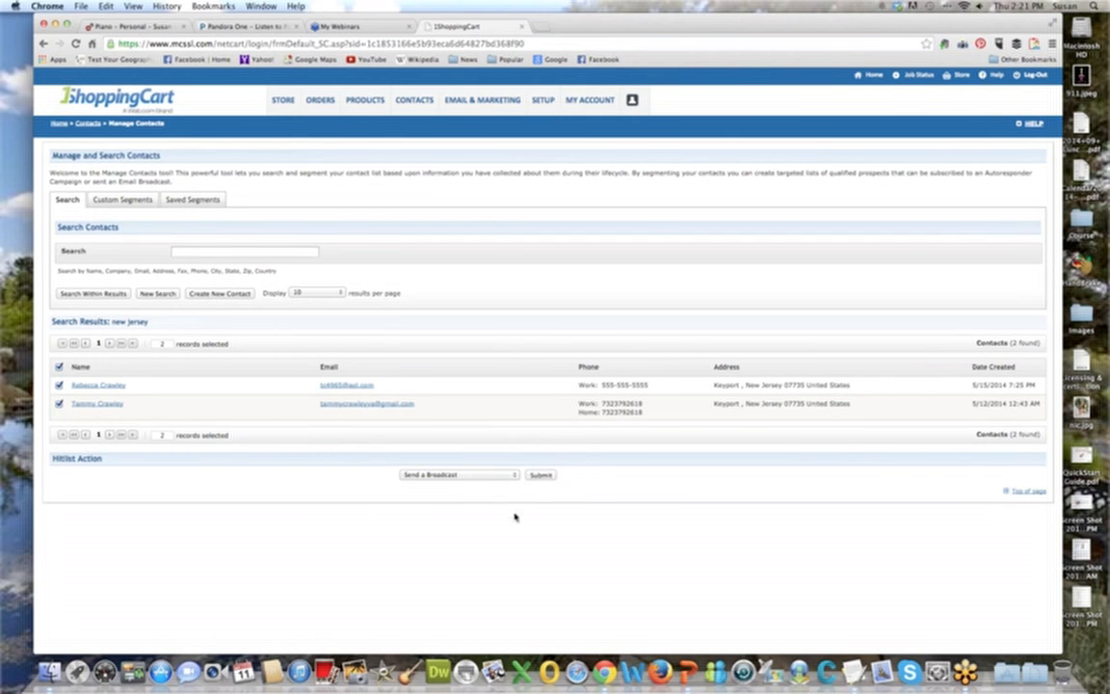
click(442, 476)
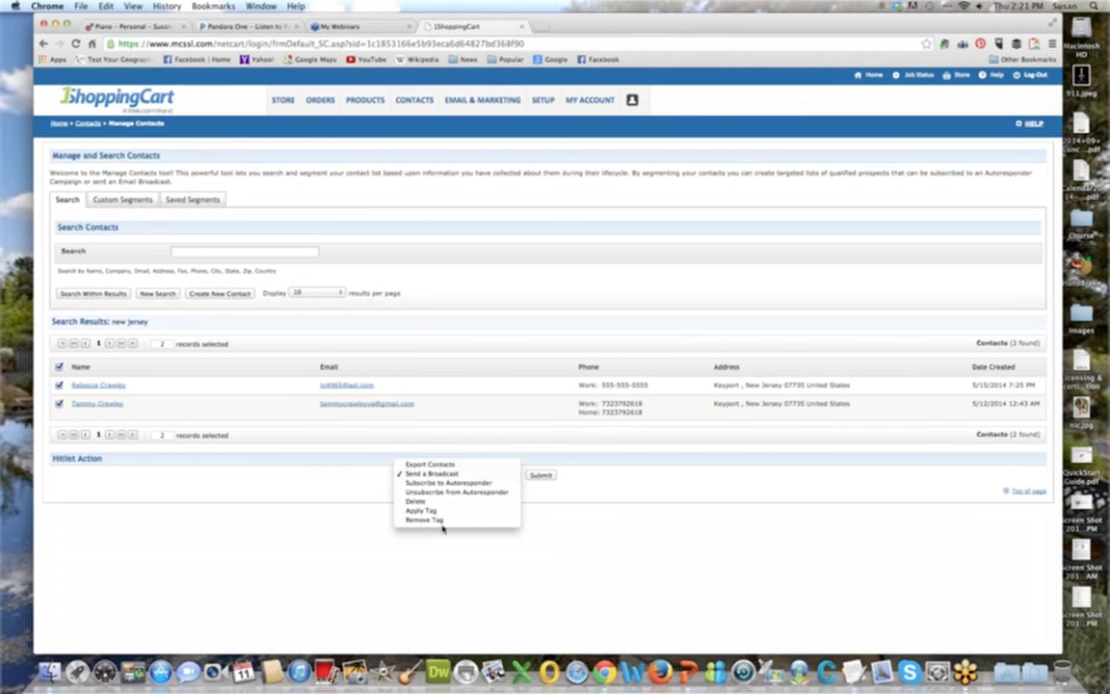
click(440, 465)
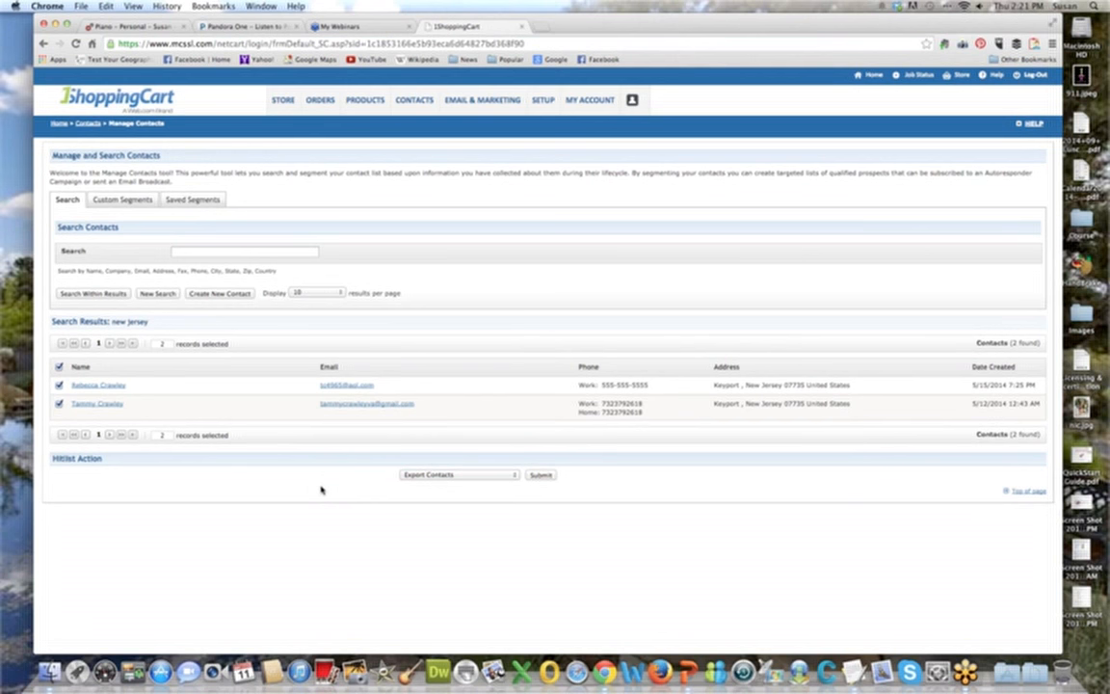
Review the saved segments, and start a new criterion for a custom segment.
click(136, 204)
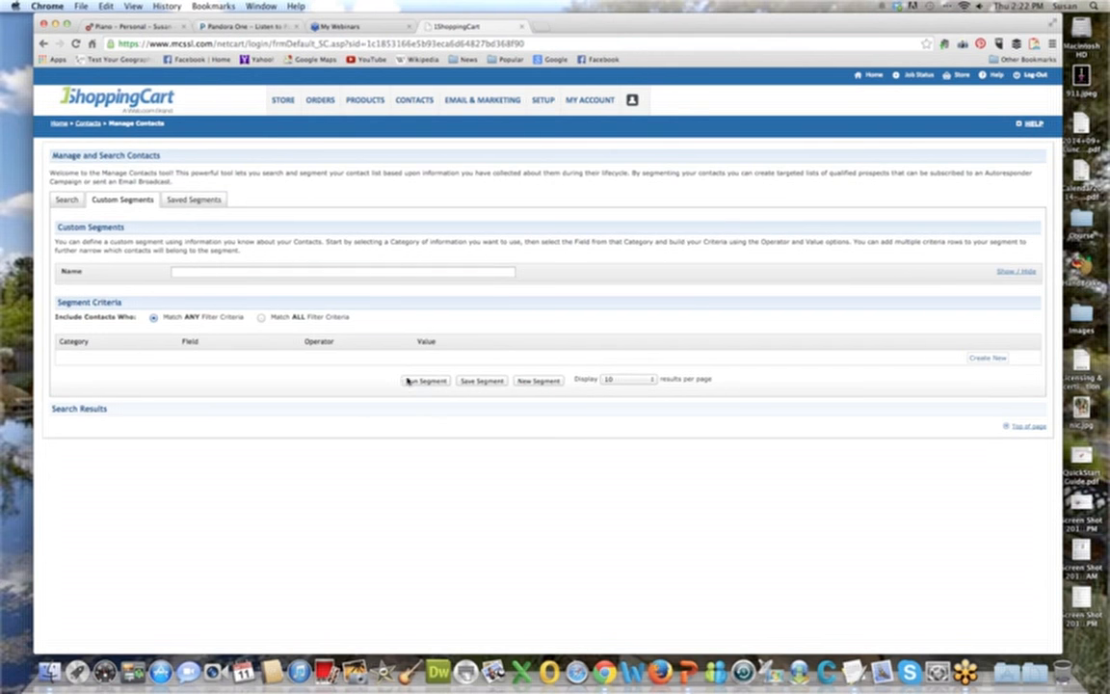
click(195, 199)
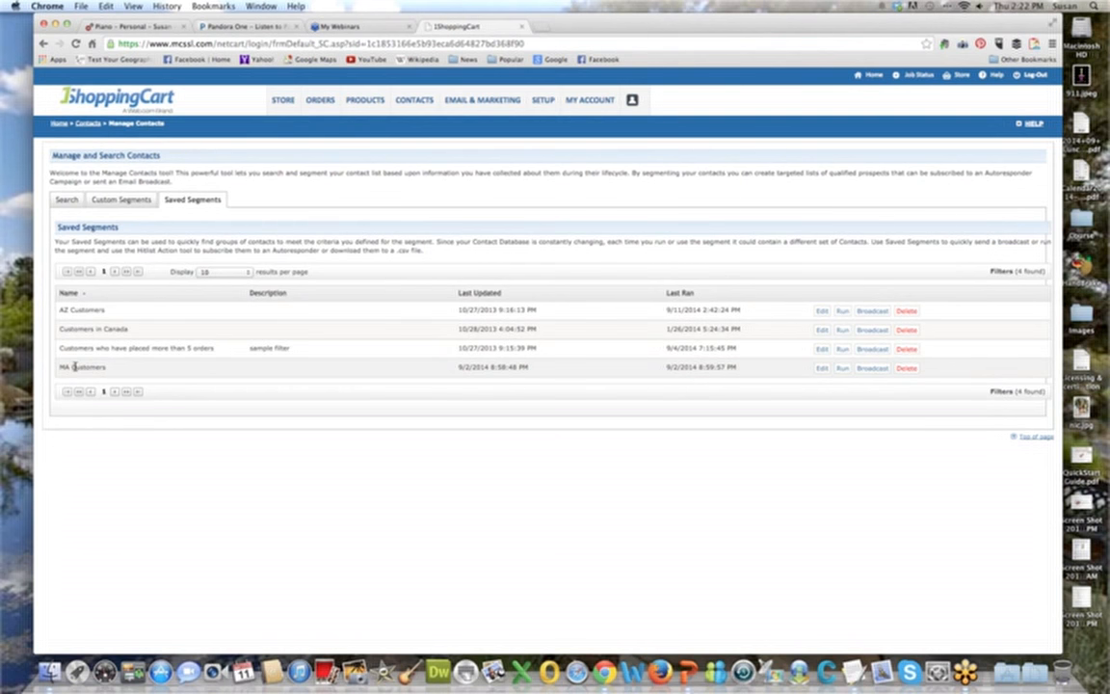
click(123, 202)
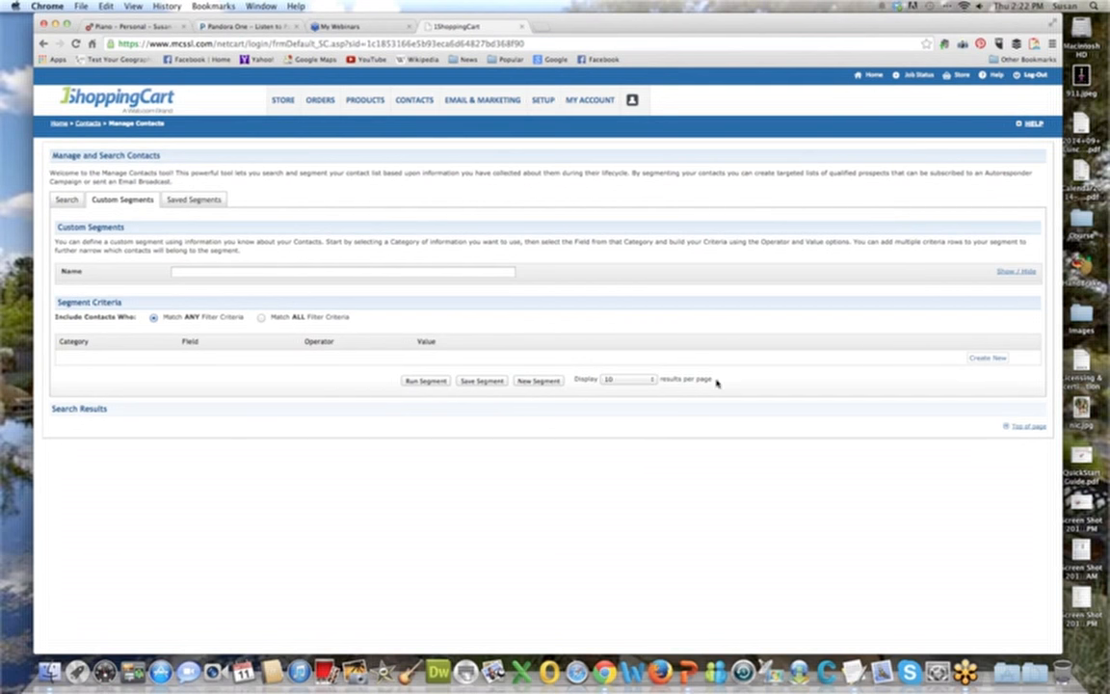
click(980, 359)
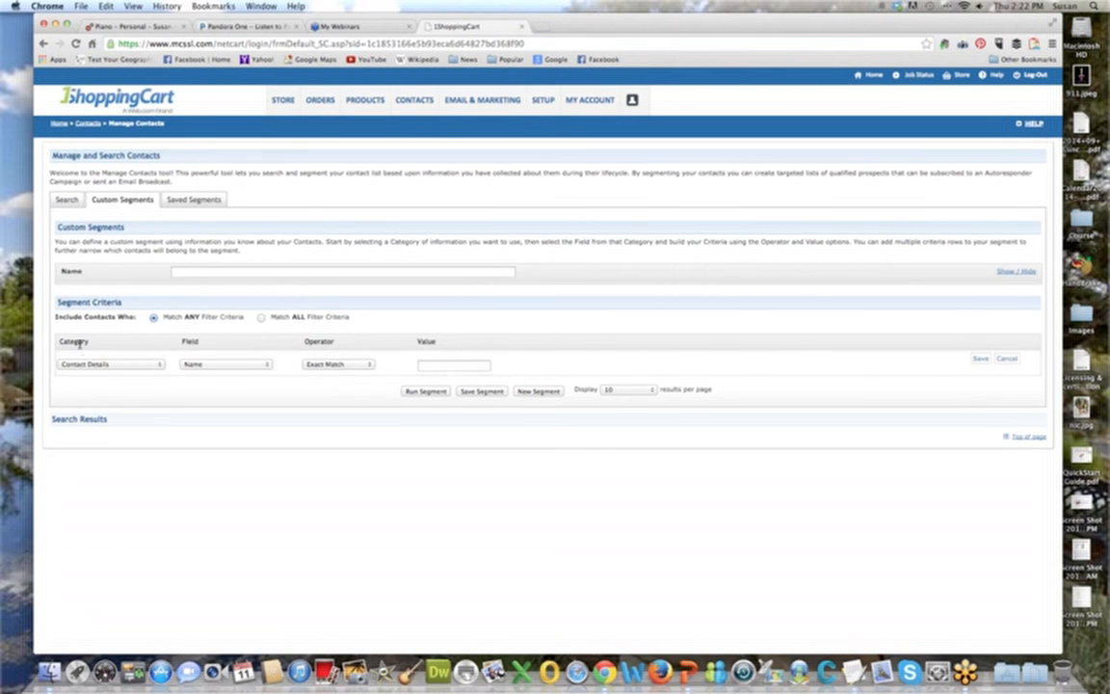
Try a Custom Fields criterion with the Exact Match operator on the Event field.
click(158, 366)
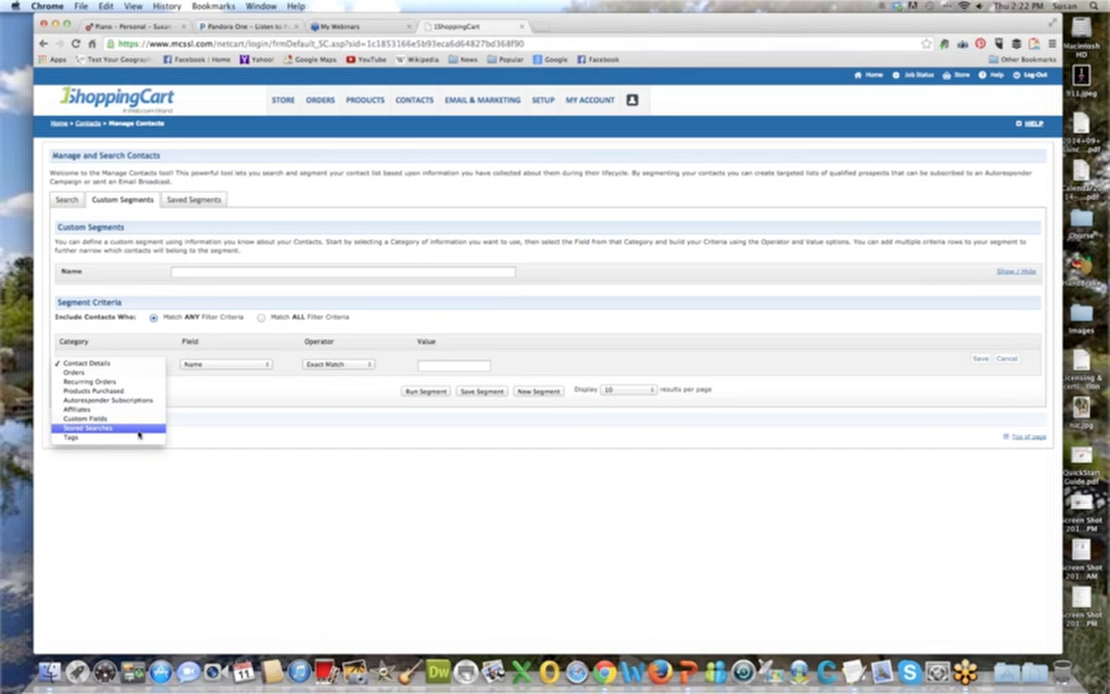
click(201, 438)
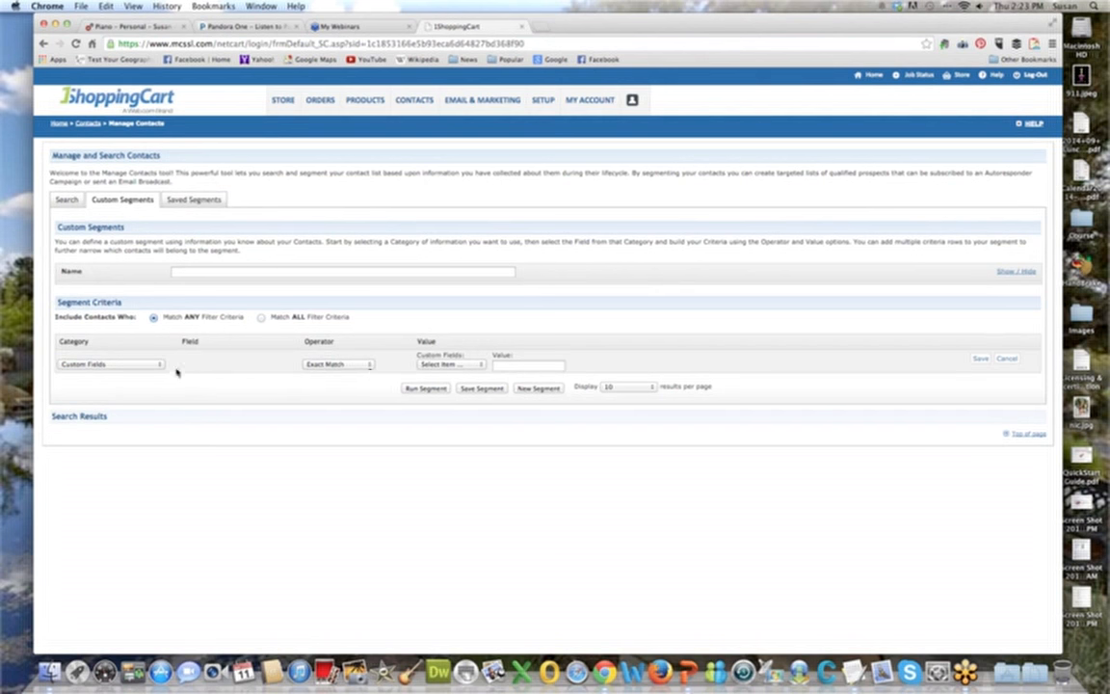
click(364, 364)
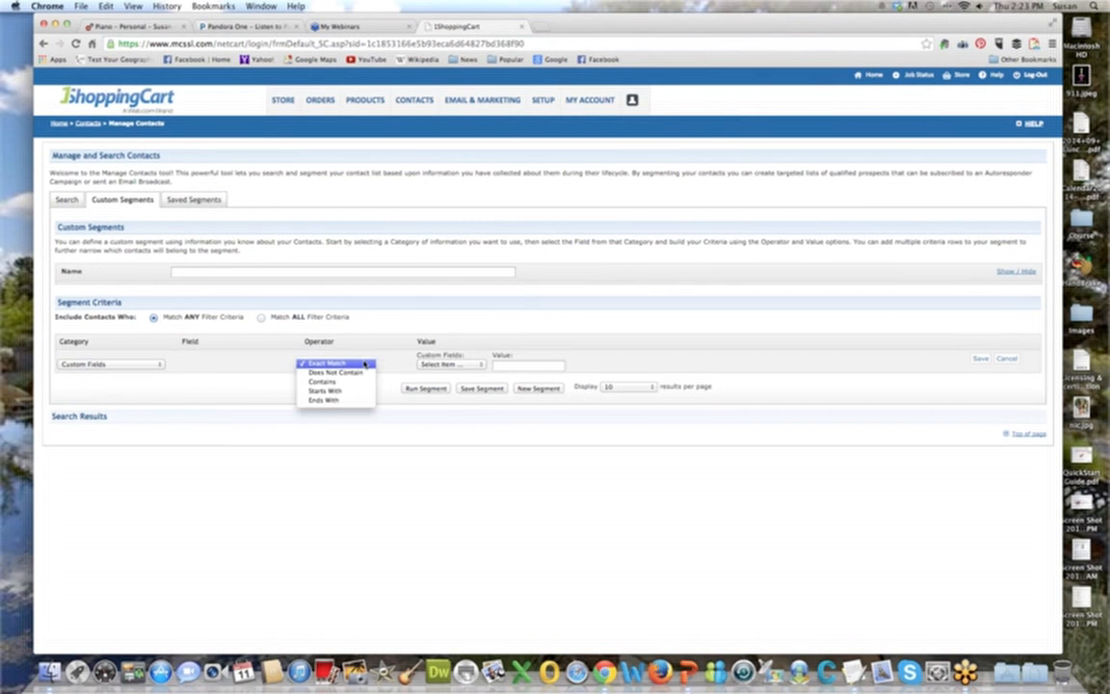
click(365, 363)
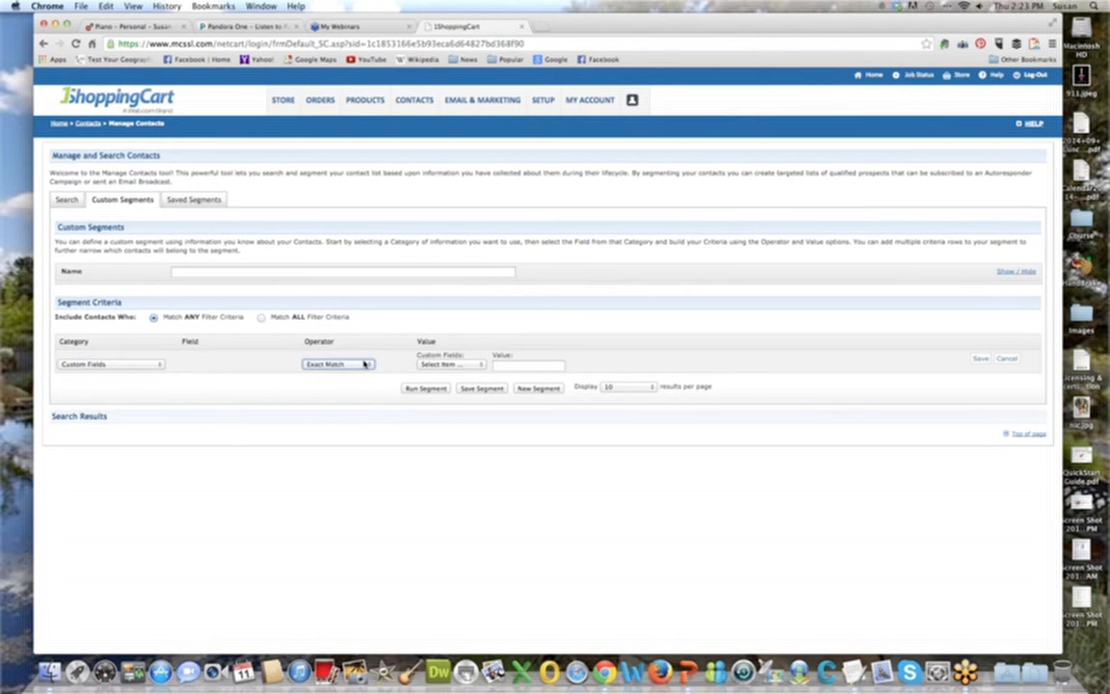
click(461, 363)
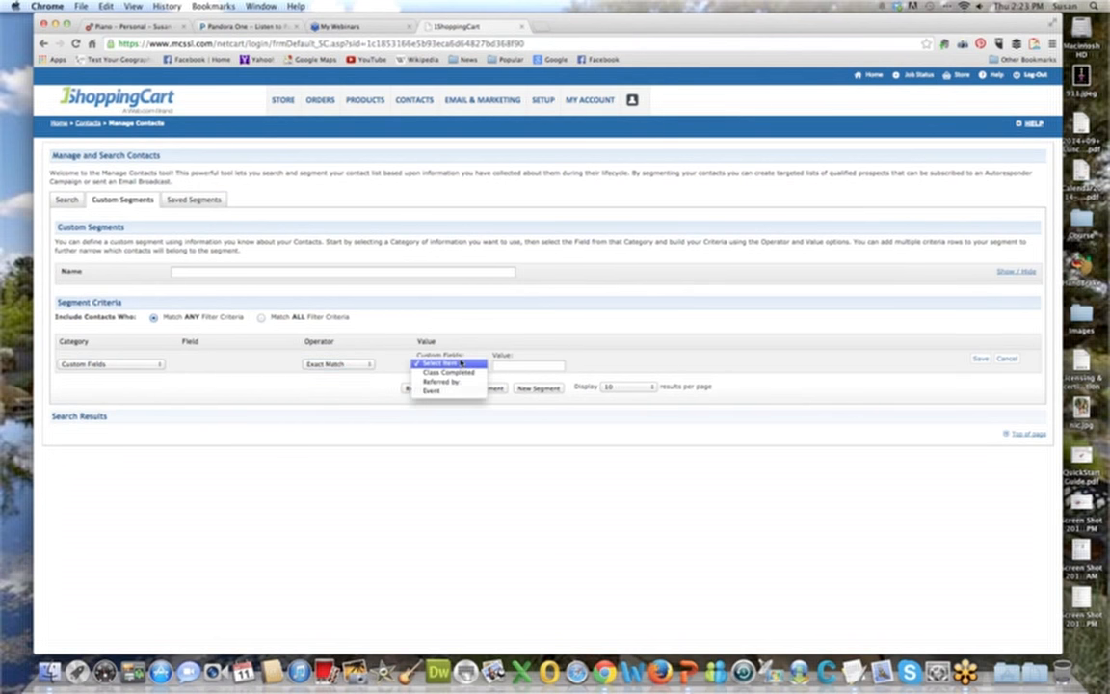
click(460, 390)
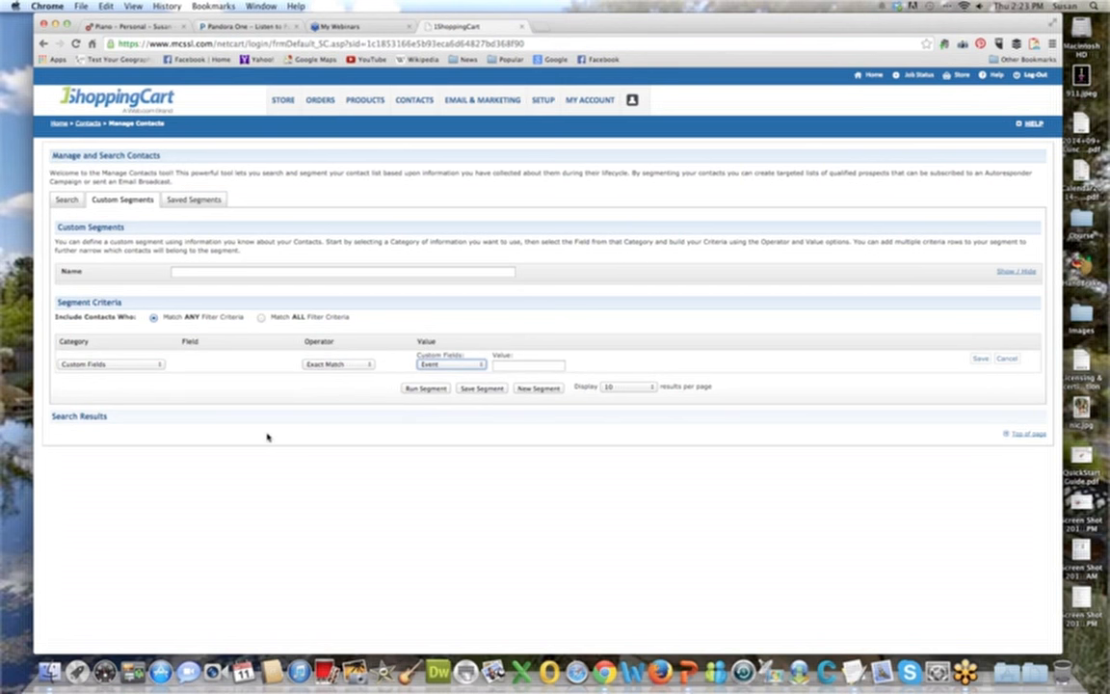
click(504, 363)
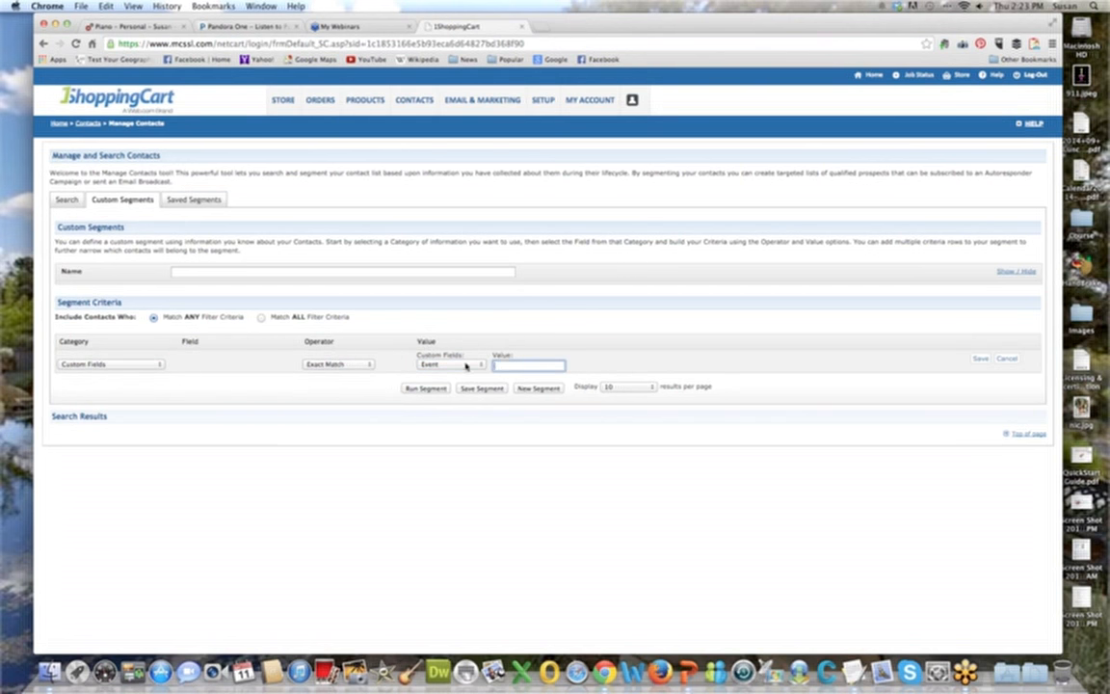
click(466, 365)
click(467, 365)
click(520, 365)
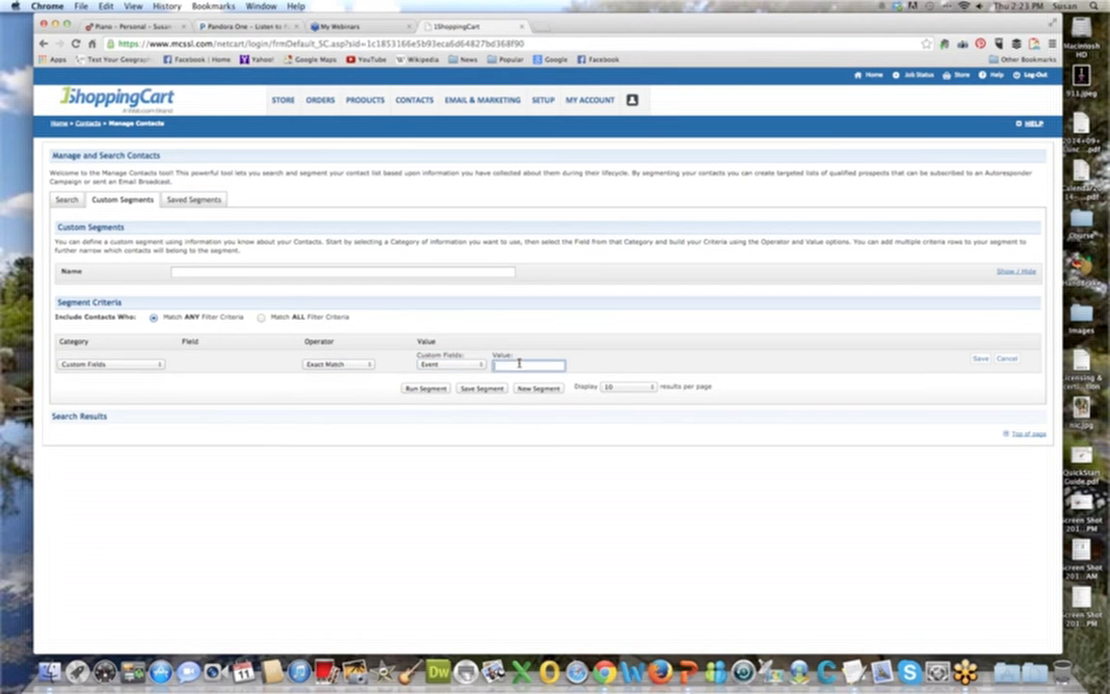
Set the segment criterion to the Contact Details category, State / Province field and Contains operator.
click(132, 366)
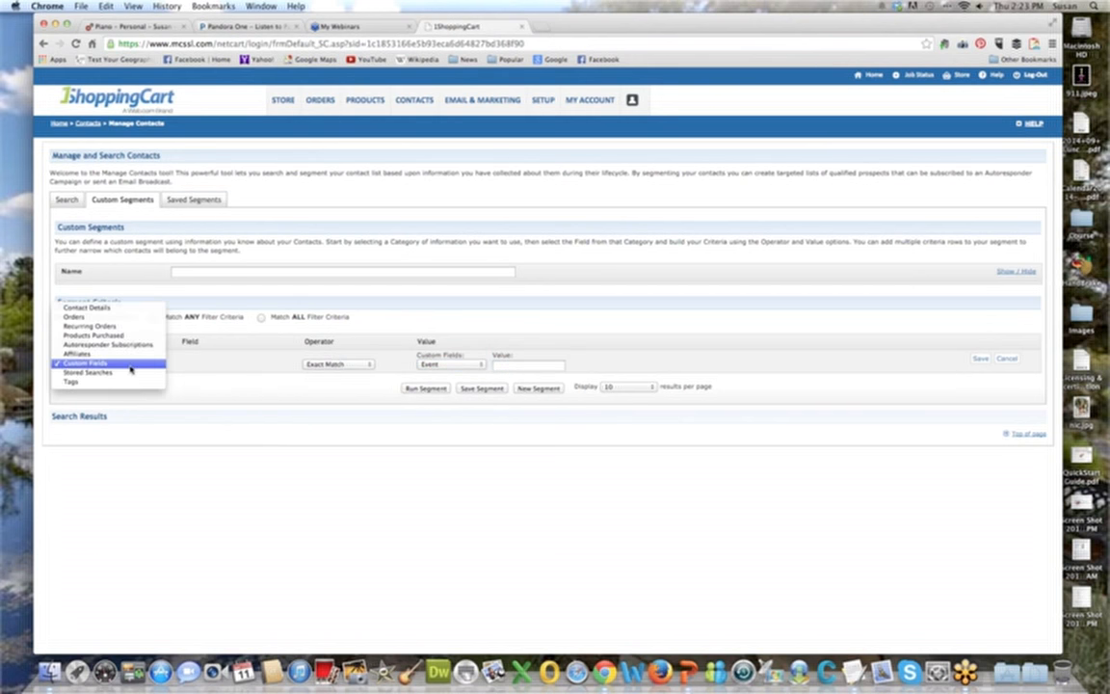
click(106, 307)
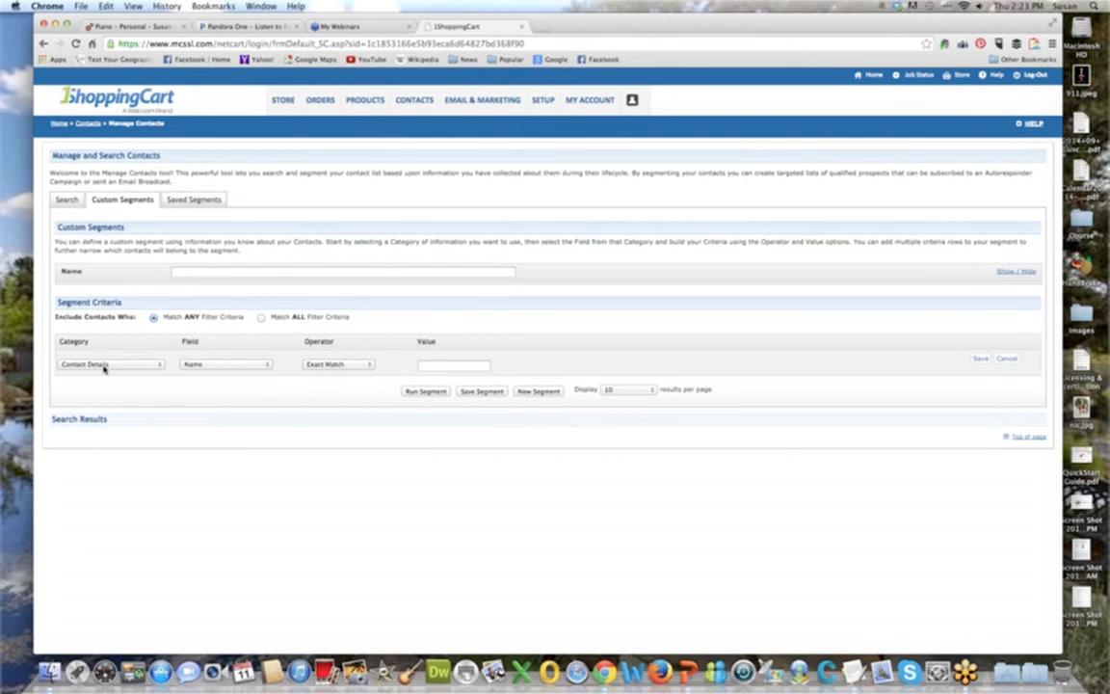
click(239, 366)
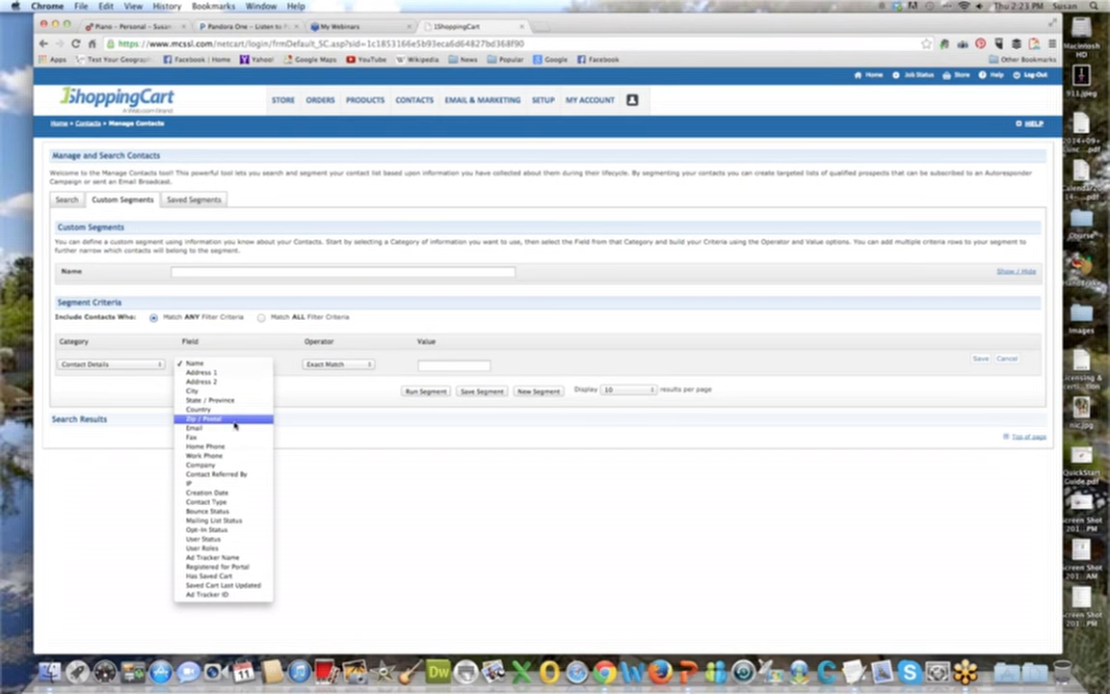
click(236, 399)
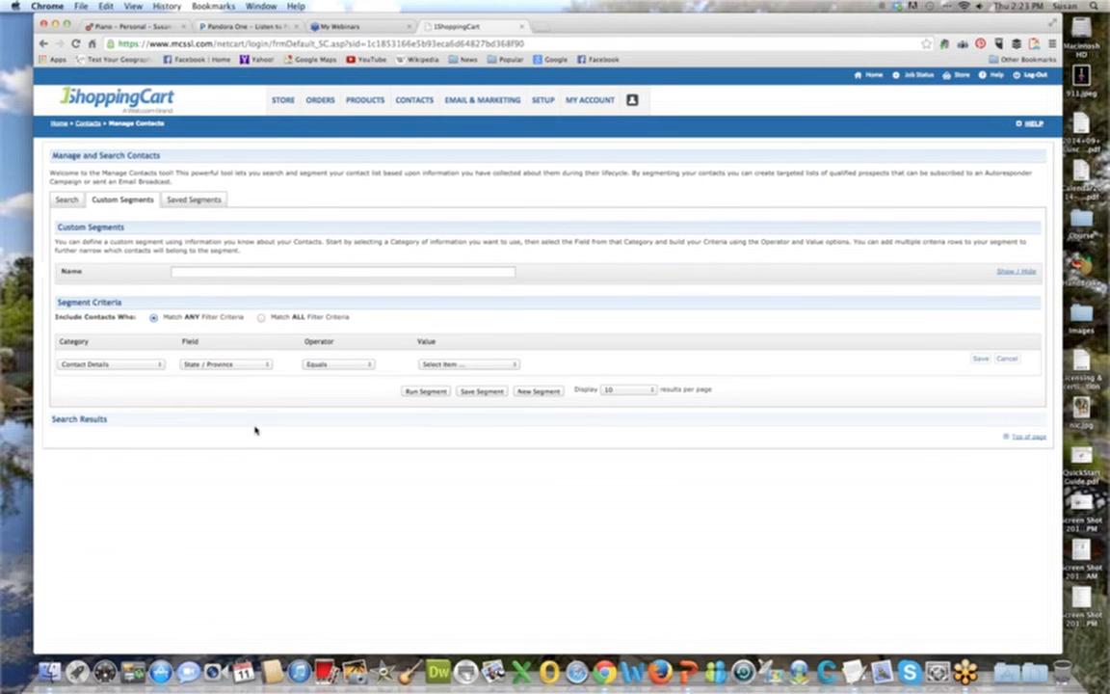
click(328, 364)
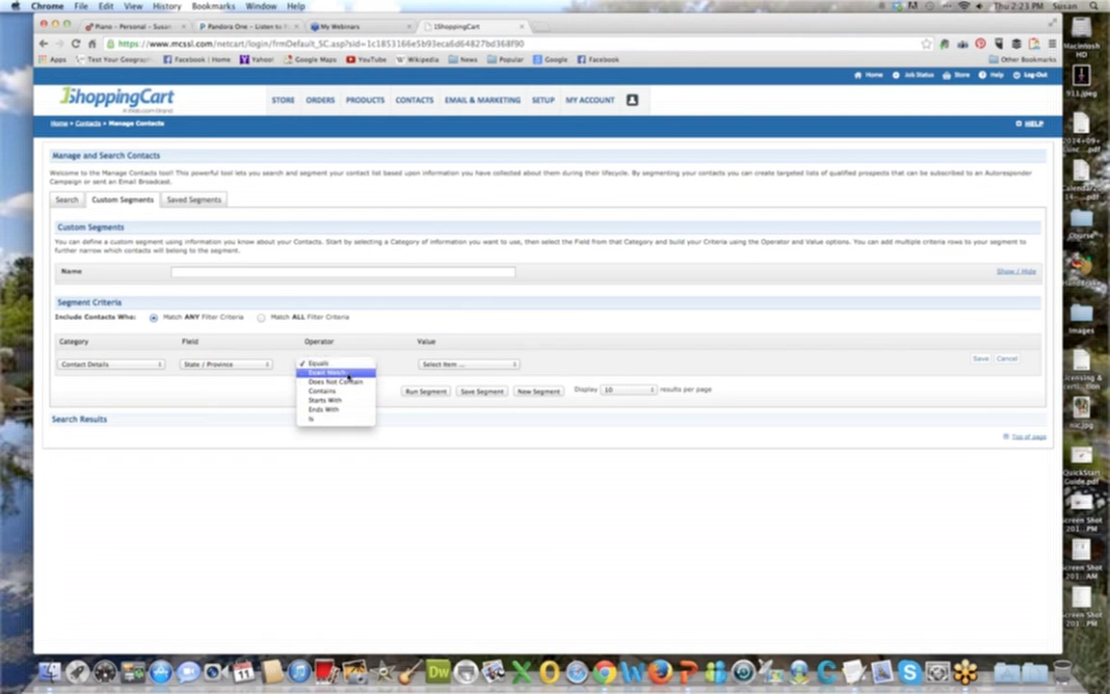
click(348, 392)
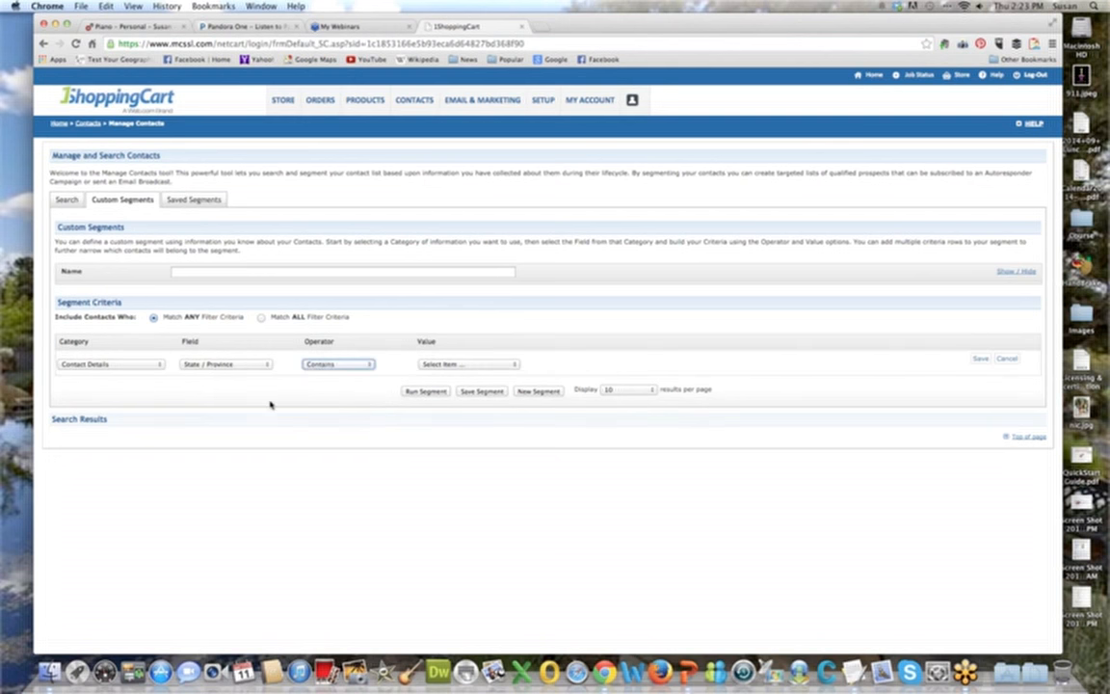
Enter "New Jersey" as the criterion's value and save the criterion.
click(426, 366)
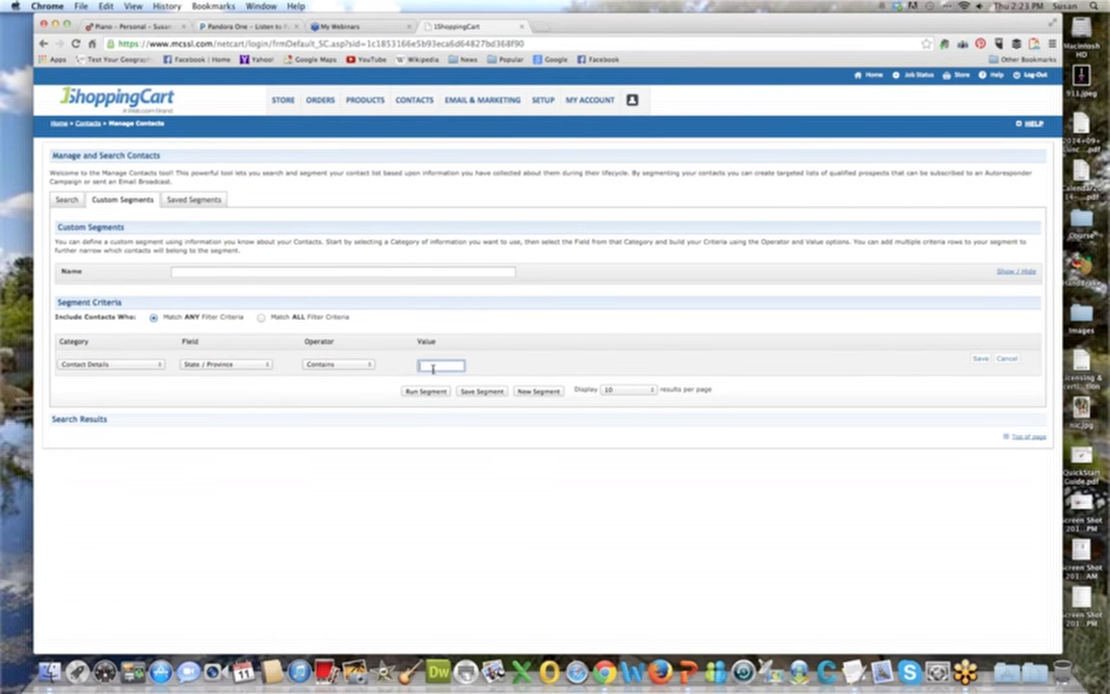
text(New)
click(980, 360)
click(451, 364)
text(Jersey)
click(980, 358)
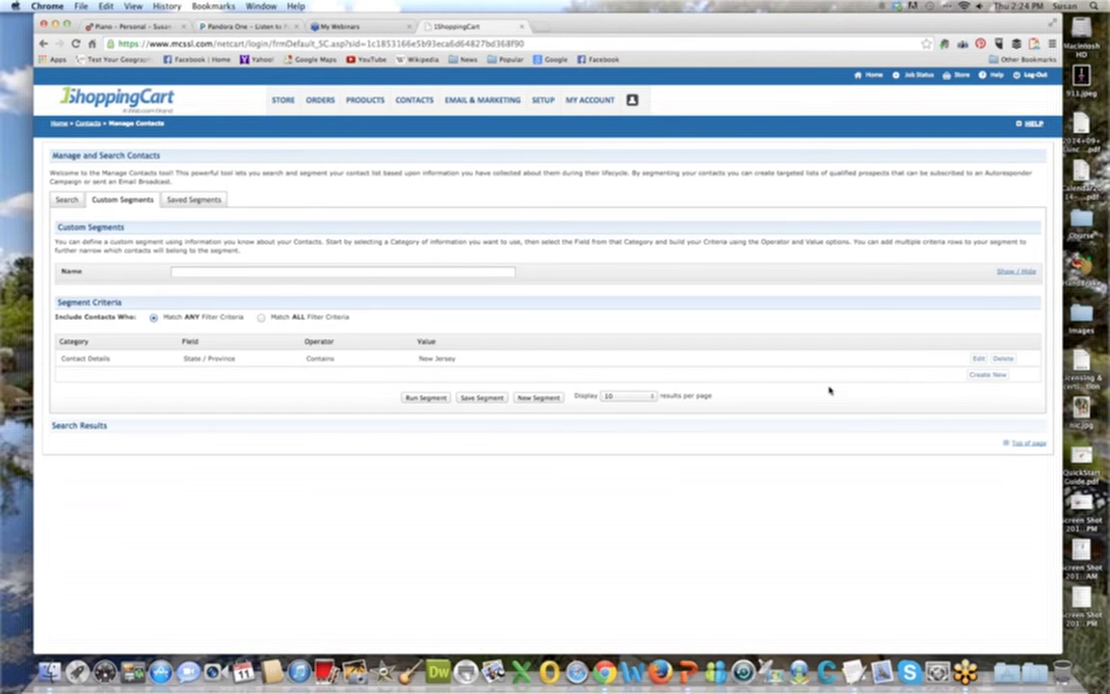
Run the custom segment and review the hitlist actions for its contacts, keeping Export Contacts selected.
click(421, 400)
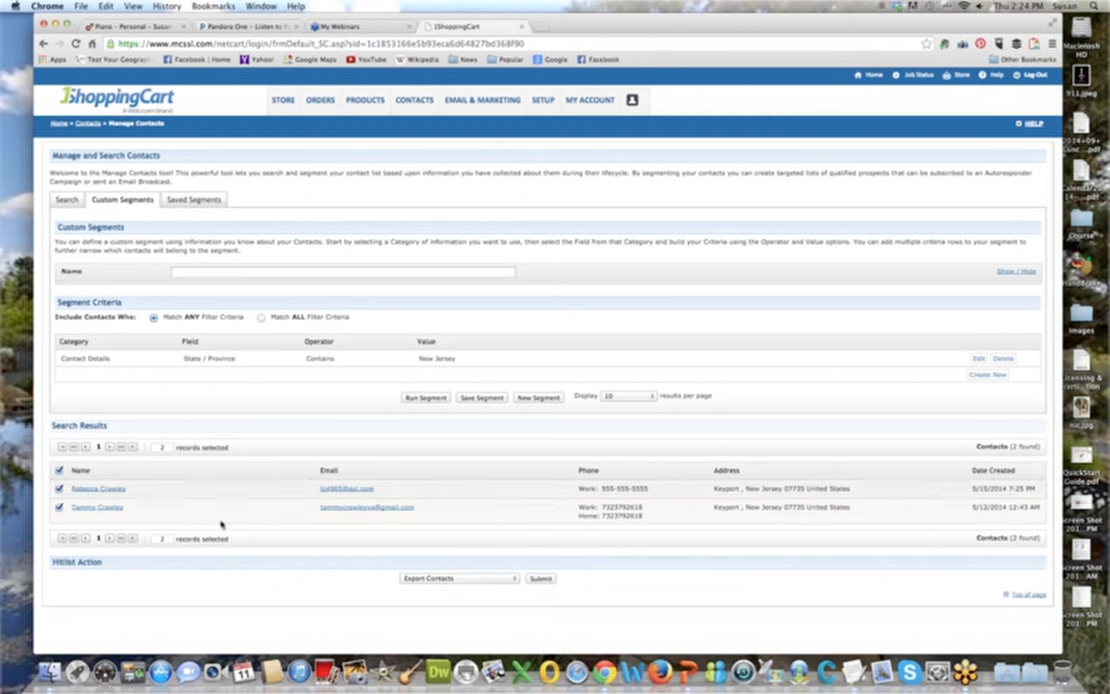
click(513, 578)
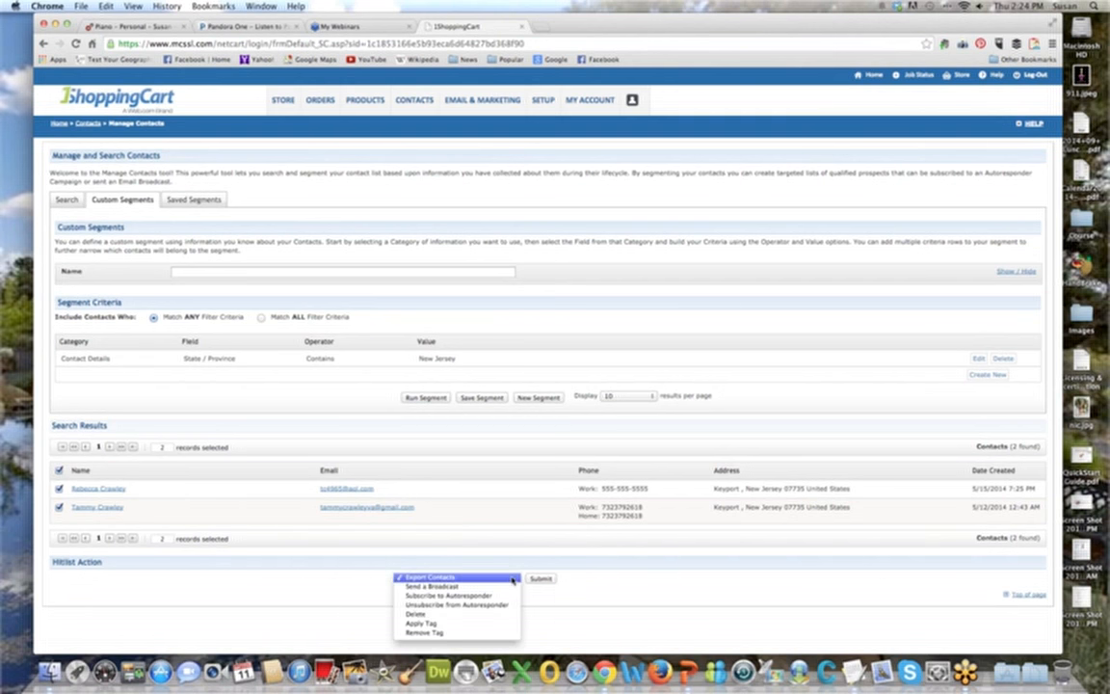
click(488, 578)
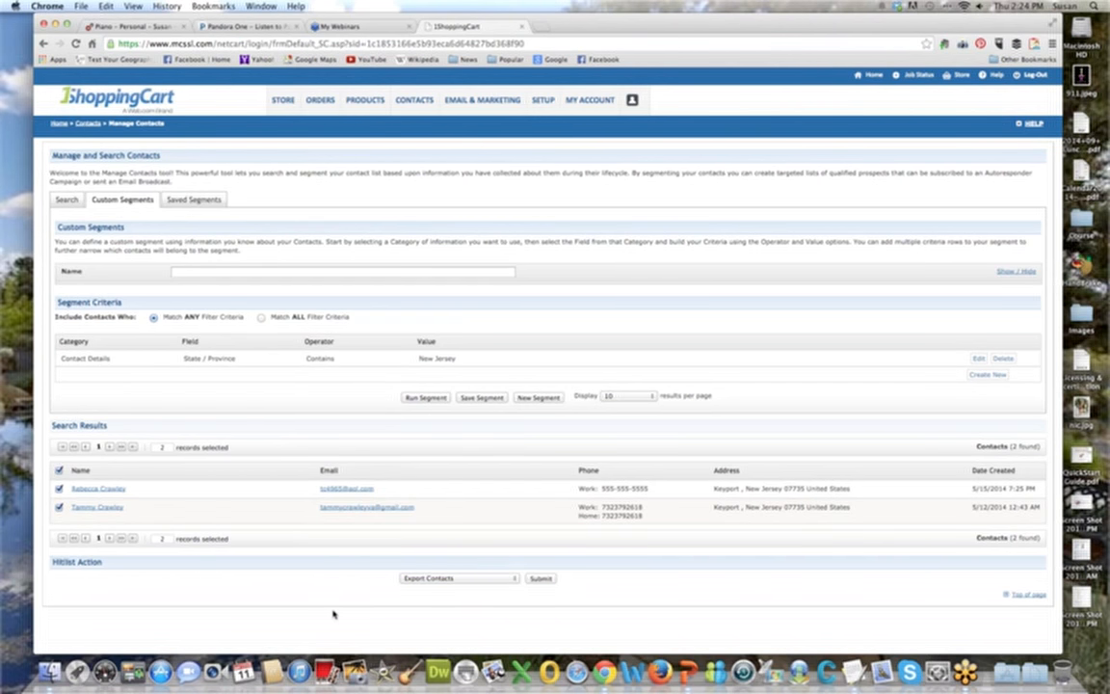
Run the saved segments AZ Customers and MA Customers to view the contacts each one matches.
click(190, 200)
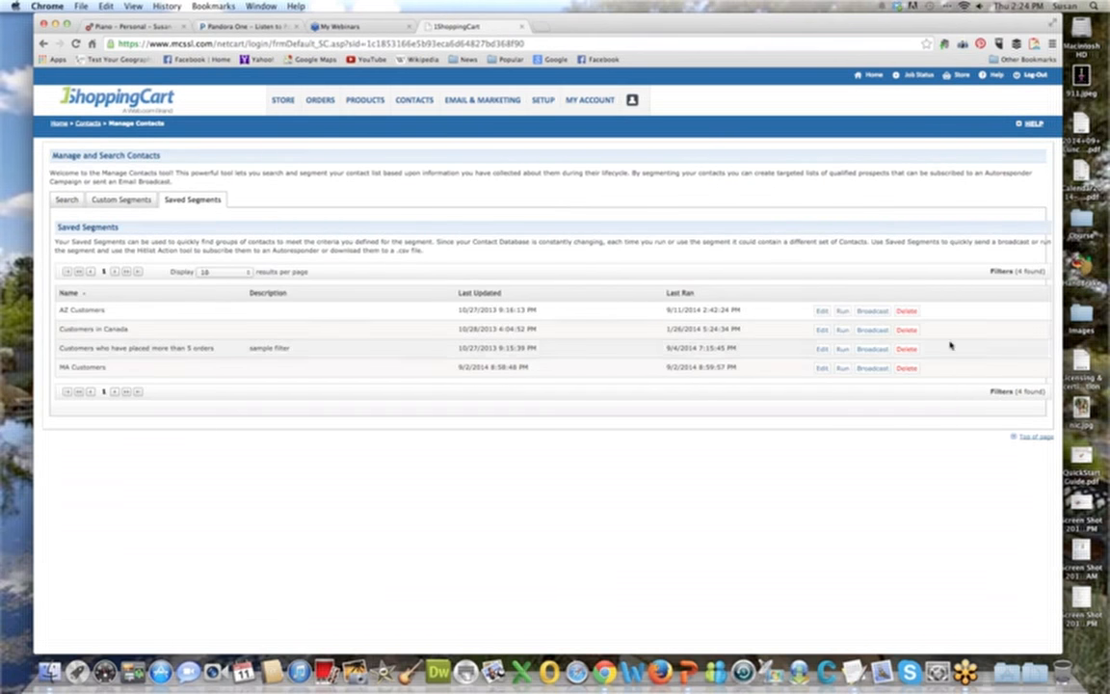
click(843, 311)
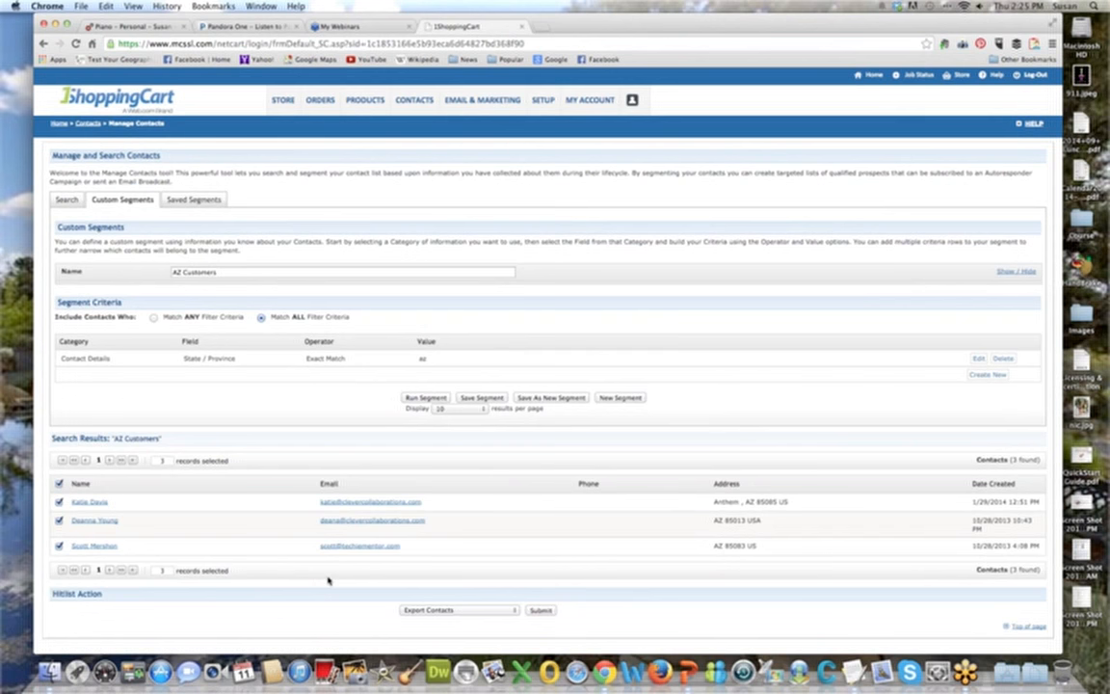
click(183, 200)
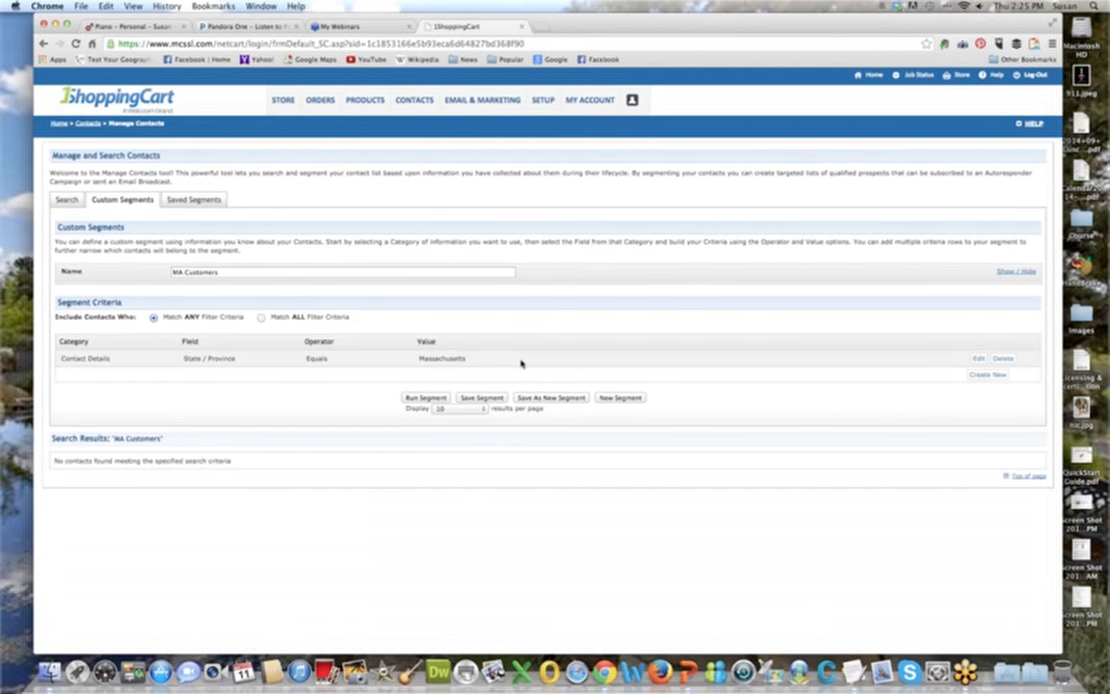
Change the MA Customers segment's criterion to the Country field with Canada as its value, keeping the Equals operator.
click(977, 358)
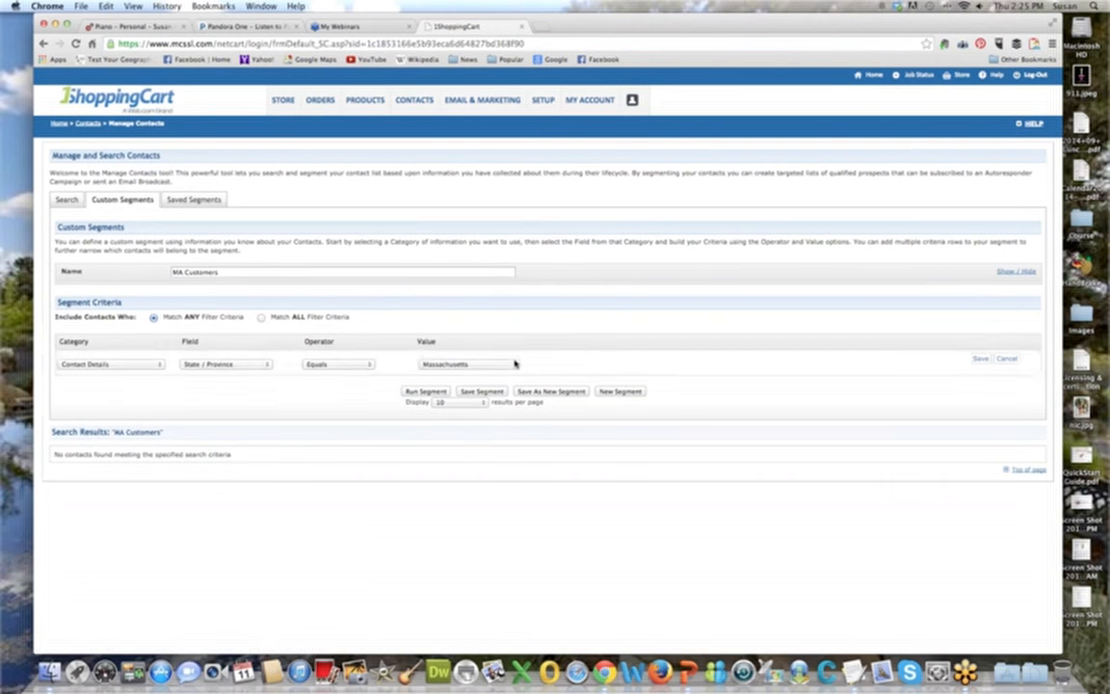
click(218, 365)
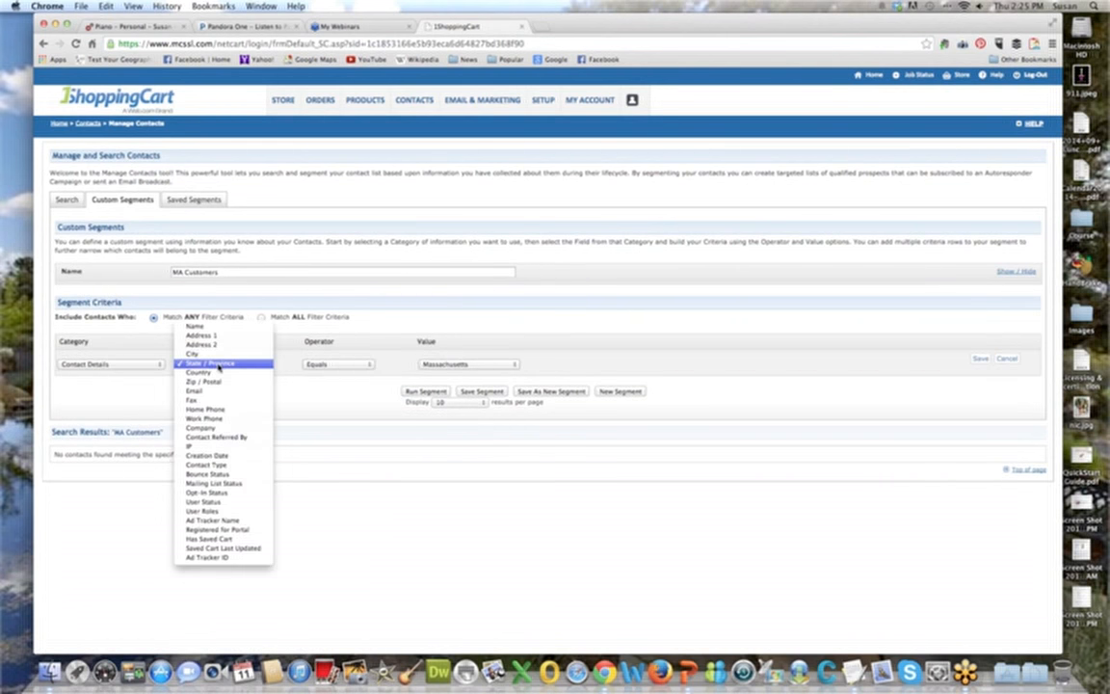
click(219, 366)
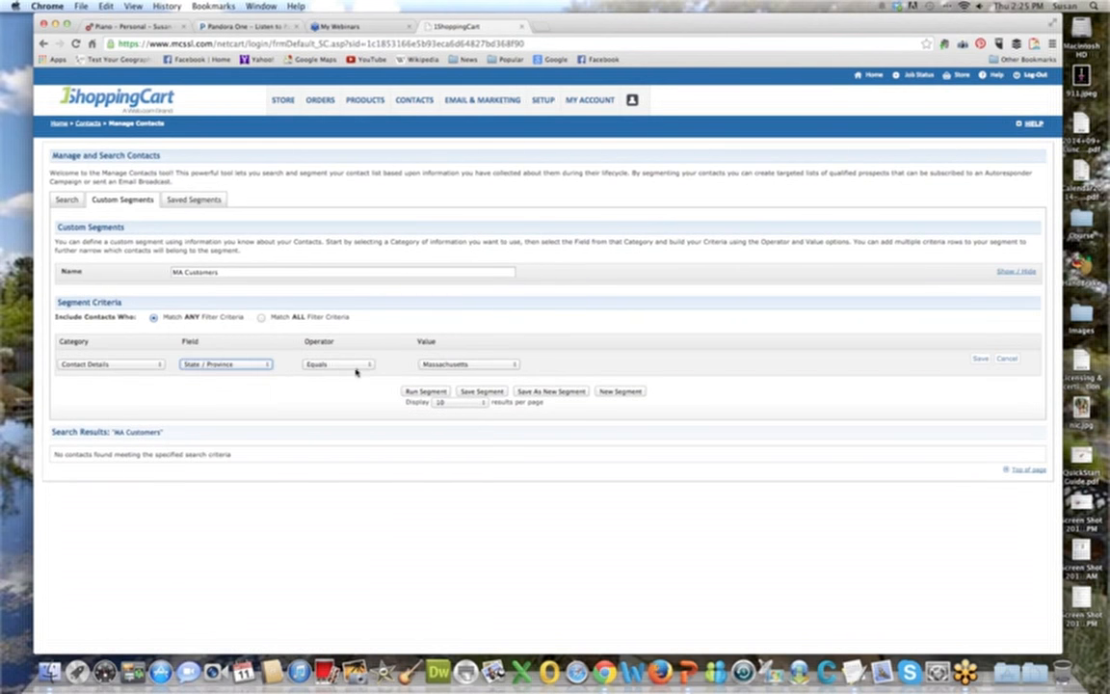
click(225, 365)
click(212, 372)
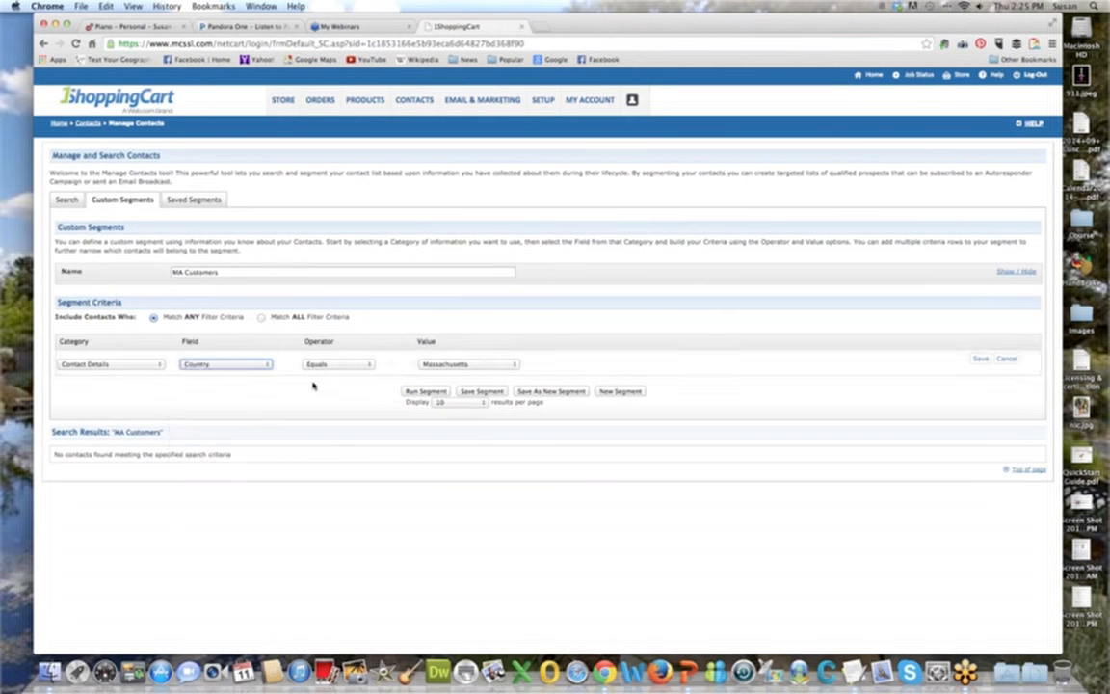
click(488, 365)
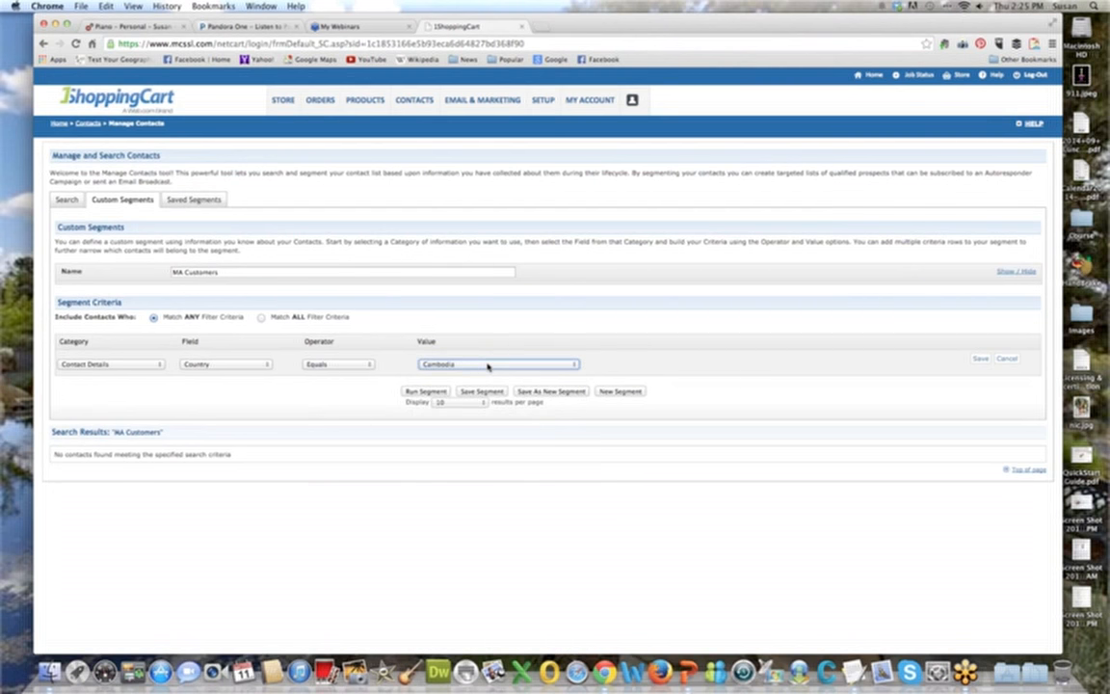
click(535, 363)
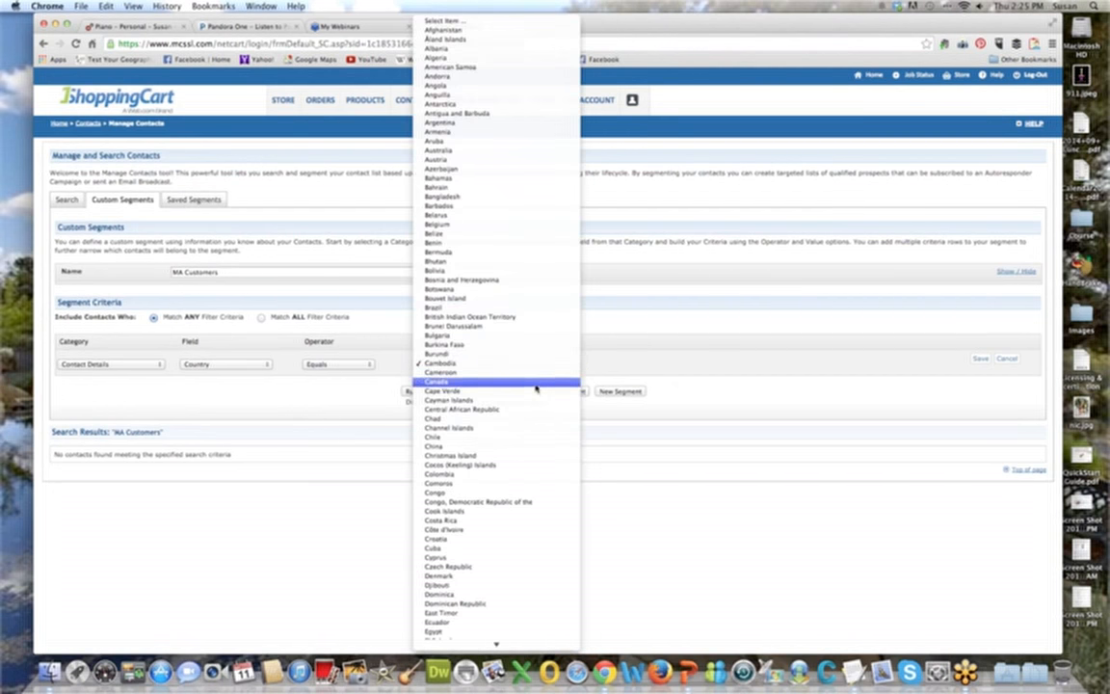
click(536, 387)
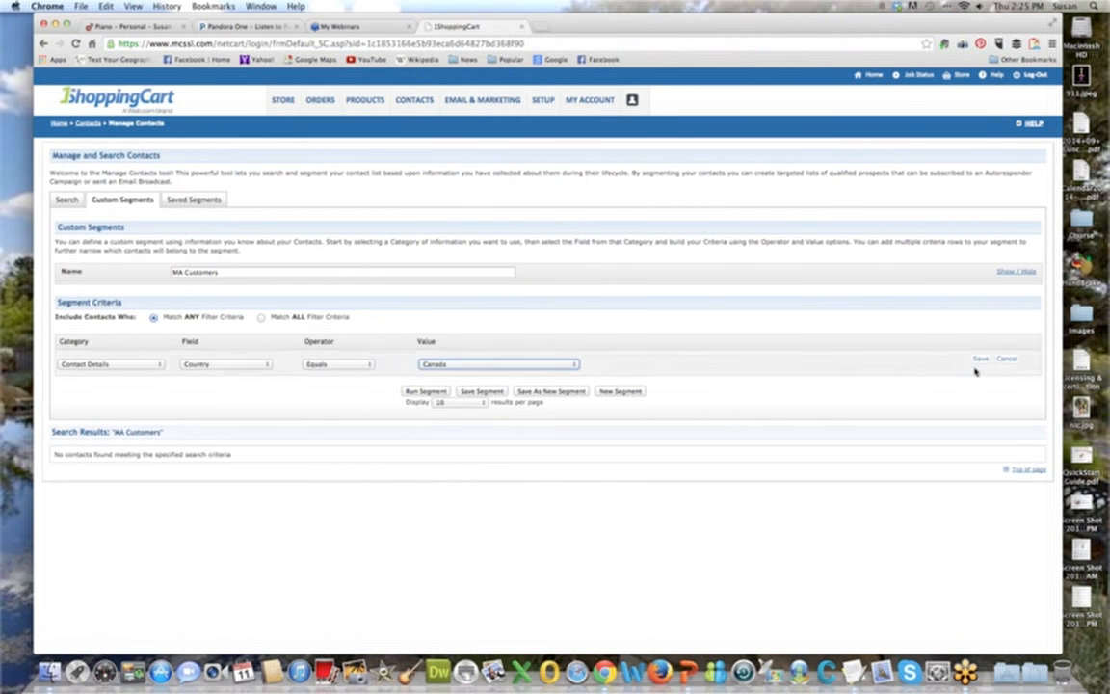
Change the segment's name to CA Customers and run it with the saved Canada criterion.
click(174, 272)
text(C)
click(987, 361)
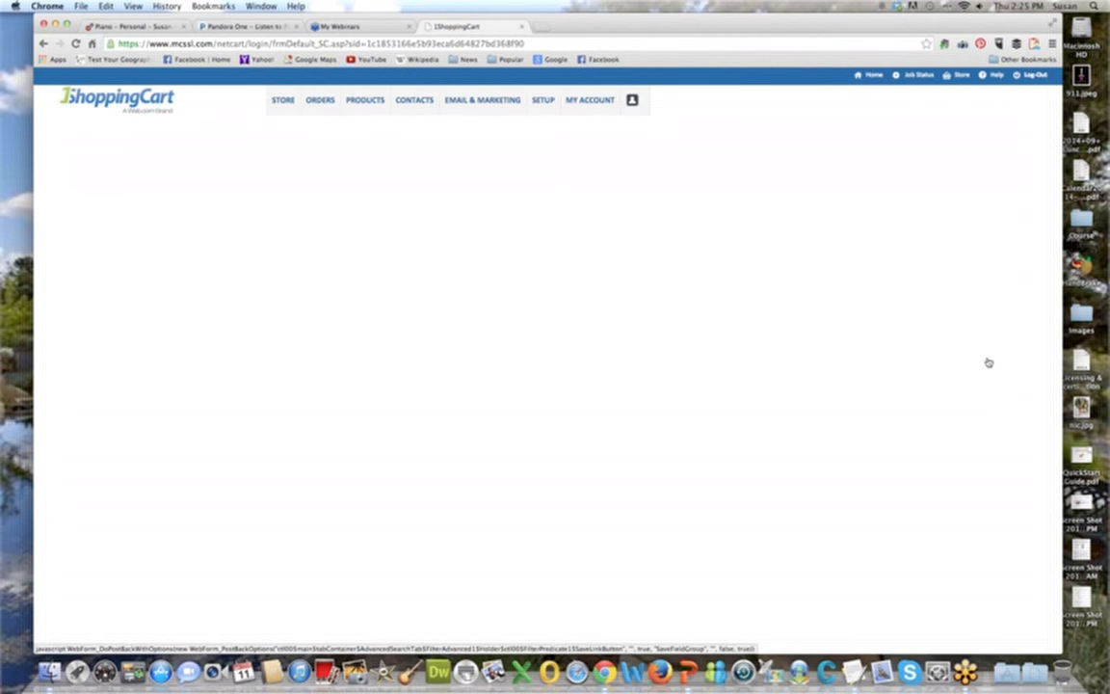
click(441, 399)
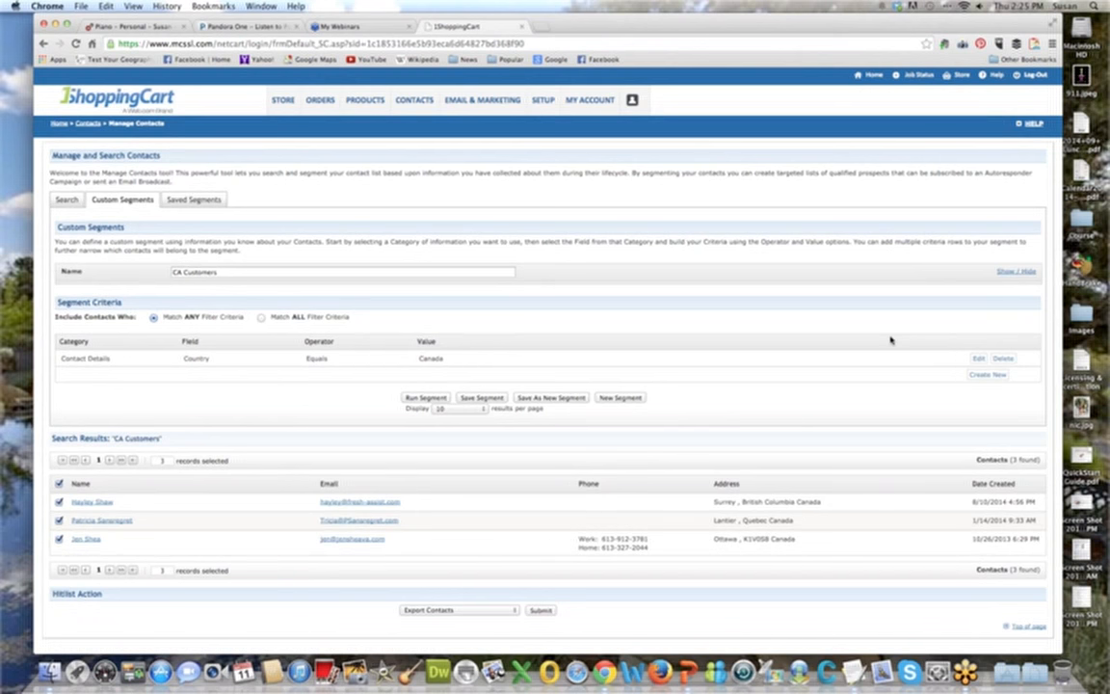
Rerun the saved AZ Customers segment and review the available hitlist actions, leaving Export Contacts selected.
click(193, 200)
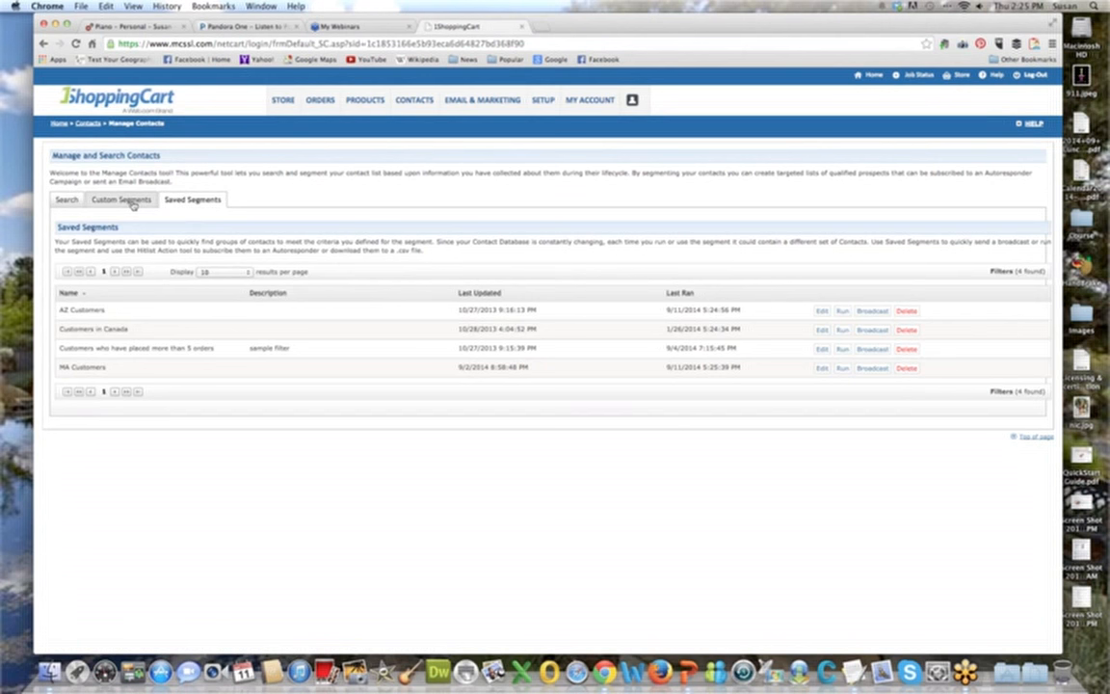
click(843, 312)
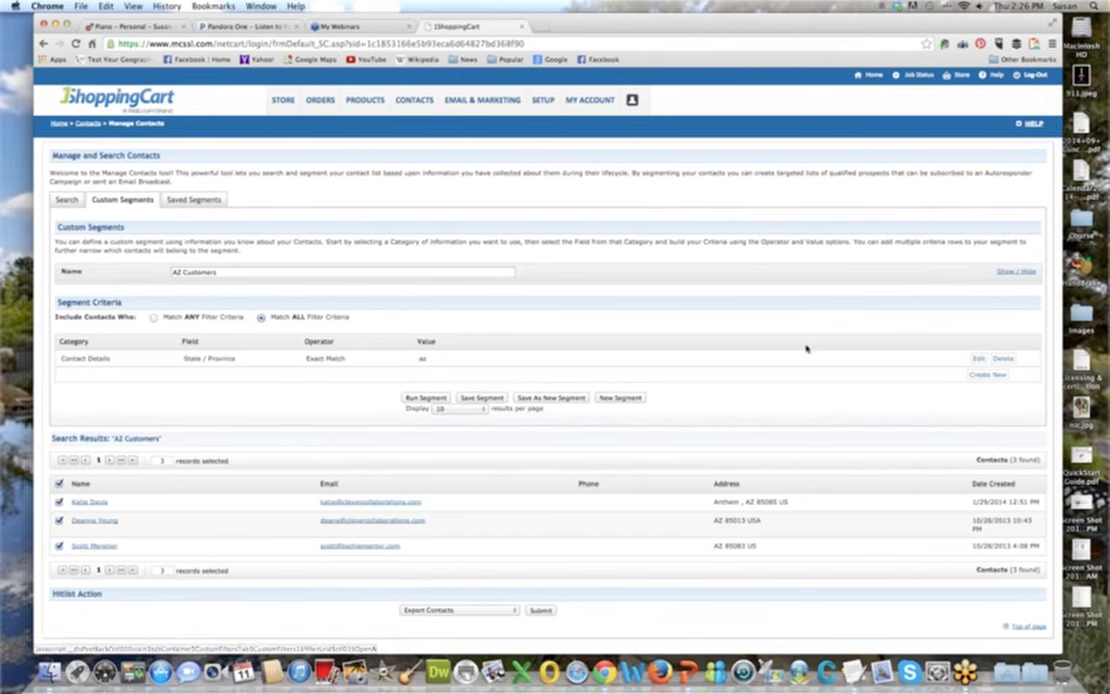
click(501, 611)
mouse_move(500, 647)
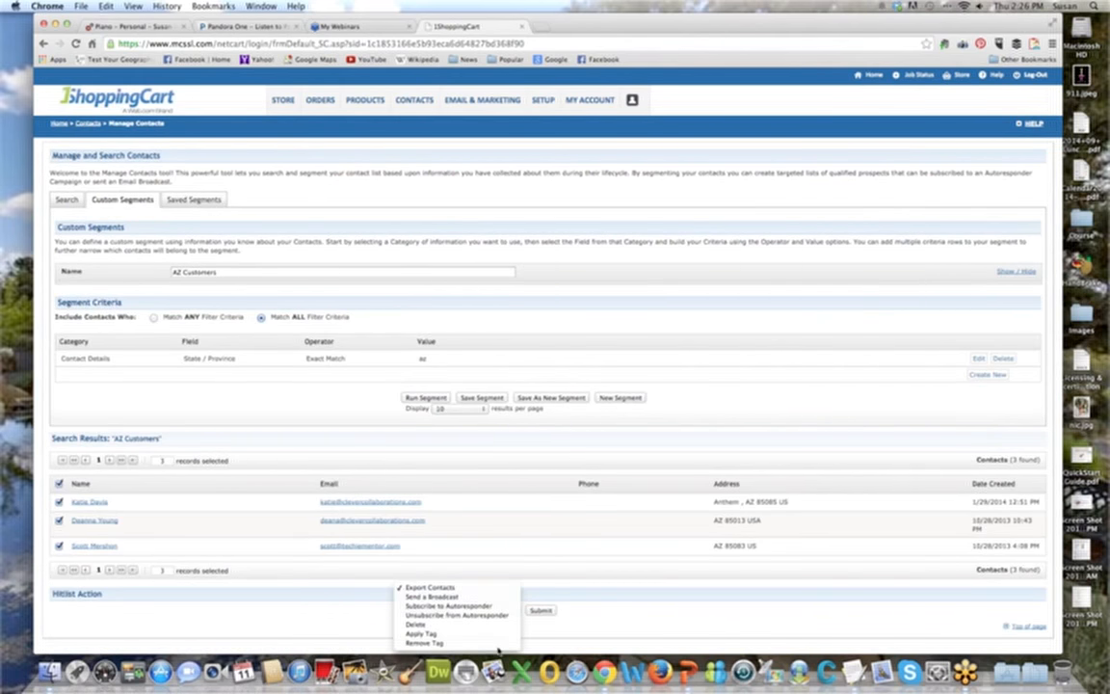
click(484, 589)
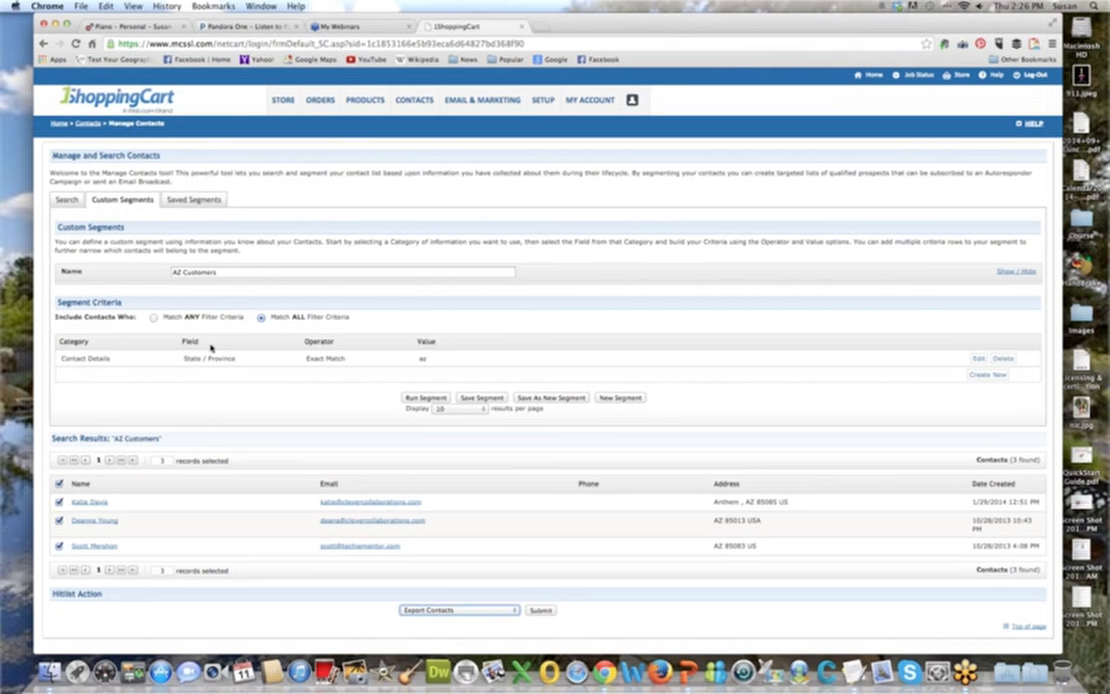
Leave the segment for the contact search, open the contact tag management page, and switch to Microsoft PowerPoint.
click(63, 199)
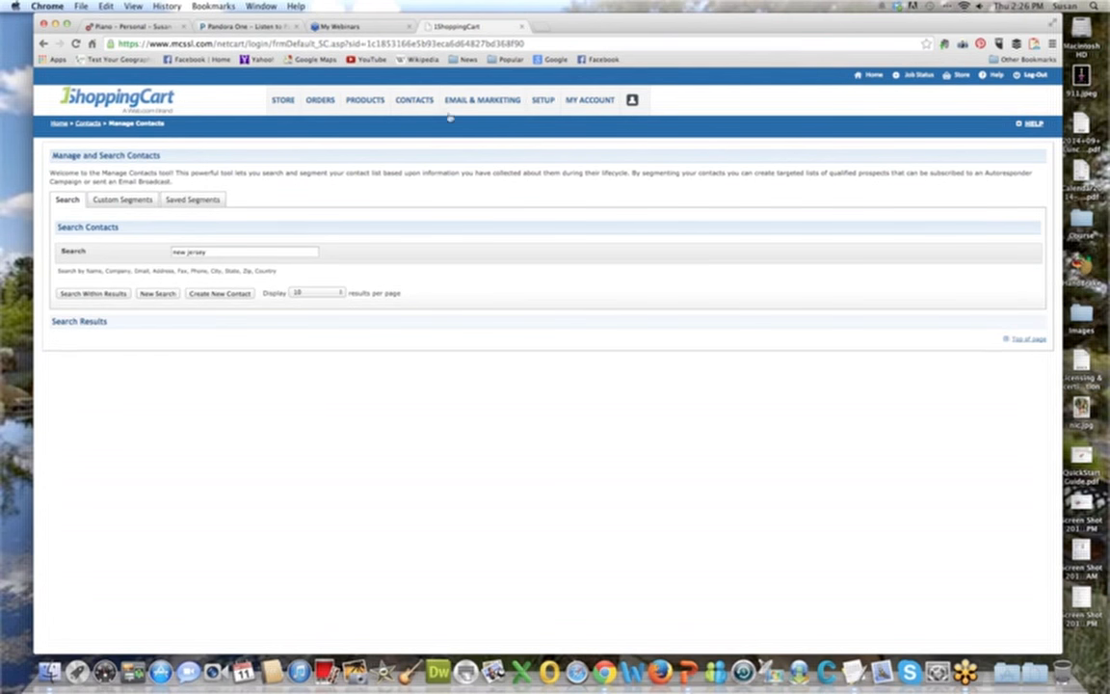
mouse_move(421, 101)
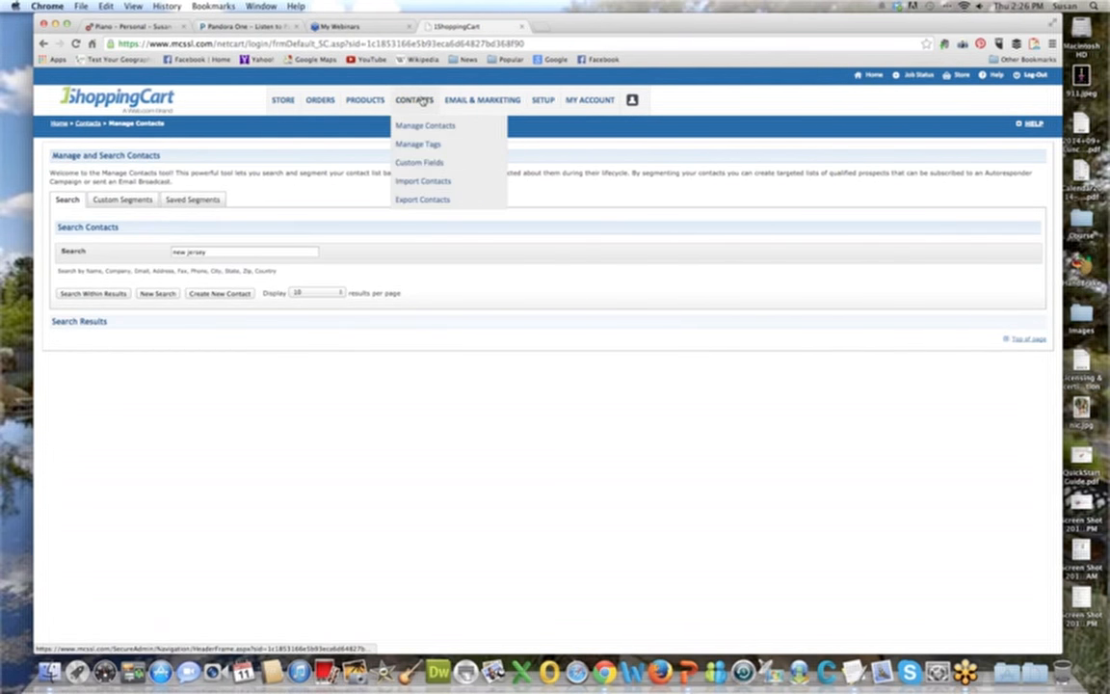
click(421, 143)
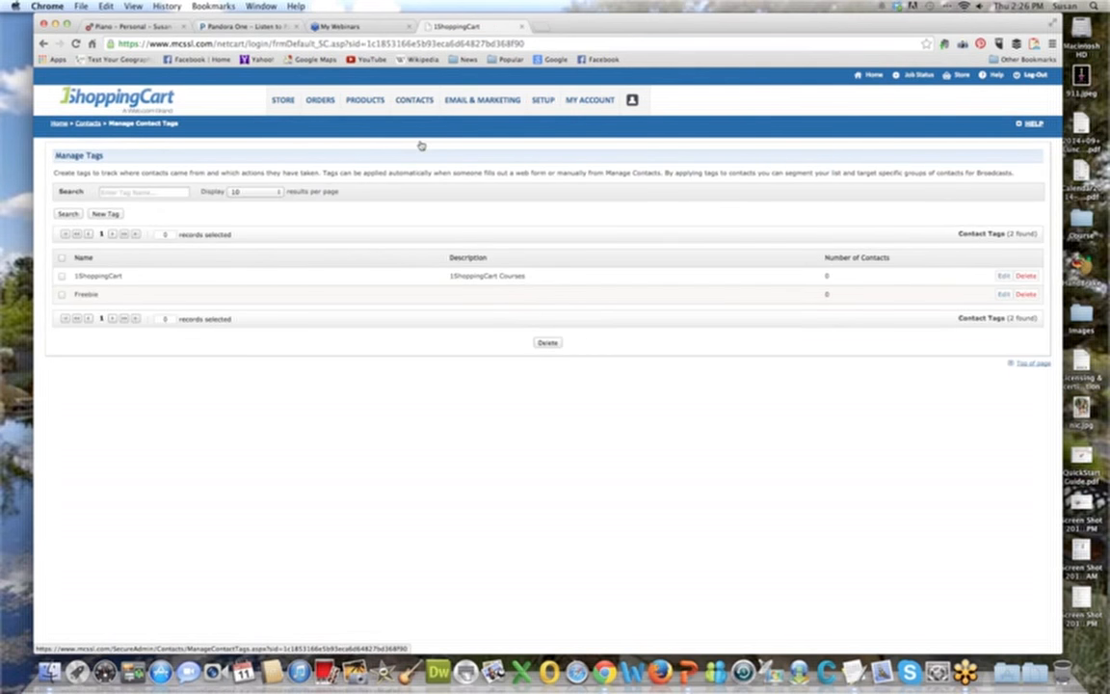
click(685, 673)
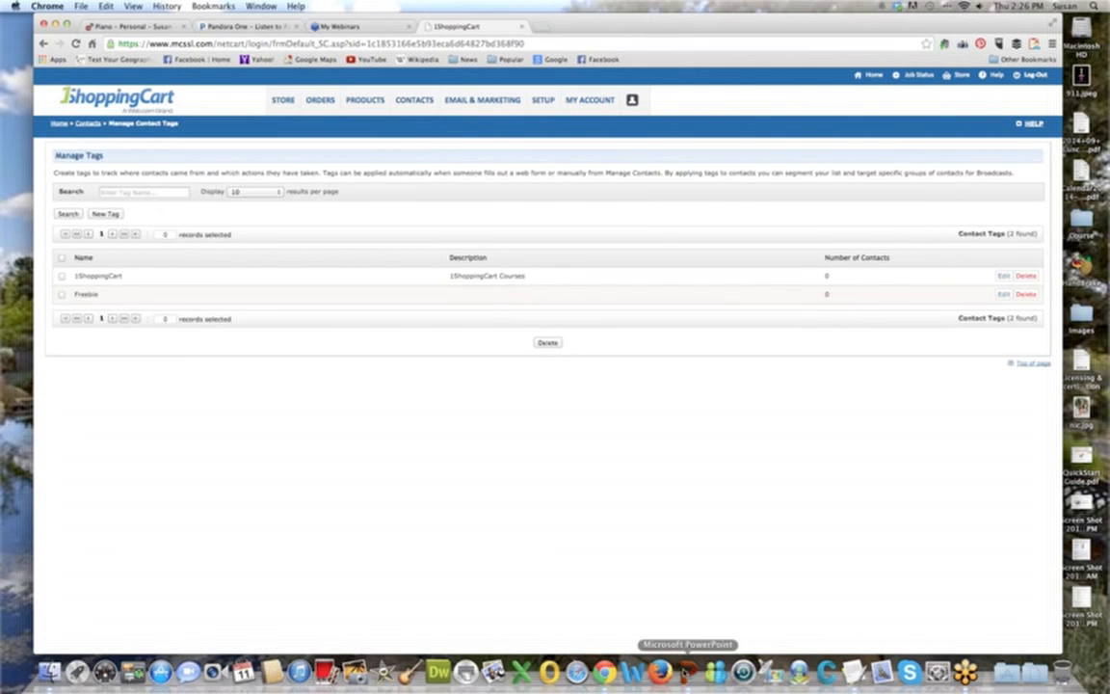
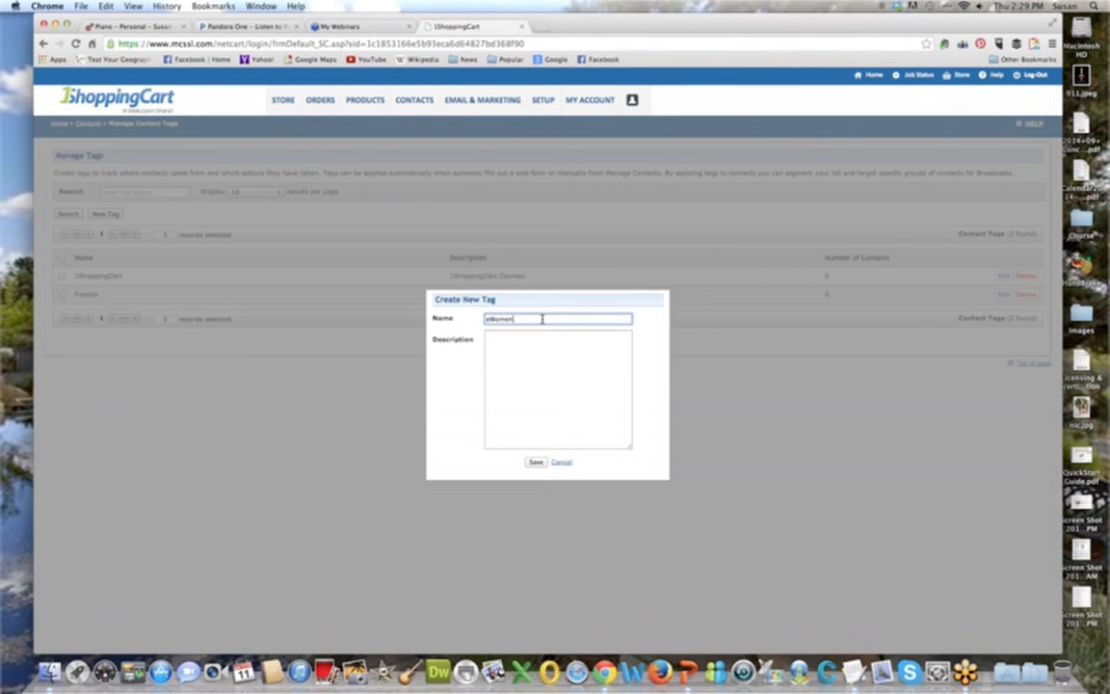
Complete the new contact tag's name as "eWomen Network Event 091114".
text(Network Event 09:11)
text(4)
key(Tab)
Describe the tag as "eWomen Networking Event on Sept 11, 2014 in Phoenix." and save it.
text(eWomen Networking Event on Sept 11, 2014 in Phoenix)
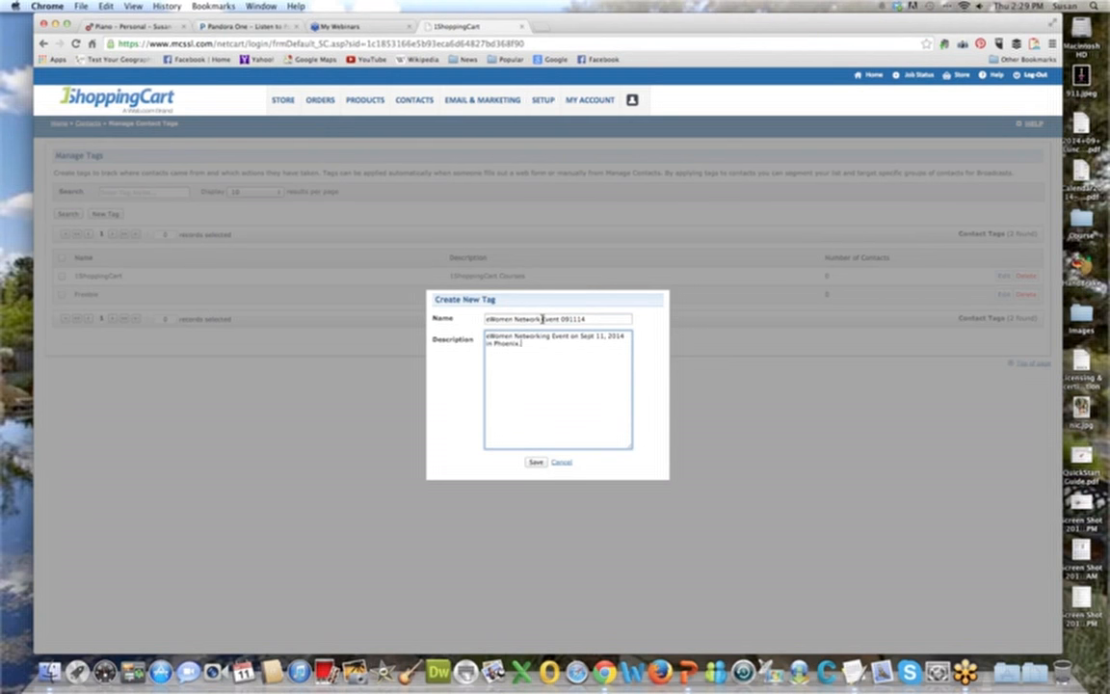
text(.)
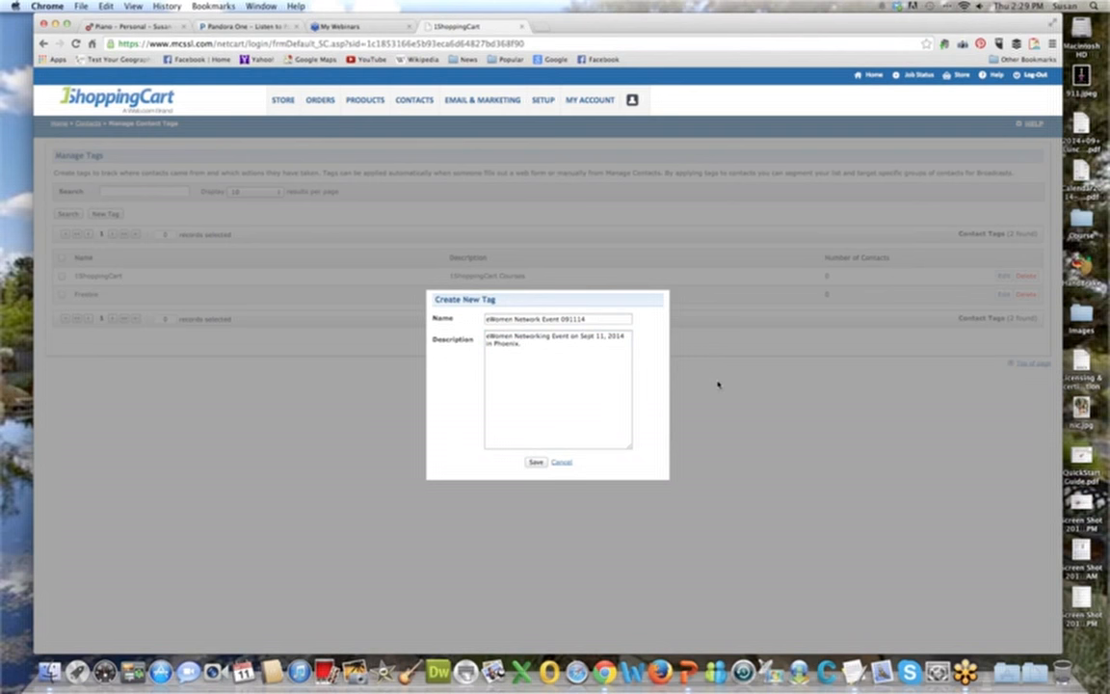
click(538, 462)
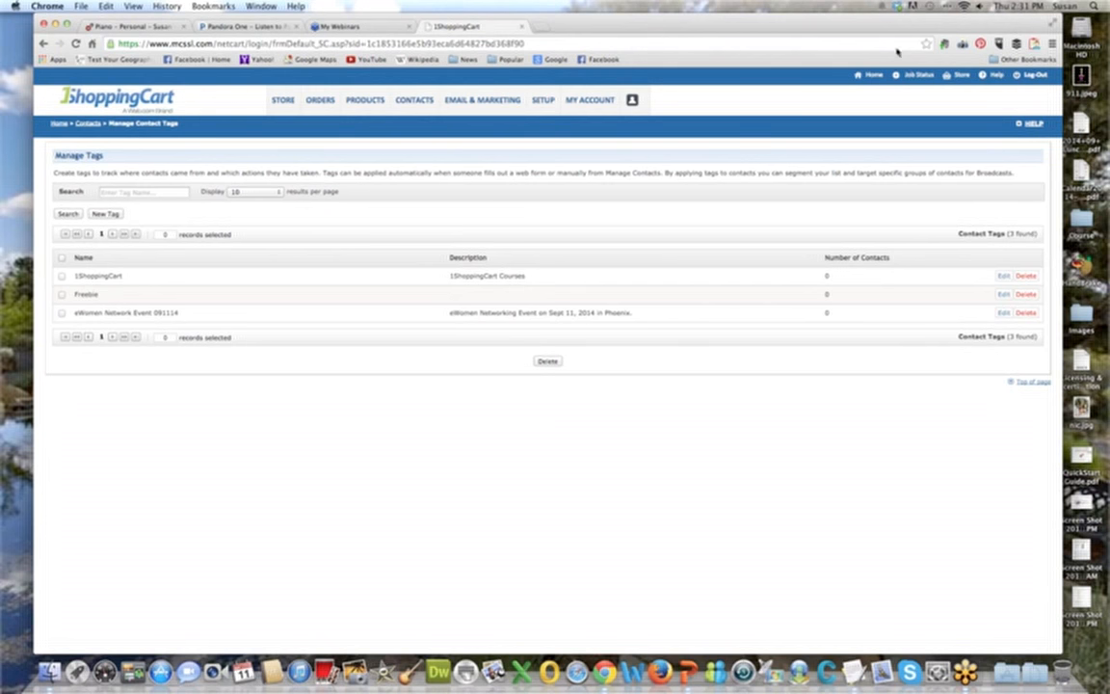
Start another contact tag and name it "Purchase - WordPress Bootcamp".
click(101, 216)
click(511, 316)
text(Purchase)
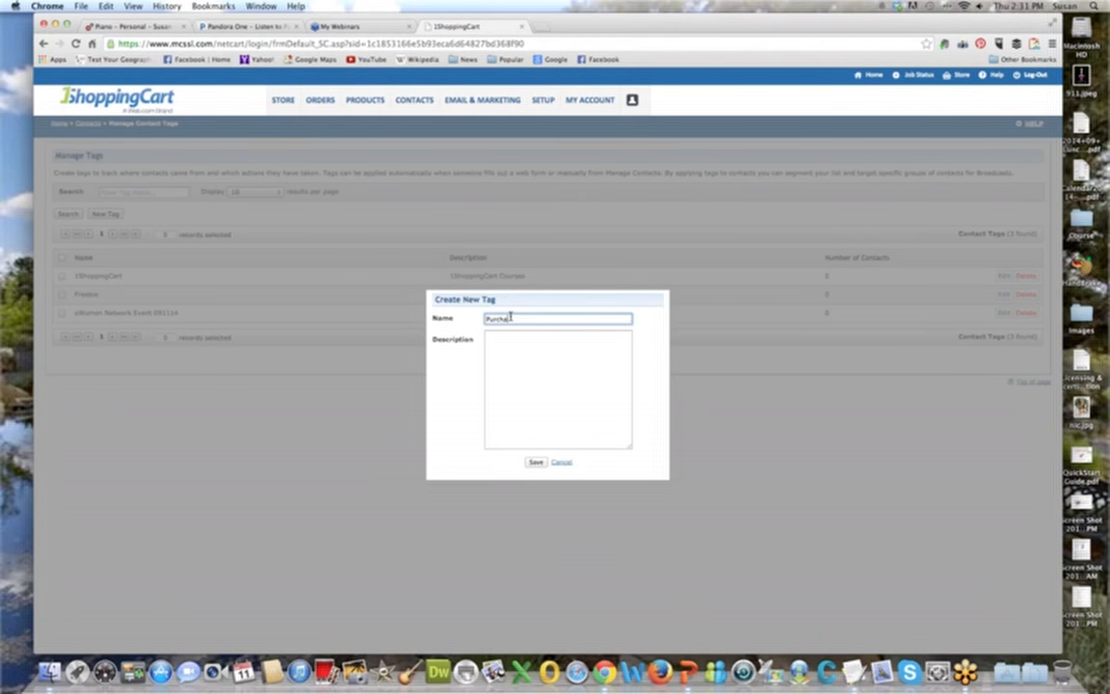
text( -)
text(Bootcamp)
key(BackSpace)
key(BackSpace)
key(BackSpace)
key(BackSpace)
key(BackSpace)
key(BackSpace)
key(BackSpace)
key(BackSpace)
text(WordPress Bootcamp)
key(Tab)
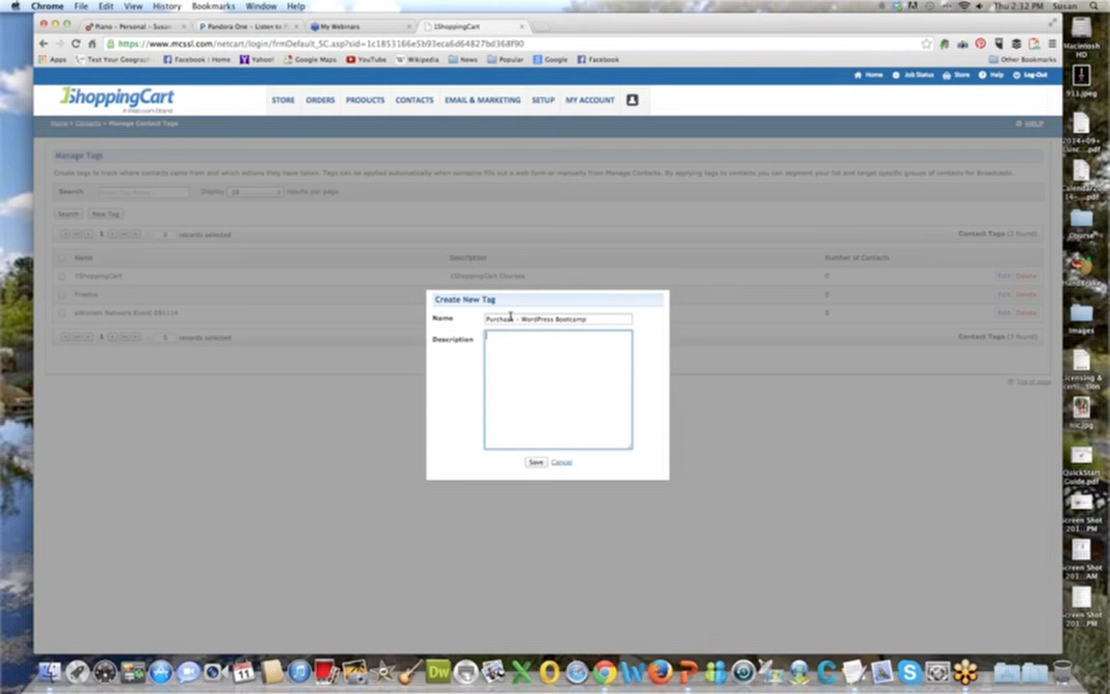
Enter "WordPress as a Service Bootcamp" as the tag's description and save the tag.
text(WordPress as a Service Bootcamp)
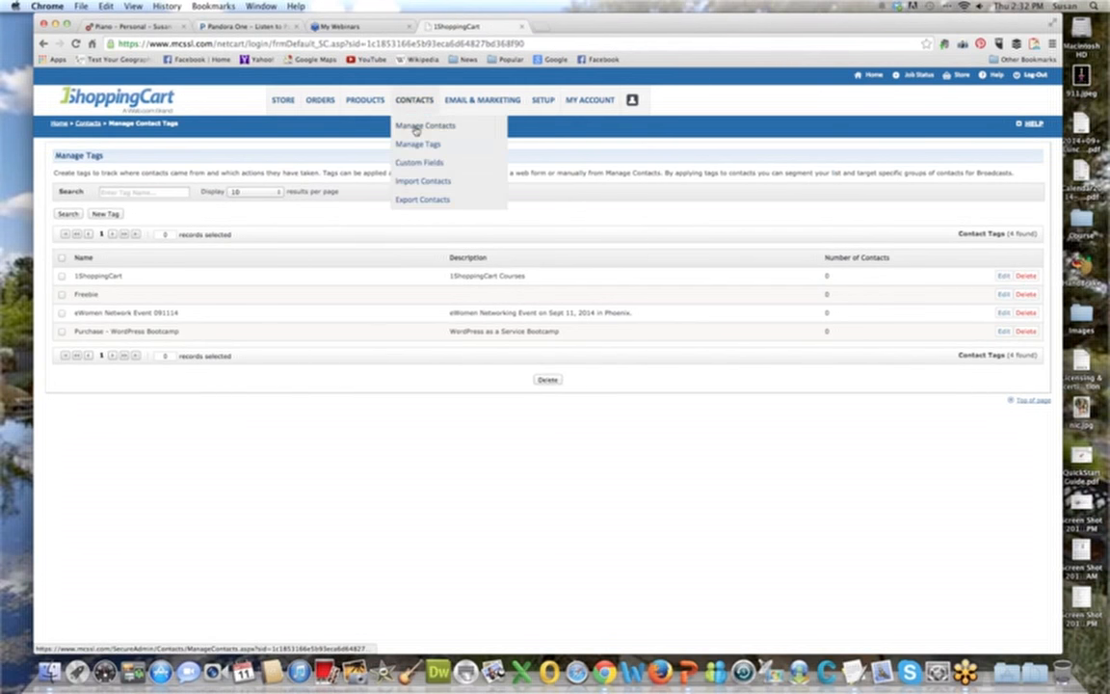
Open the most recently created contact, add the Purchase - WordPress Bootcamp tag to it, and save the contact.
click(415, 127)
click(63, 266)
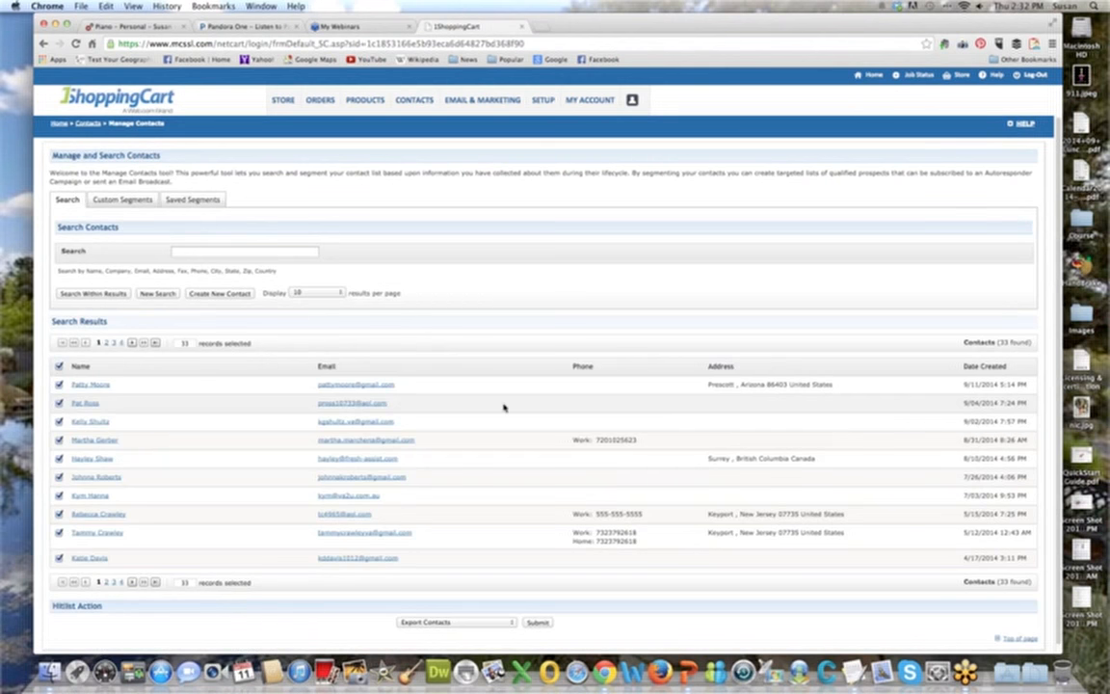
click(88, 384)
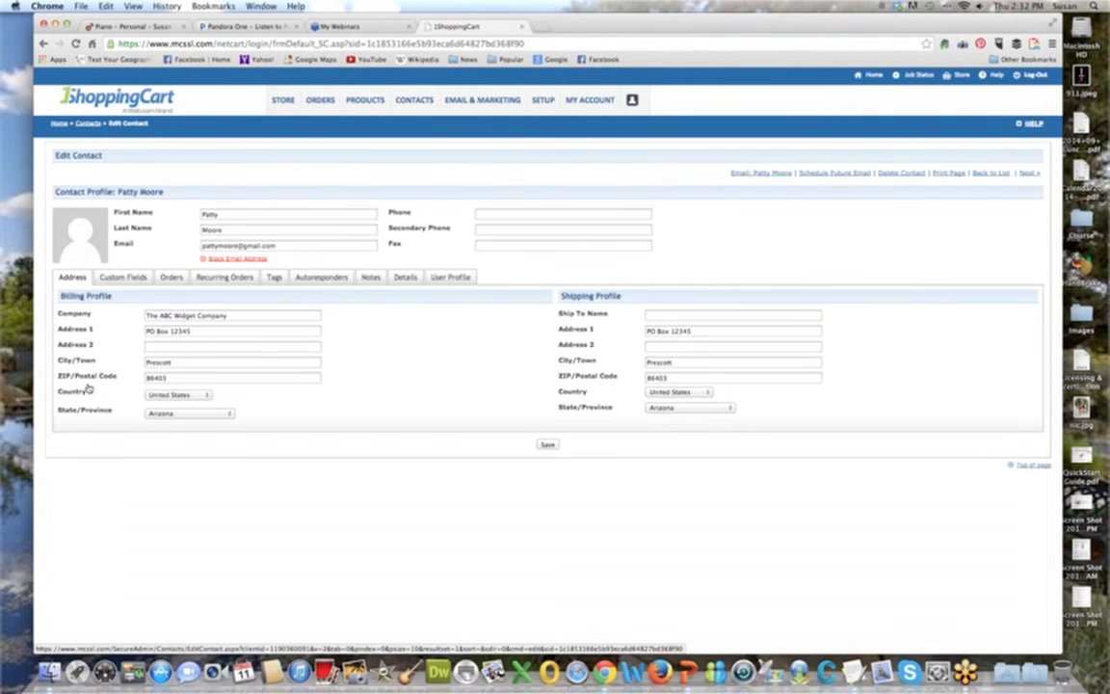
click(269, 278)
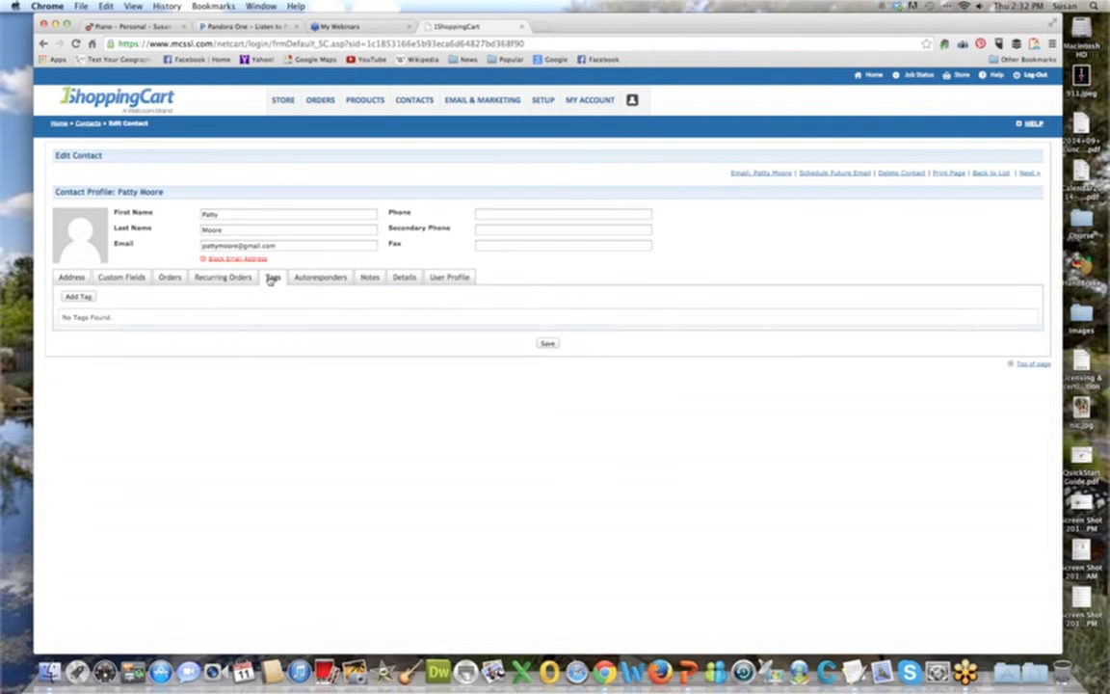
click(133, 301)
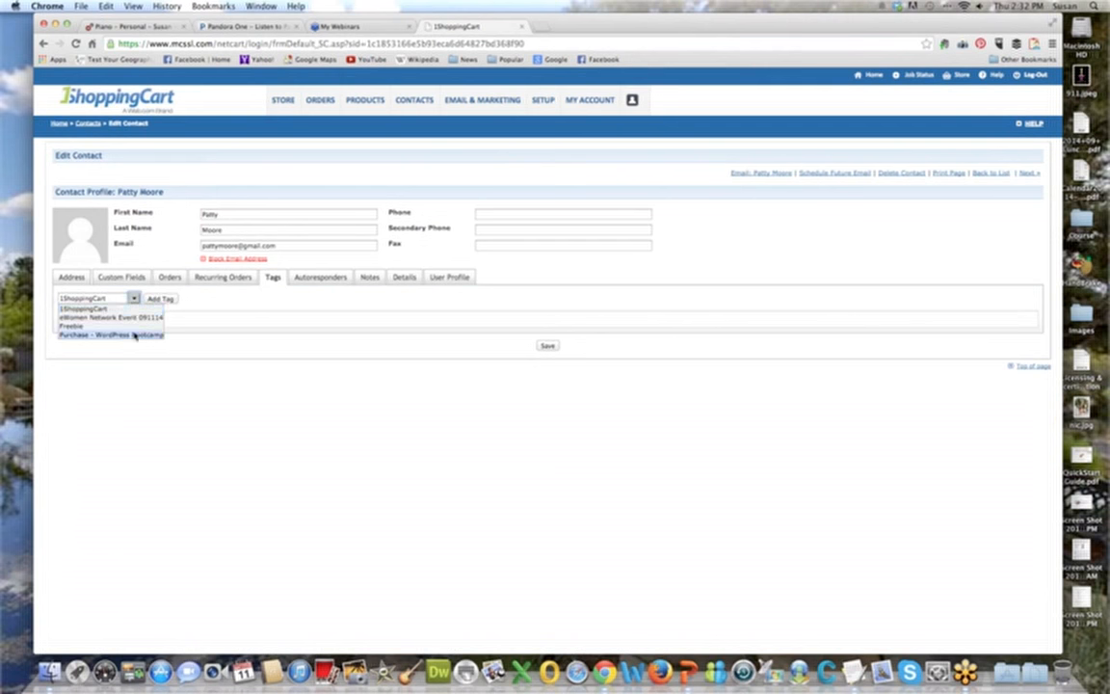
click(135, 333)
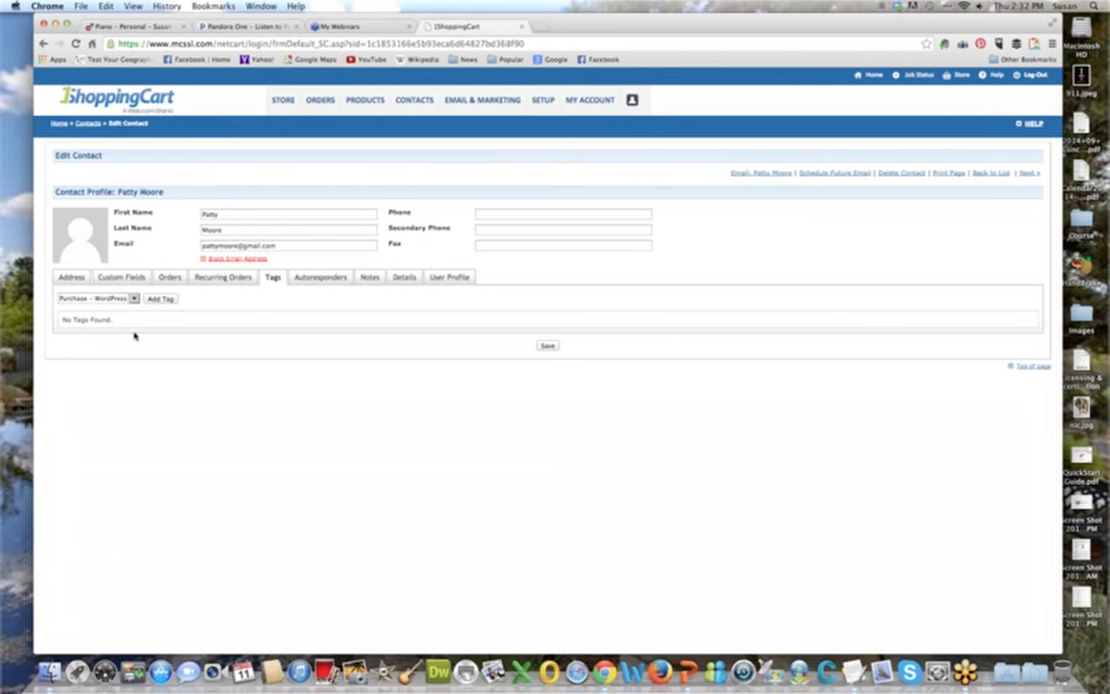
click(160, 299)
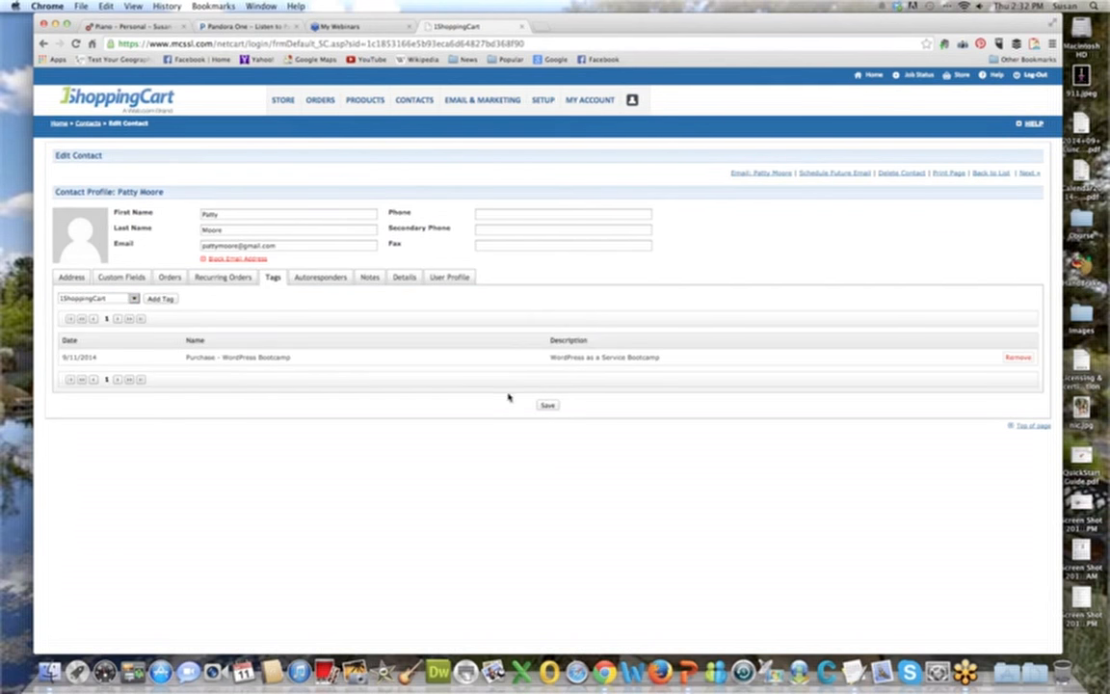
click(542, 405)
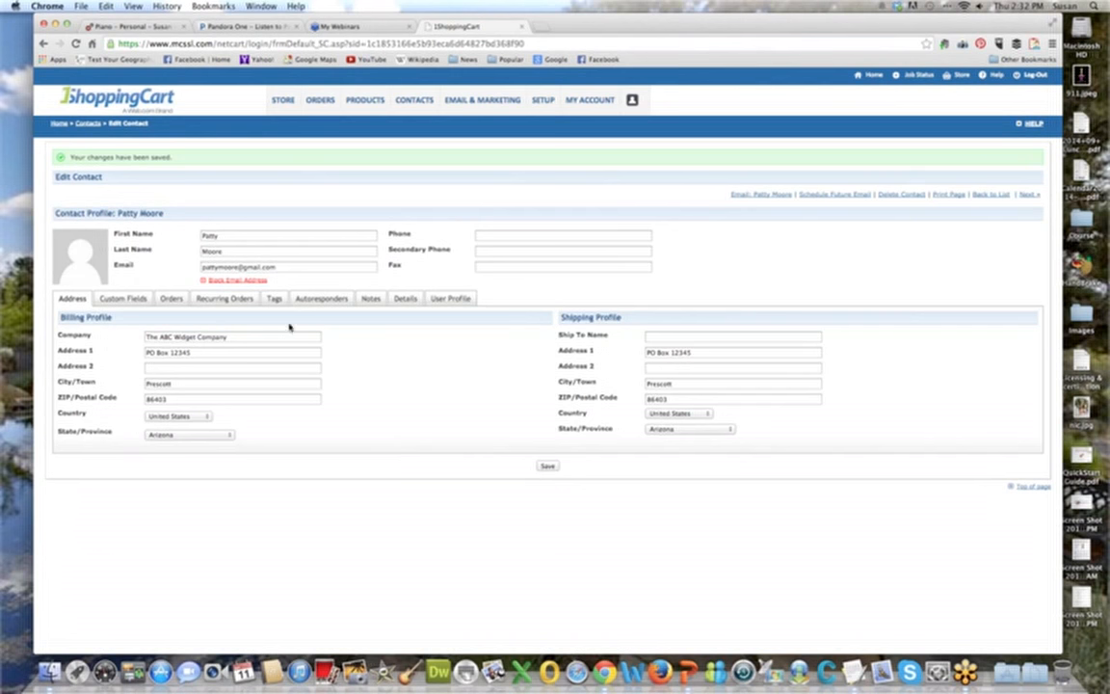
Add the Freebie tag to the same contact and save the changes.
click(274, 299)
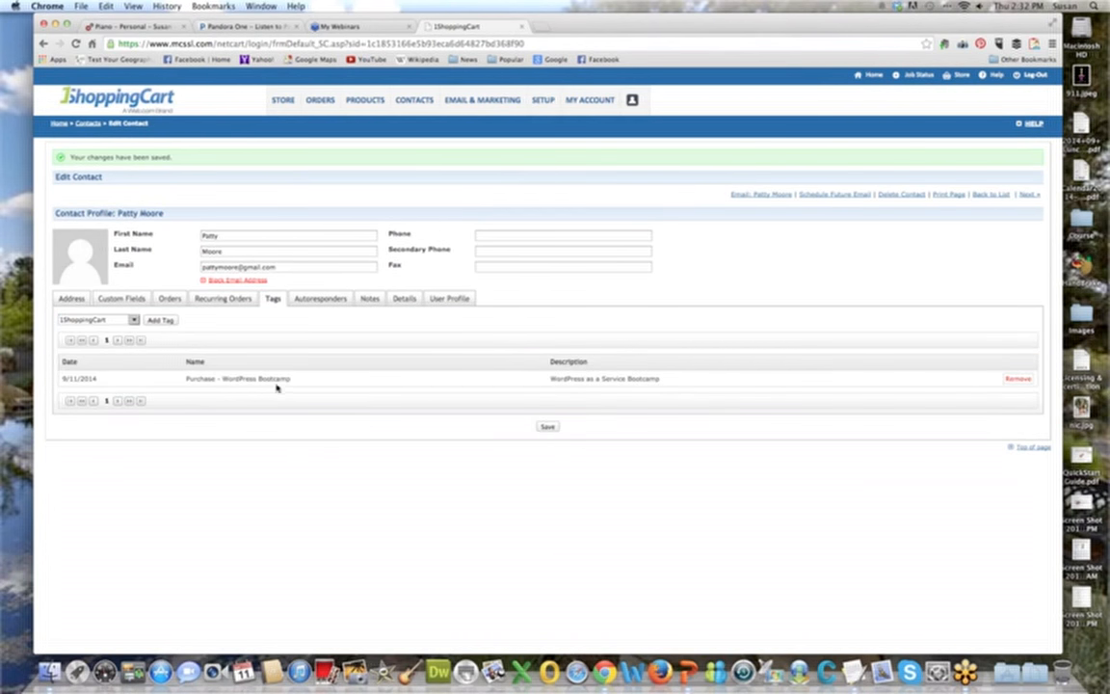
click(135, 321)
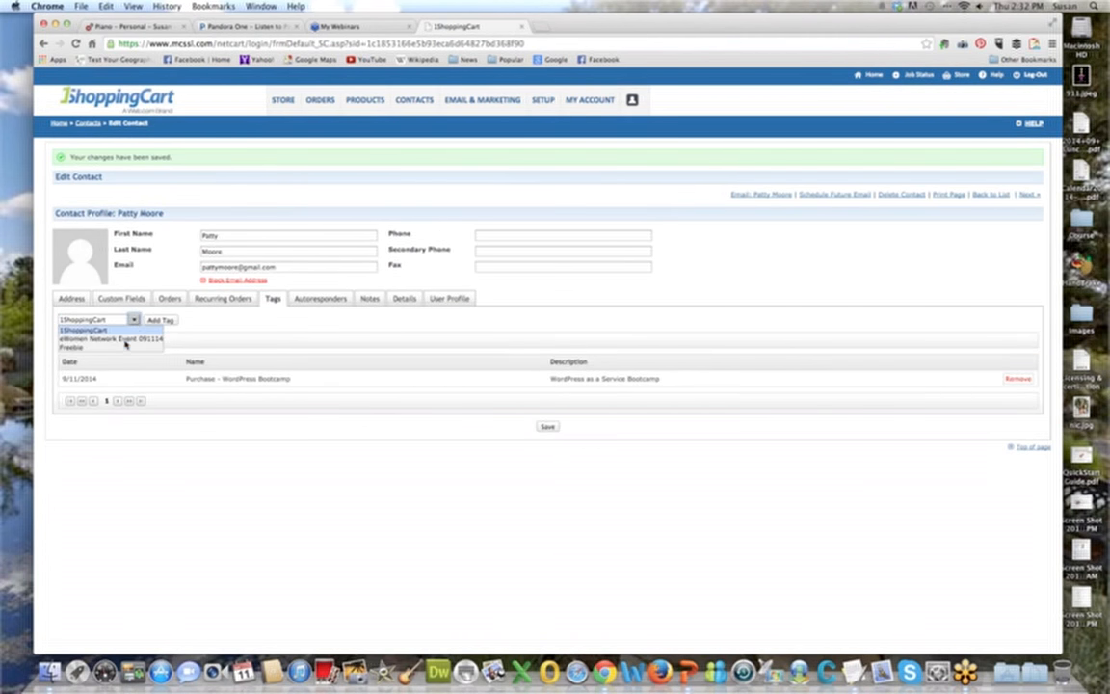
click(126, 348)
click(160, 320)
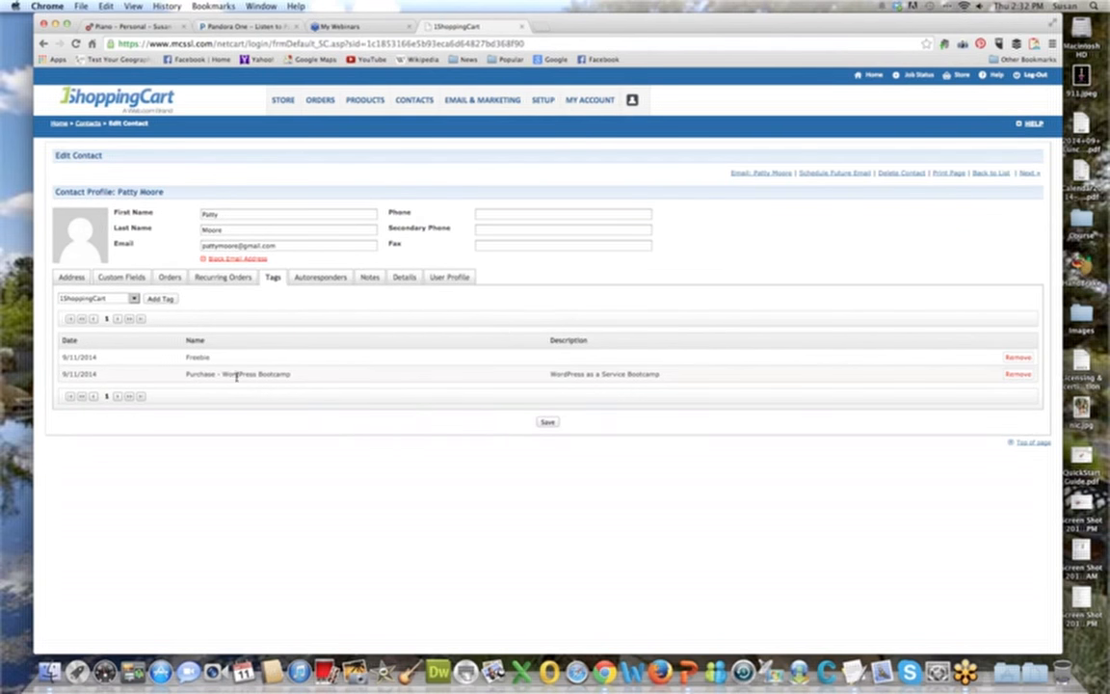
click(547, 422)
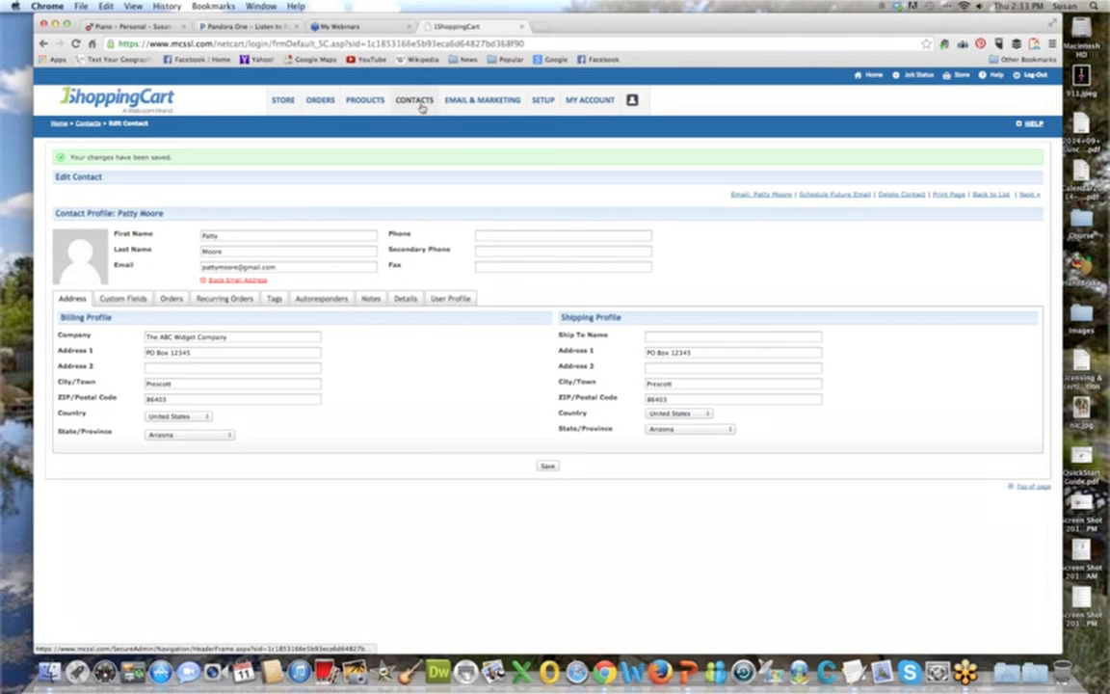
Open the contacts' custom fields page and start creating a new custom field.
mouse_move(423, 104)
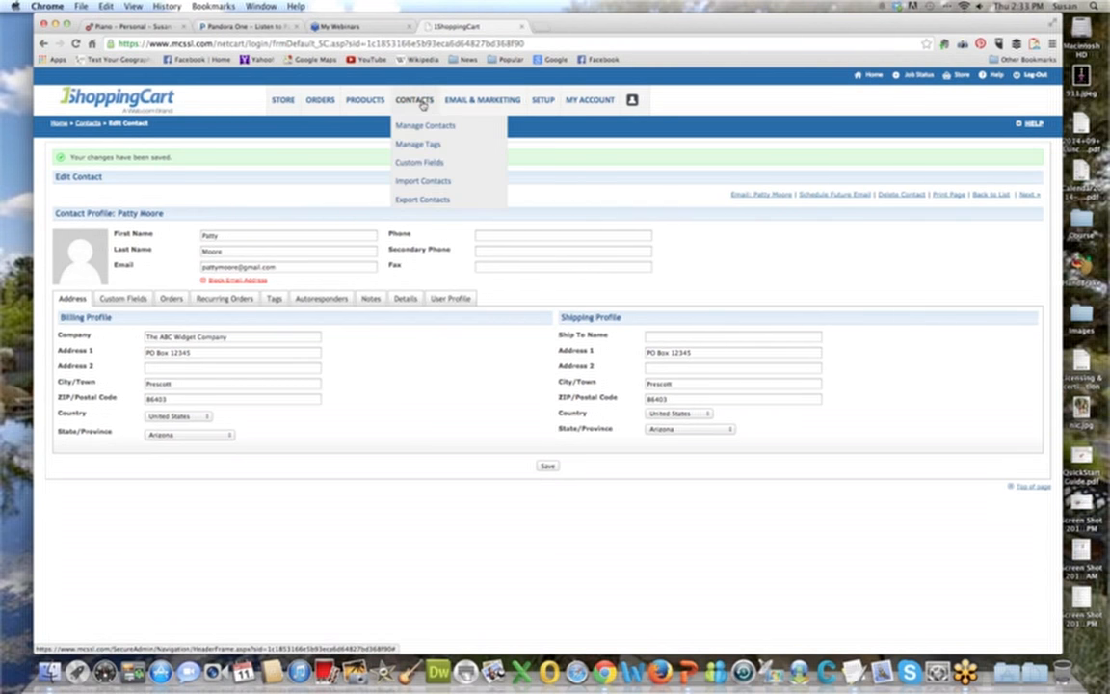
click(422, 166)
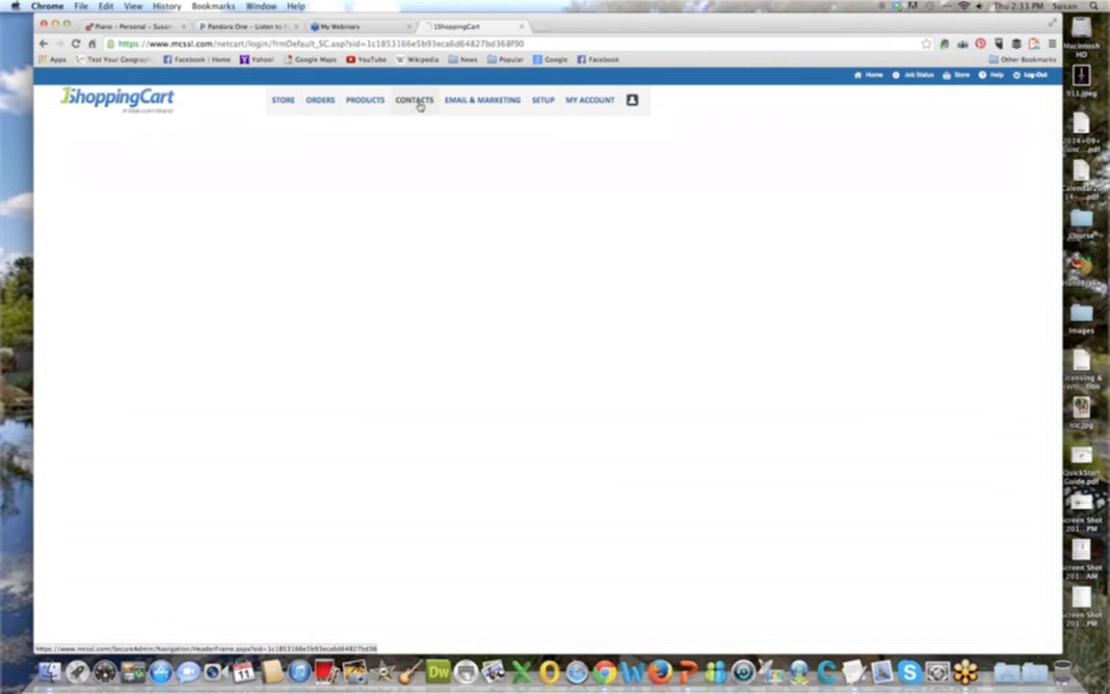
mouse_move(420, 106)
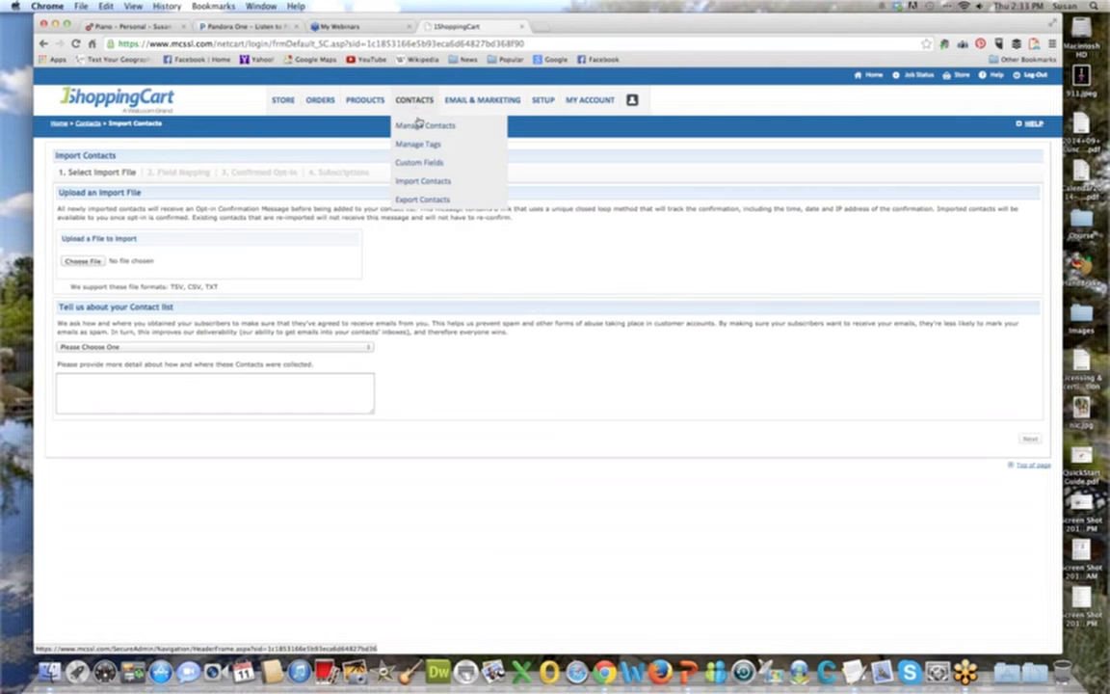
click(413, 160)
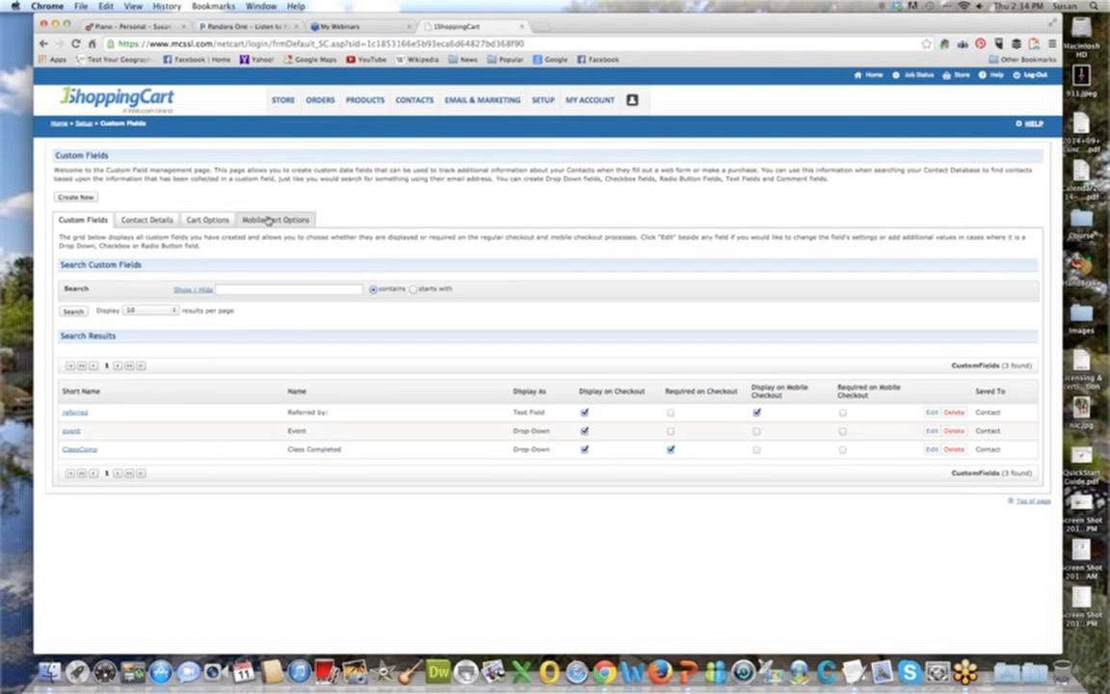
click(73, 197)
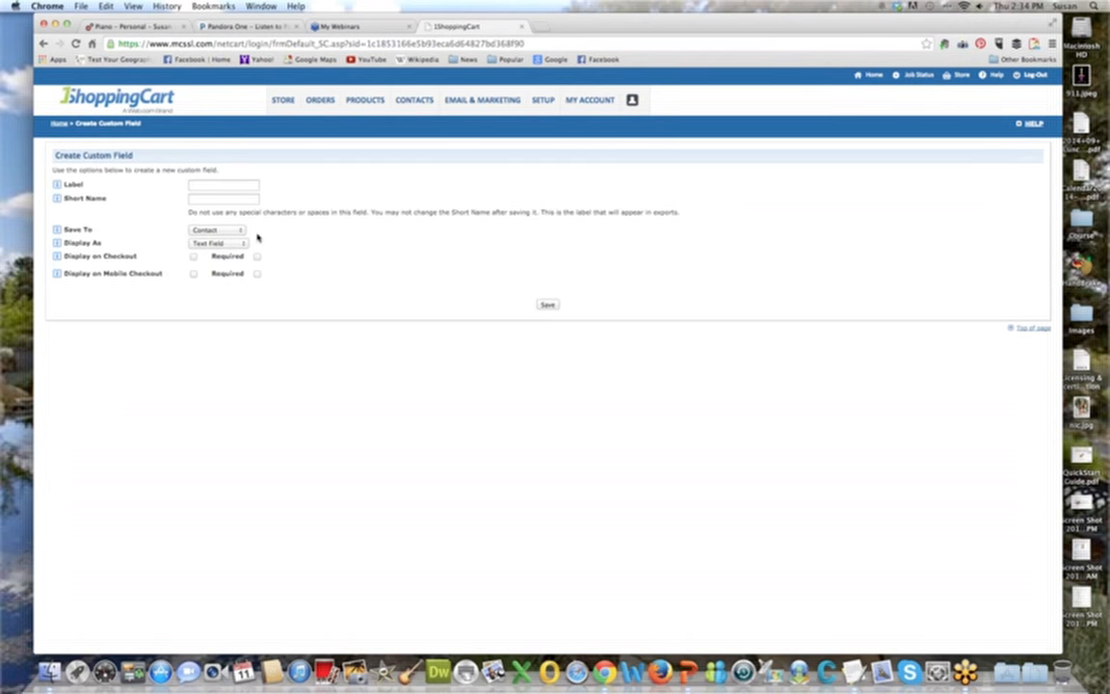
Label the custom field "Astrological Sign" and give it the short name "Astrology".
click(212, 185)
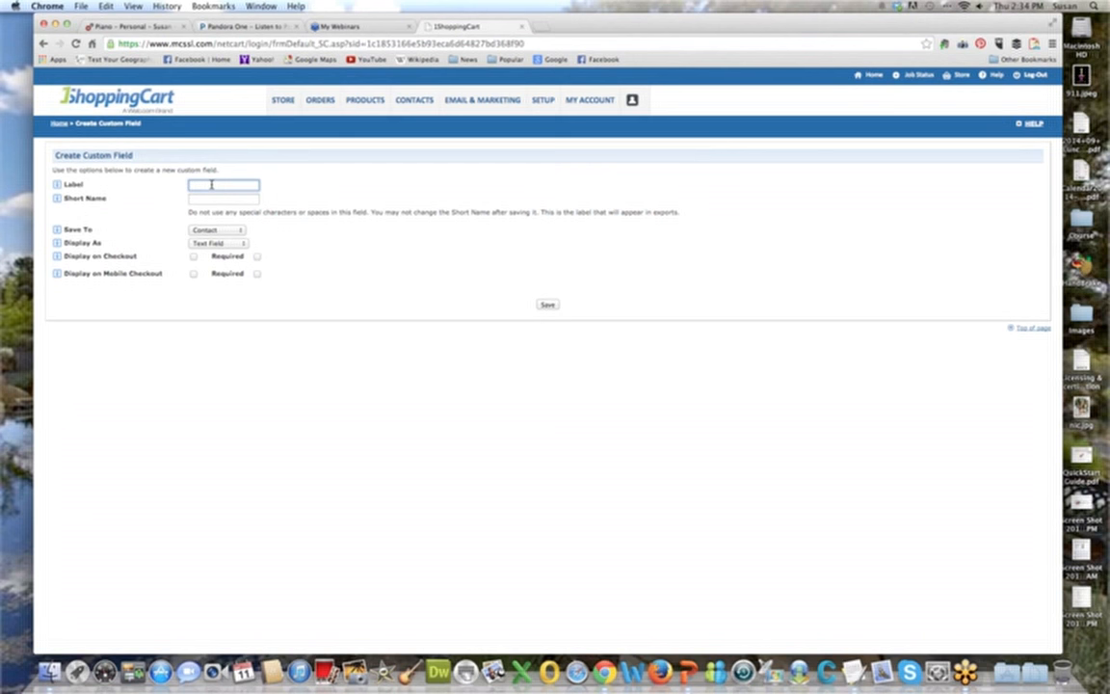
text(Autore)
key(BackSpace)
key(BackSpace)
key(BackSpace)
text(rological Sign)
key(Tab)
text(Astor)
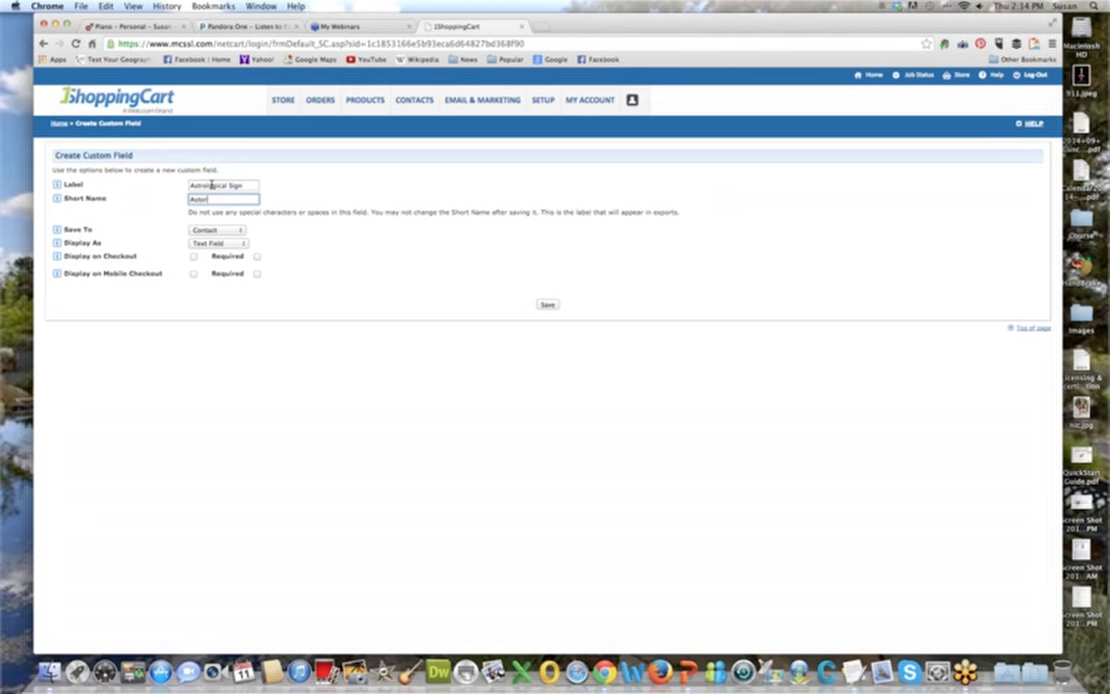
text(logi)
Keep the custom field saved to Contact and set it to display as a Drop-Down.
click(241, 229)
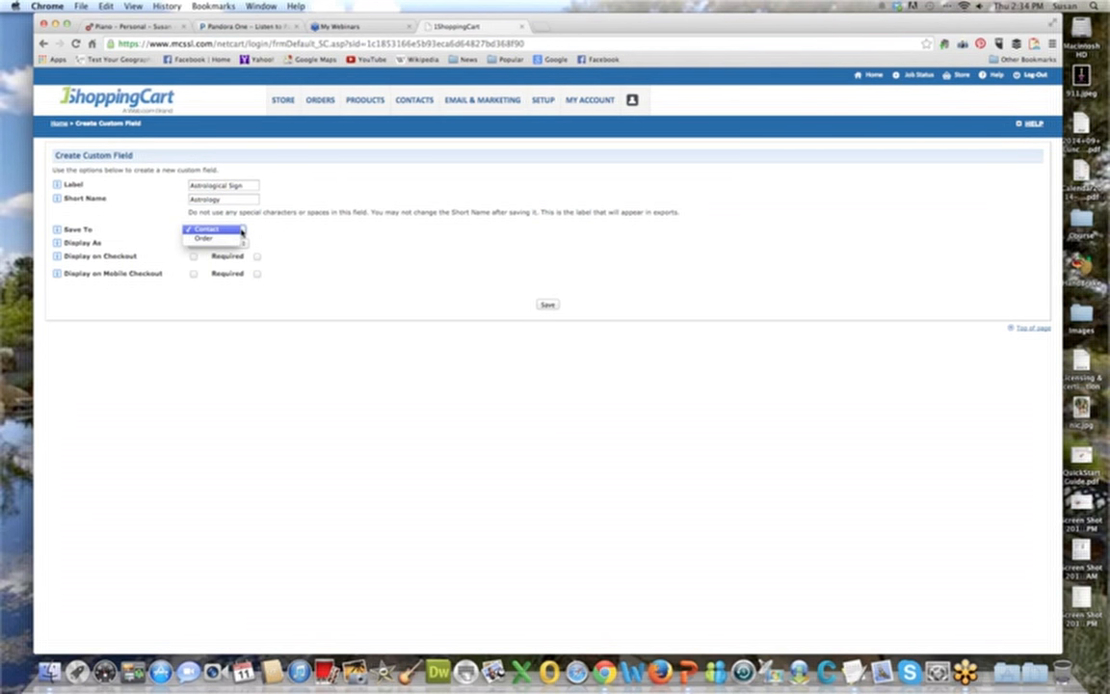
click(241, 229)
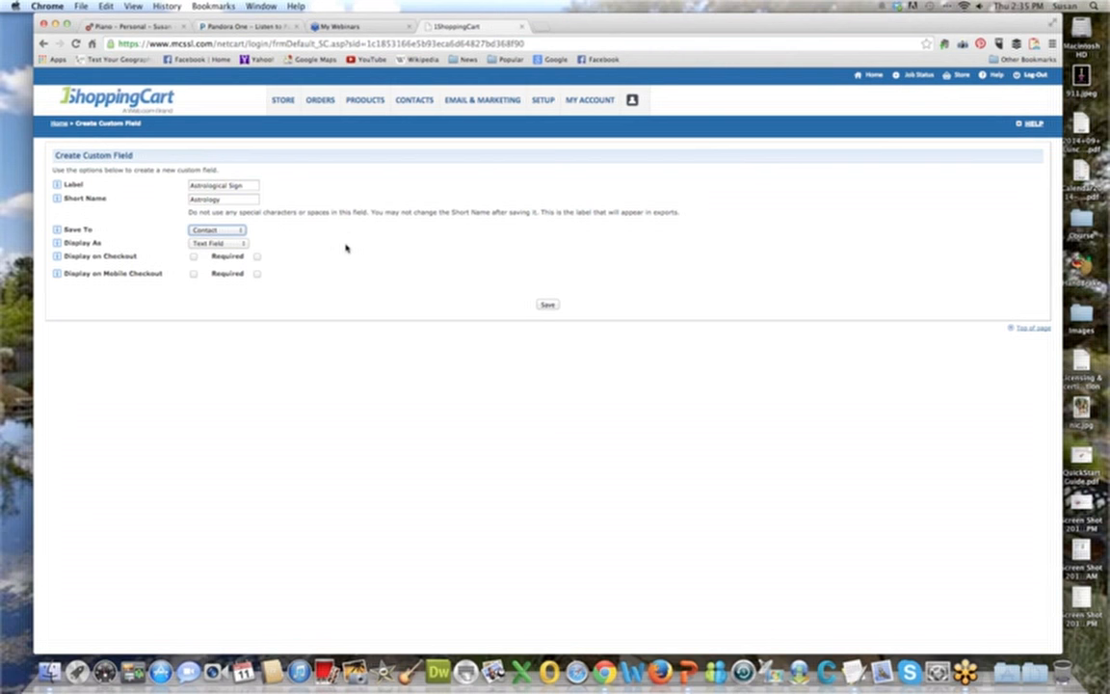
click(231, 246)
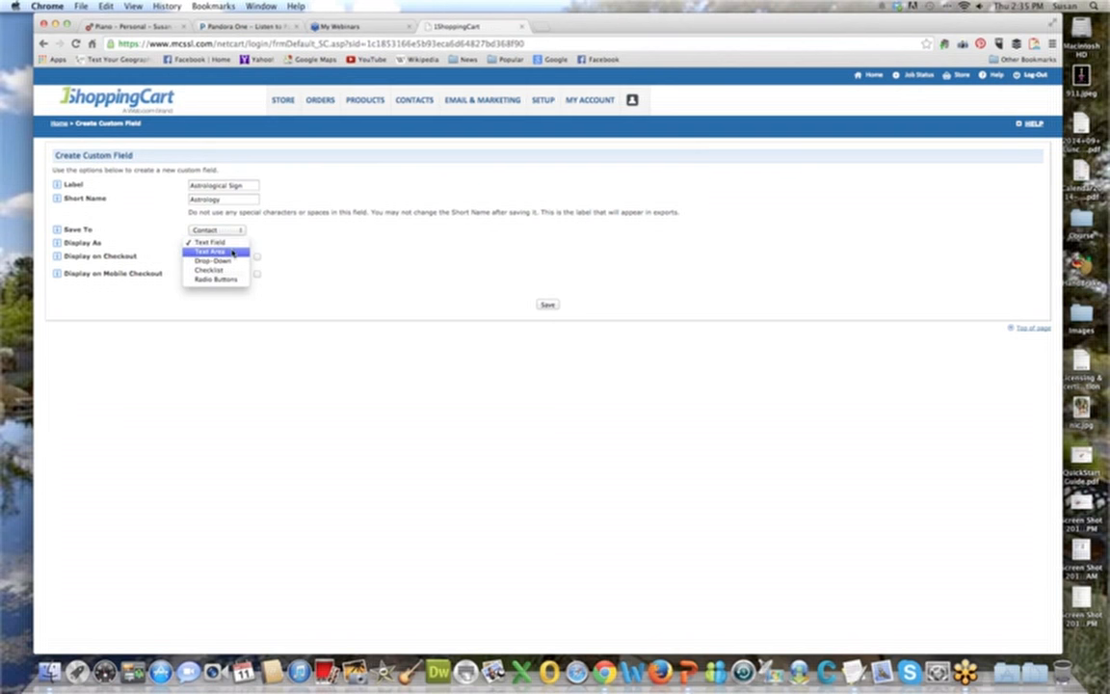
click(232, 261)
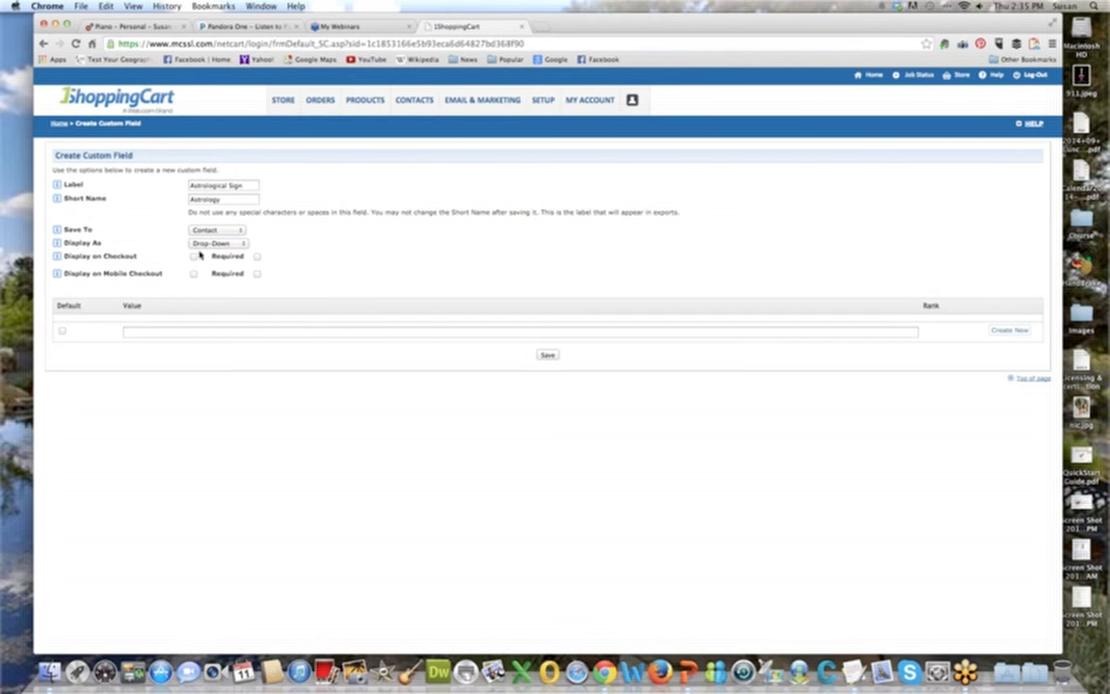
Make the custom field displayed and required on both the regular checkout and the mobile checkout.
click(257, 257)
click(258, 274)
click(194, 257)
click(193, 273)
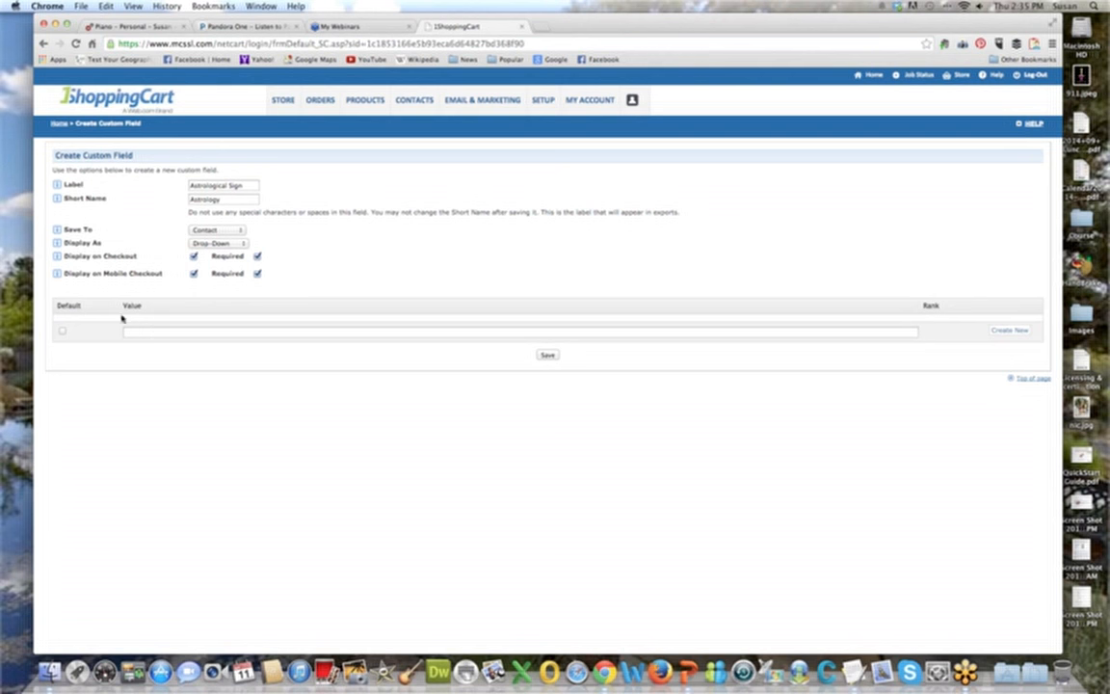
Add "Libra" and "Taurus" as the first two drop-down values of the Astrological Sign field.
click(193, 333)
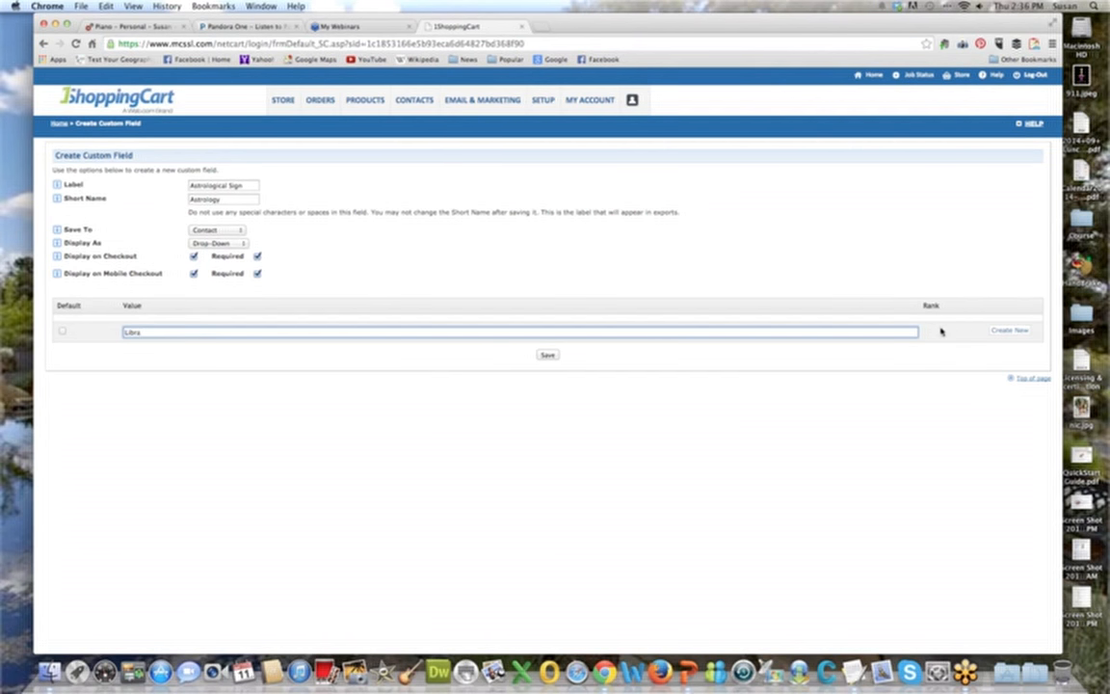
click(1008, 329)
click(201, 345)
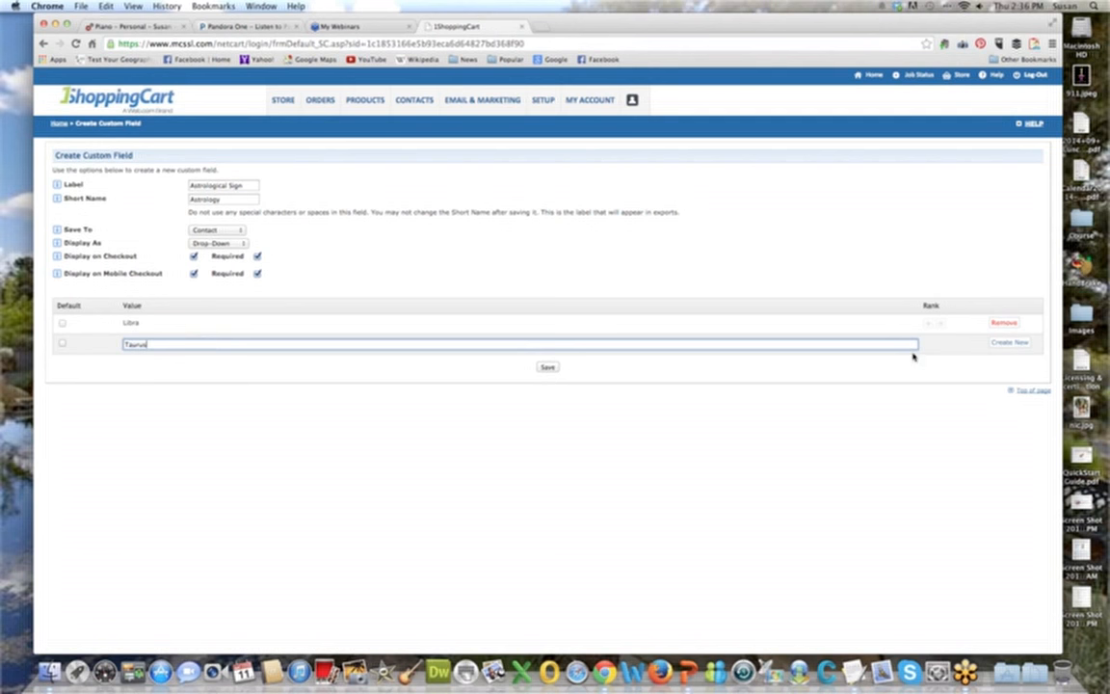
click(1002, 344)
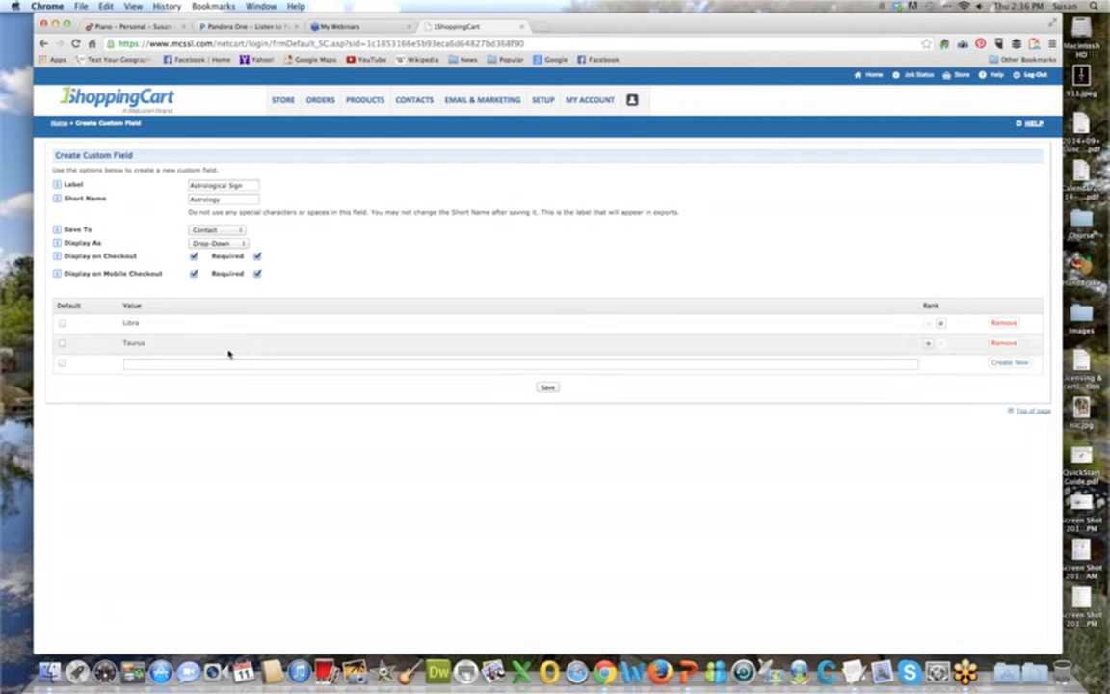
Add "Leo" and "Virgo" to the drop-down values of the custom field.
click(214, 362)
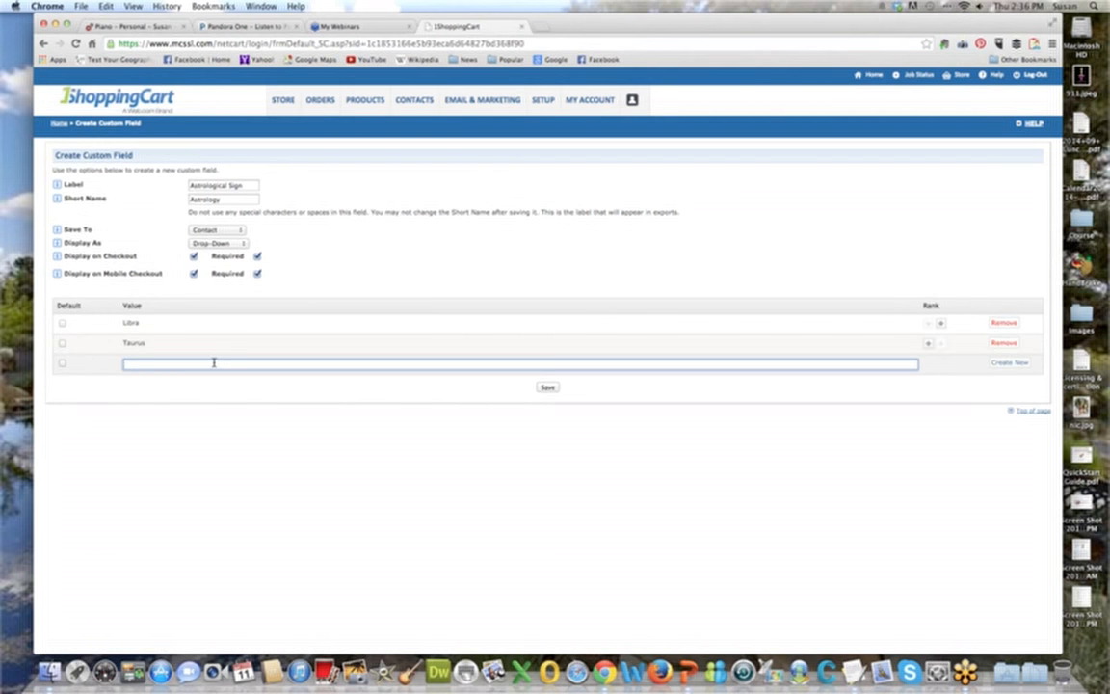
text(Leo)
click(1007, 362)
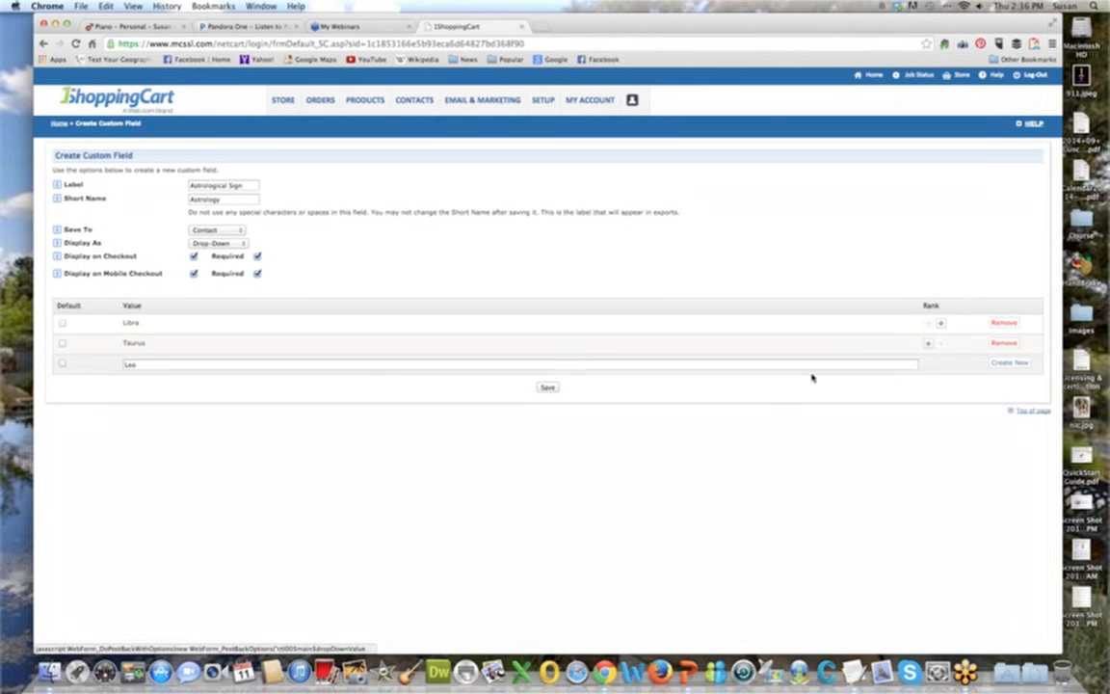
click(196, 384)
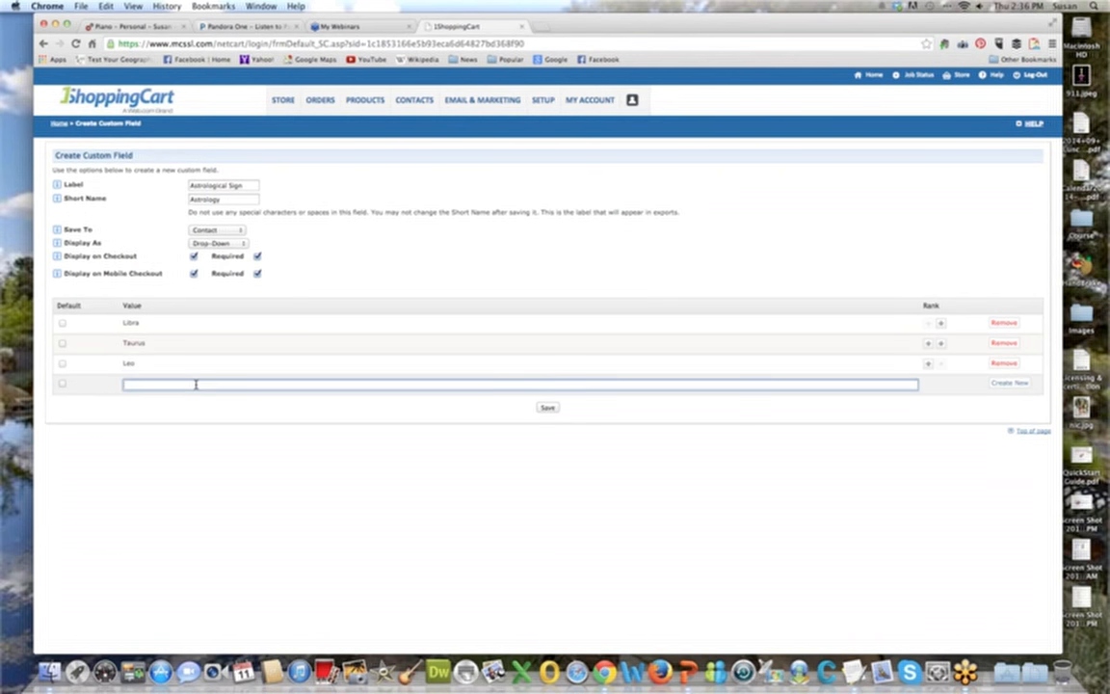
text(Virgo)
click(1008, 383)
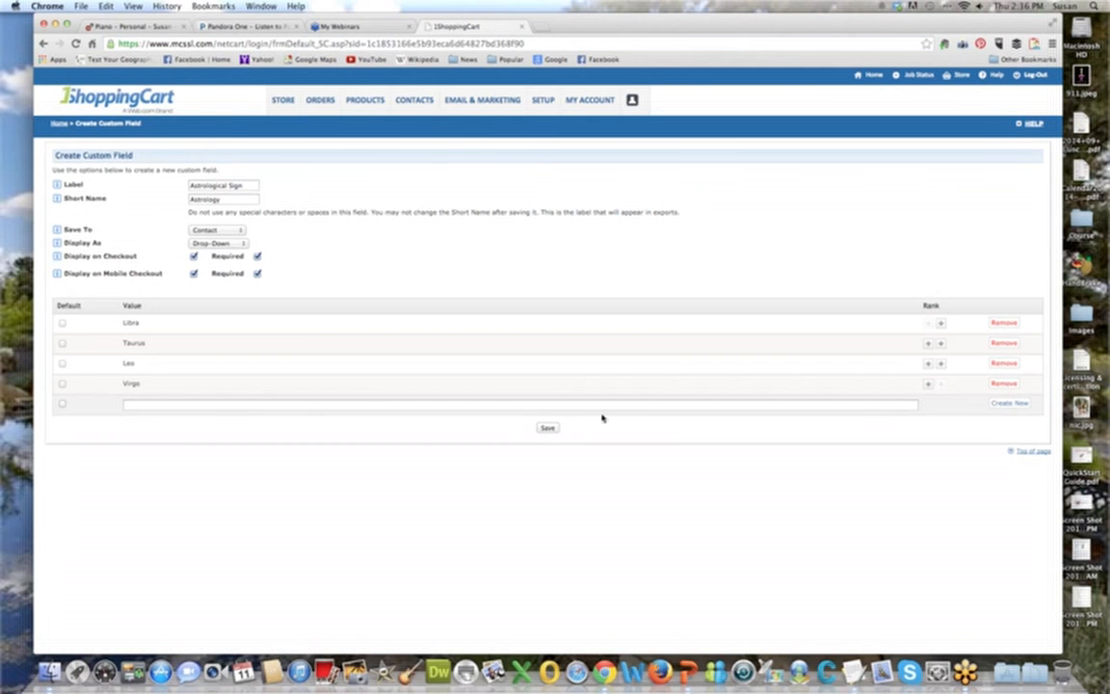
Add "Pisces" and "Gemini" to the drop-down values of the custom field.
click(203, 405)
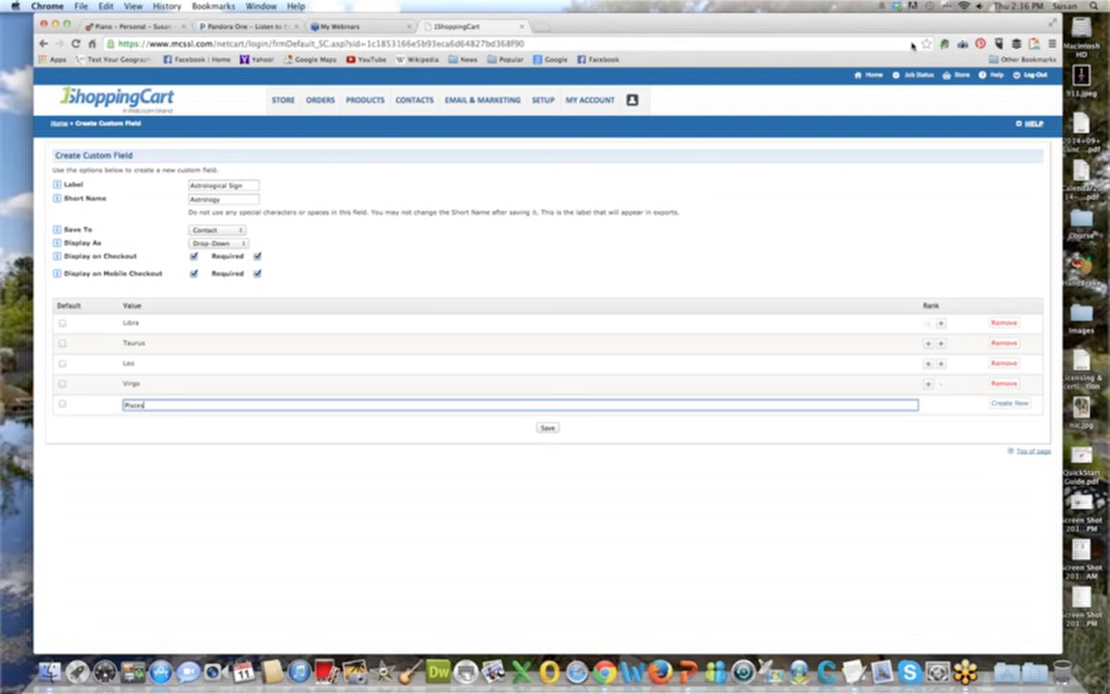
click(1009, 403)
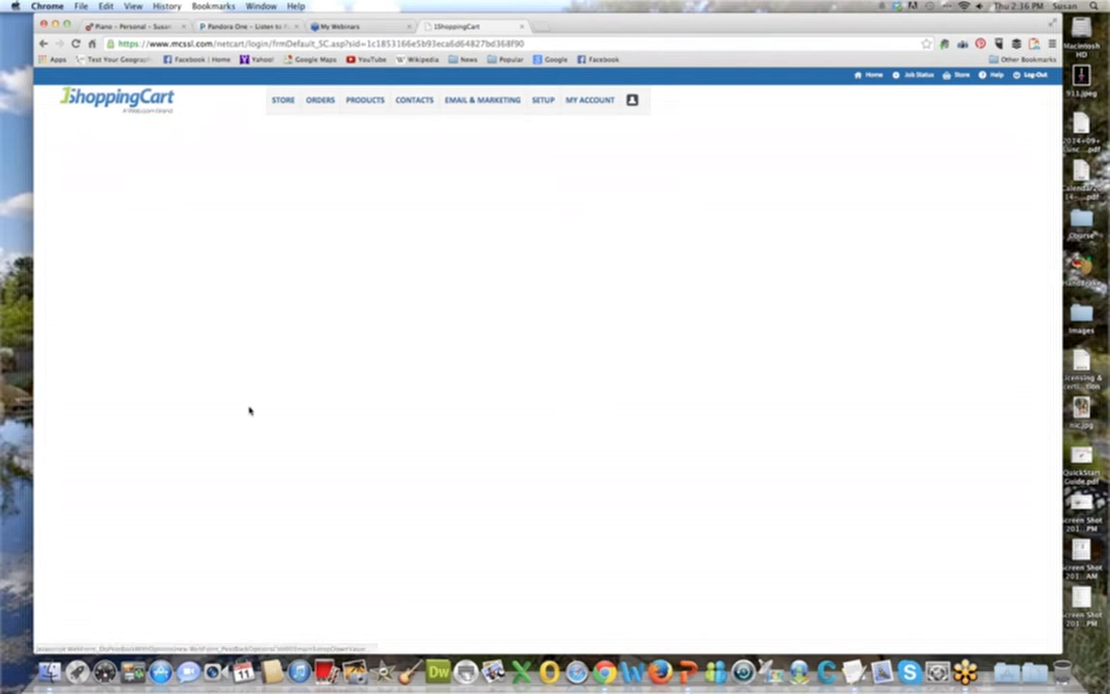
click(188, 421)
text(Cancer)
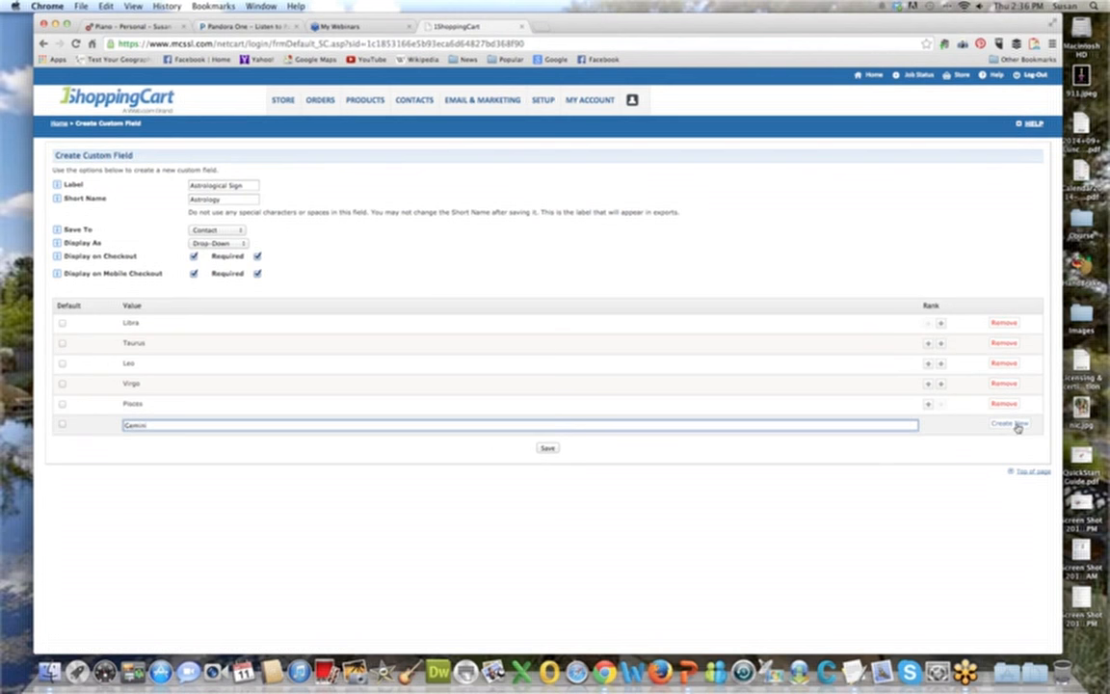
click(1007, 425)
Add "Sagittarius" and "Aries" to the drop-down values of the custom field.
click(404, 445)
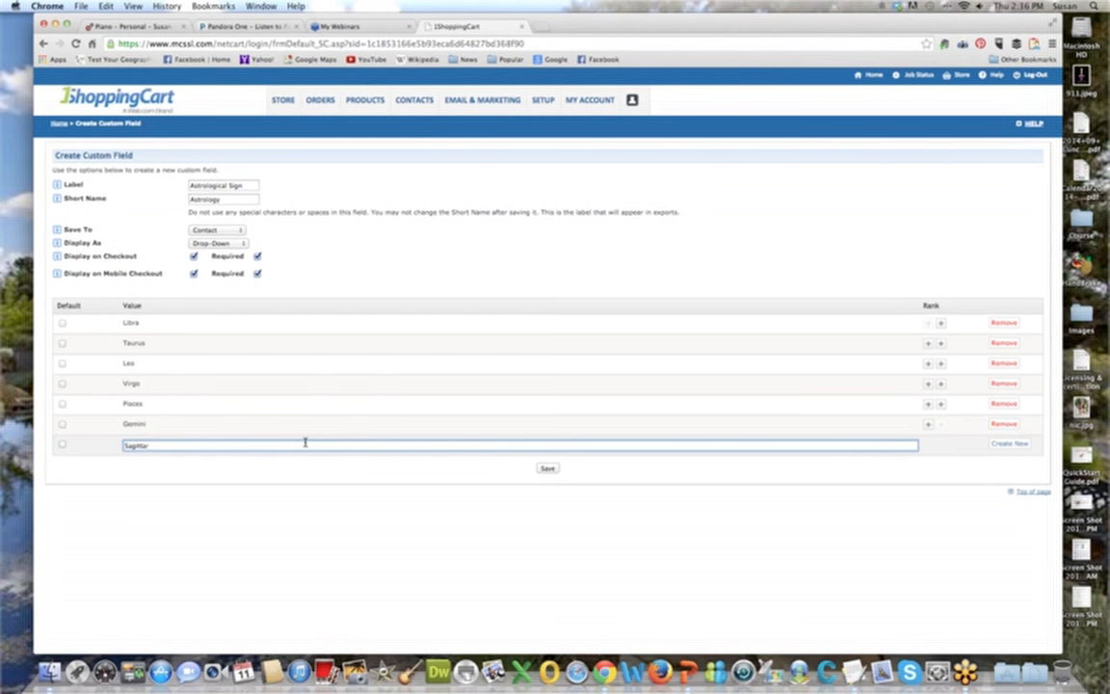
text(Sagittarius)
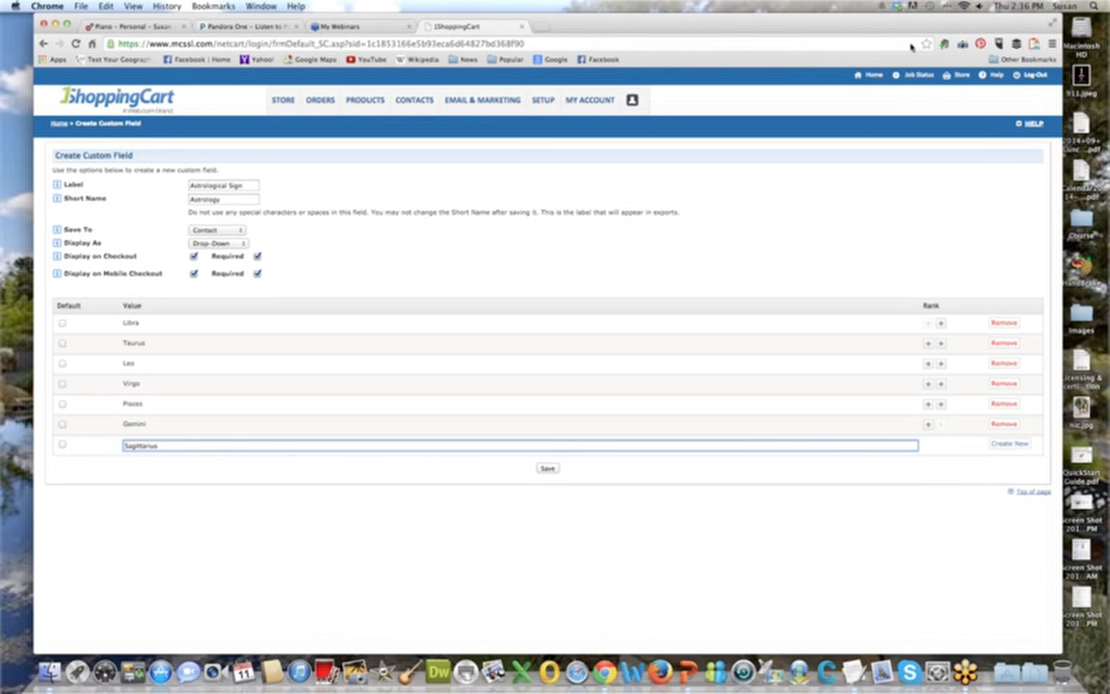
click(1009, 443)
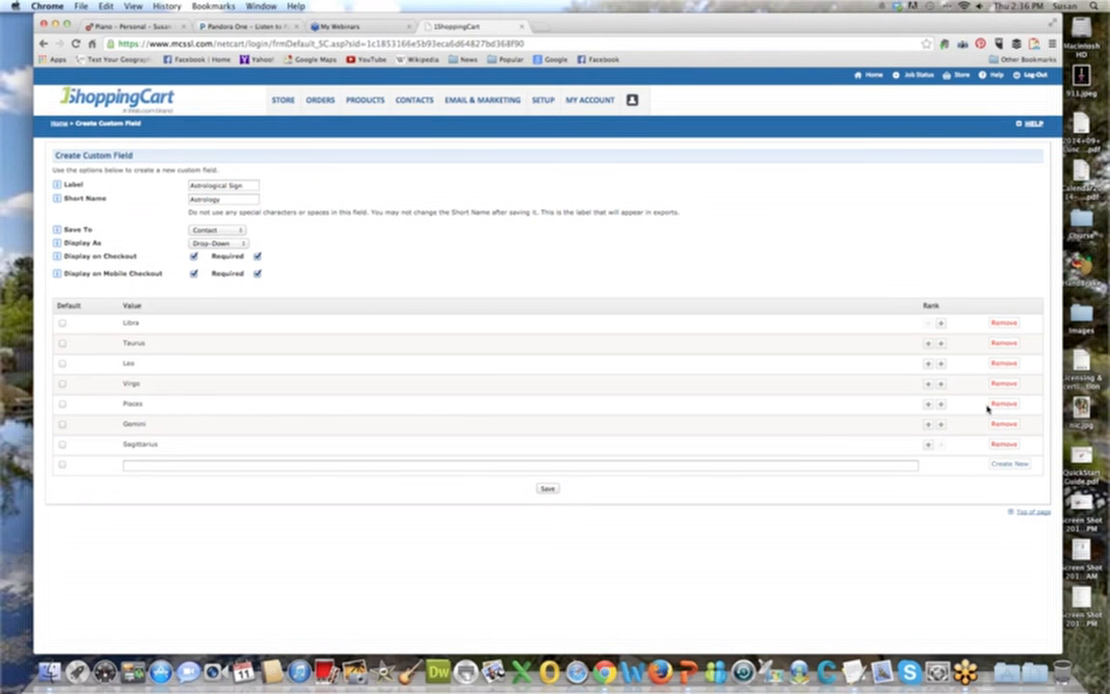
click(294, 466)
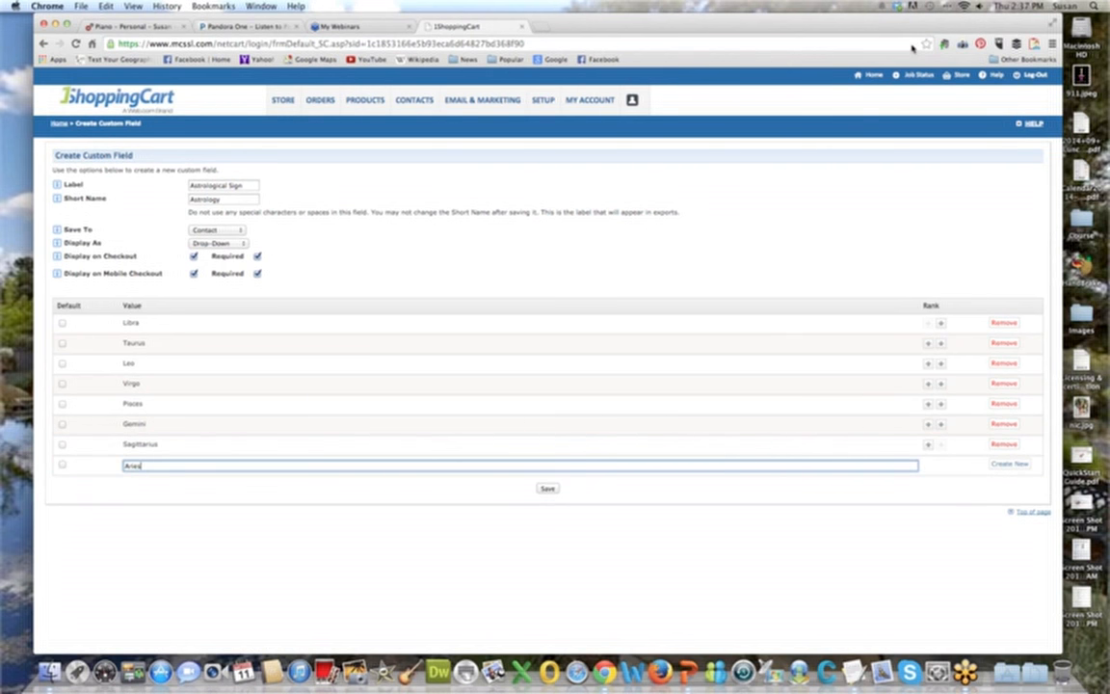
click(1002, 464)
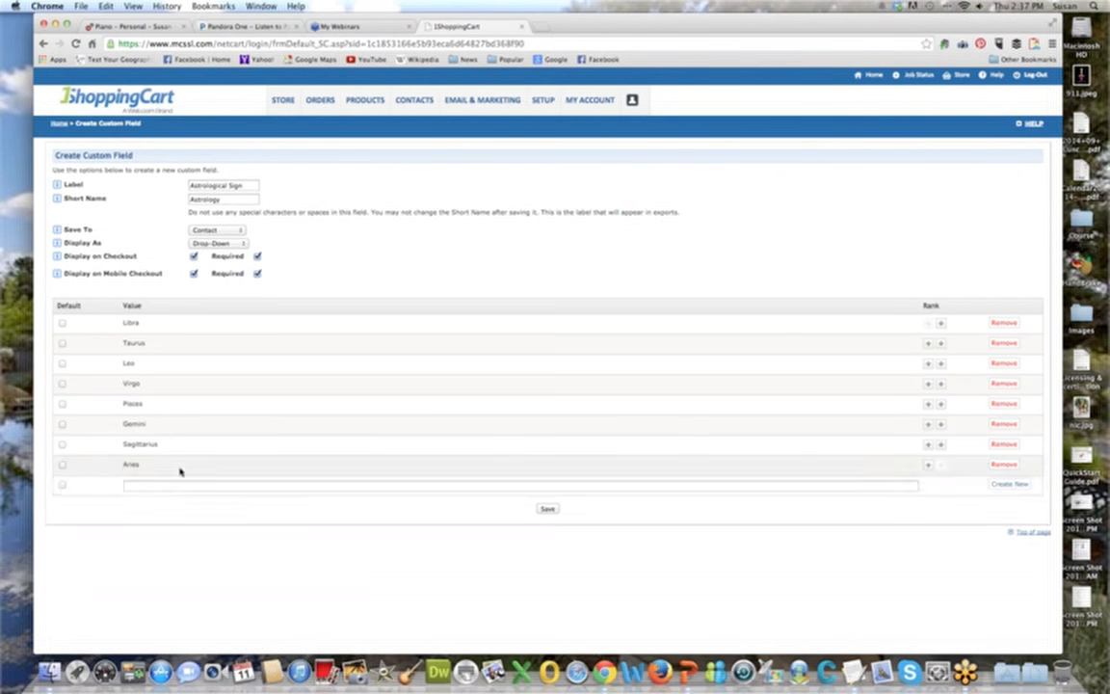
Add "Cancer" and "Scorpio" to the drop-down values of the custom field.
click(170, 484)
text(C)
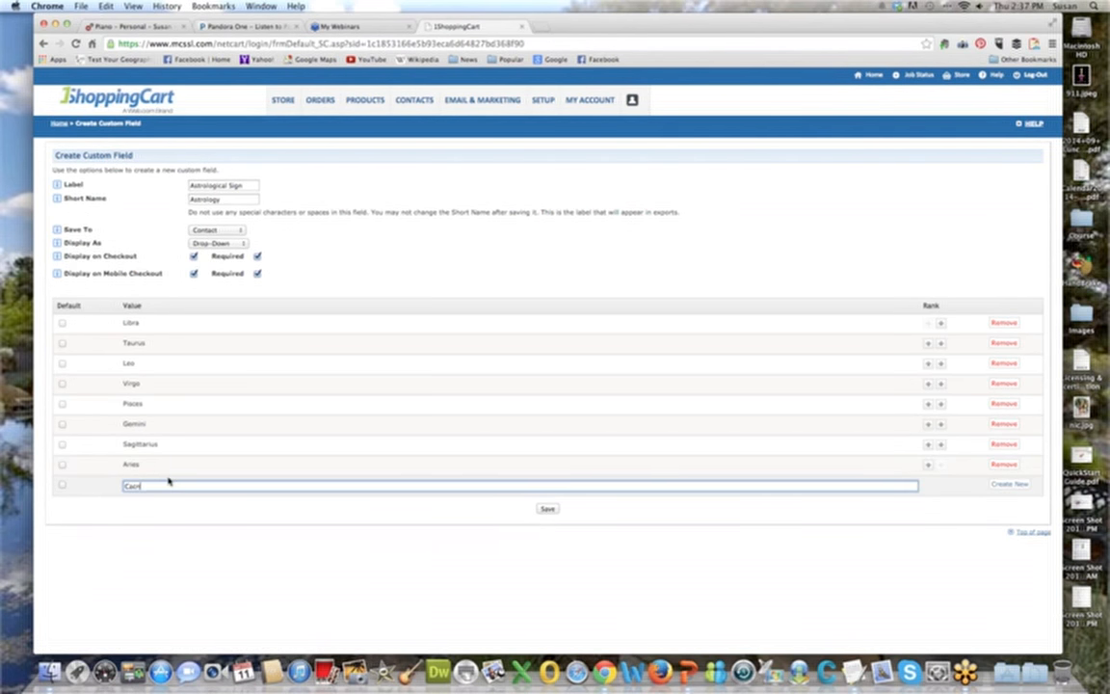
text(ancer)
click(1010, 483)
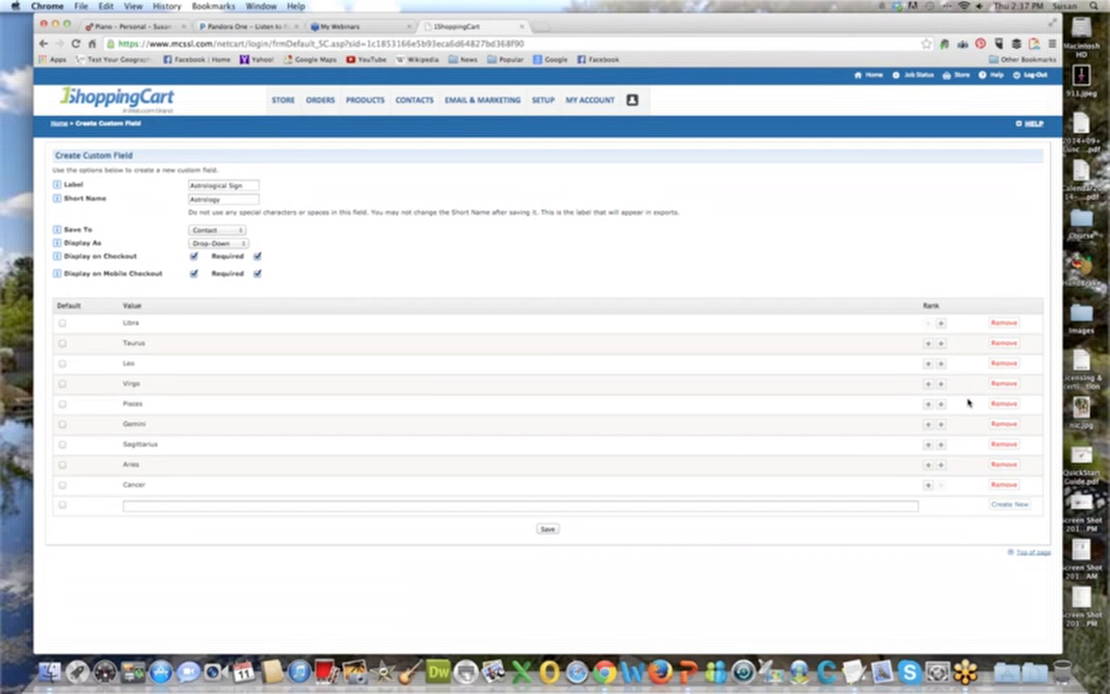
click(398, 503)
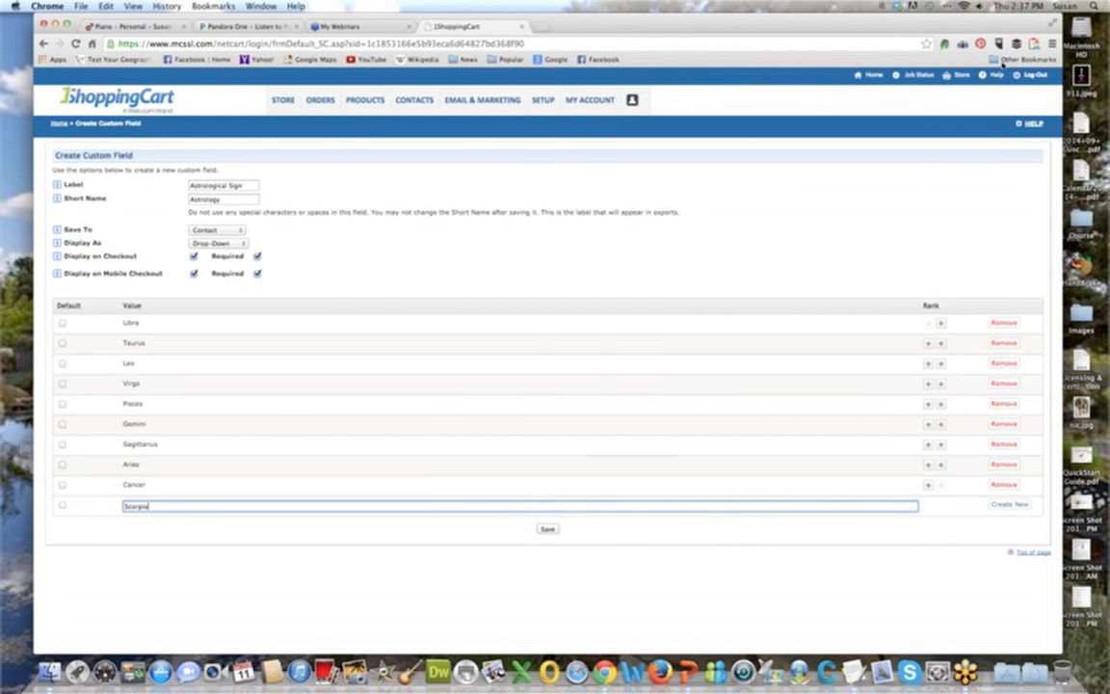
click(1008, 504)
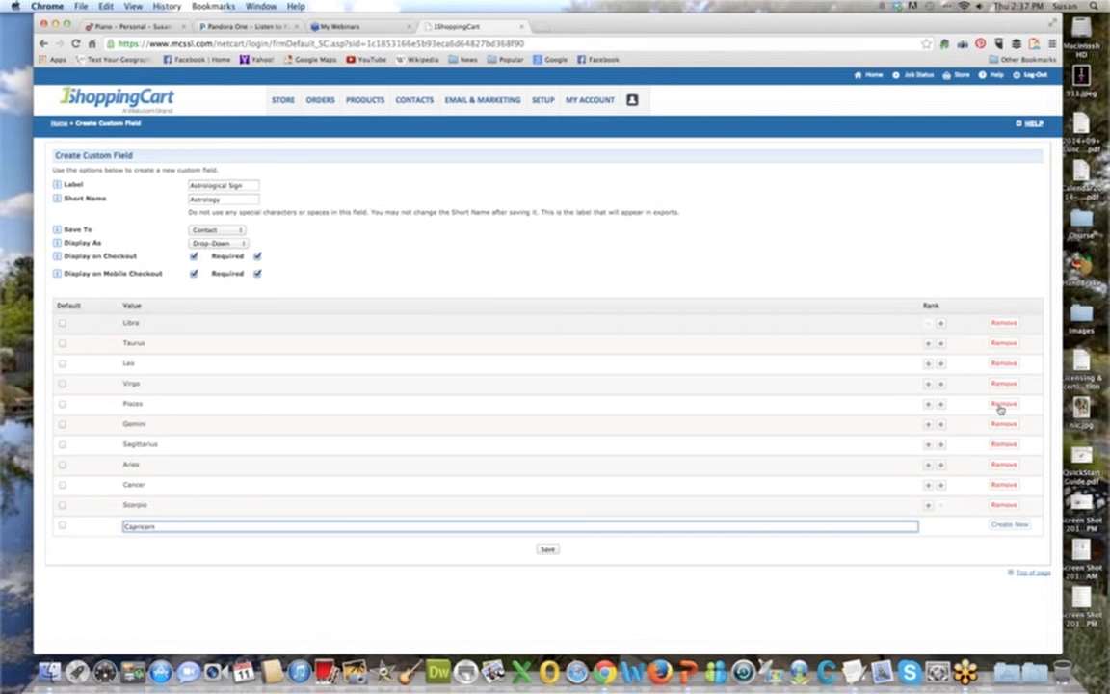
Add "Capricorn" and "Aquarius" as the remaining drop-down values and save the Astrological Sign custom field.
click(795, 433)
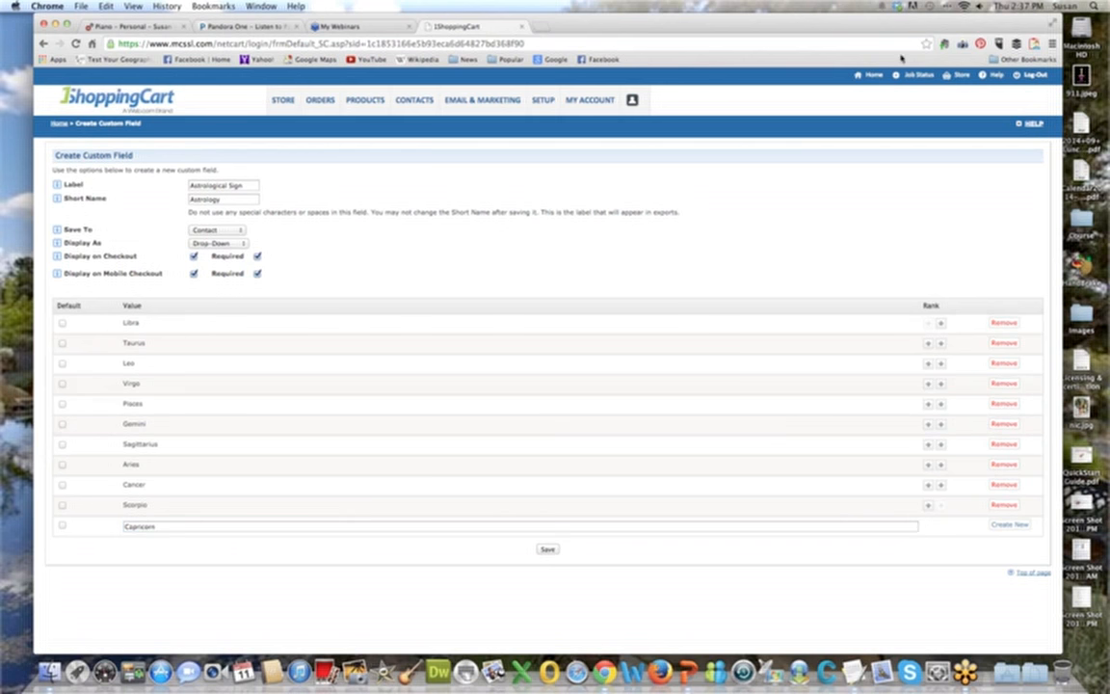
click(1010, 525)
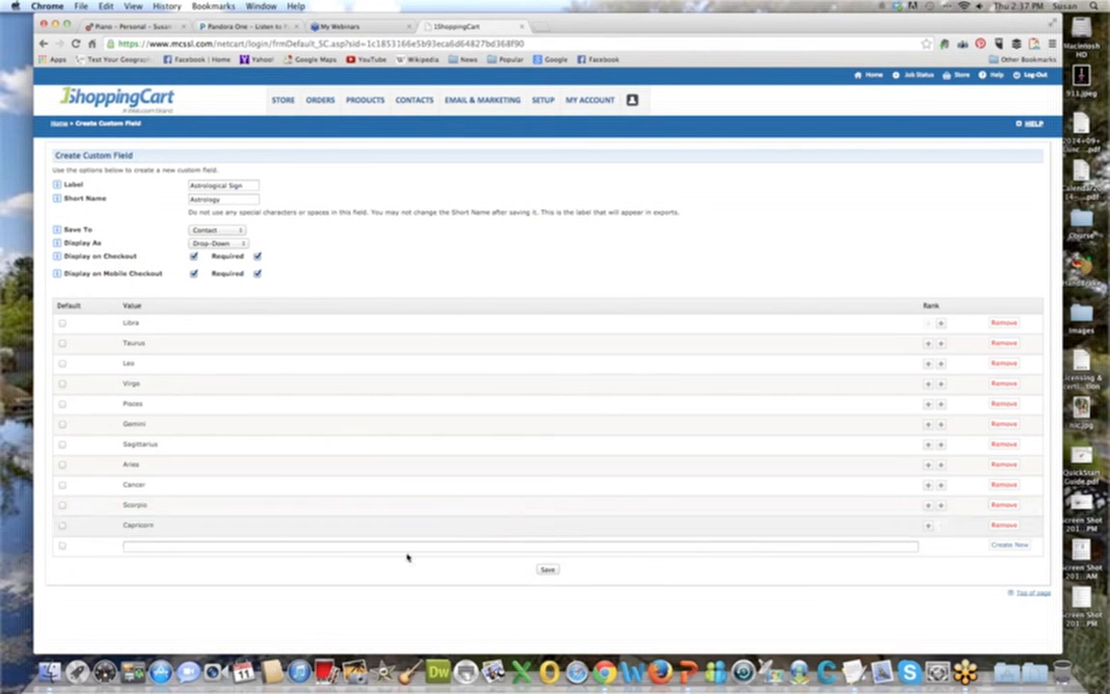
click(306, 548)
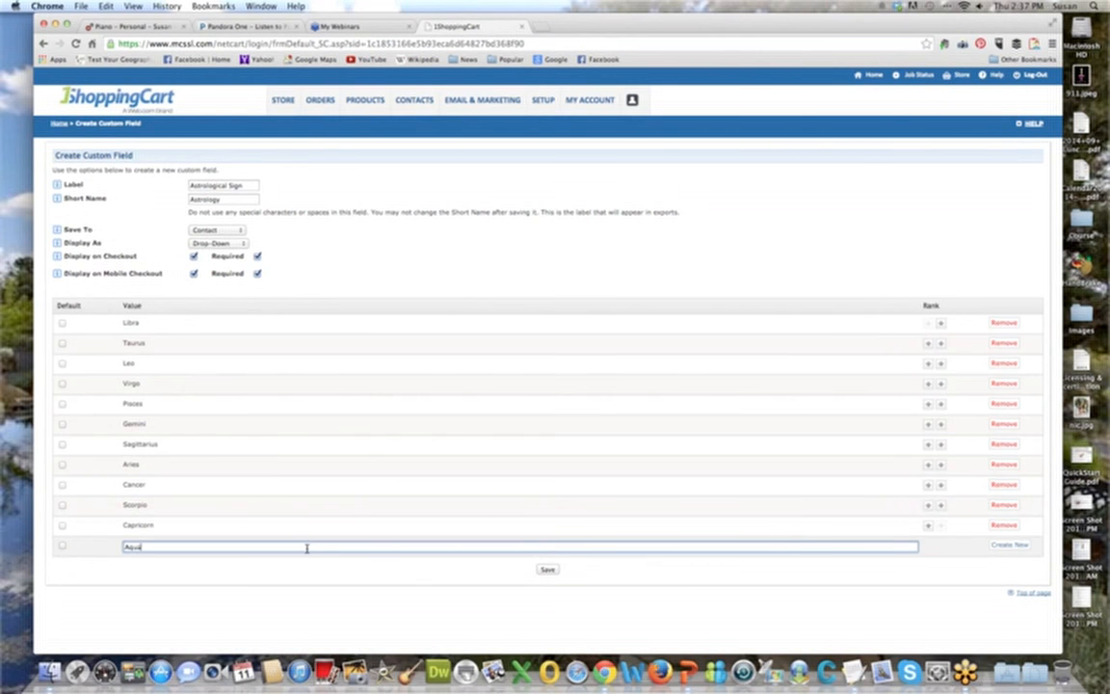
text(Aquarius)
click(1012, 546)
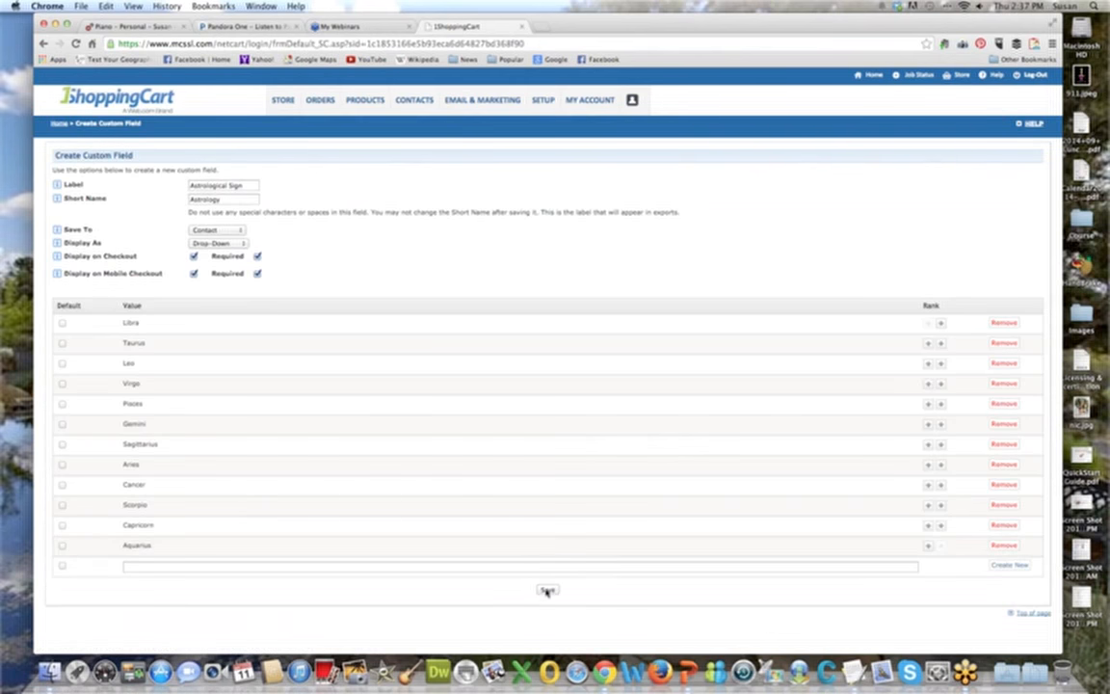
click(548, 590)
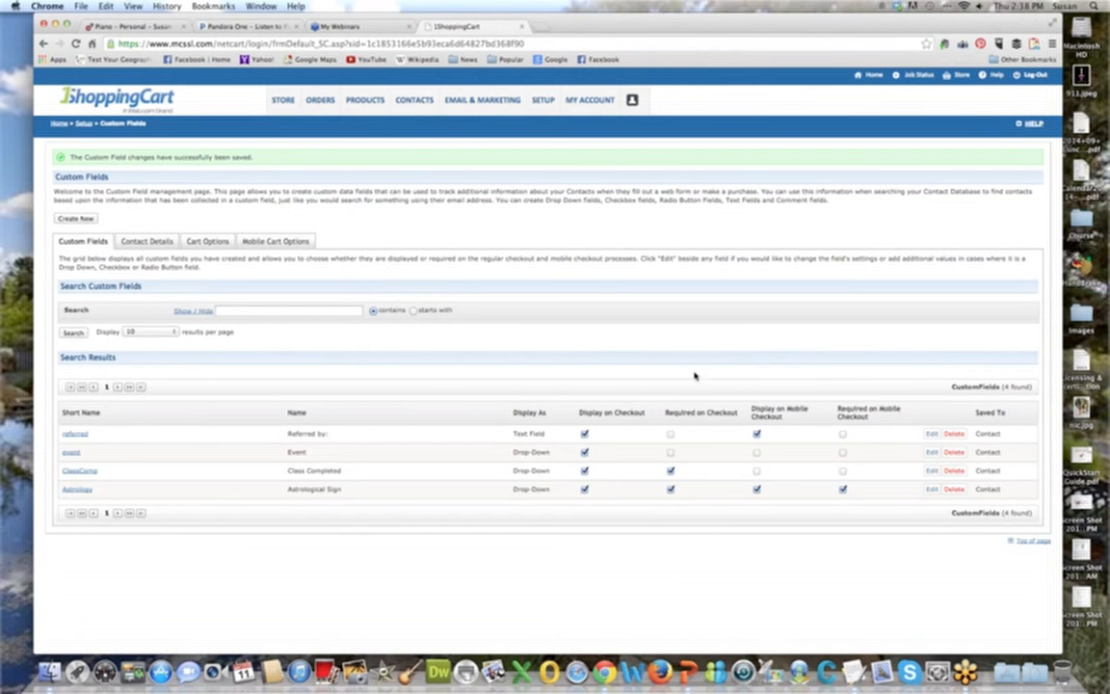
Reopen the Astrological Sign custom field and try out the ranking controls for its Taurus and Sagittarius values.
click(67, 491)
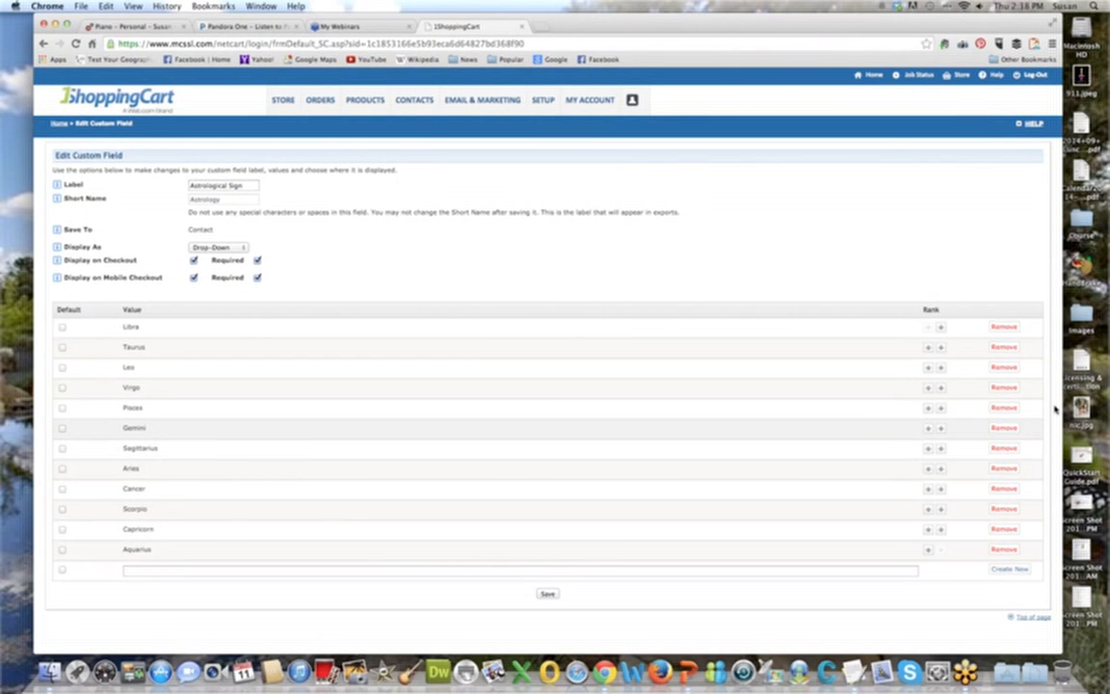
click(941, 348)
click(941, 349)
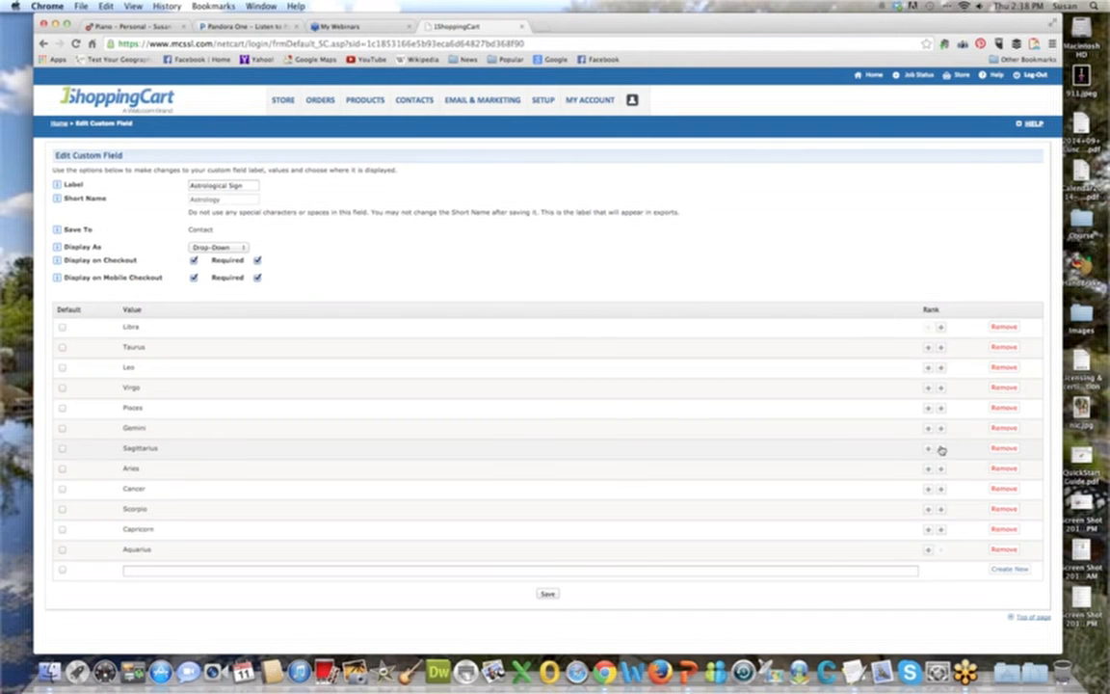
click(928, 449)
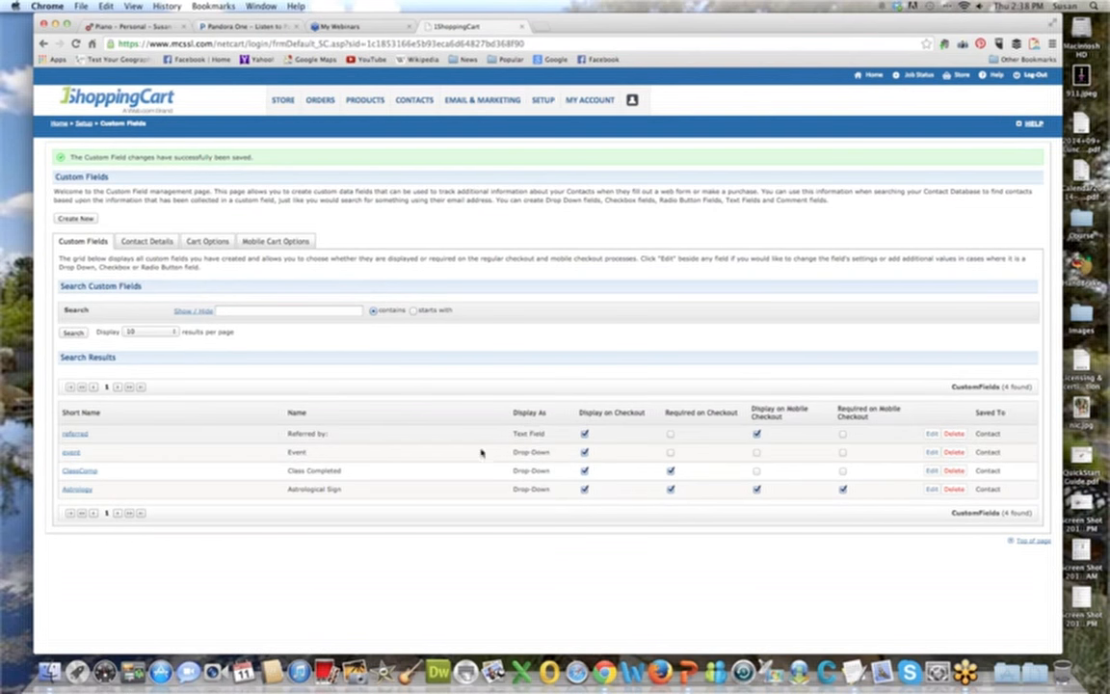
Start another custom field, label it "Years in Business" and give it the short name "Years in Biz".
click(90, 221)
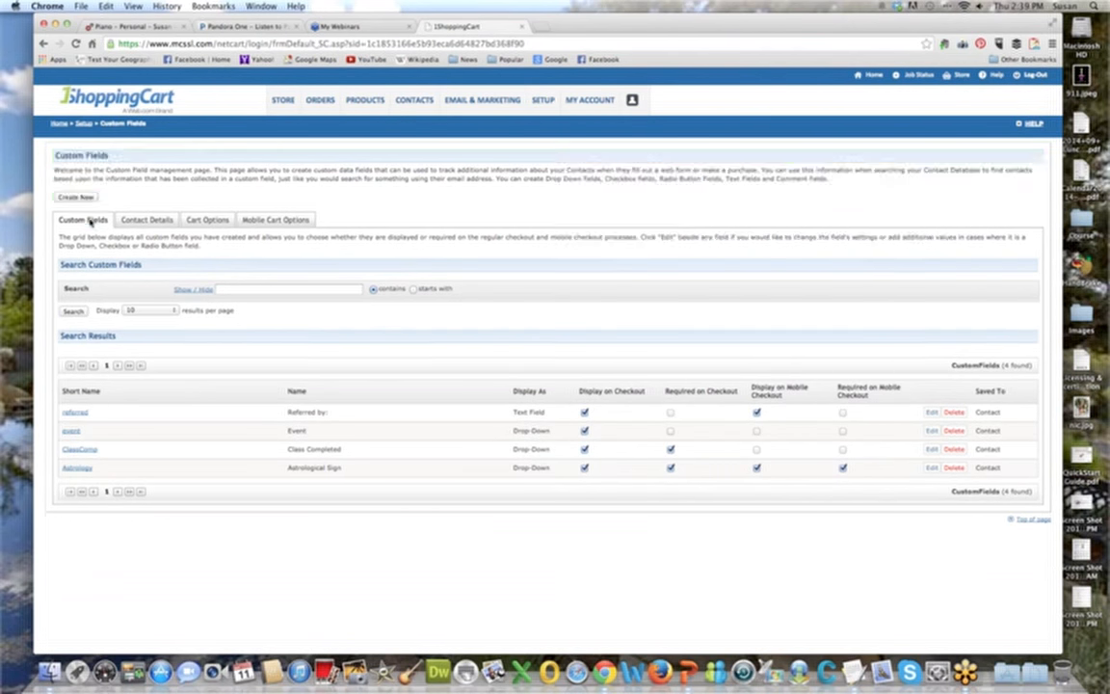
click(212, 184)
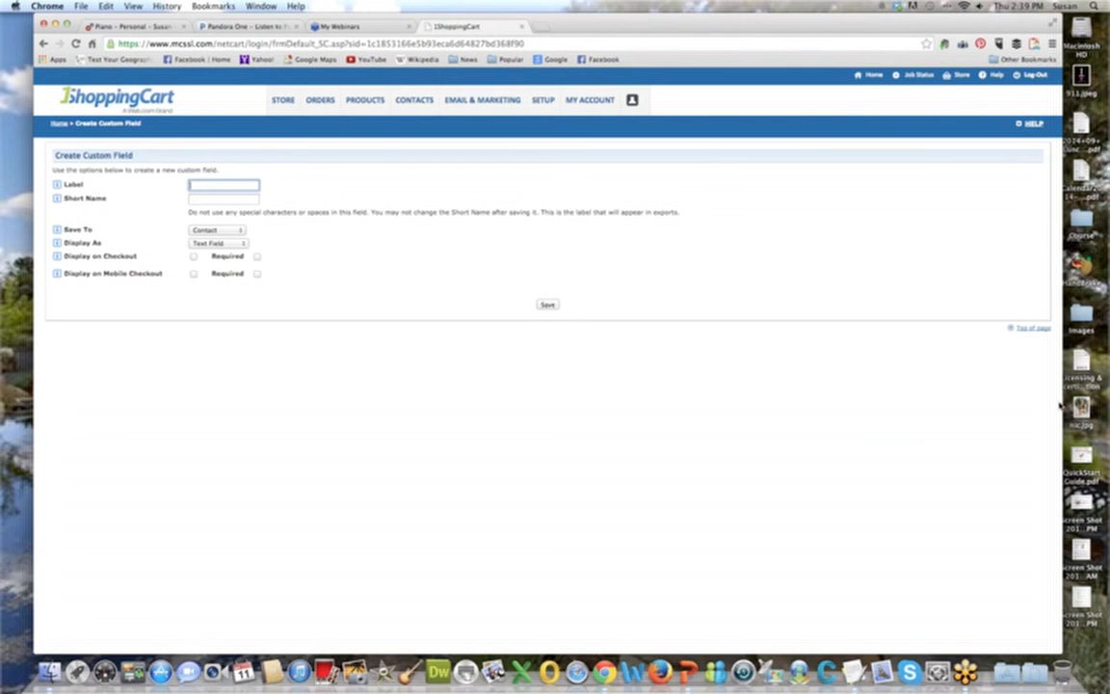
click(761, 396)
click(232, 184)
text(Years in Business)
key(Tab)
text(Years in Bu)
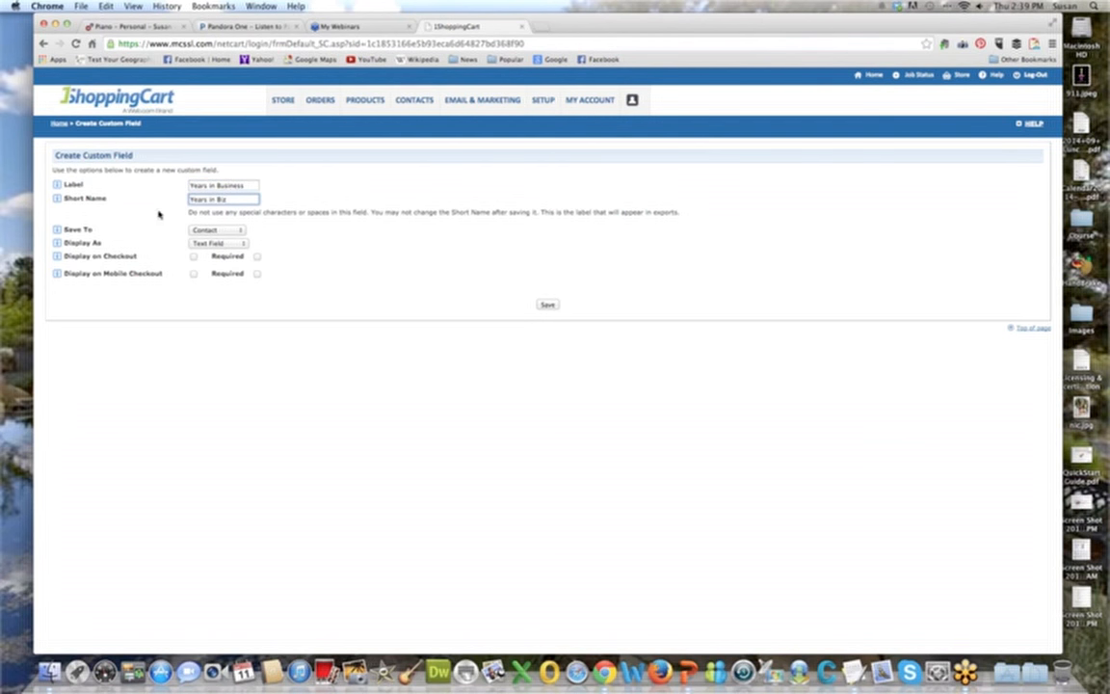
Keep the field saved to Contact and displayed as a Text Field, and try to save it.
click(215, 230)
click(216, 230)
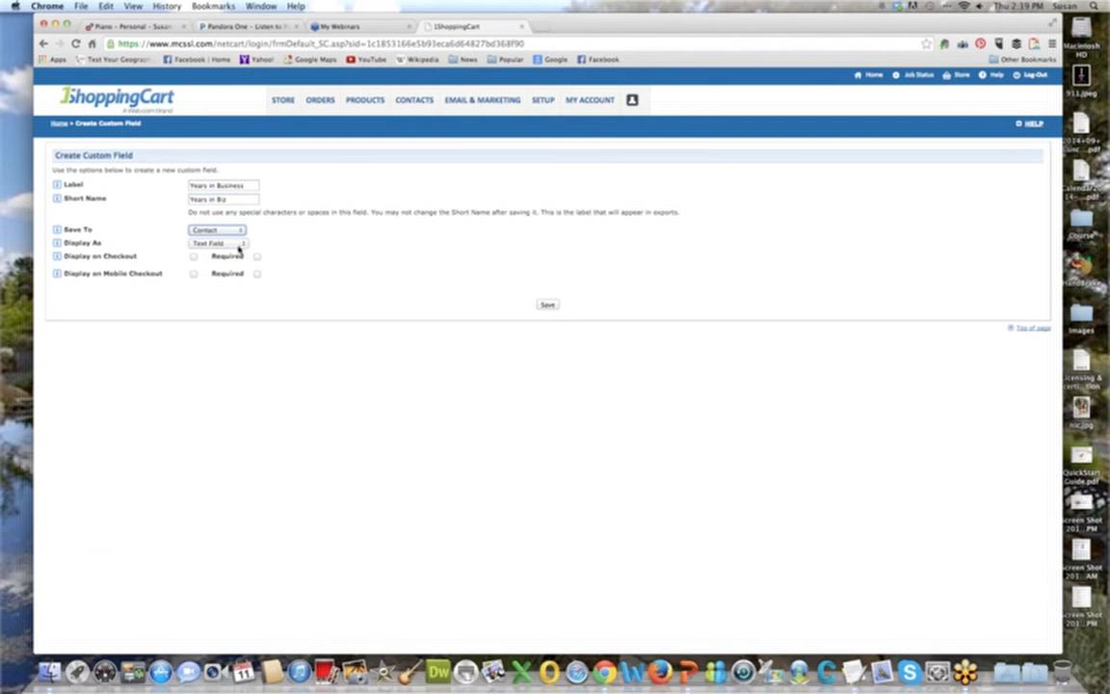
click(239, 244)
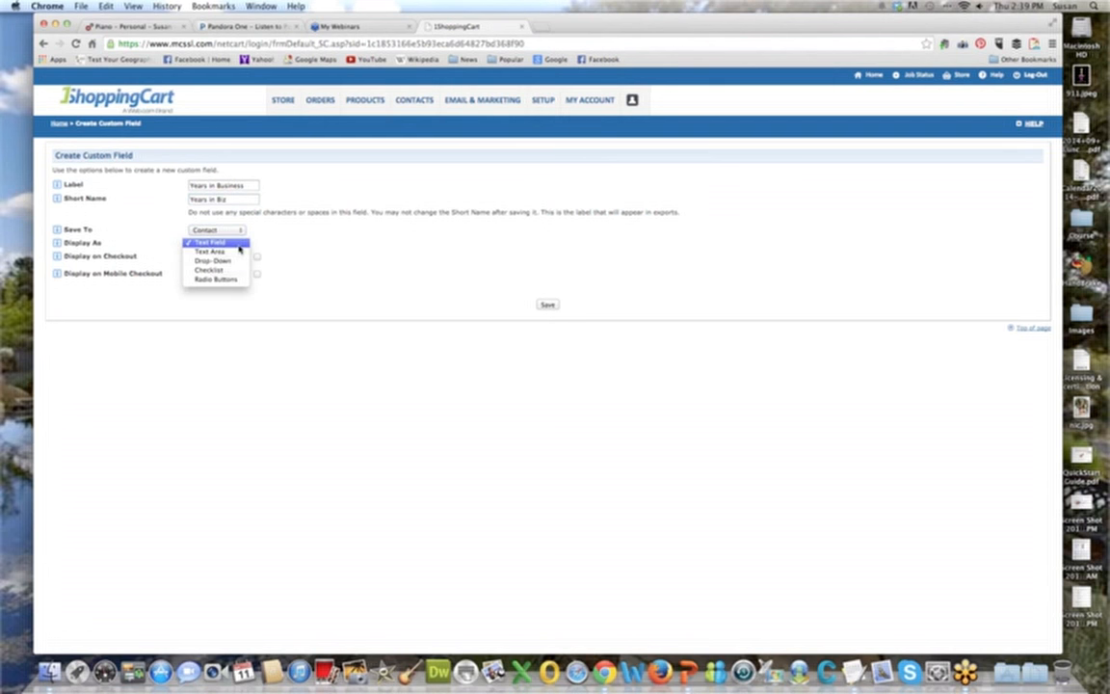
click(223, 242)
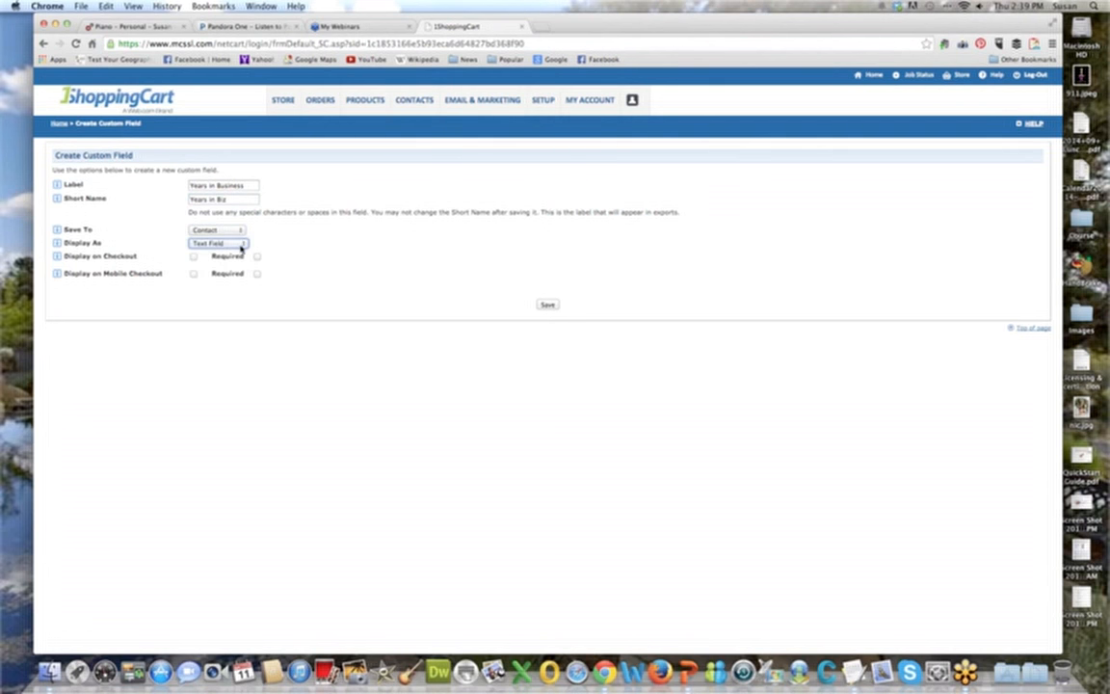
click(547, 304)
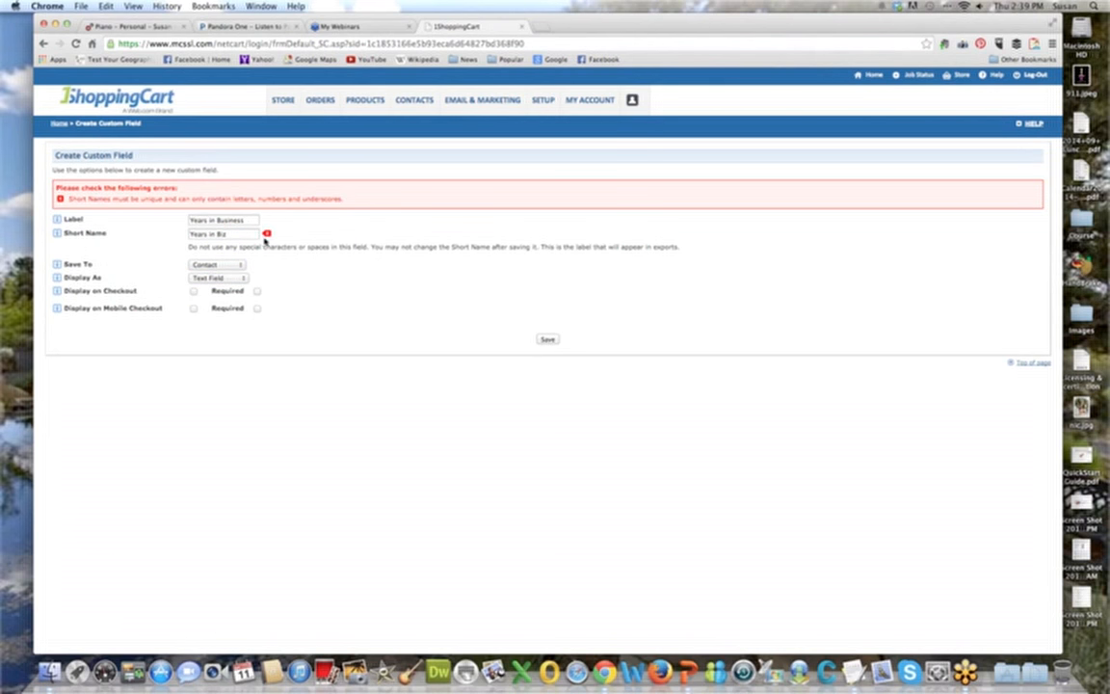
Replace the short name with "years" and save the Years in Business custom field.
triple_click(239, 234)
text(years)
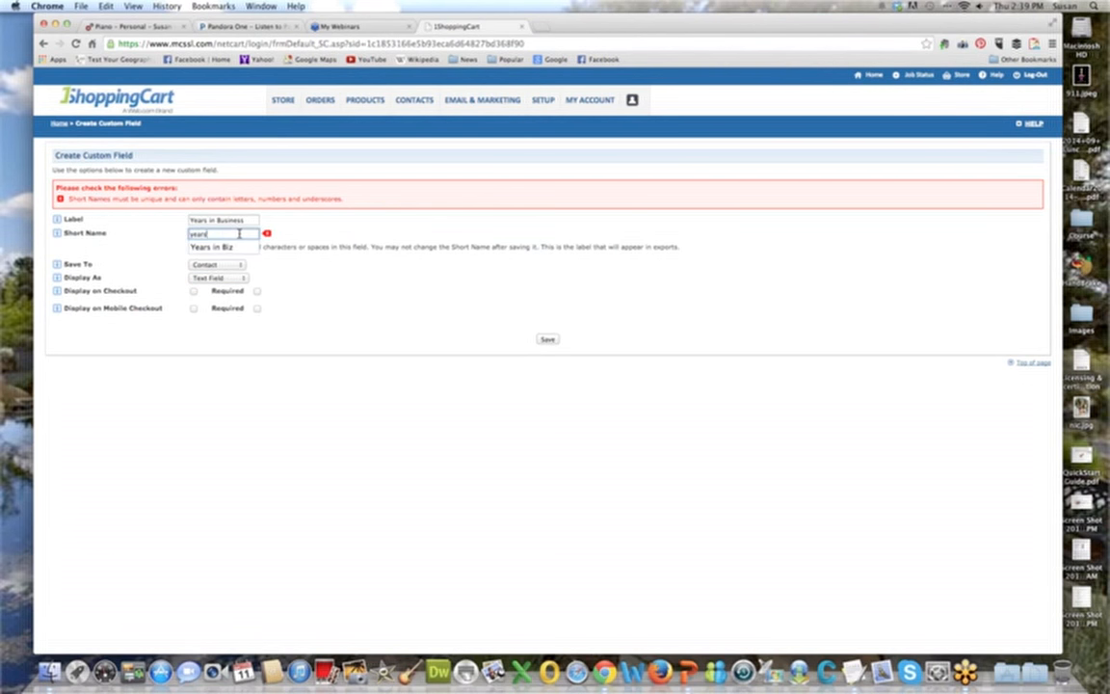
click(547, 340)
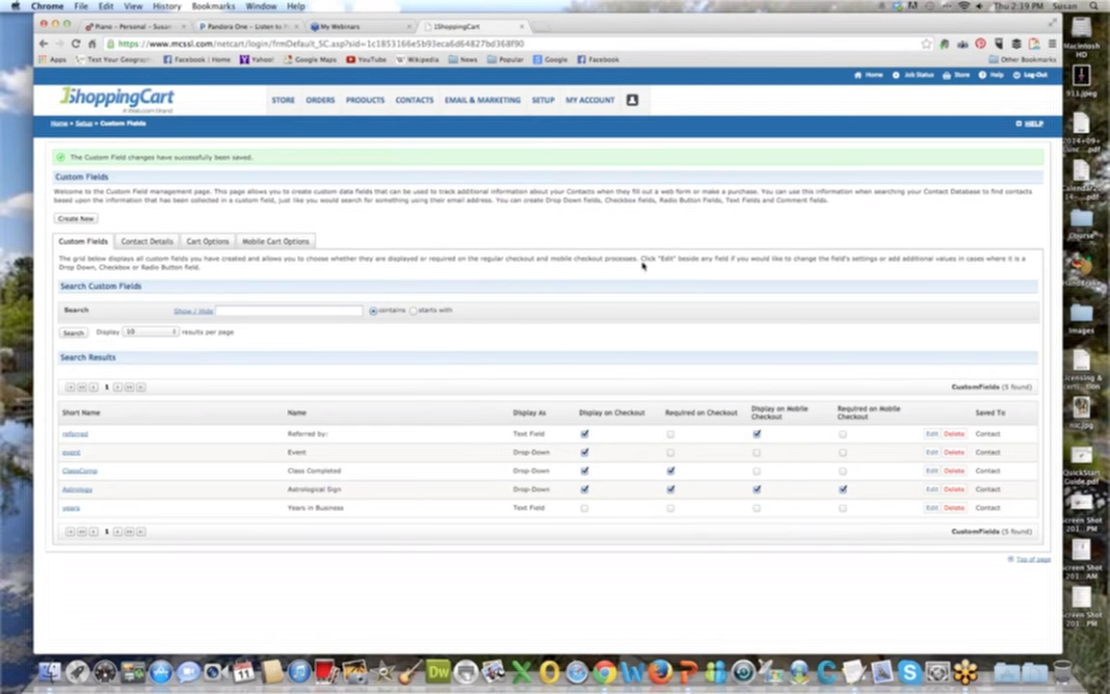
Start another custom field, label it "Favorite Color" and give it the short name "color".
click(76, 218)
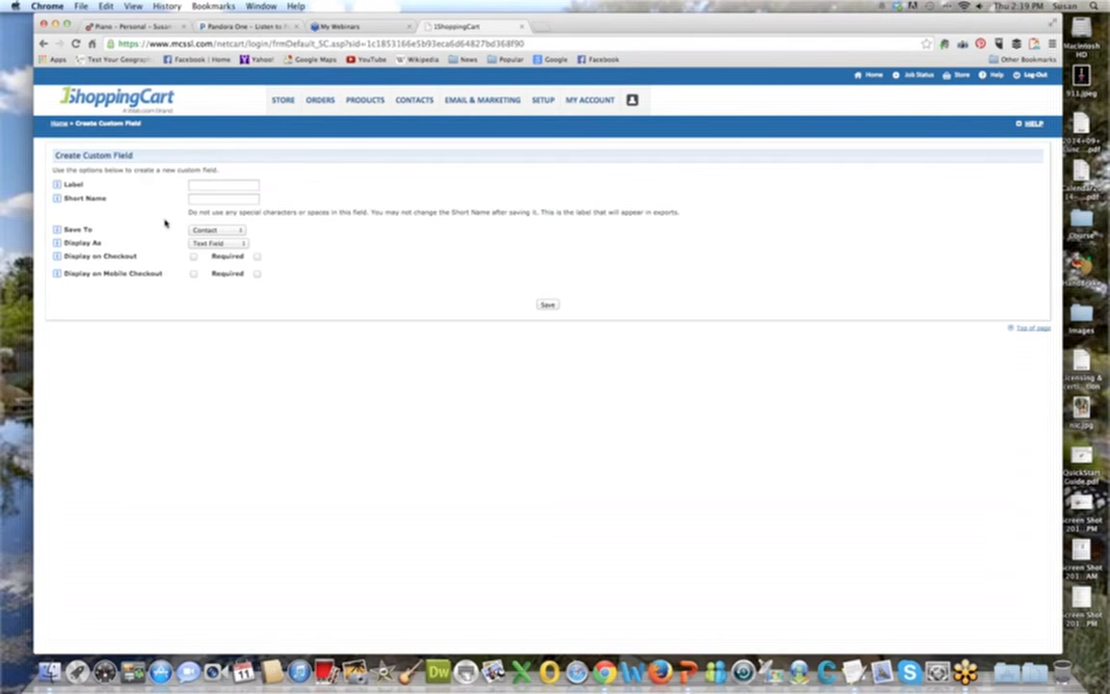
click(208, 184)
text(Favorite Color)
click(207, 198)
text(color)
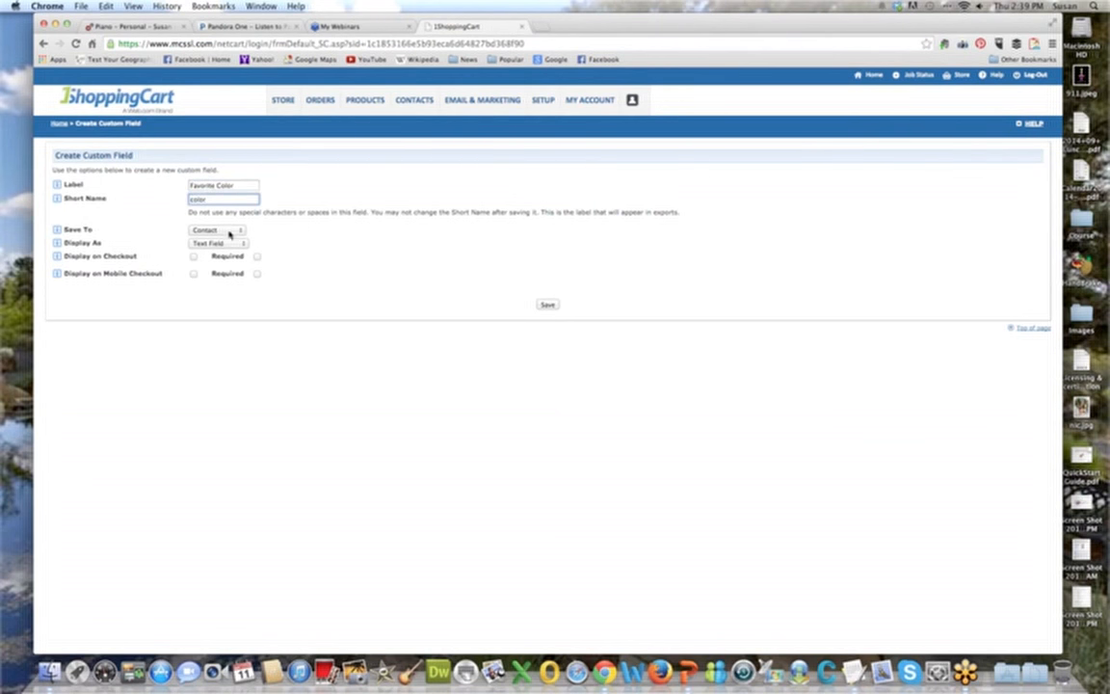
Try the Checklist display type for the Favorite Color field, and settle on Radio Buttons.
click(232, 243)
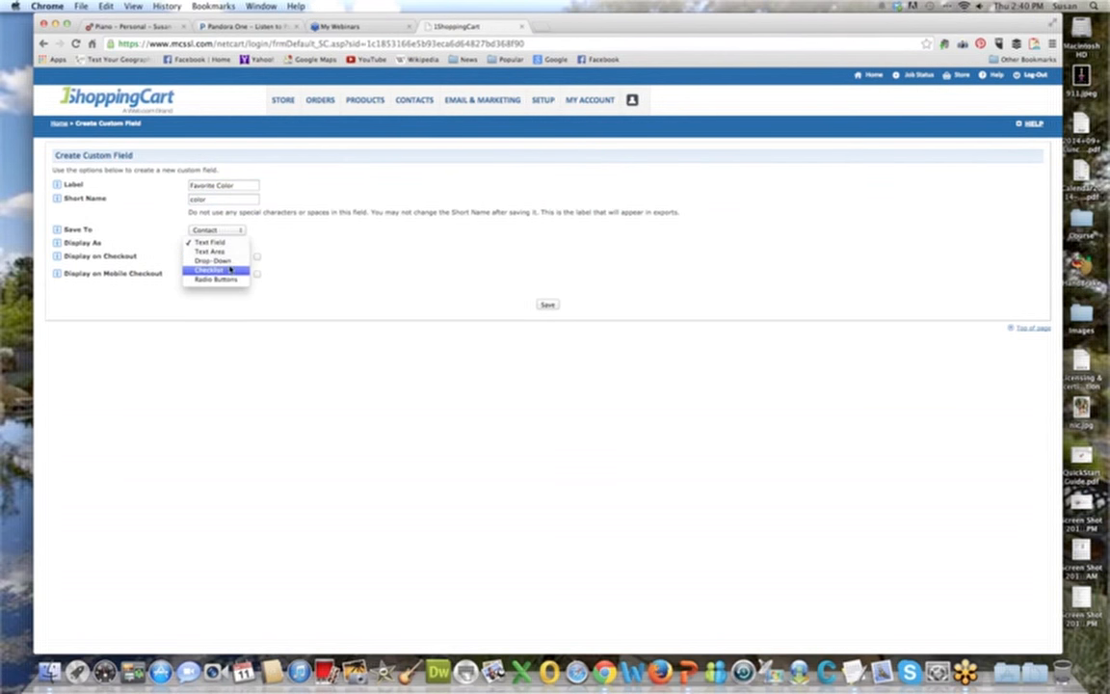
key(Return)
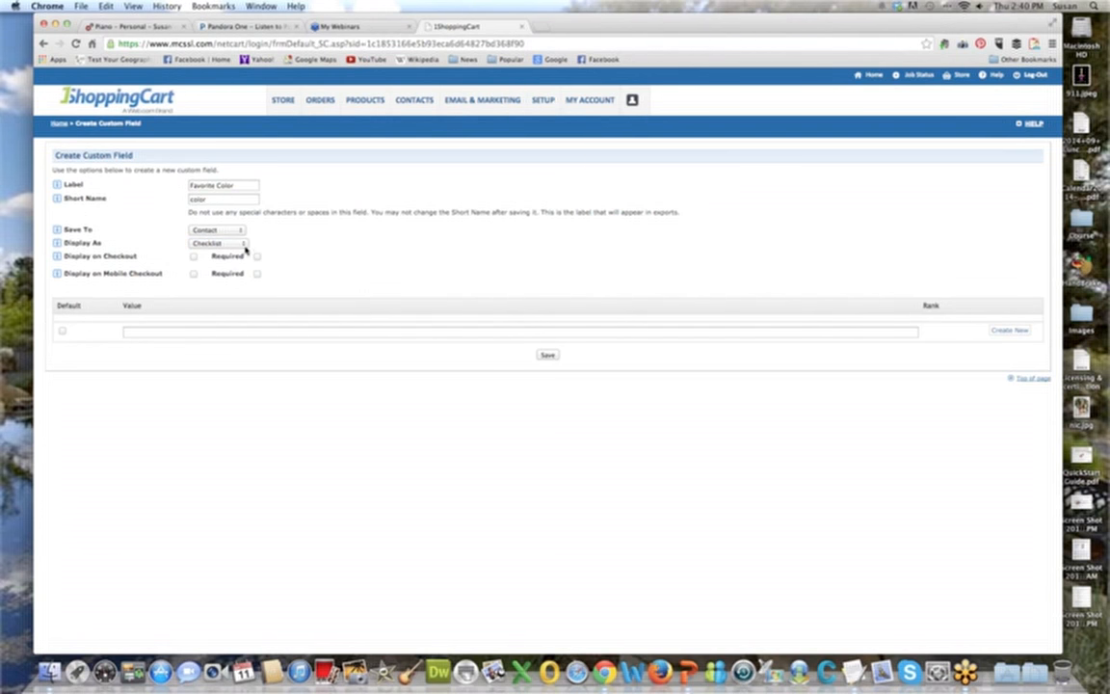
click(240, 243)
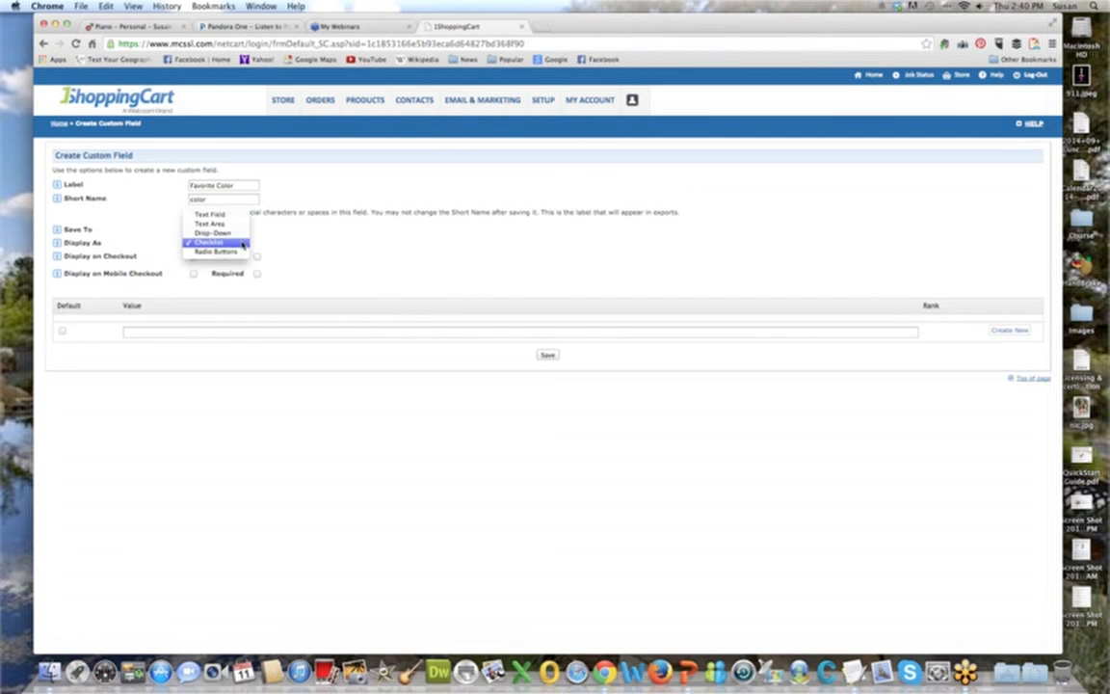
click(241, 251)
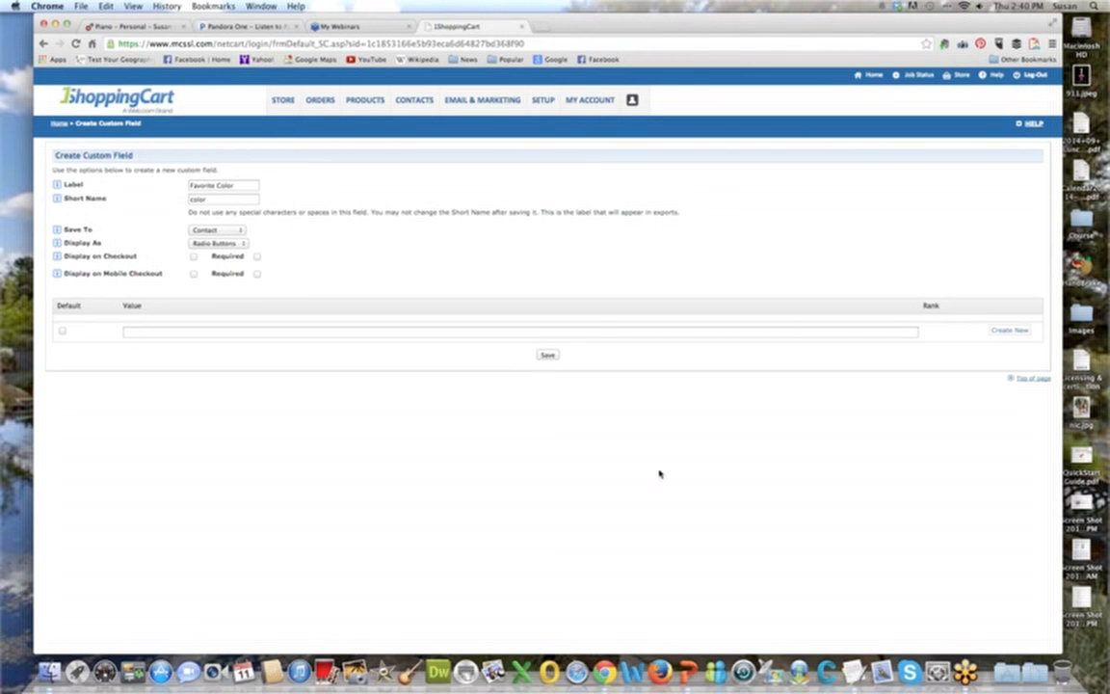
Add "Red", "Yellow", "Blue" and "Greeb" as the radio button values of the Favorite Color field.
click(198, 330)
text(Red)
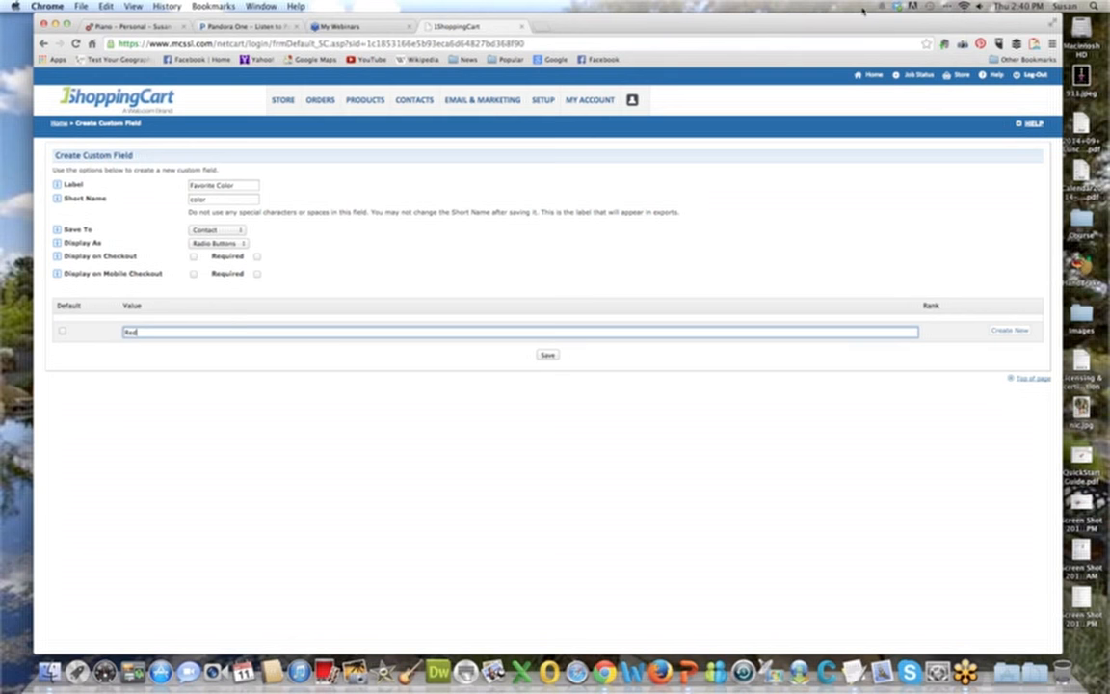
click(999, 331)
click(262, 345)
text(Yellow)
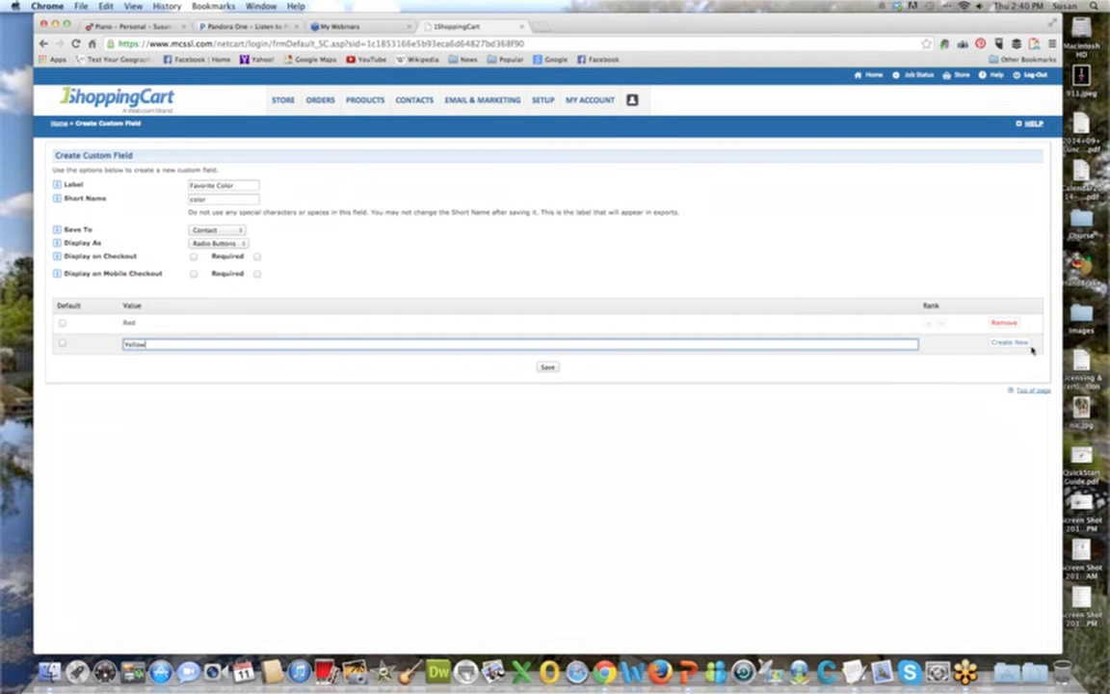
click(1011, 343)
click(211, 365)
text(Blue)
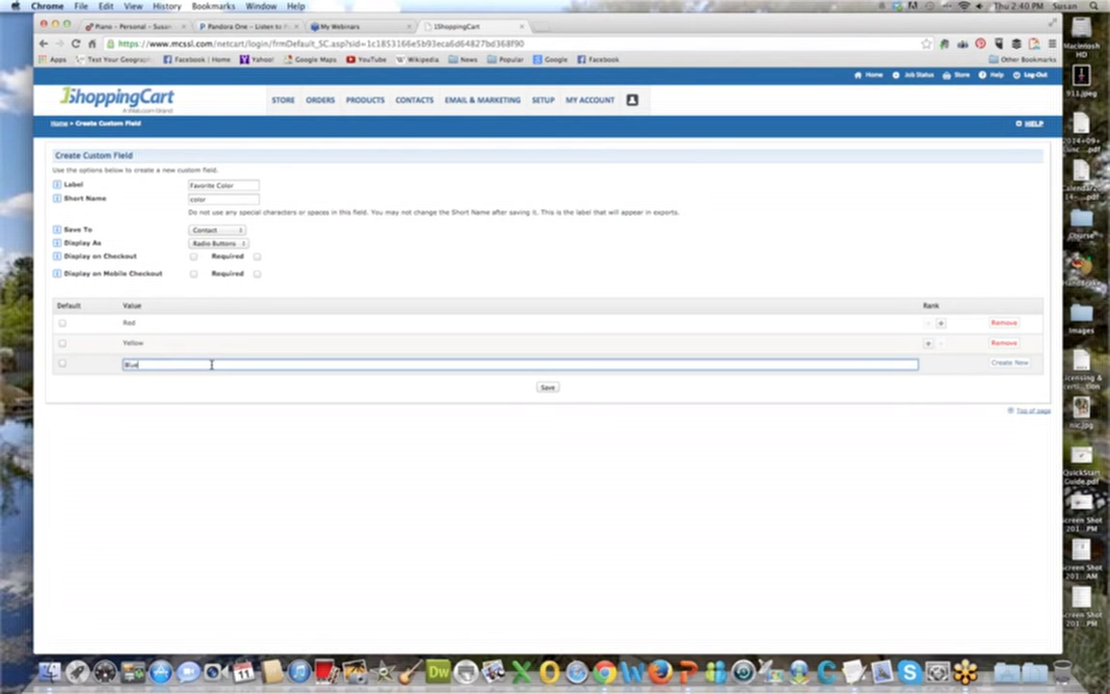
click(1012, 363)
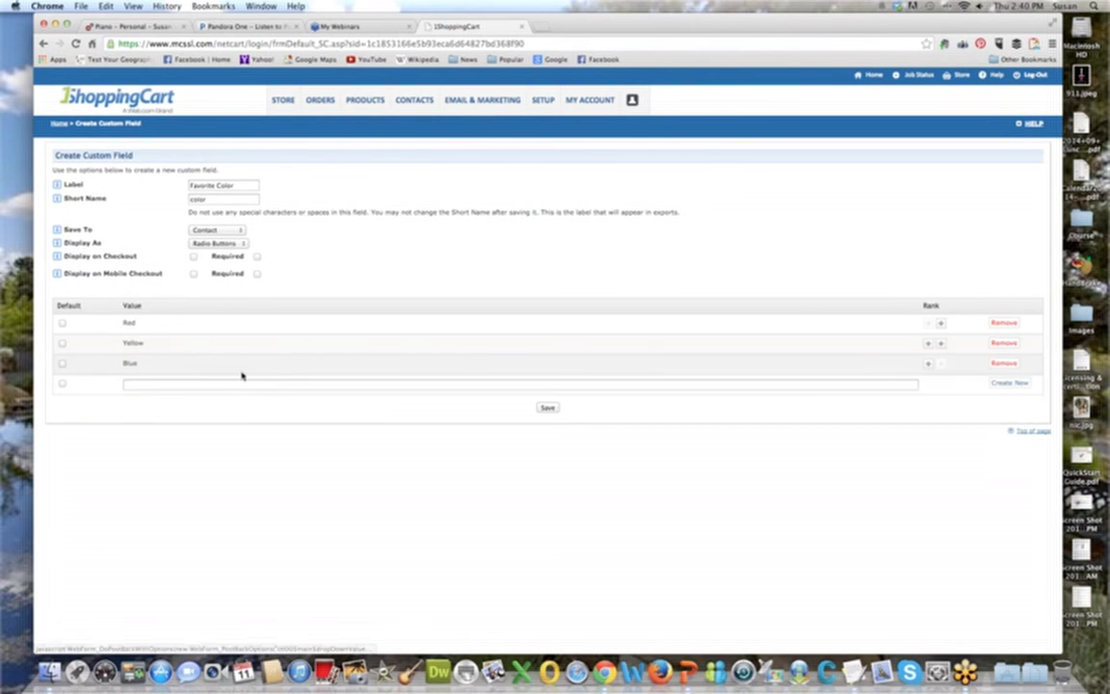
click(236, 384)
text(Greeb)
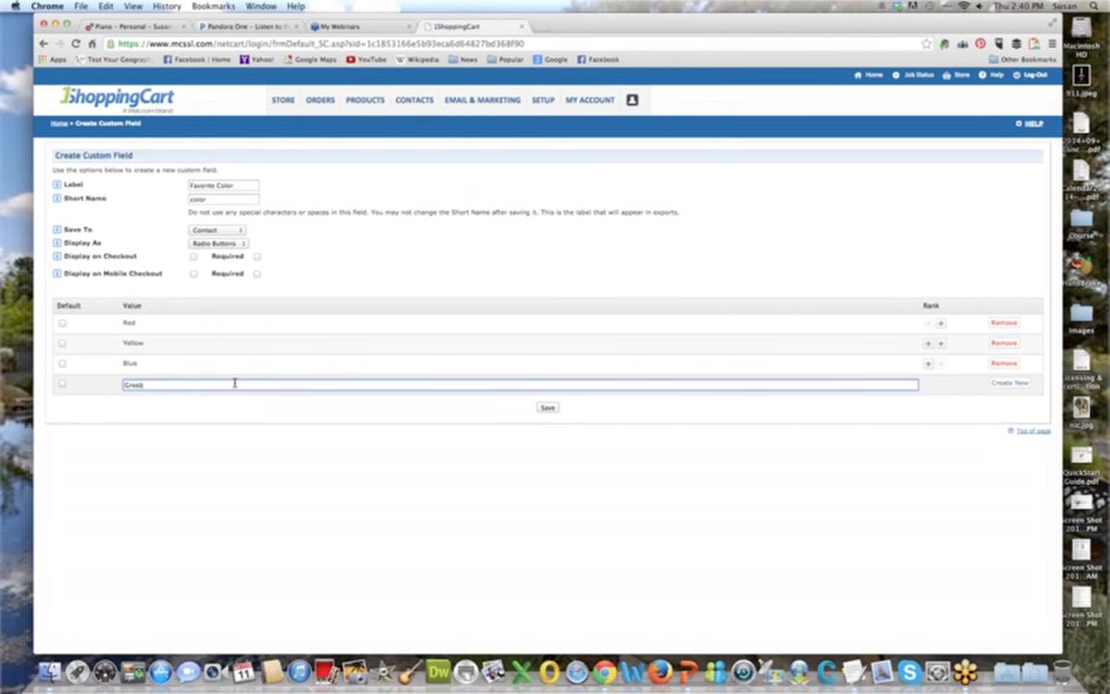
click(1010, 382)
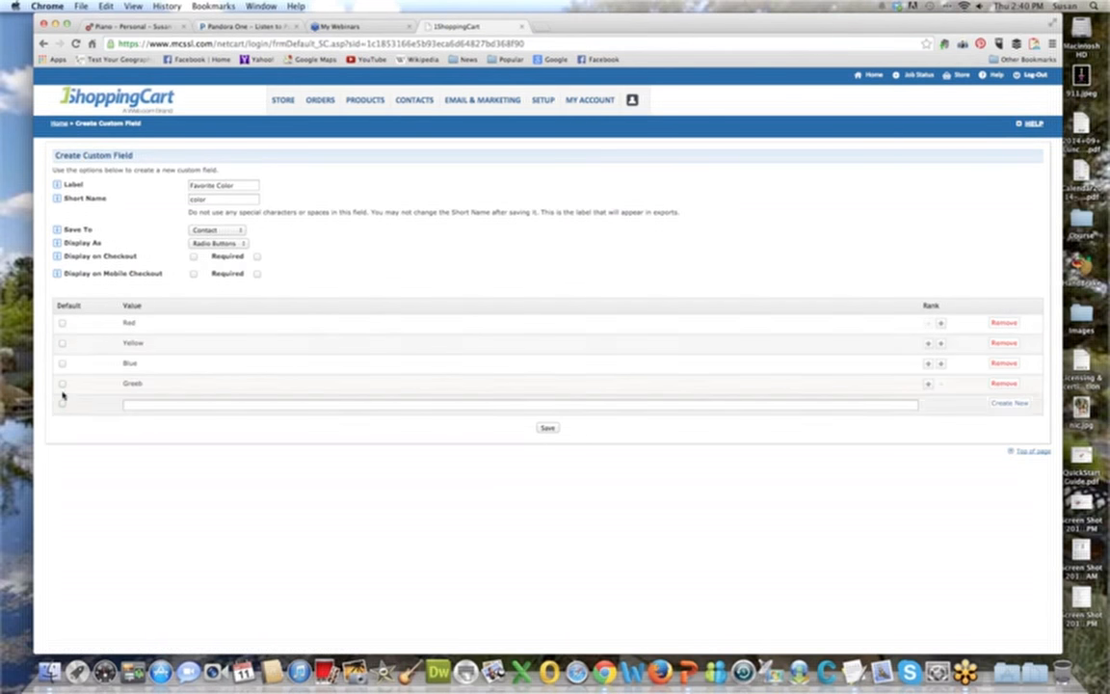
Make Red the default value and save the Favorite Color custom field.
click(63, 324)
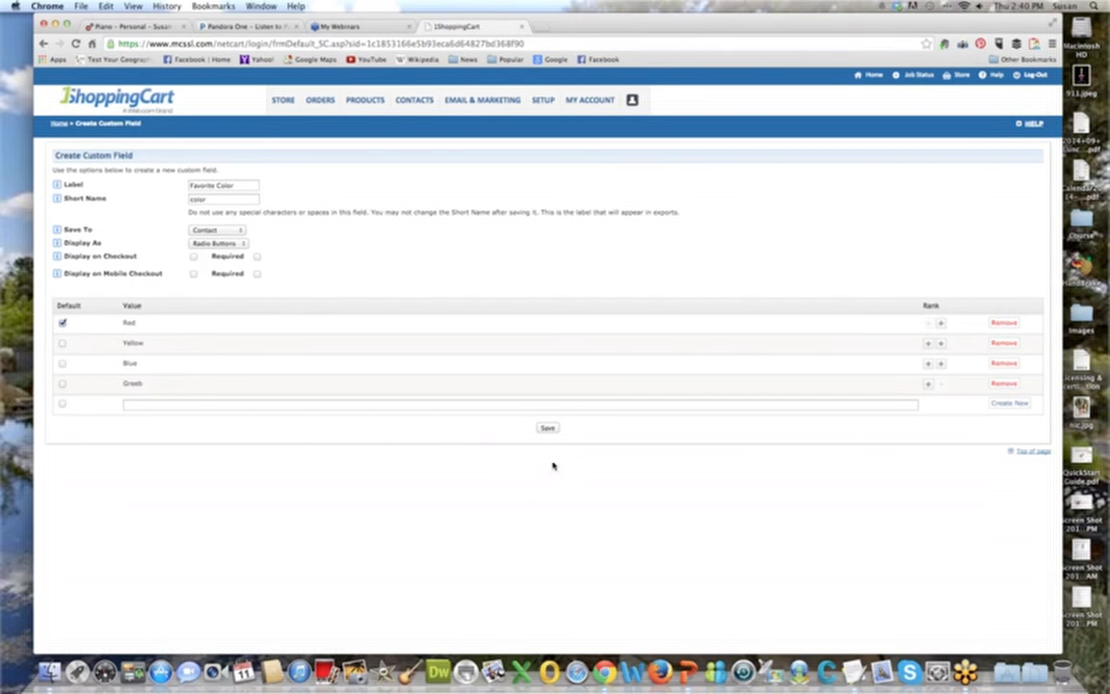
click(545, 428)
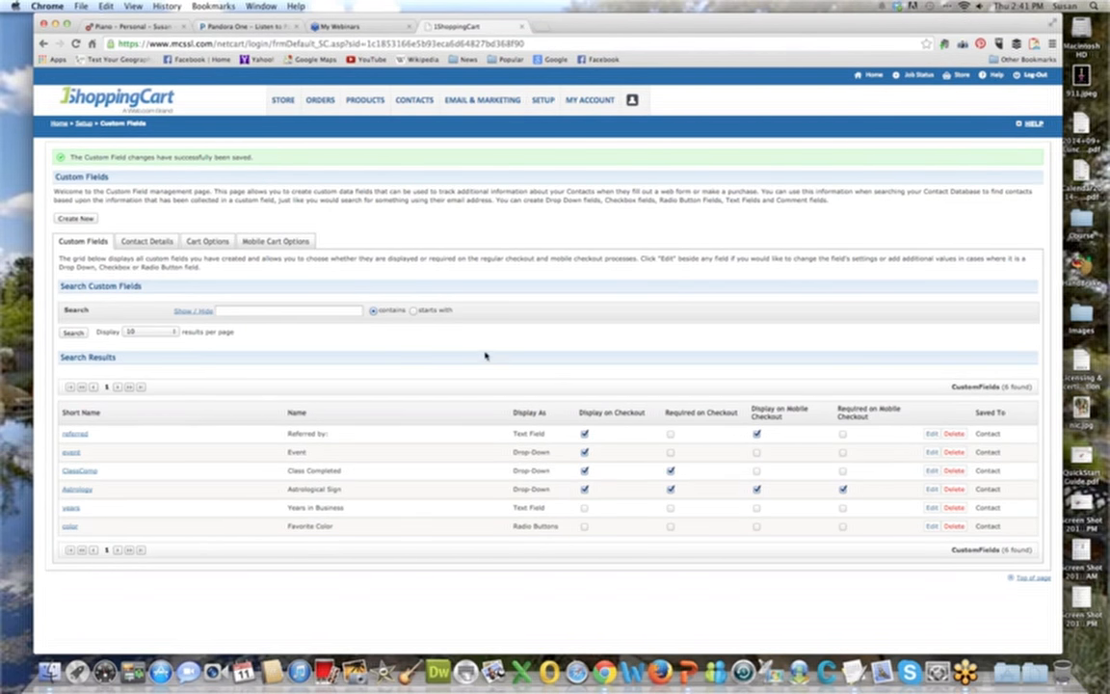
Review how the custom fields are ordered under Contact Details, Cart Options and Mobile Cart Options, and return to the custom fields list.
click(146, 241)
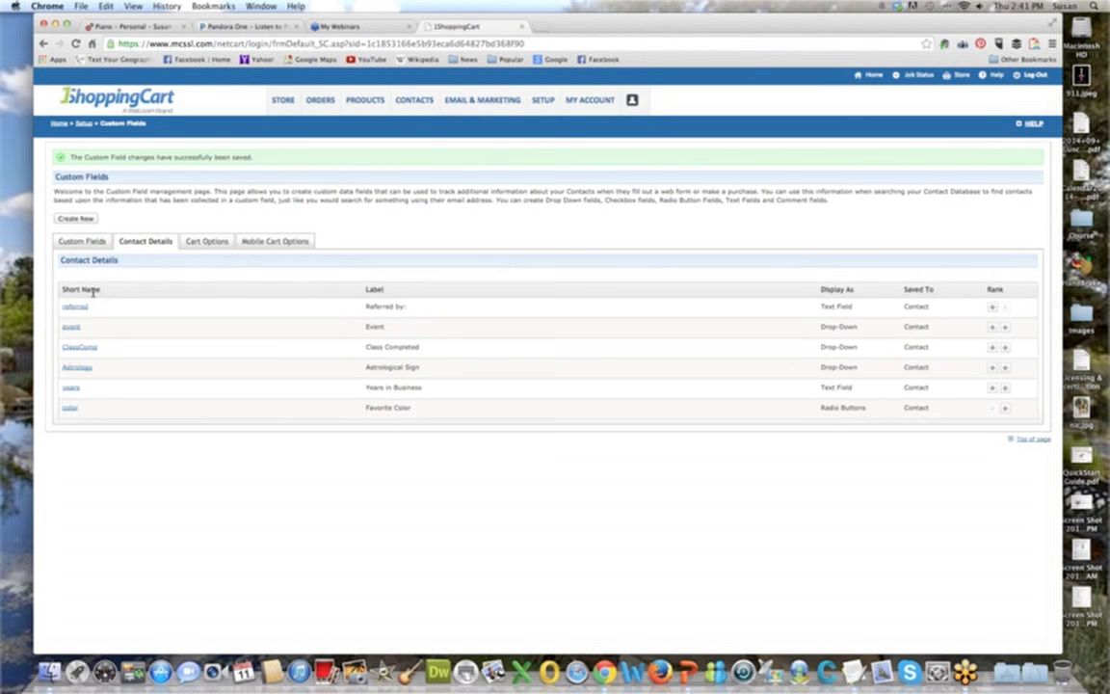
click(212, 242)
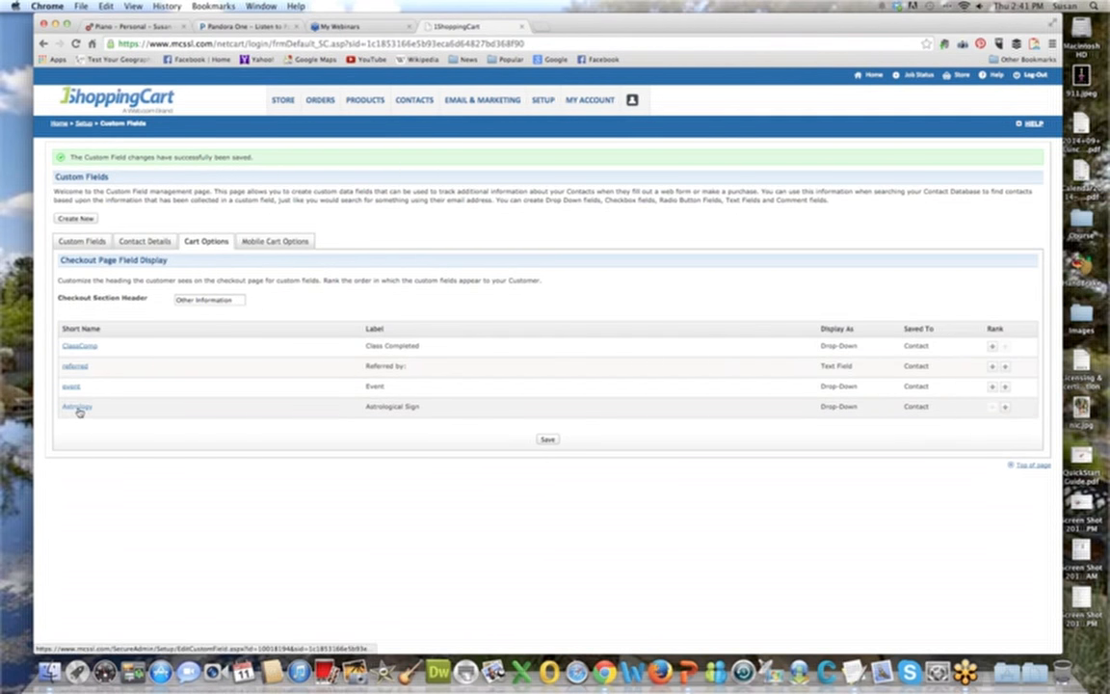
click(271, 241)
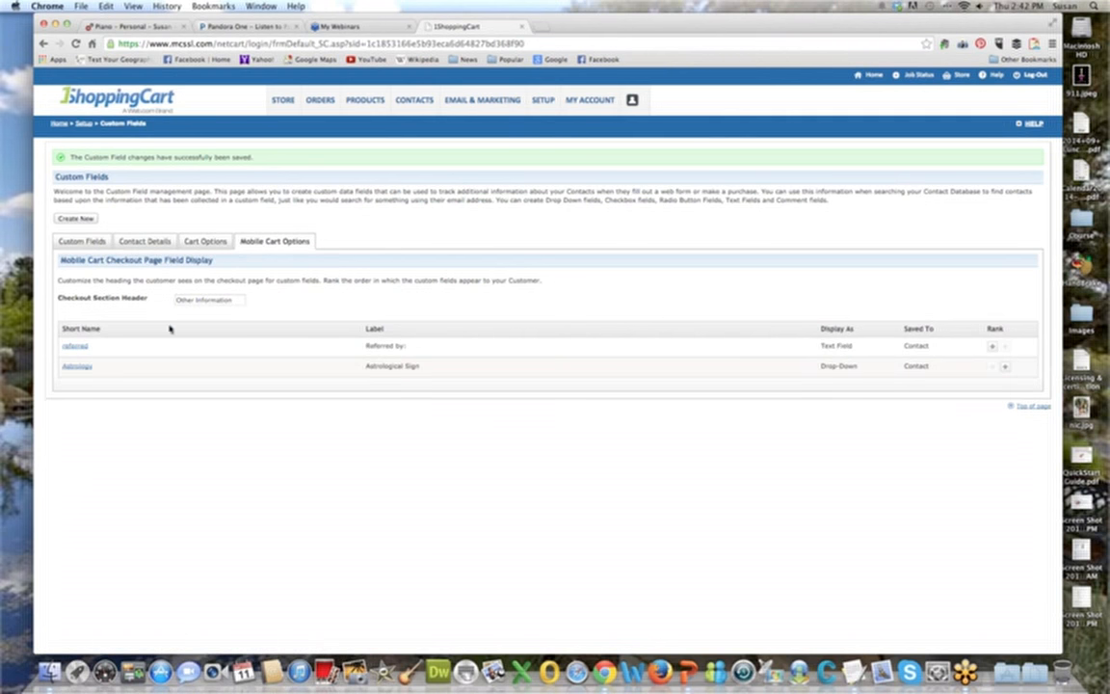
click(208, 243)
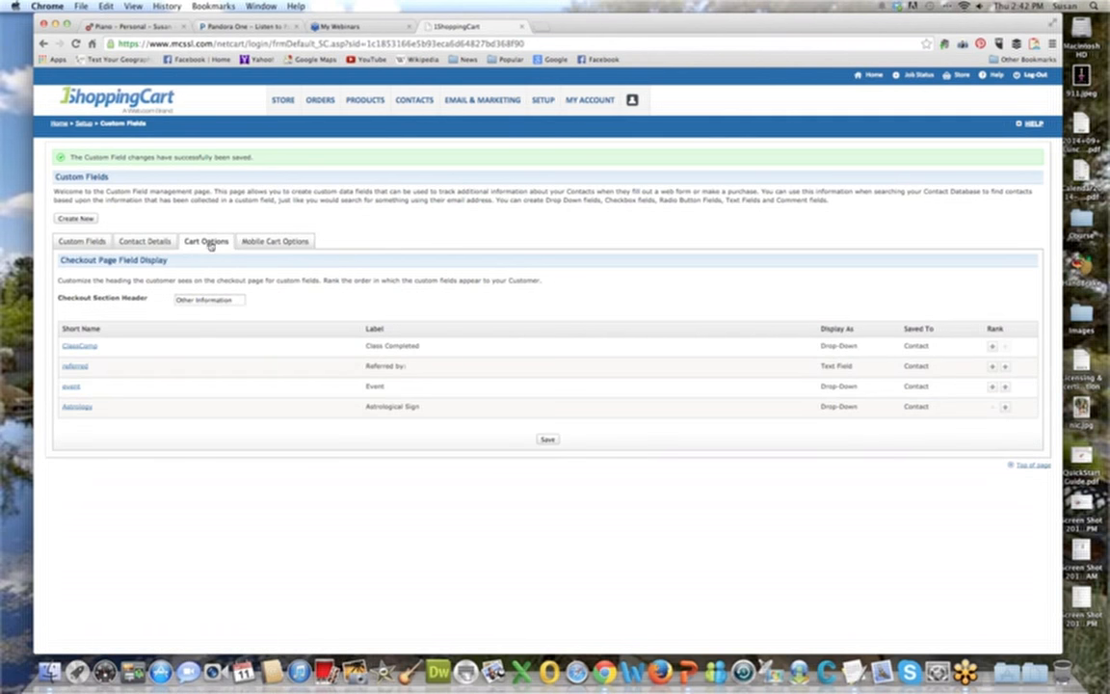
click(82, 241)
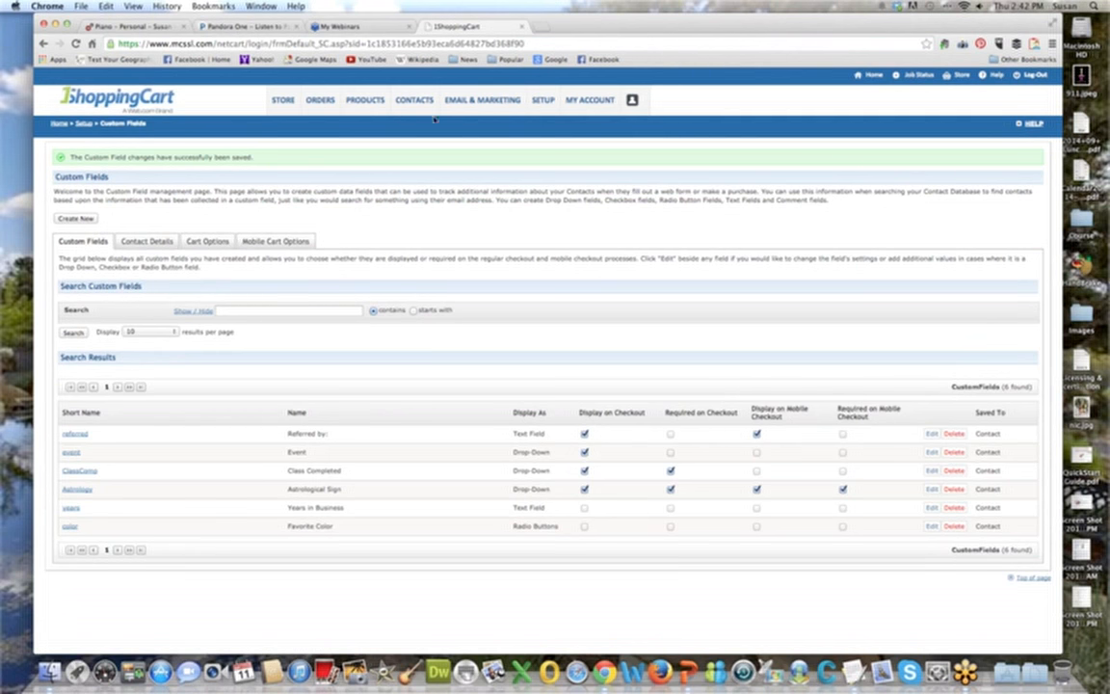
View the contact export's e-mail address and job label settings, and leave without exporting.
mouse_move(418, 102)
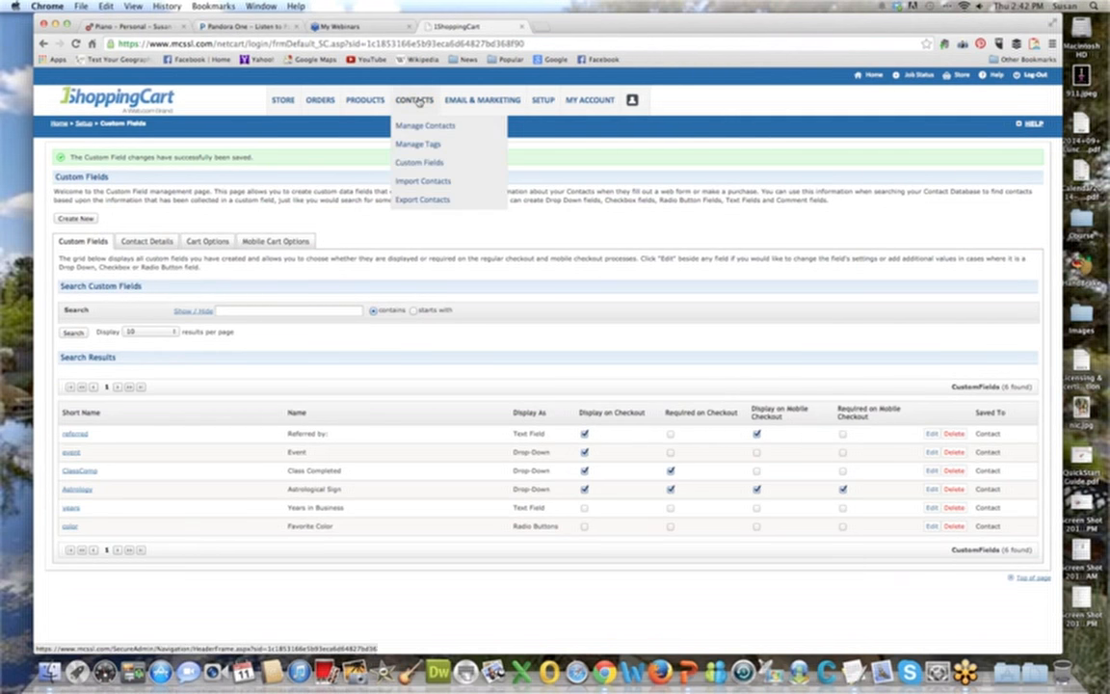
click(429, 201)
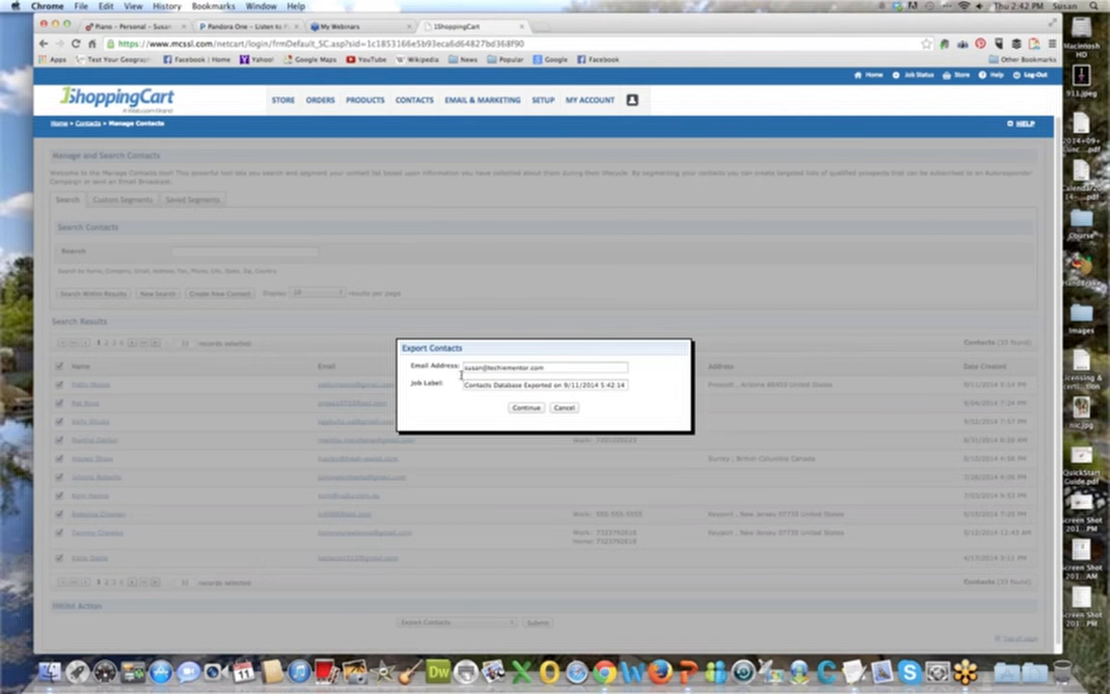
click(565, 408)
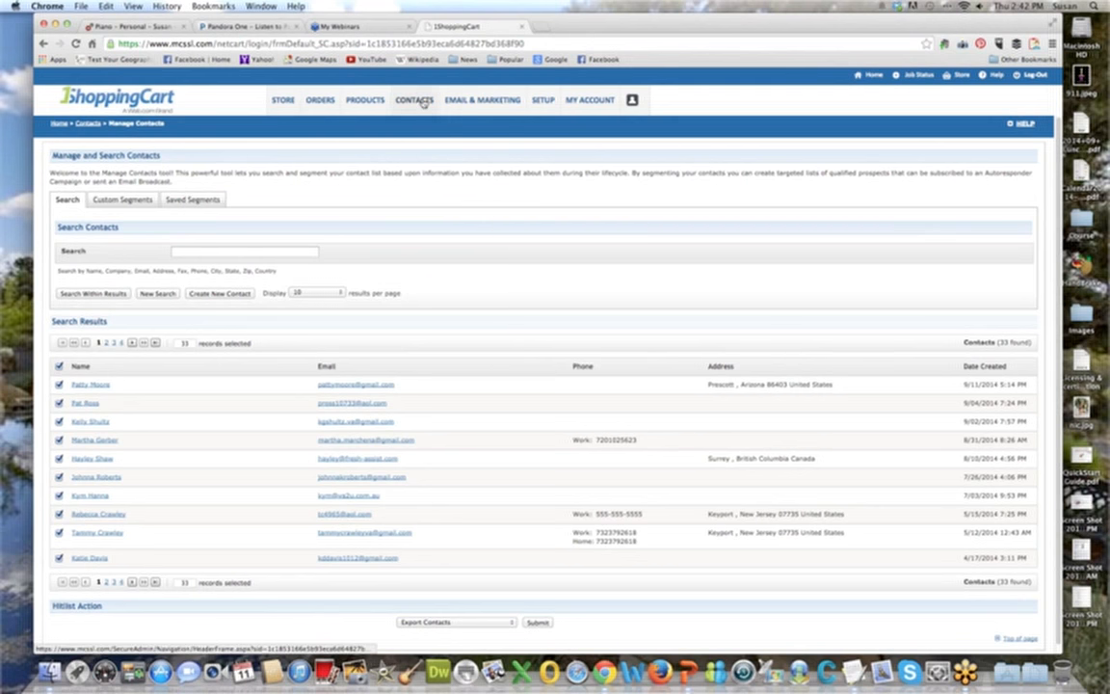
Start a contact import and choose 201714_15932847_r6c35iju.csv from the Downloads folder as the import file.
mouse_move(422, 103)
click(435, 181)
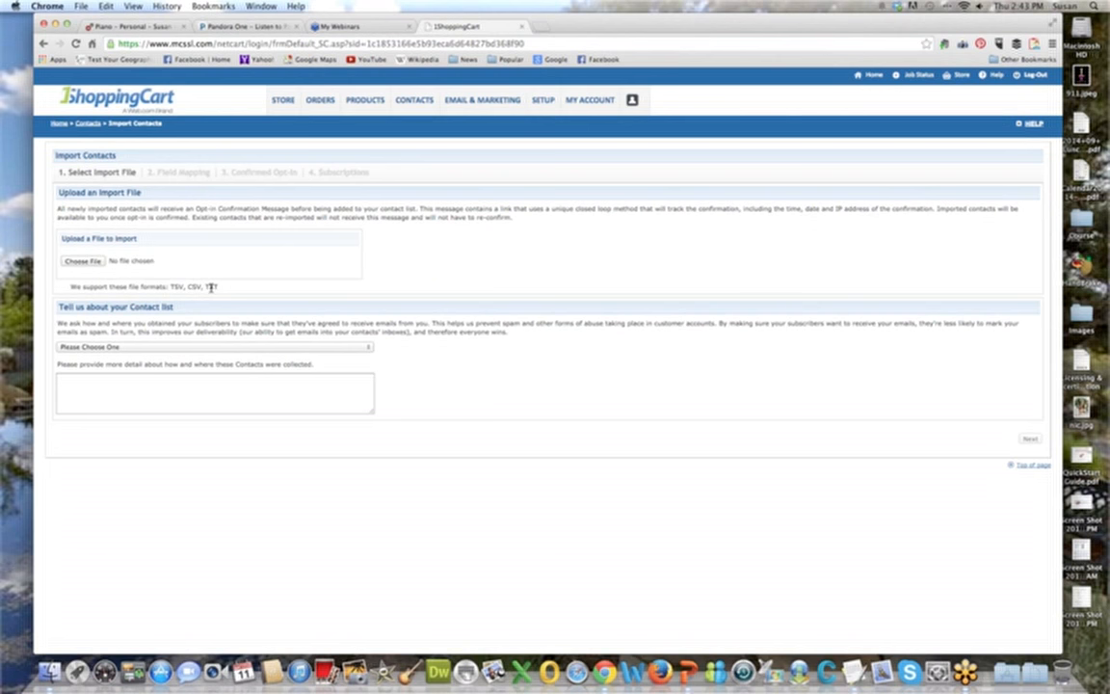
click(83, 260)
click(385, 405)
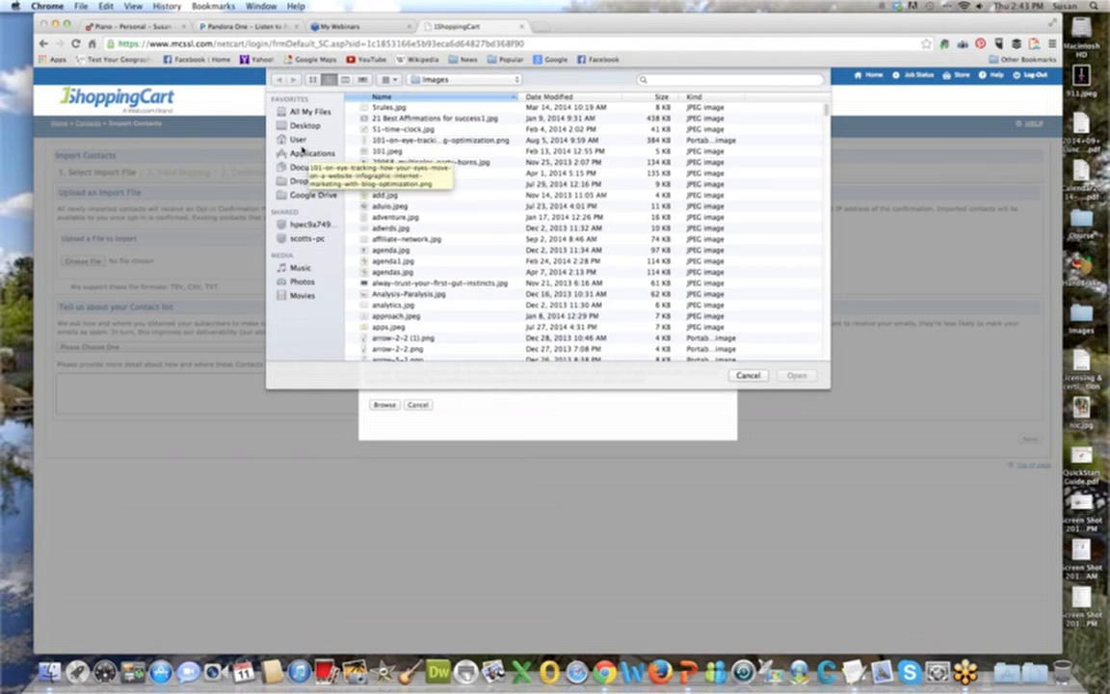
click(302, 141)
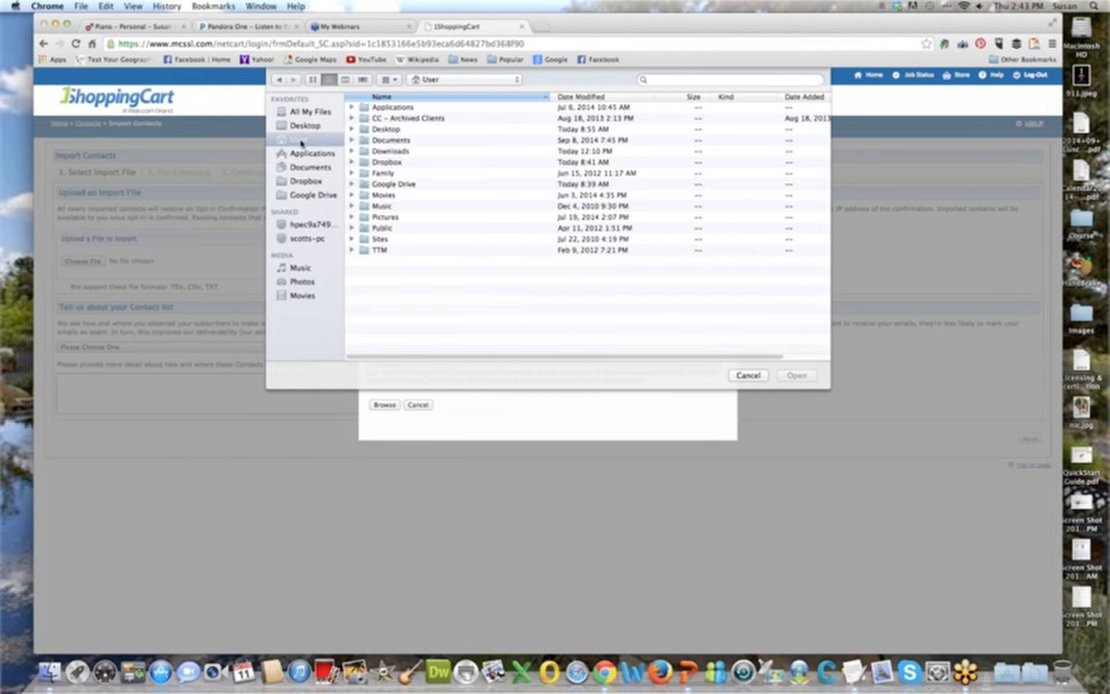
double_click(396, 151)
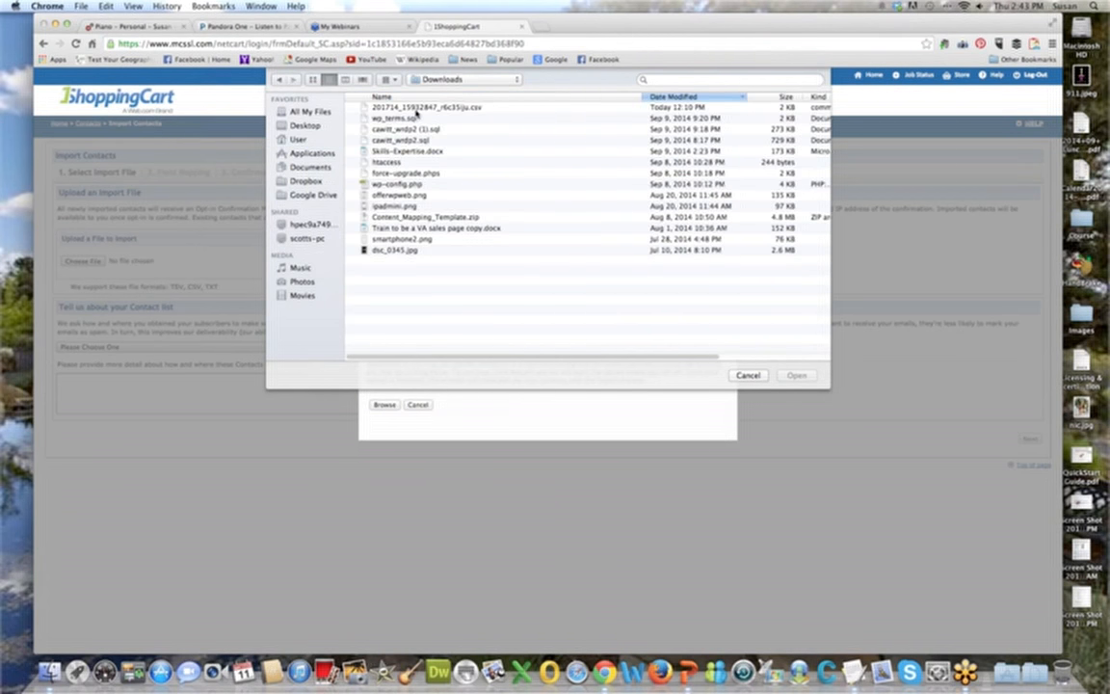
double_click(419, 109)
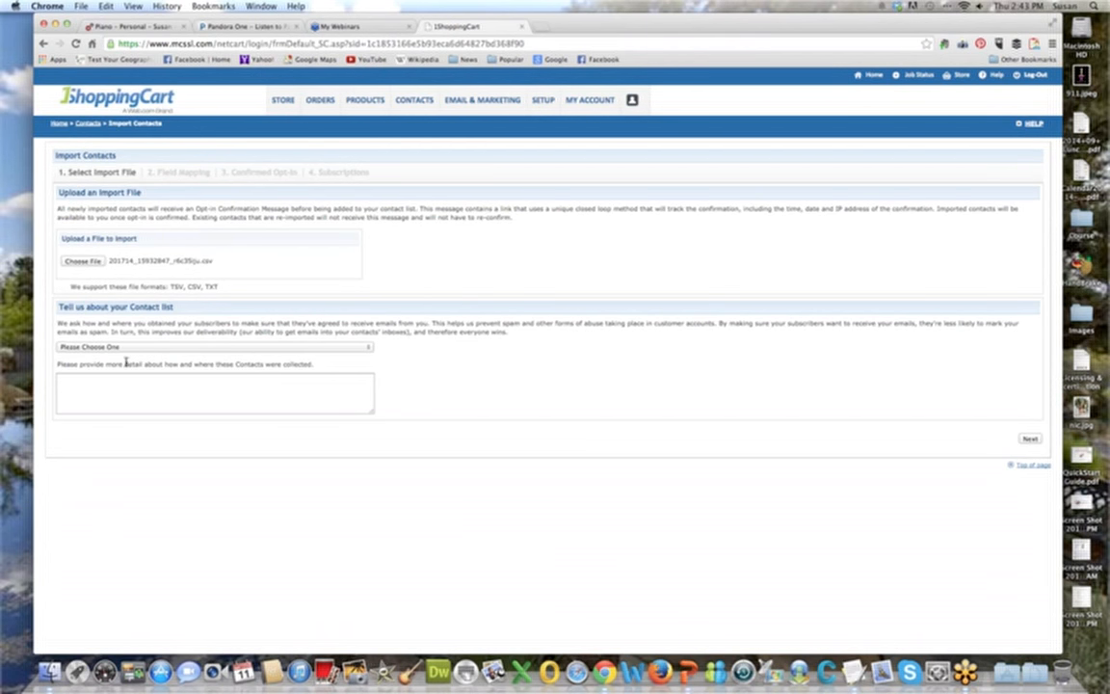
Declare the contacts as collected online from my website, explain that they opted in through a different cart, and continue to field mapping.
click(357, 348)
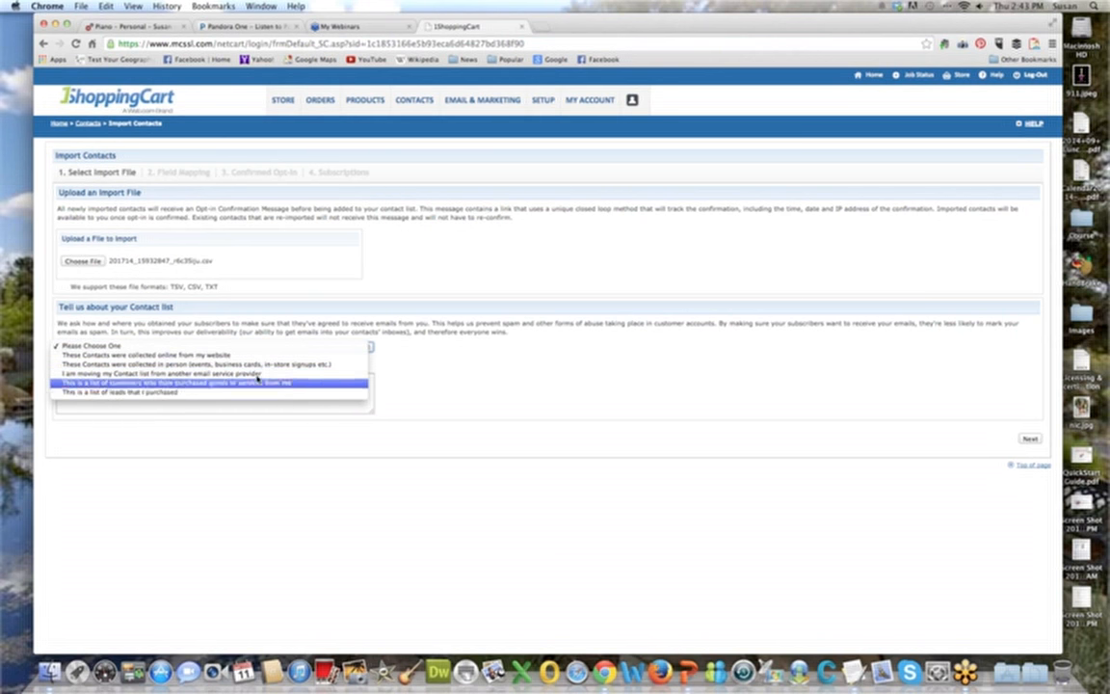
click(255, 355)
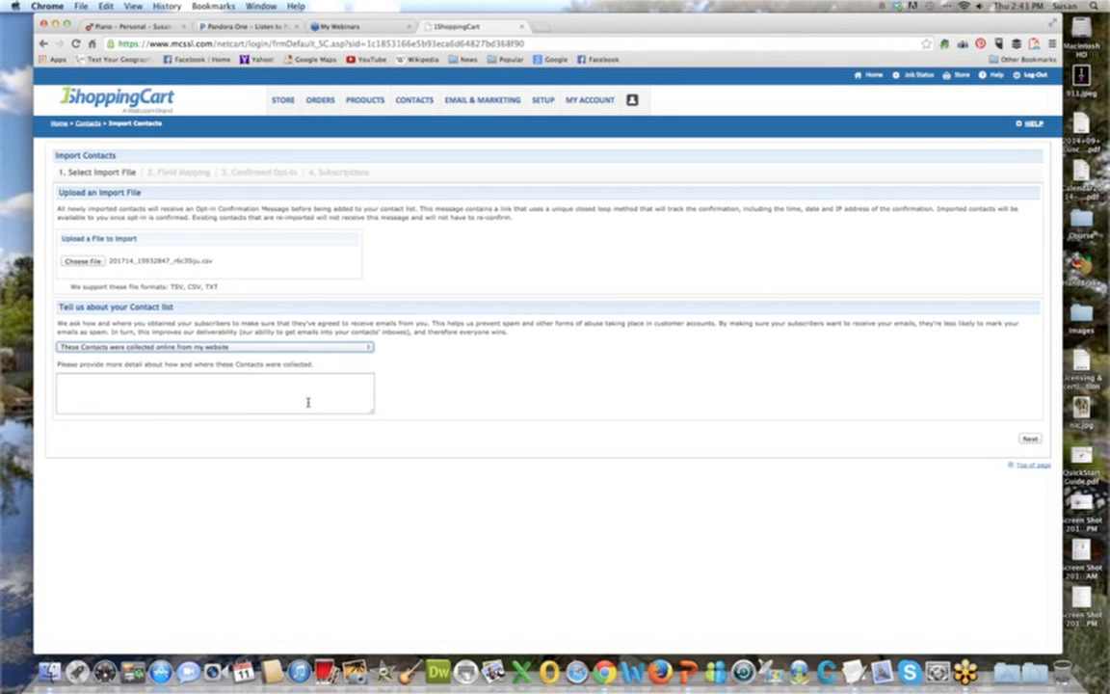
click(248, 389)
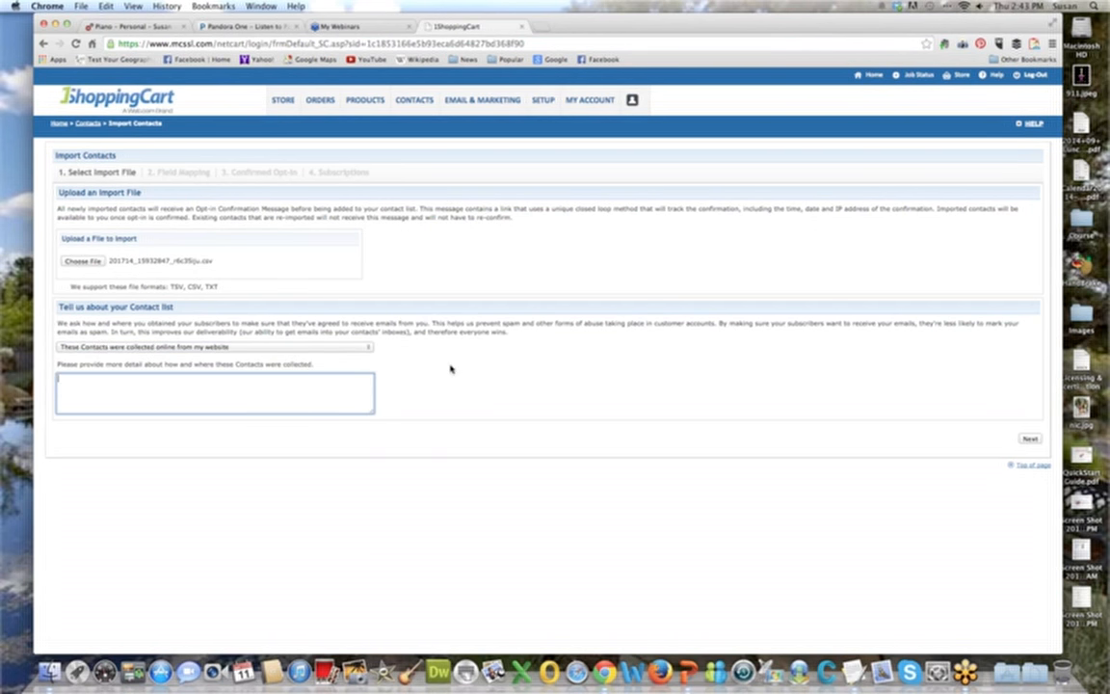
text(These people opted in on my website through a differen)
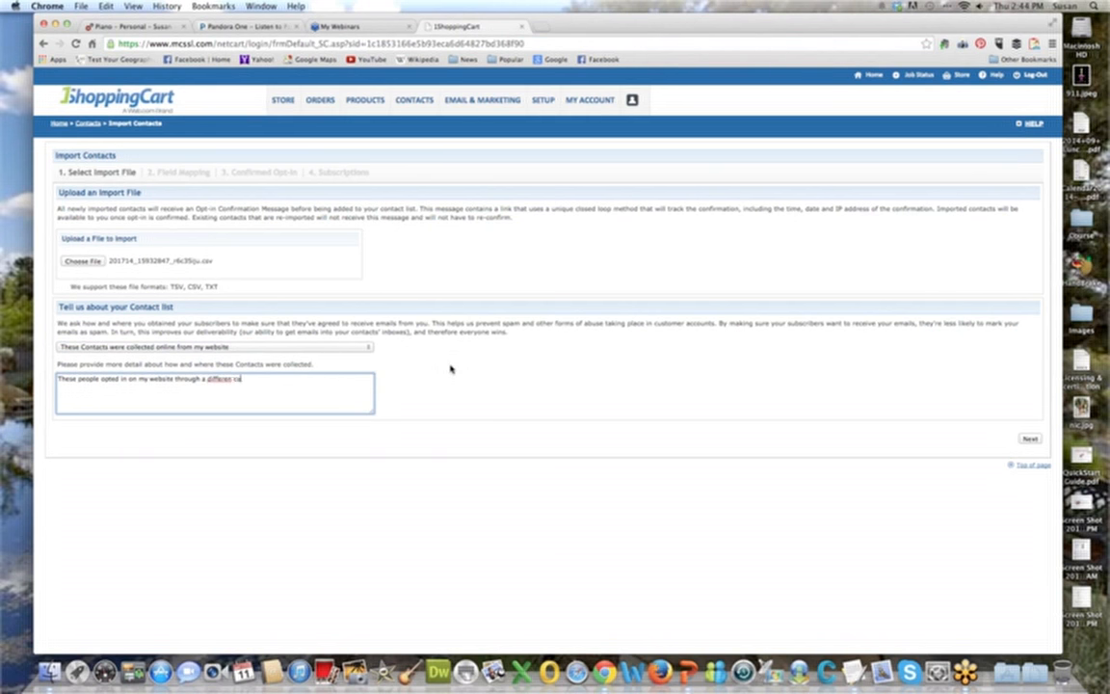
text(t cart)
text(er.)
click(1033, 441)
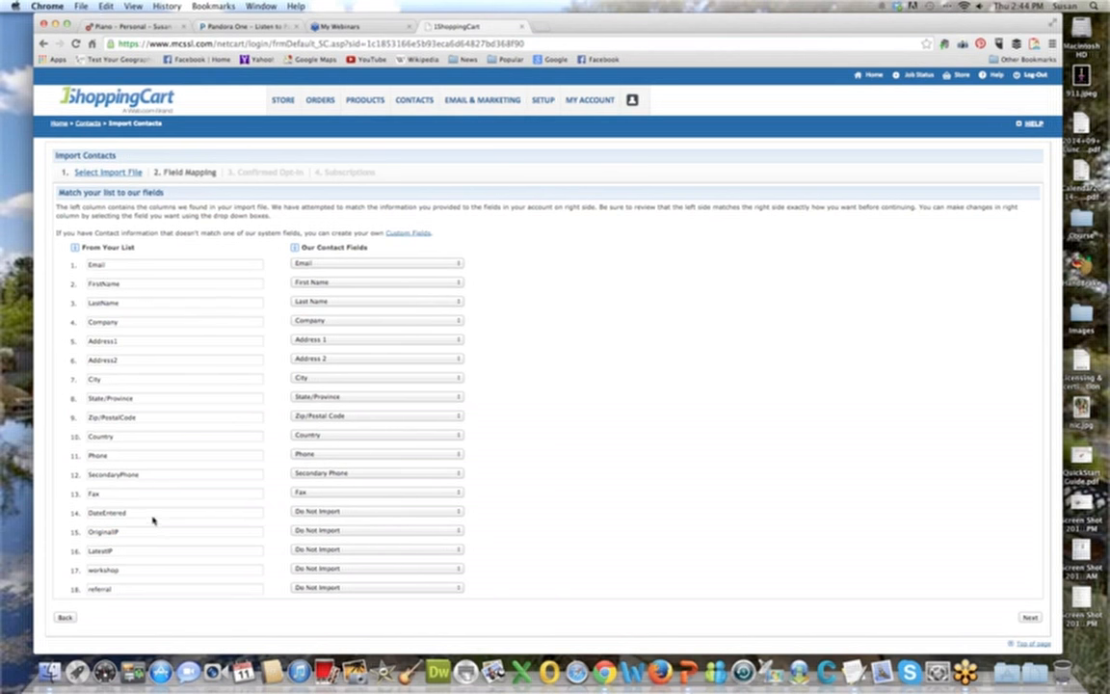
Keep the workshop column set to Do Not Import, map the referral column to the referred field, and continue to the confirmed opt-in settings.
click(441, 569)
mouse_move(421, 650)
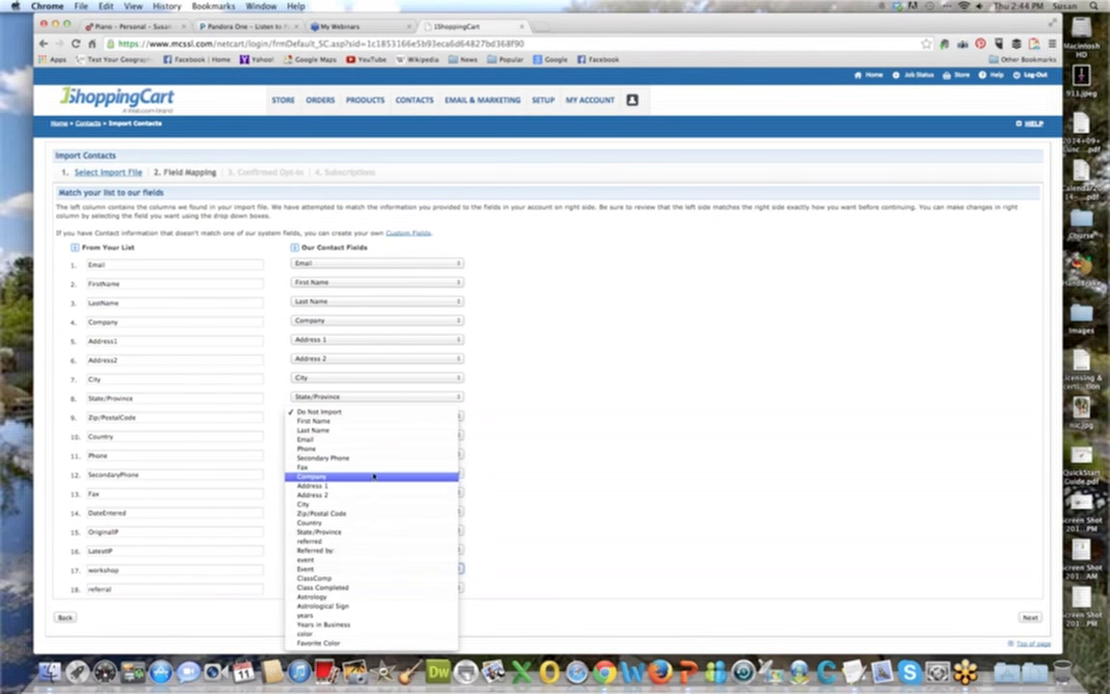
click(373, 413)
click(385, 588)
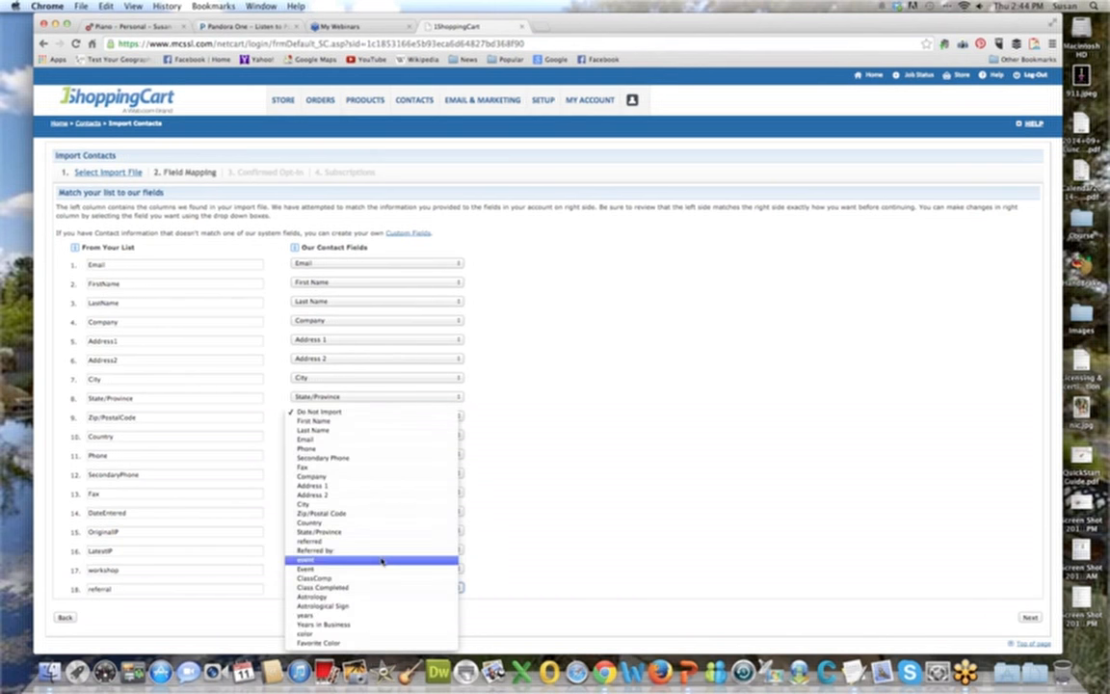
click(381, 544)
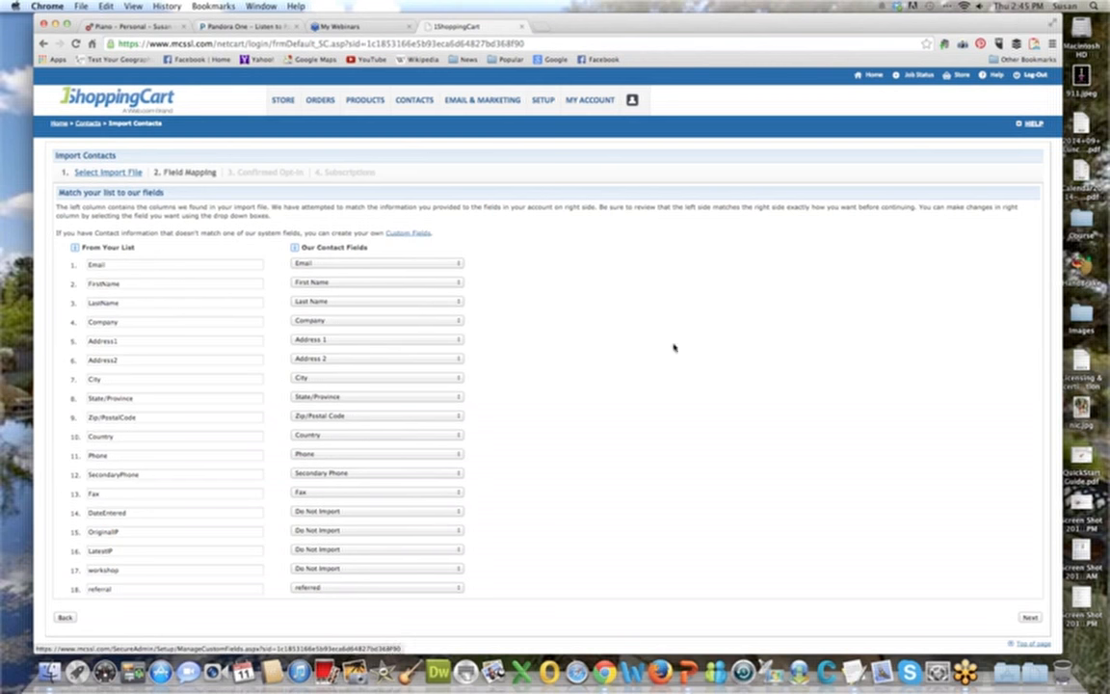
click(1030, 618)
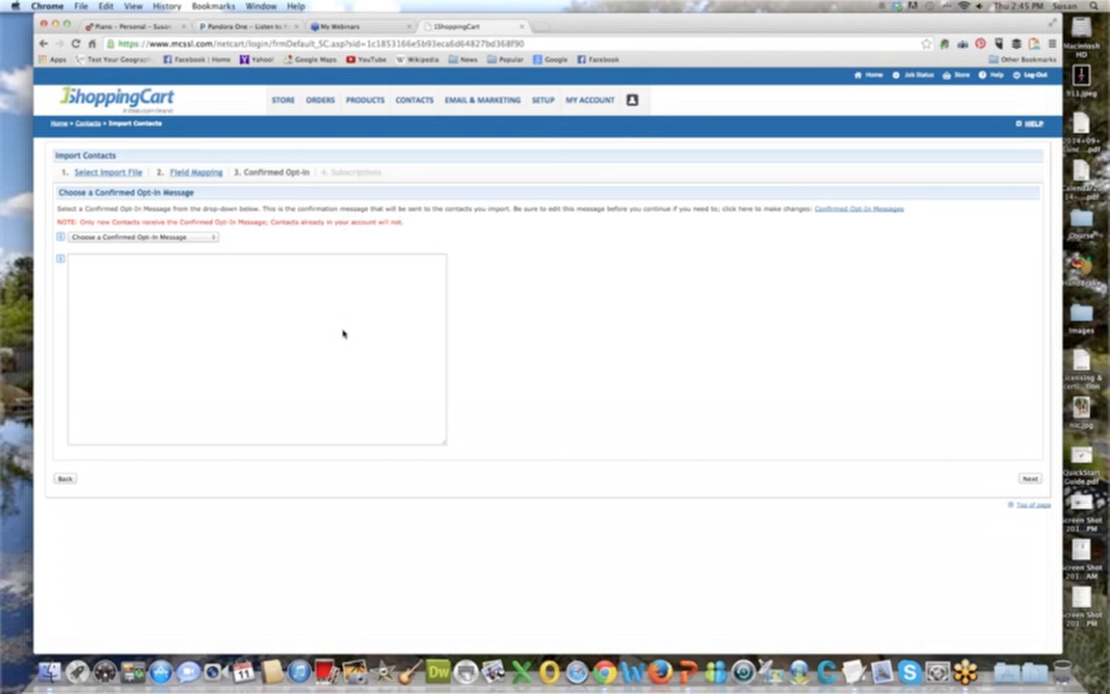
Choose the "Default - Please confirm your subscription." opt-in message for the imported contacts and continue to the subscription settings.
click(210, 237)
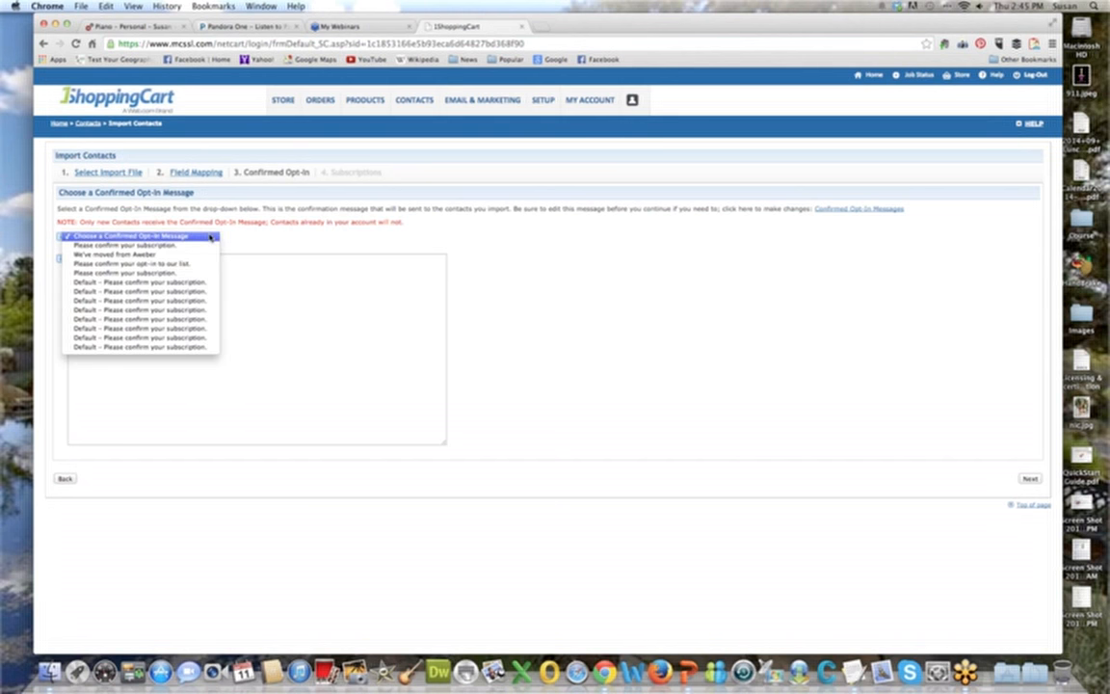
click(186, 282)
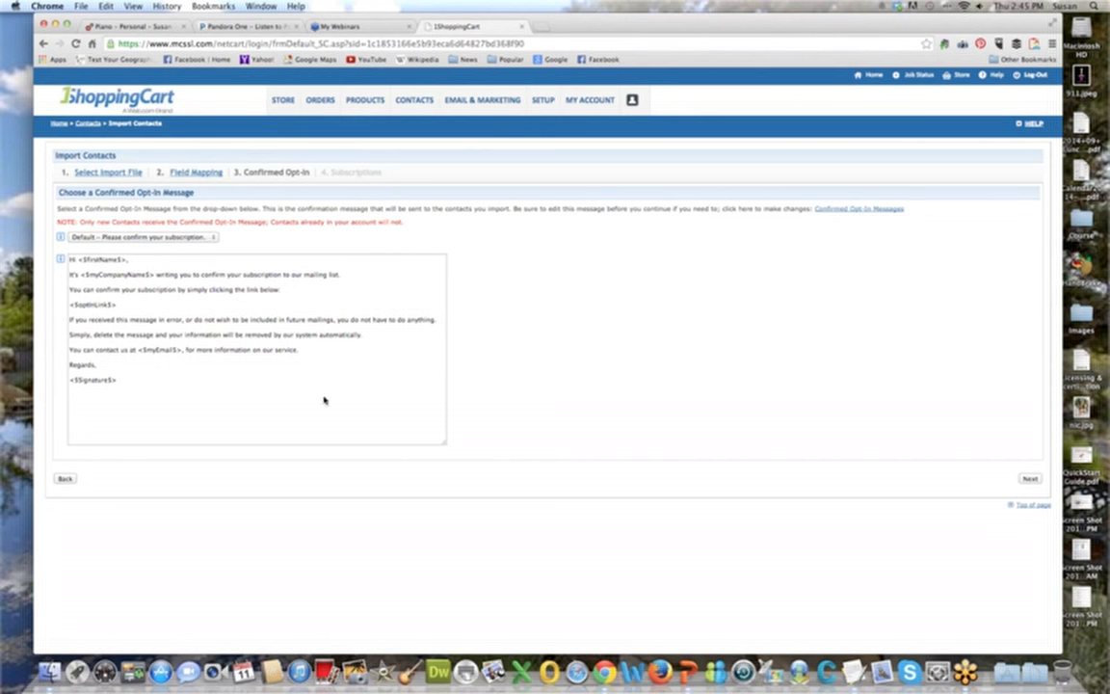
click(1029, 478)
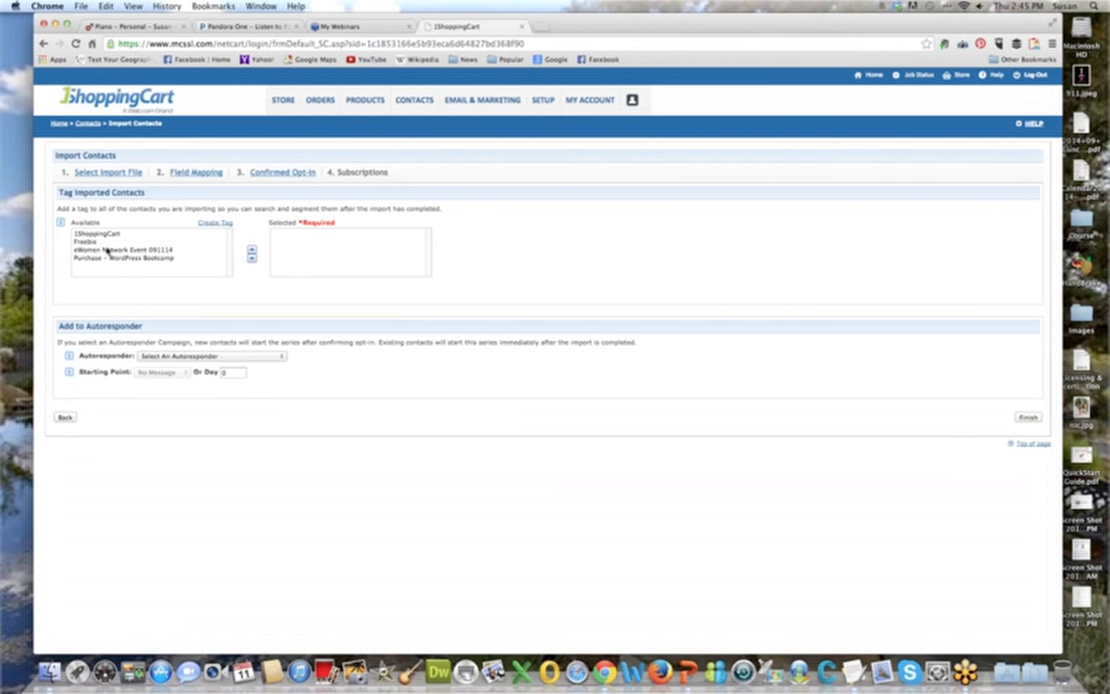
Add the 1ShoppingCart tag to all the contacts being imported.
click(102, 233)
click(251, 249)
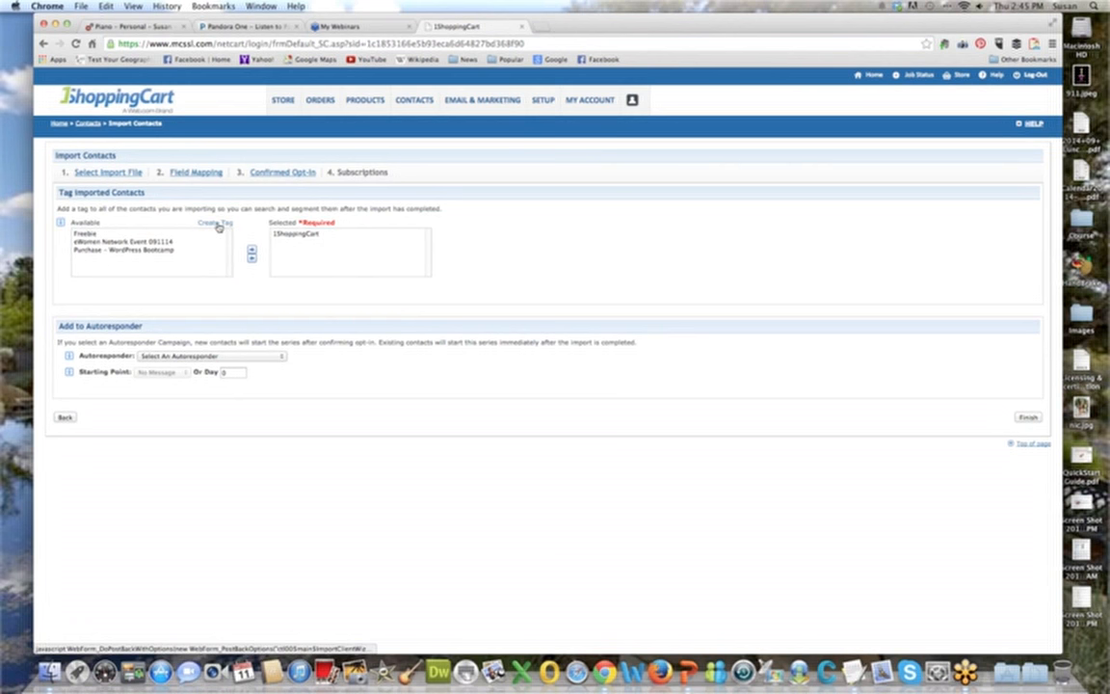
click(346, 240)
click(544, 250)
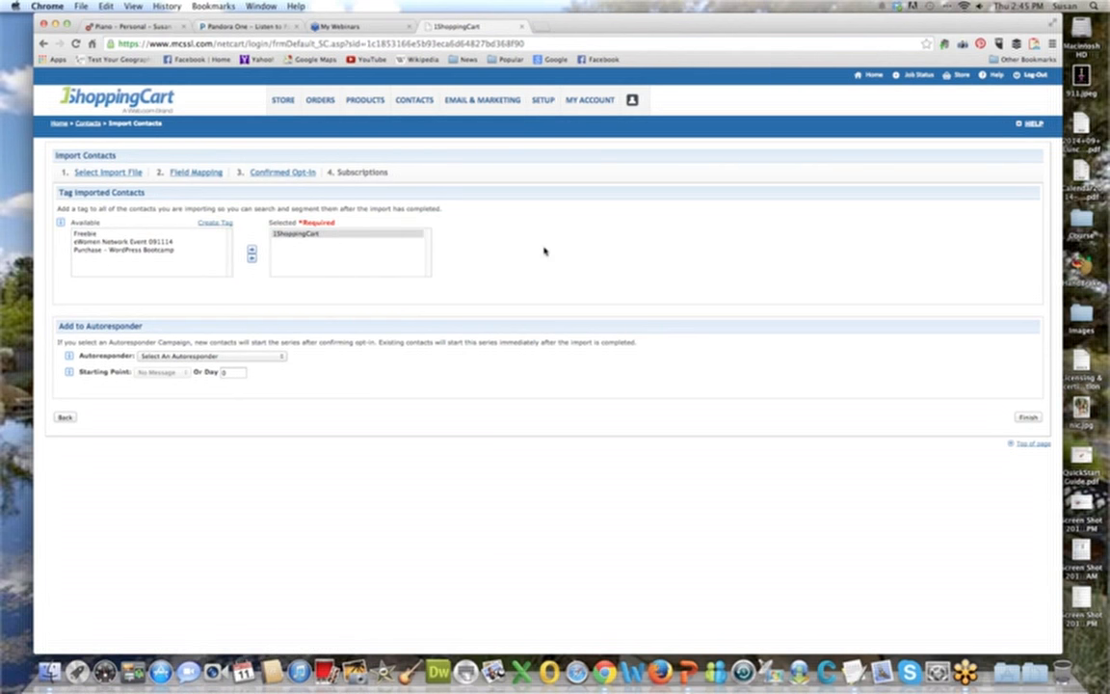
Assign the imported contacts to the "TM: Signup Webinar 1Shopping Cart Basics" autoresponder and choose the first message as the starting point.
click(275, 359)
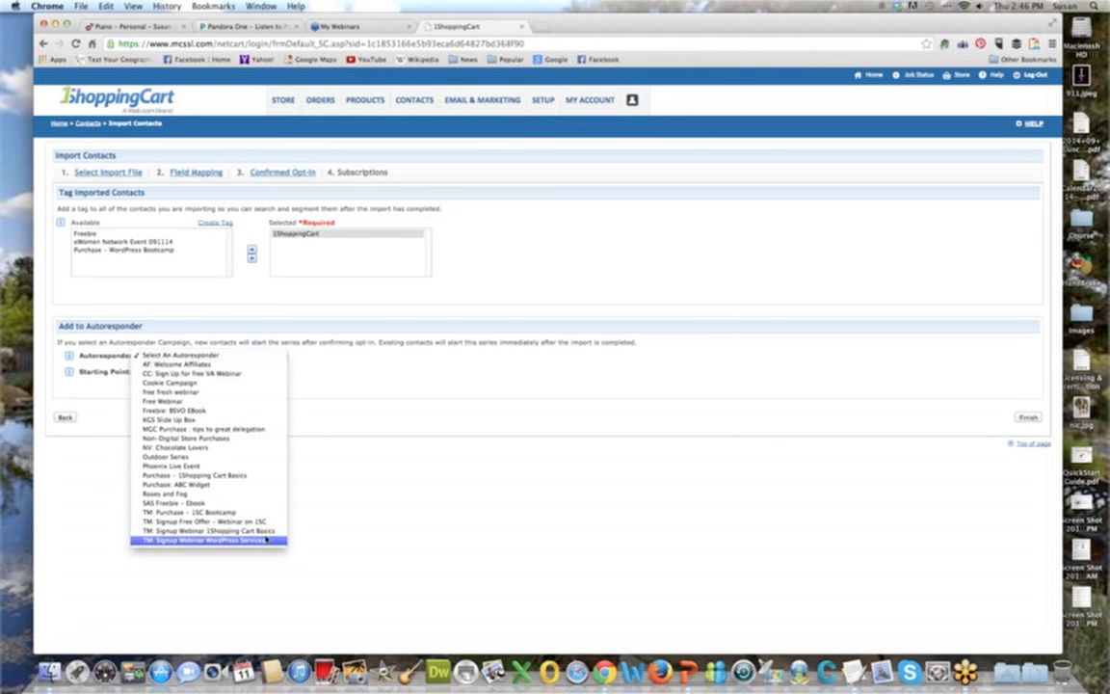
click(262, 530)
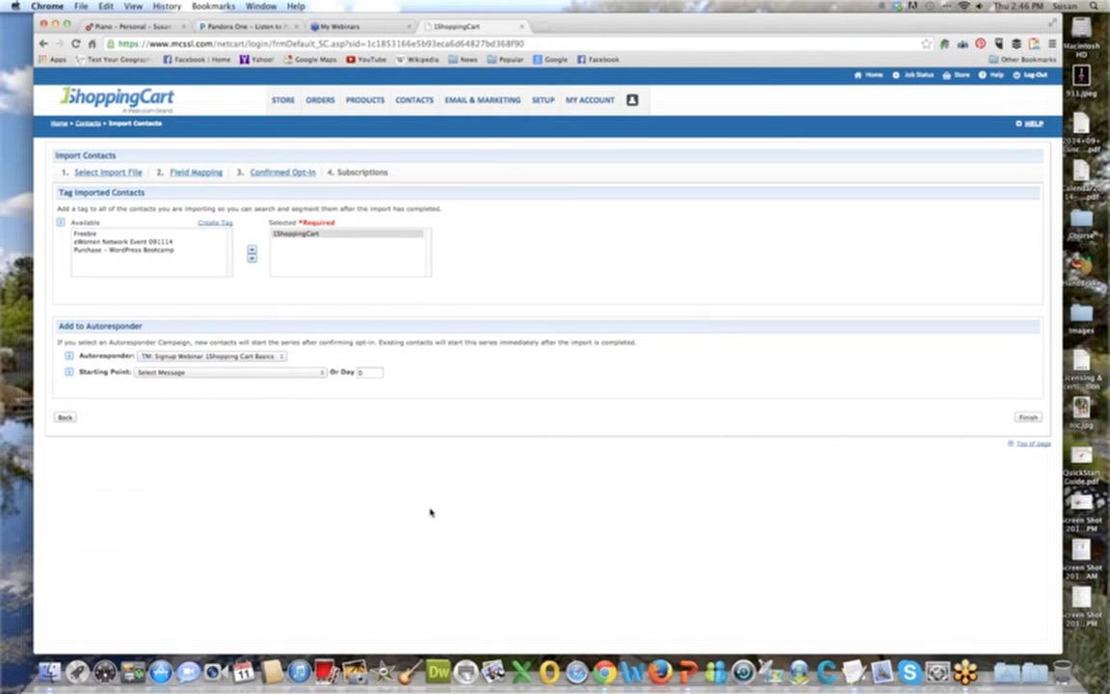
click(310, 372)
click(313, 383)
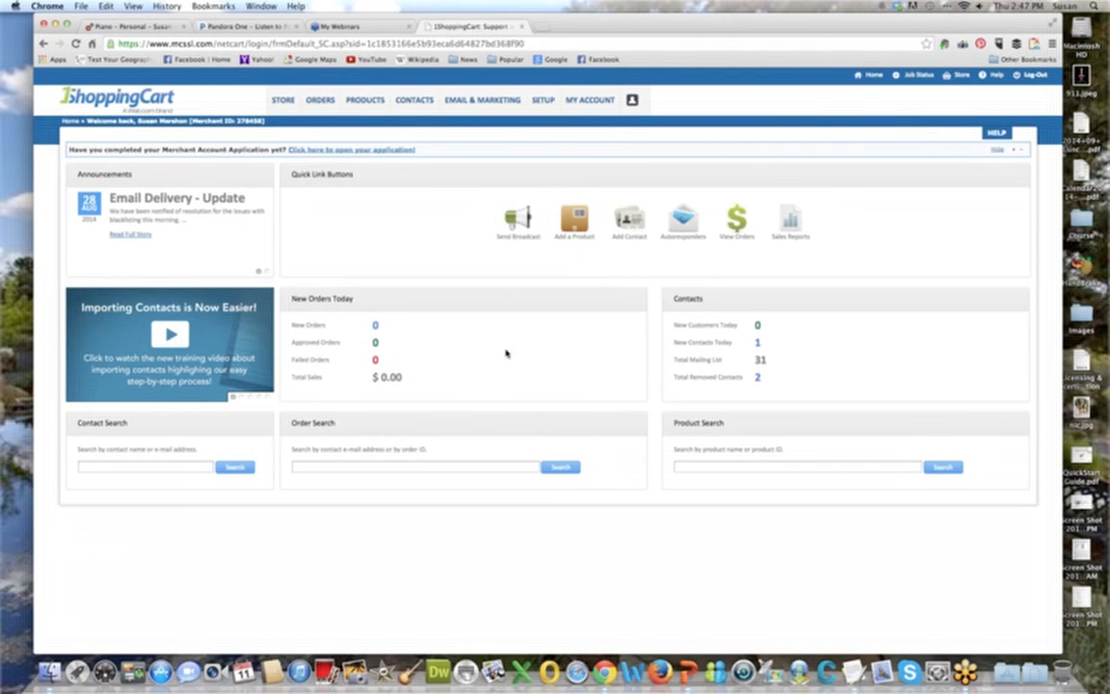
Switch to the PowerPoint slide show and go back from the Custom Fields slide to the Import & Export slide.
click(687, 680)
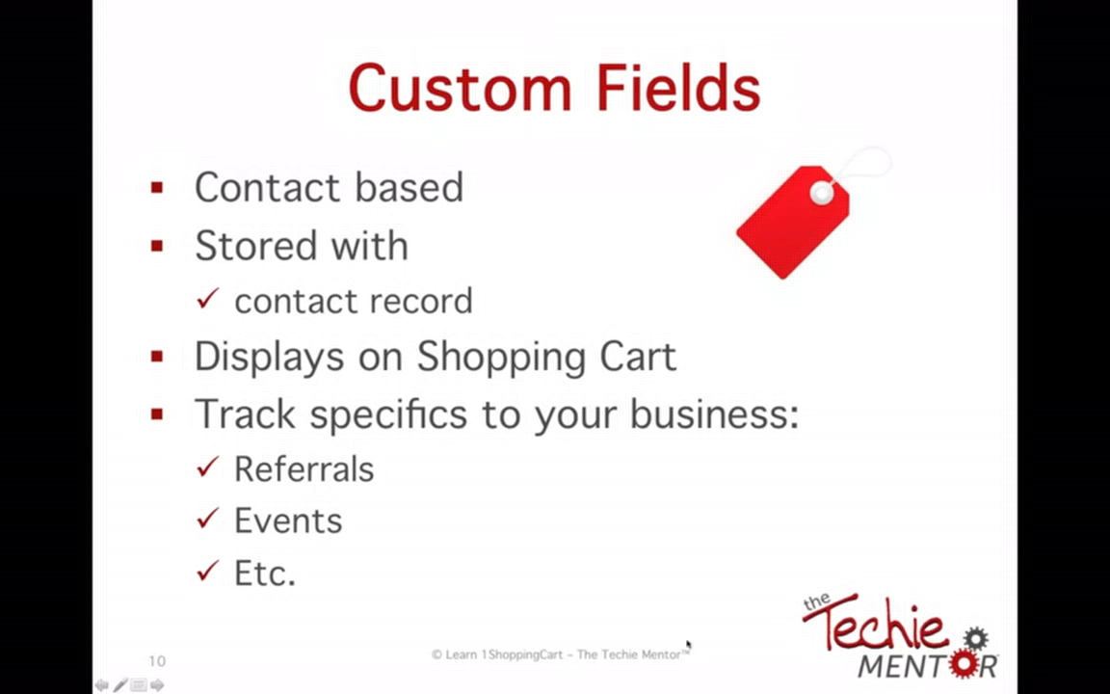
key(Left)
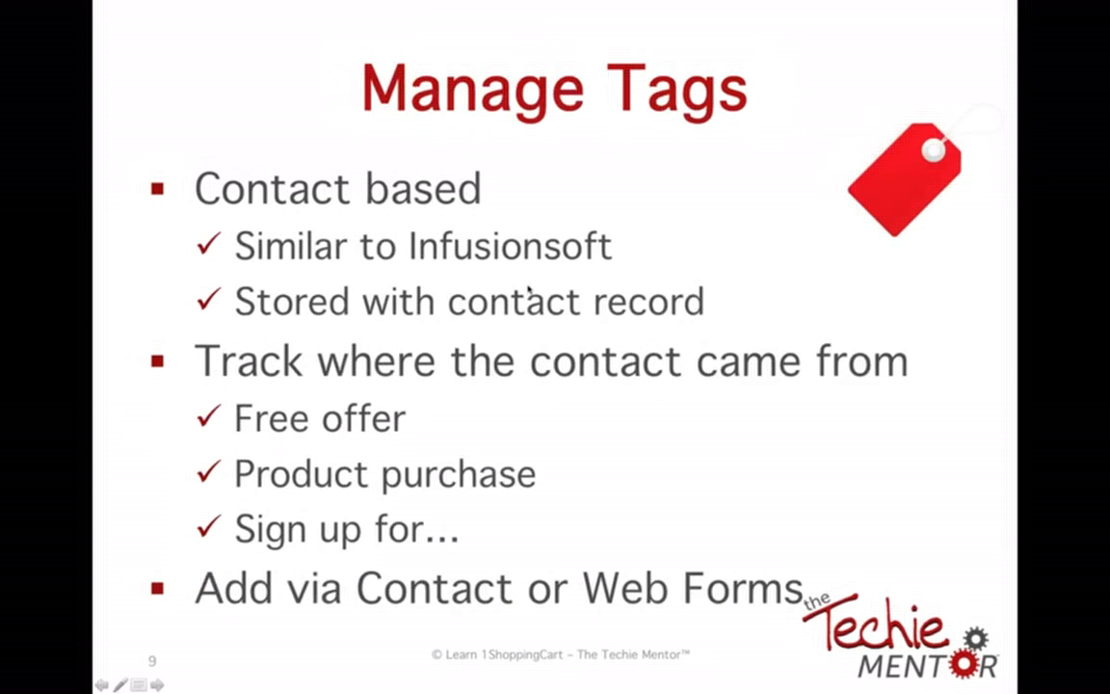
key(Left)
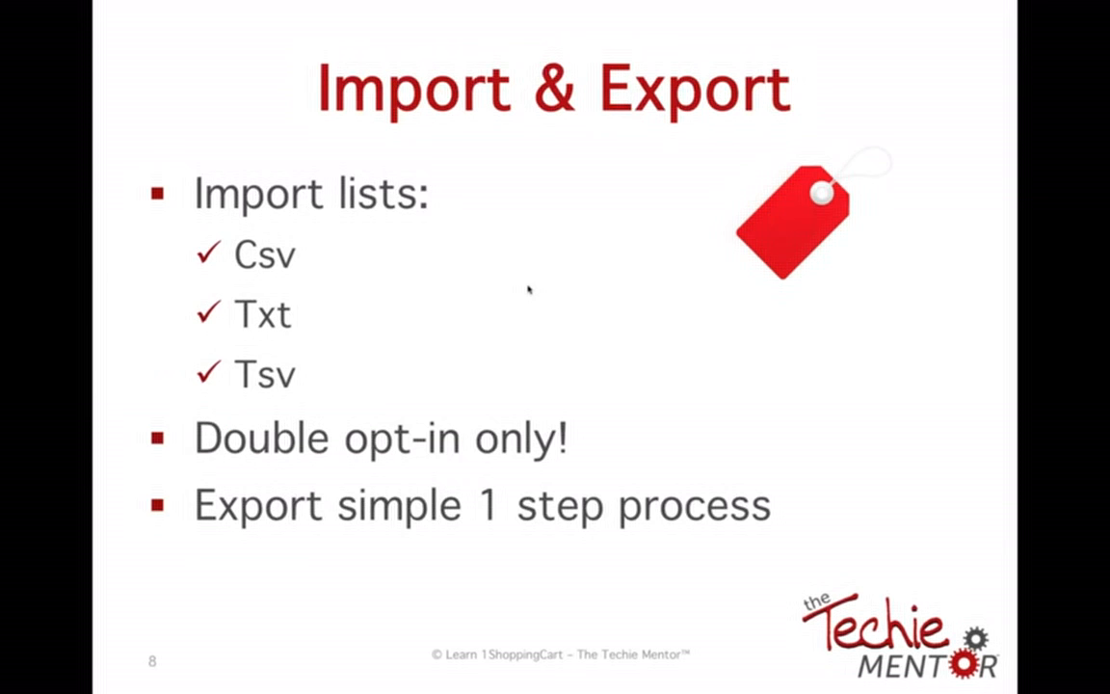
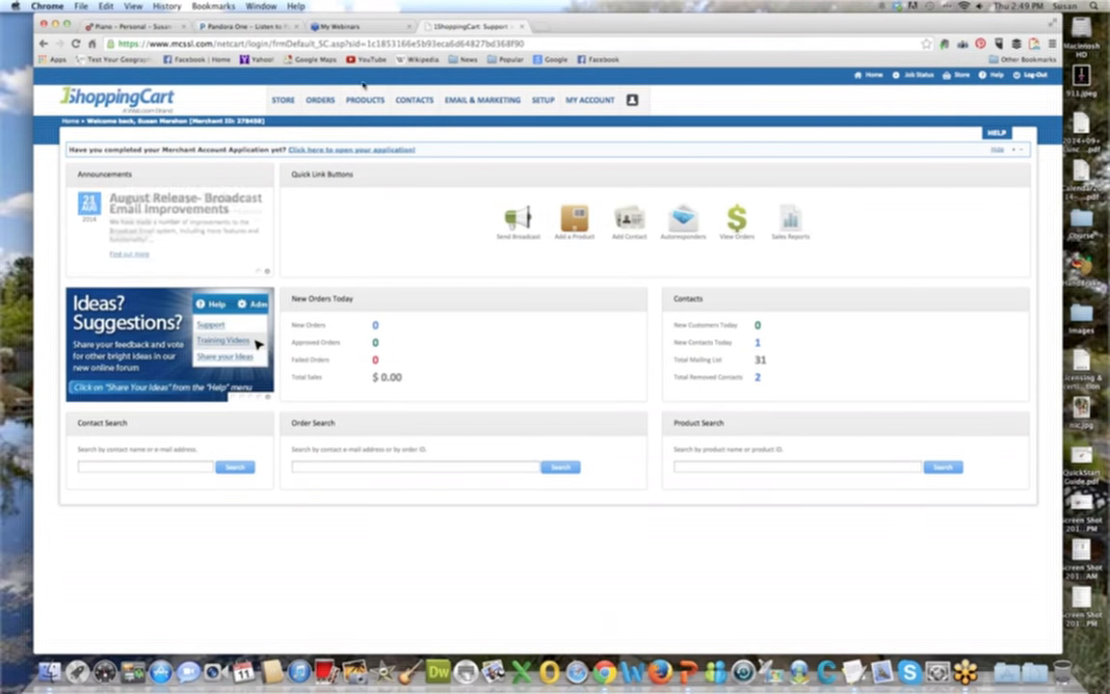
Open the product management list and start creating a new product.
mouse_move(367, 112)
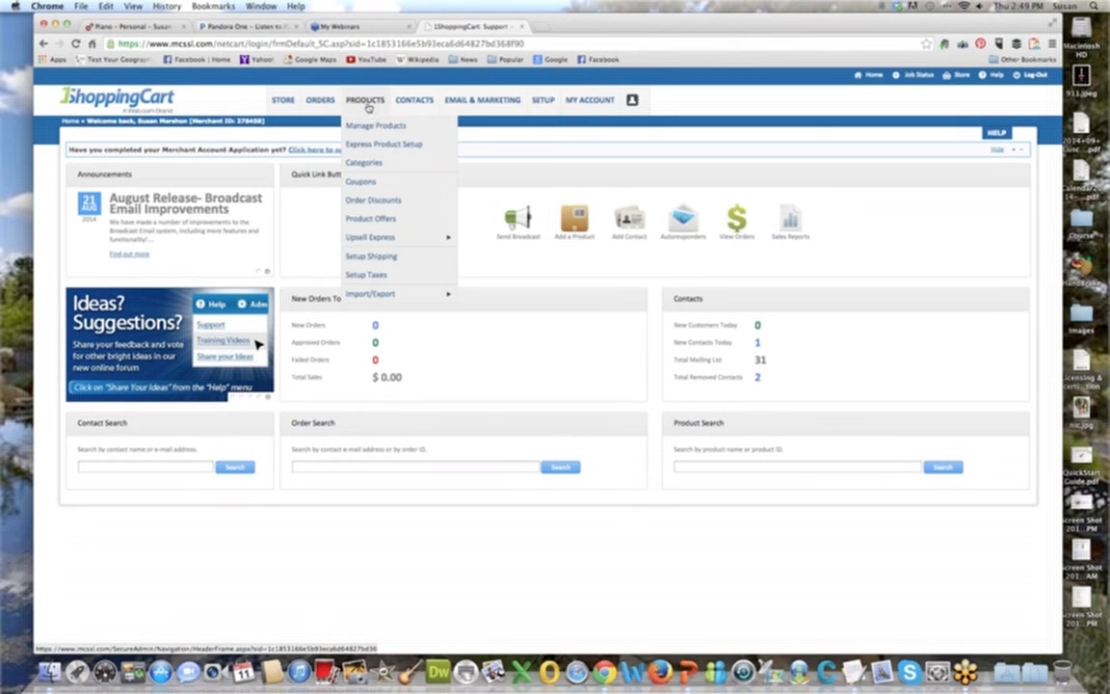
click(370, 131)
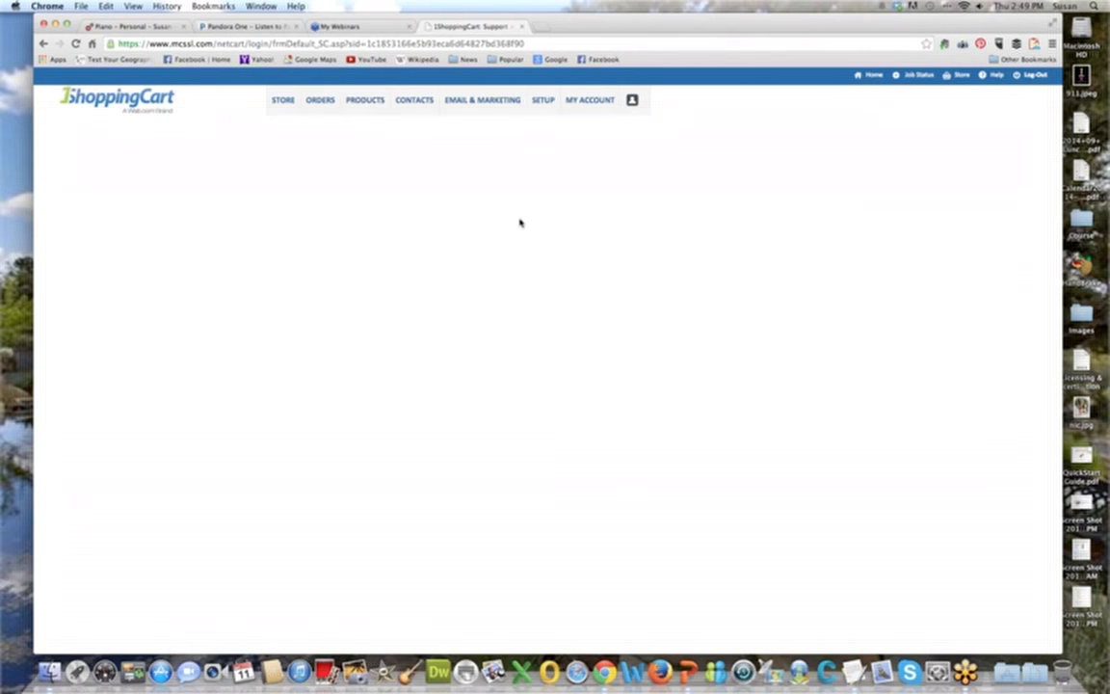
mouse_move(367, 108)
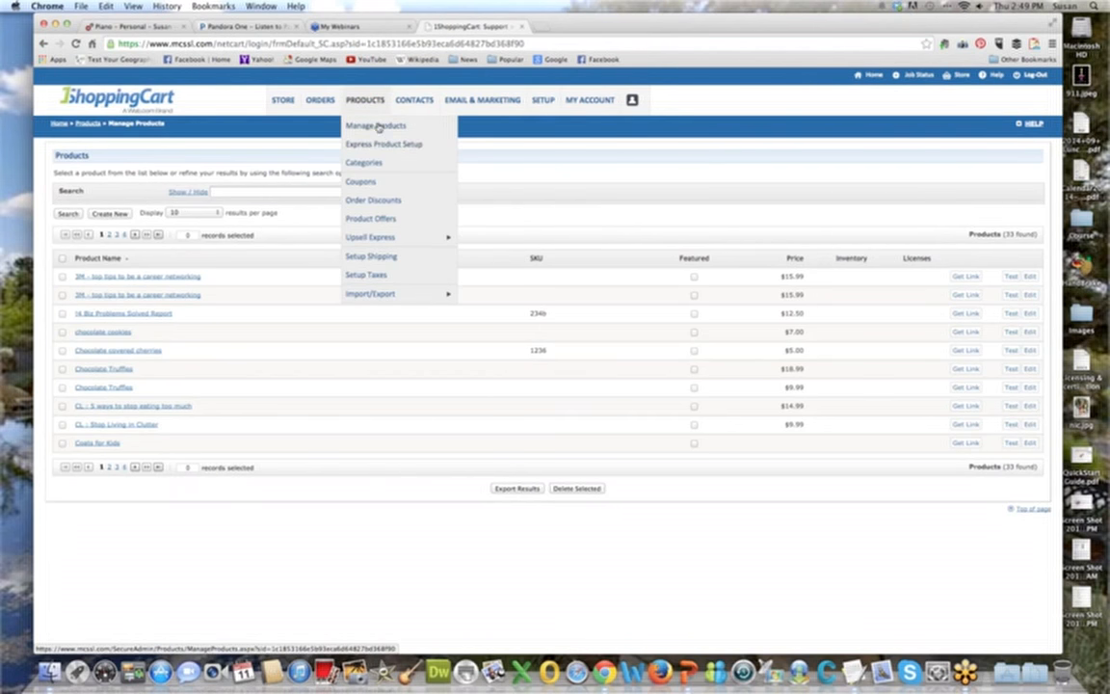
click(378, 128)
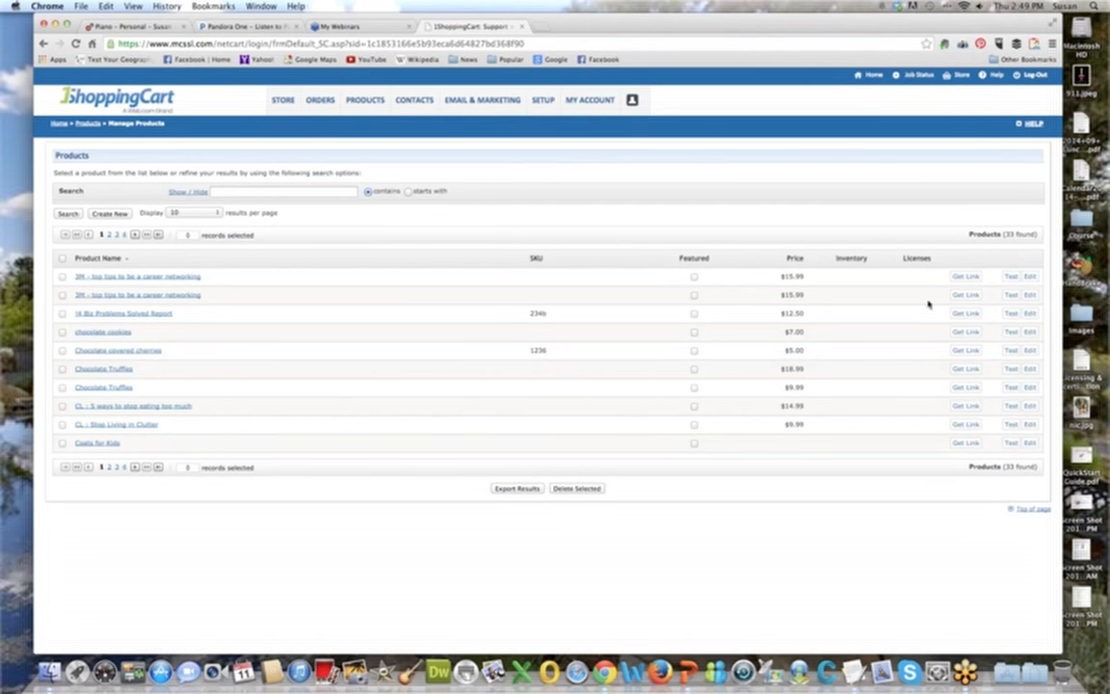
click(110, 214)
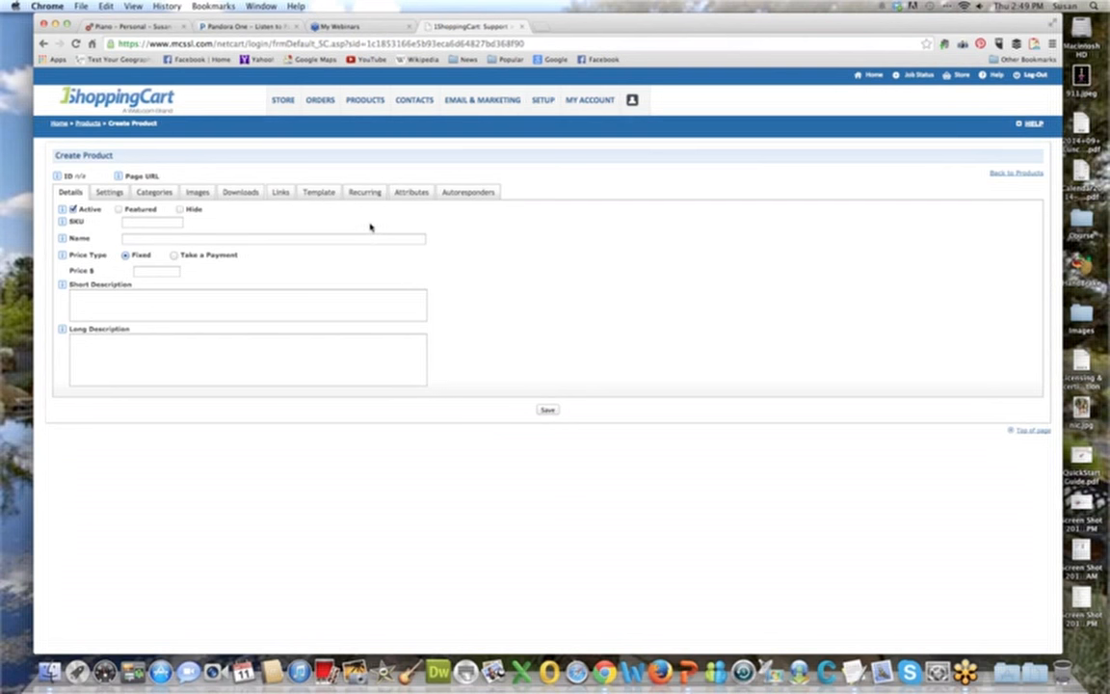
Keep the new product active and set its SKU to SKU1122.
click(62, 208)
click(73, 209)
click(72, 209)
click(148, 221)
text(SKU1122)
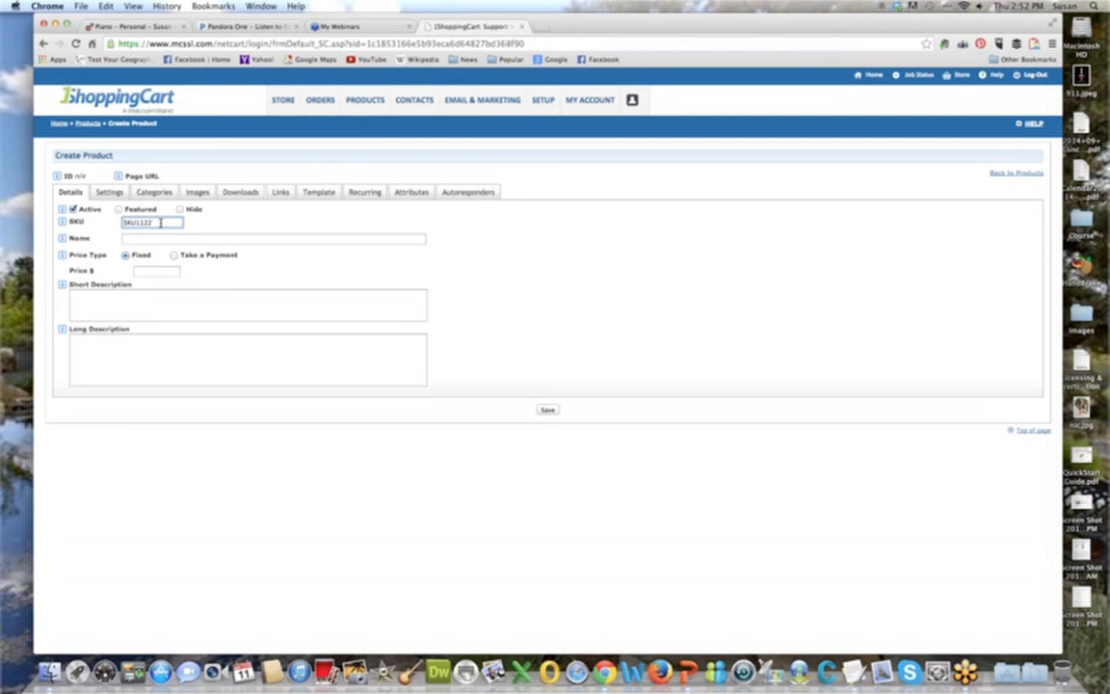
key(Tab)
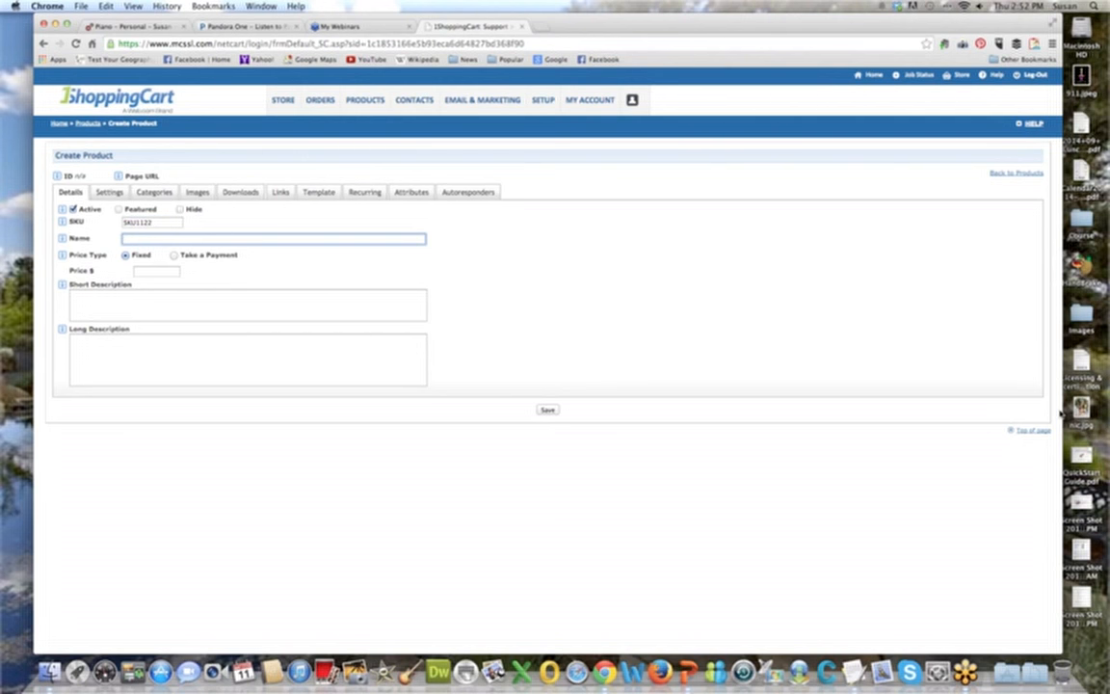
Name the product "SS: Package Your VA Expertise Mini-Camp Self Study Kit" using the suggested earlier entry.
click(294, 238)
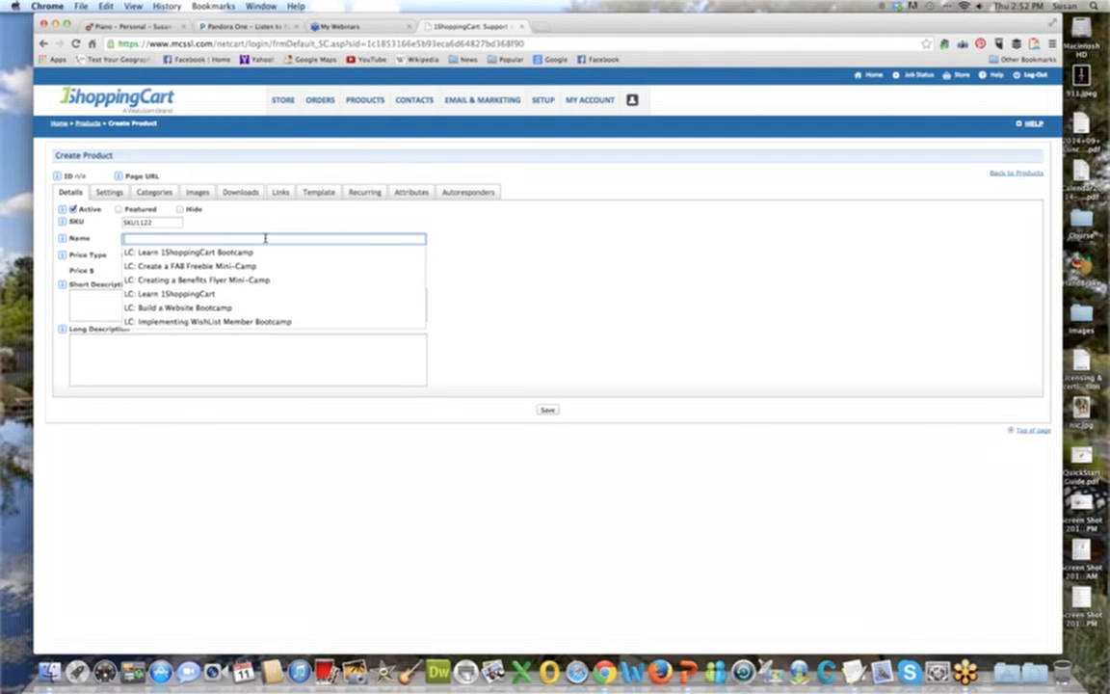
text(S)
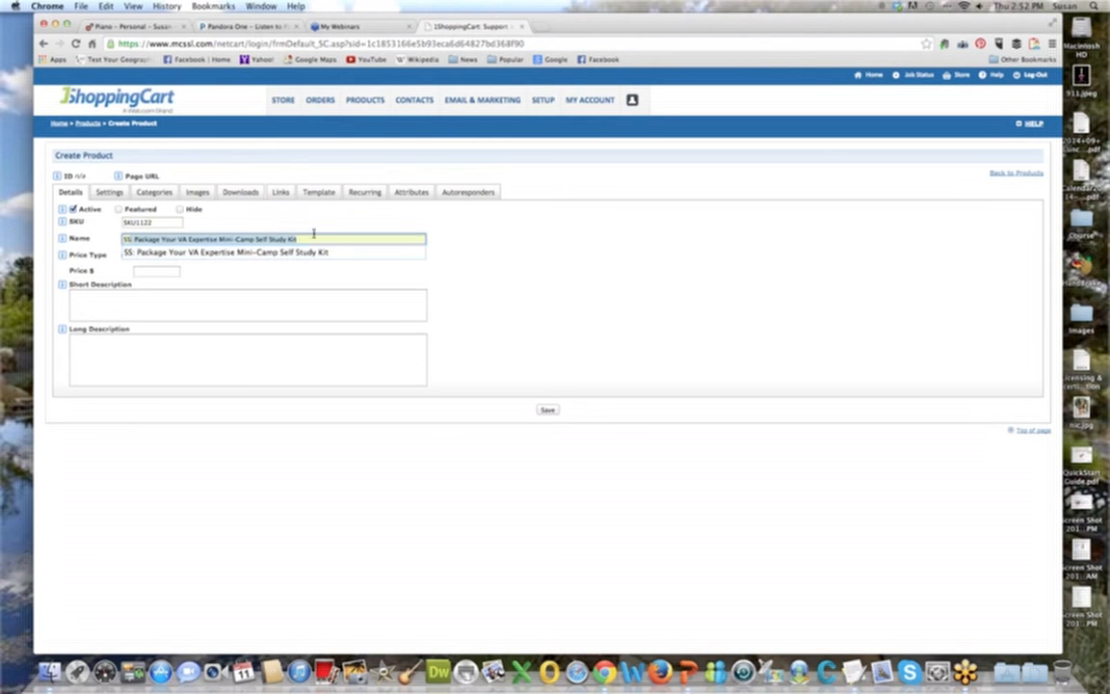
key(BackSpace)
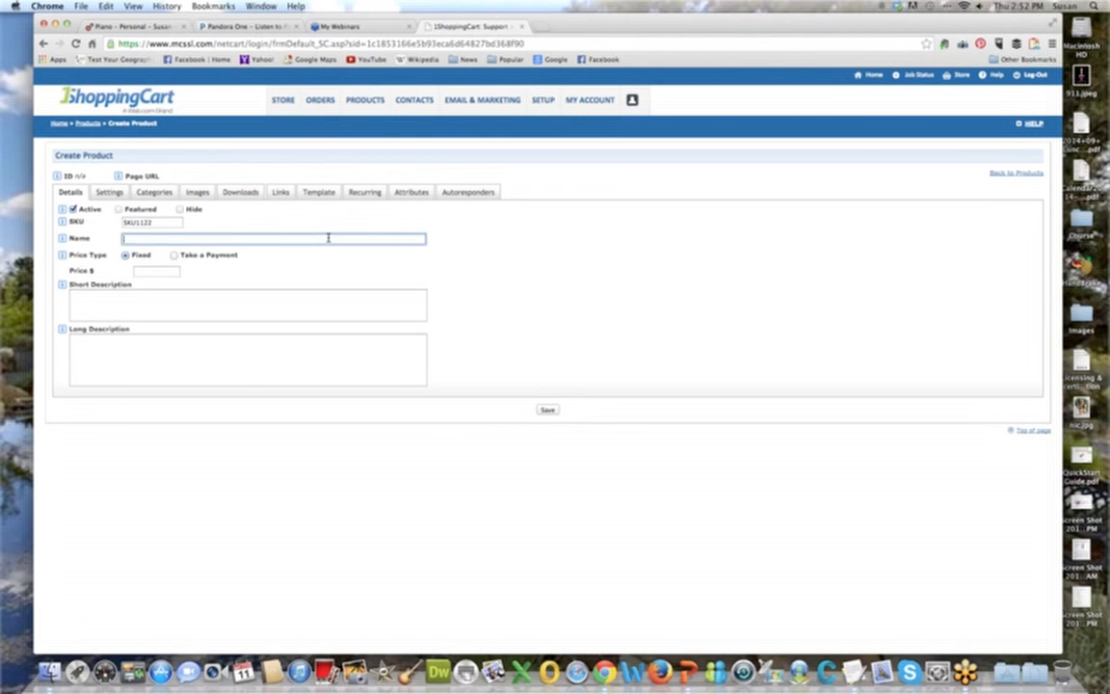
text(MC)
key(BackSpace)
key(BackSpace)
text(SS)
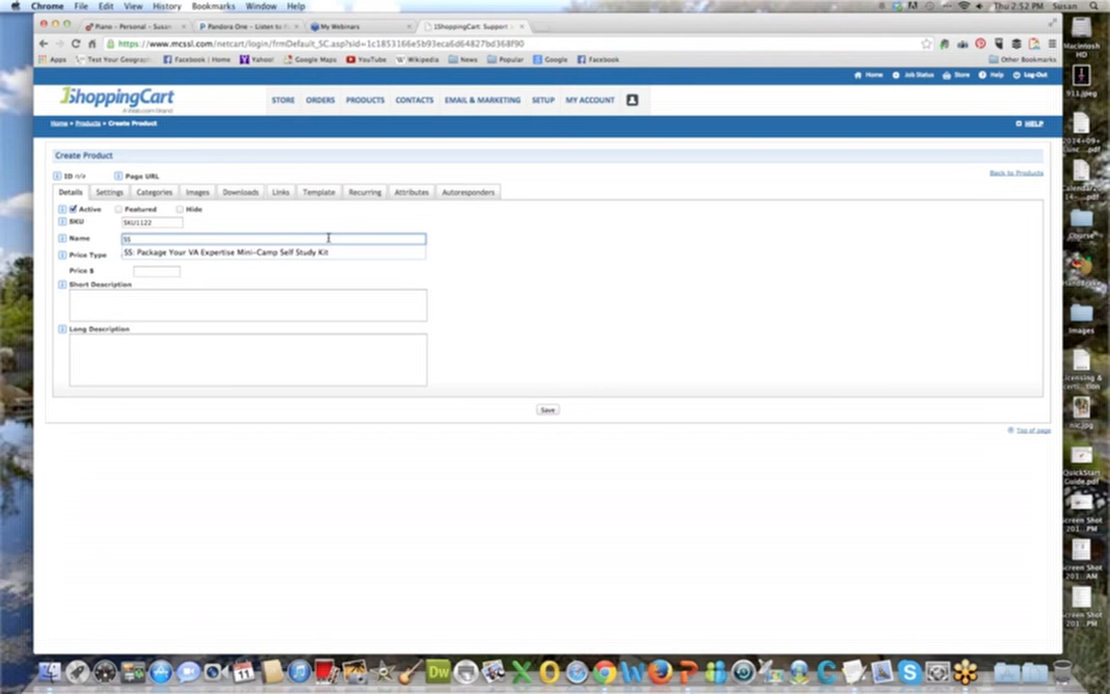
key(Down)
key(Return)
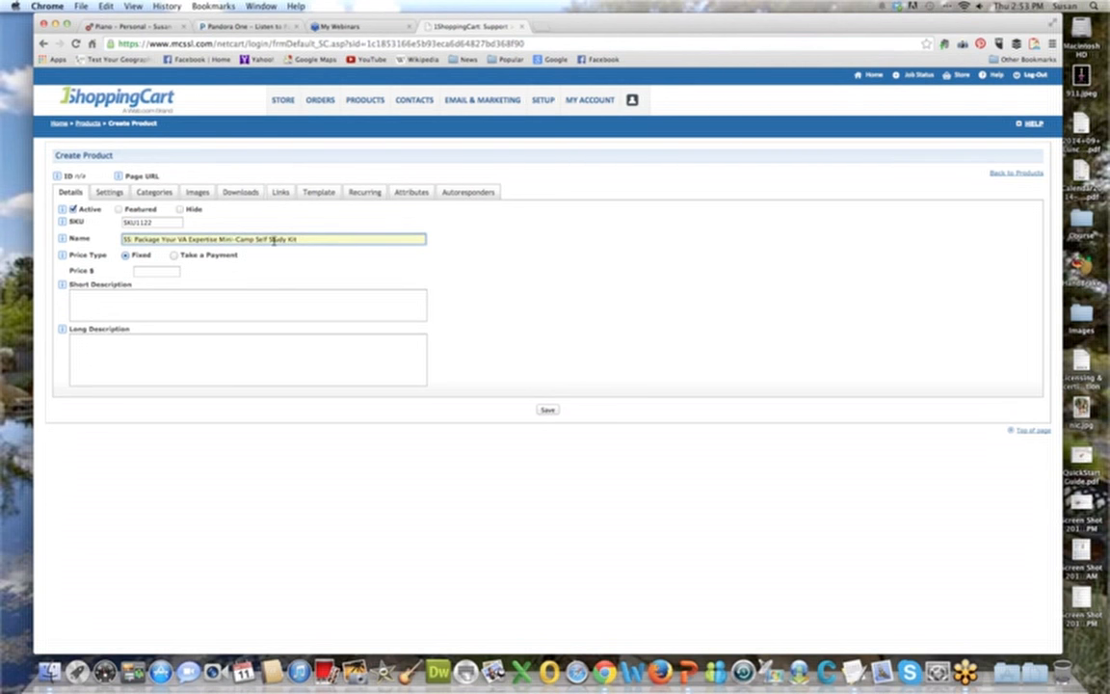
click(317, 239)
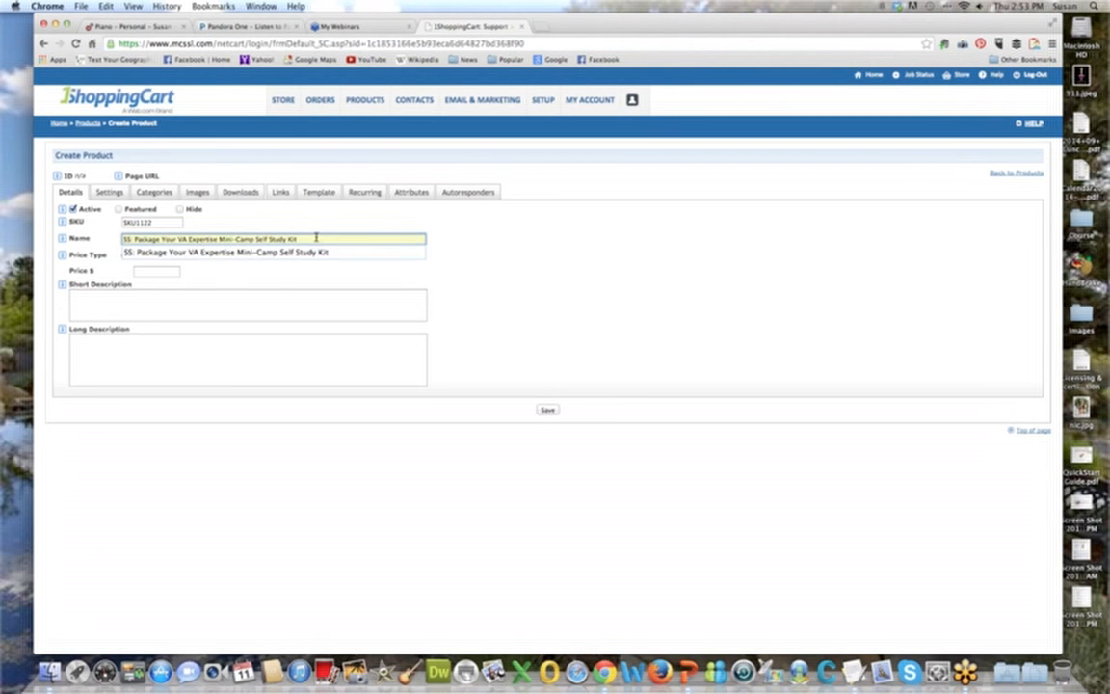
click(327, 223)
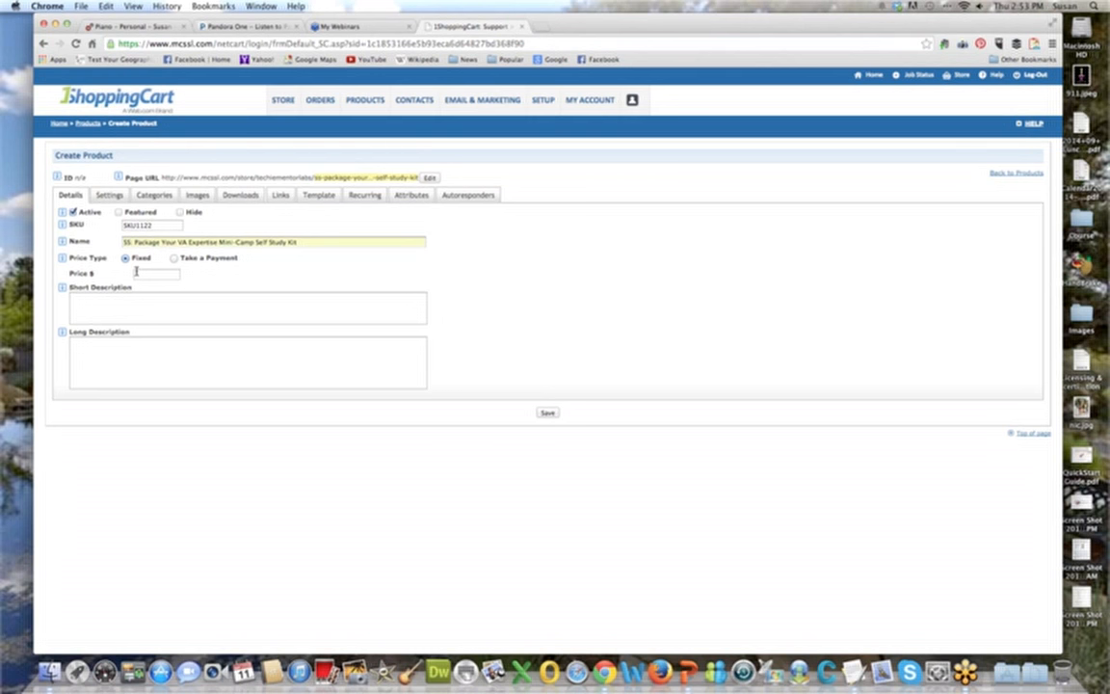
click(274, 240)
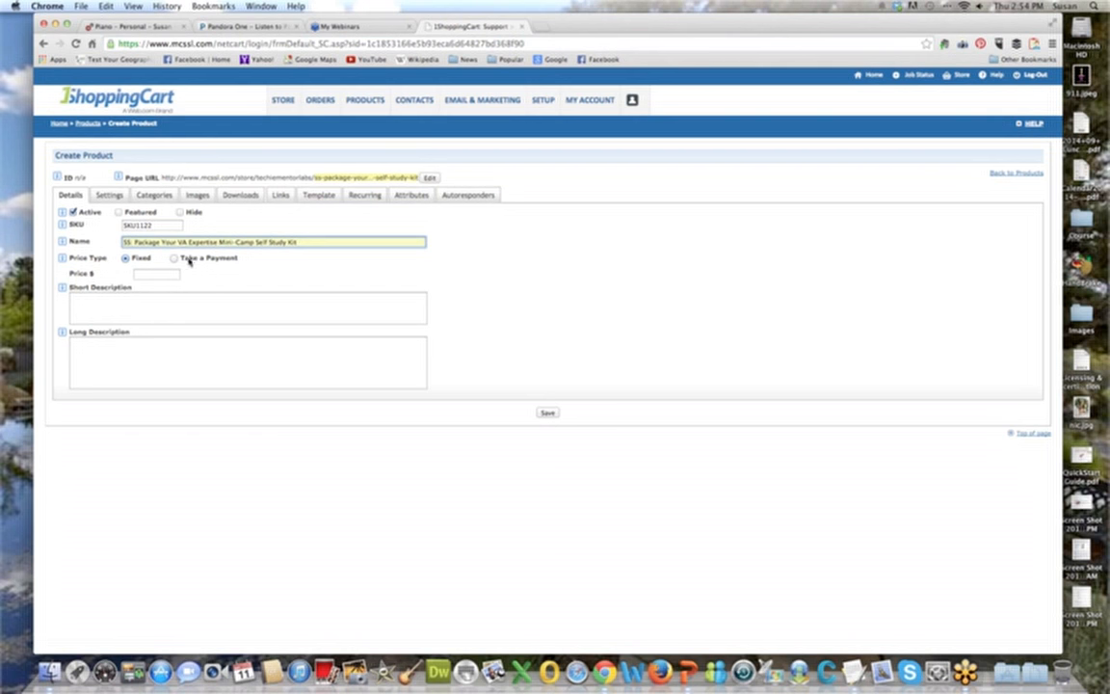
Set the product's fixed price to 69.00 dollars.
click(157, 274)
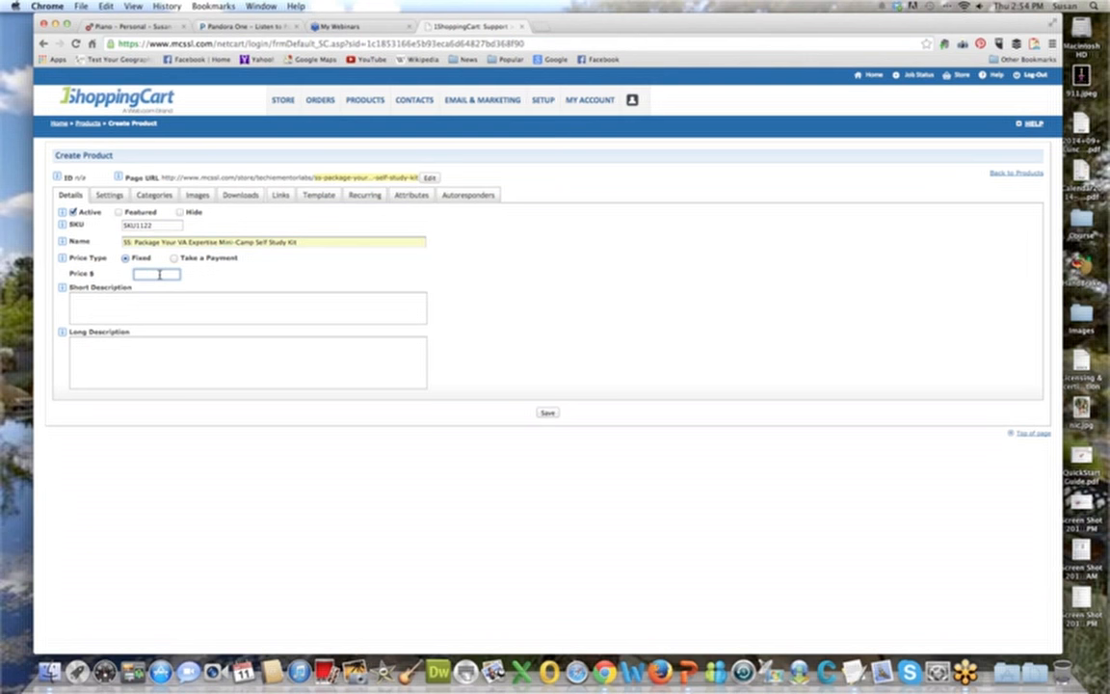
text(1200)
key(BackSpace)
key(BackSpace)
key(BackSpace)
key(BackSpace)
text(69.00)
click(236, 277)
Check the description help and enter the short description "Package your VA Expertise Mini-Camp Self Study Kit" with "4 hour recording" on a second line.
click(61, 287)
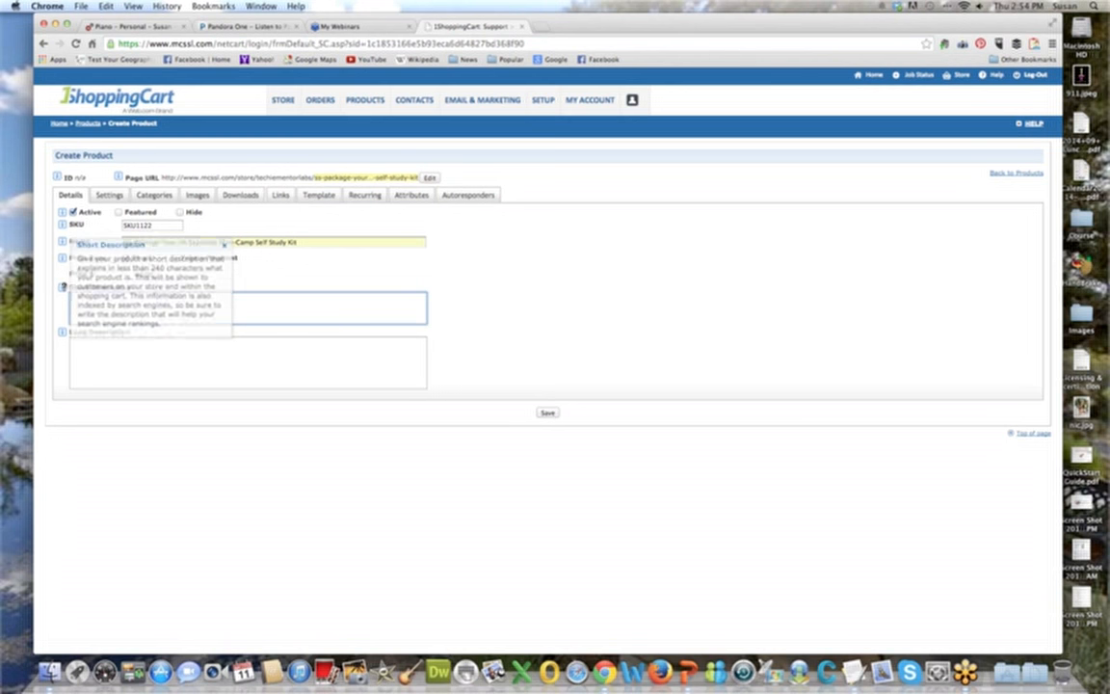
click(62, 331)
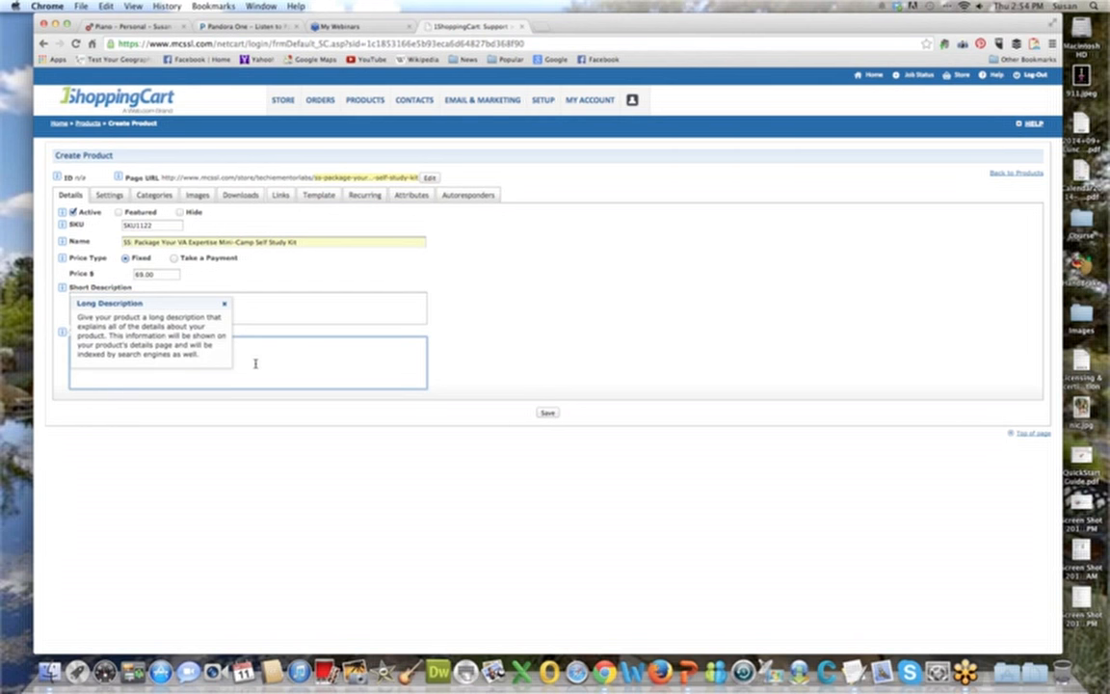
click(256, 301)
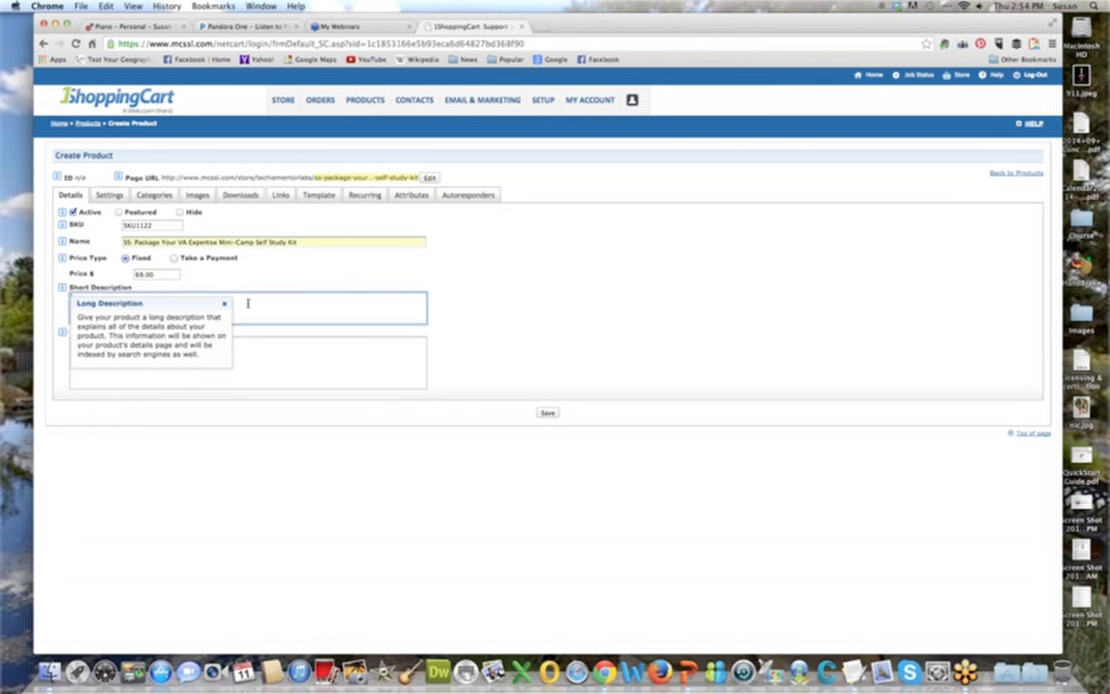
click(222, 304)
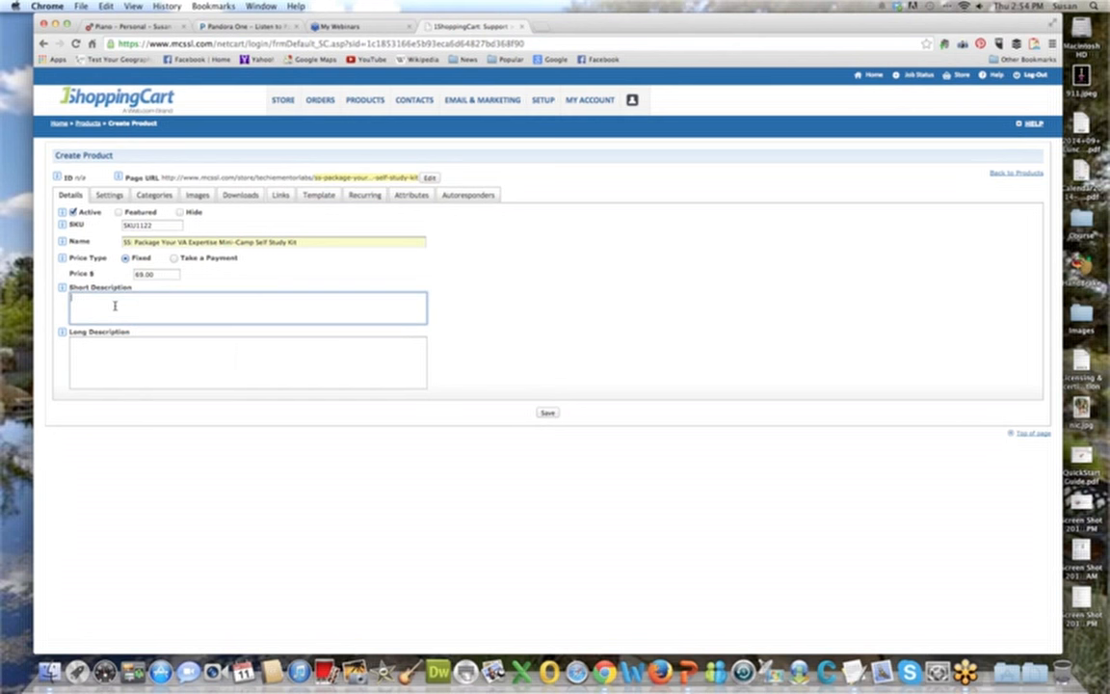
text(Package your VA Expertise Mini-Camp Self Study Kit)
key(Return)
text(4 ho)
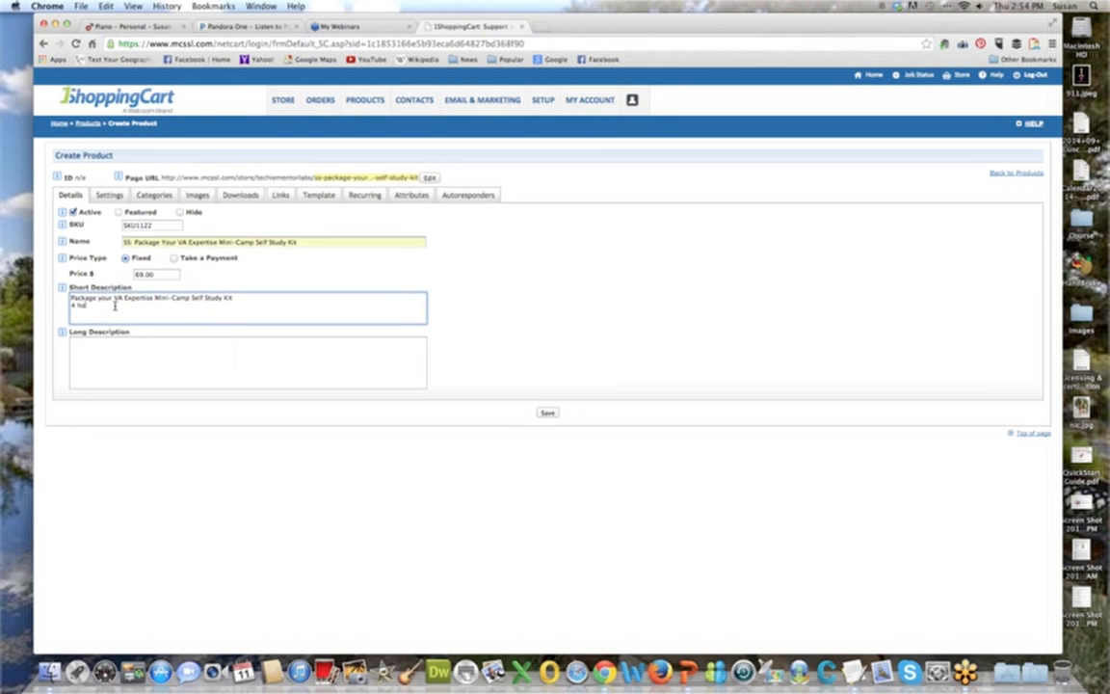
text(urs of)
key(BackSpace)
key(BackSpace)
key(BackSpace)
key(BackSpace)
text(recording)
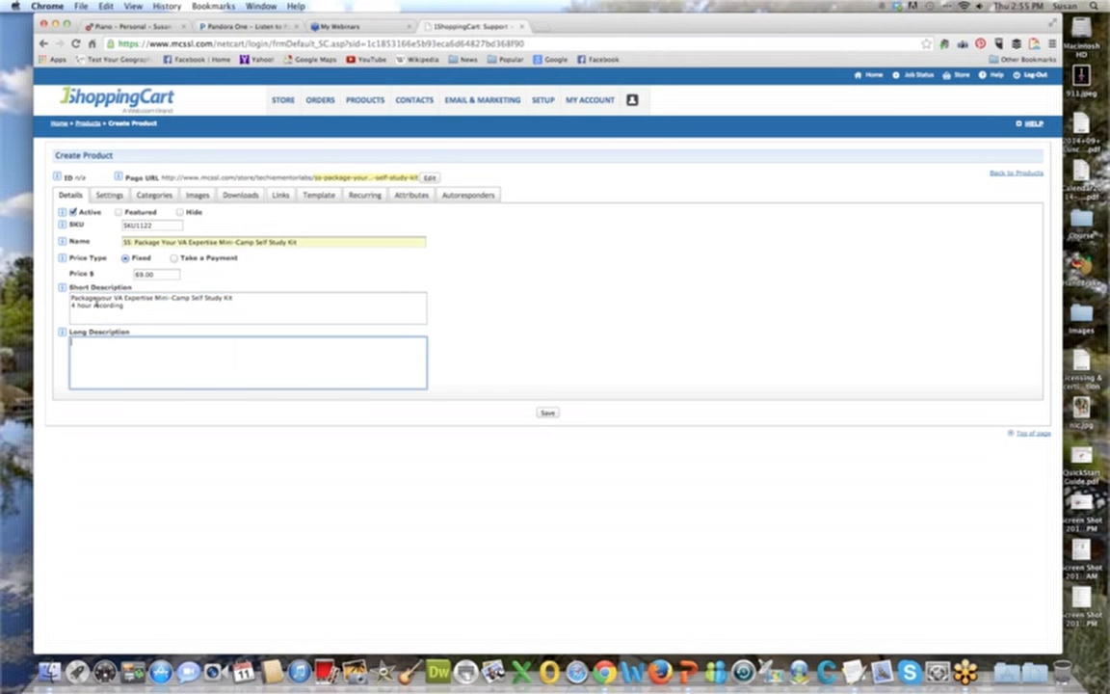
Copy the short description into the long description, add the line "The Techie Mentor" and save the product.
drag(156, 306, 60, 300)
key(super+c)
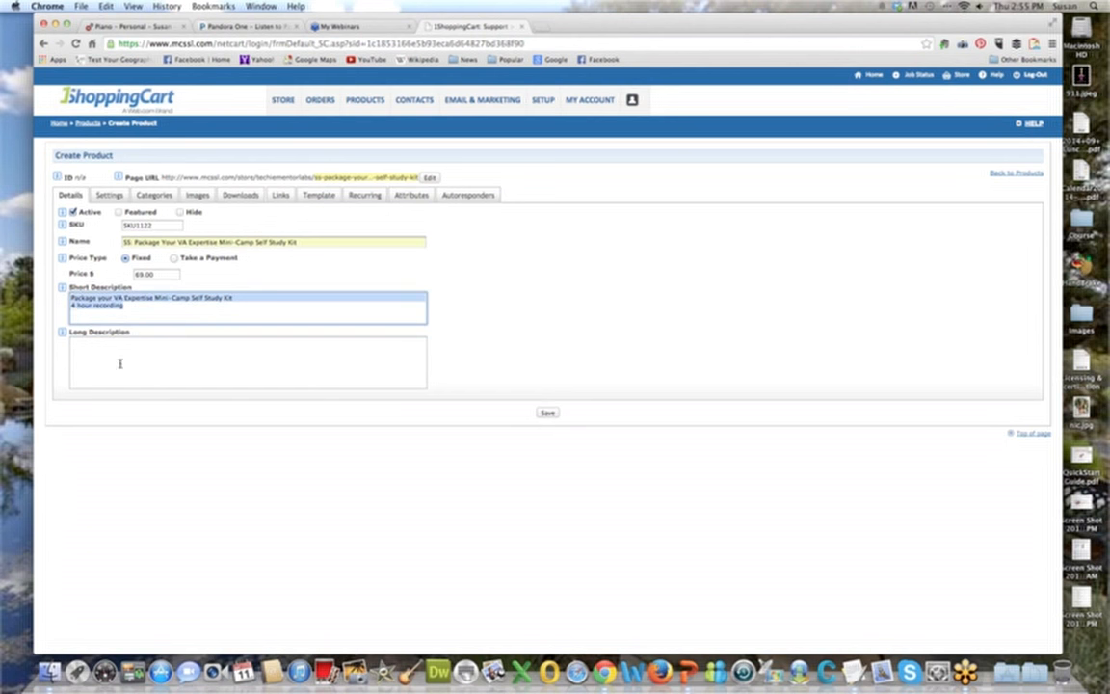
click(136, 355)
key(super+v)
text(The)
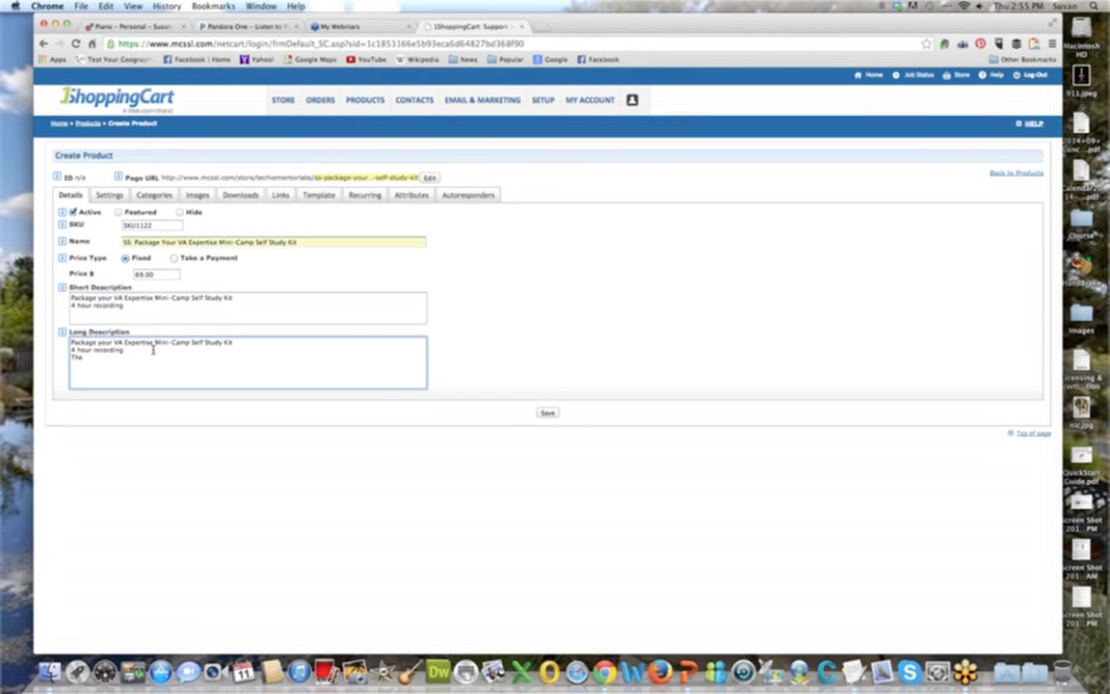
text( Techie Mentor)
click(549, 333)
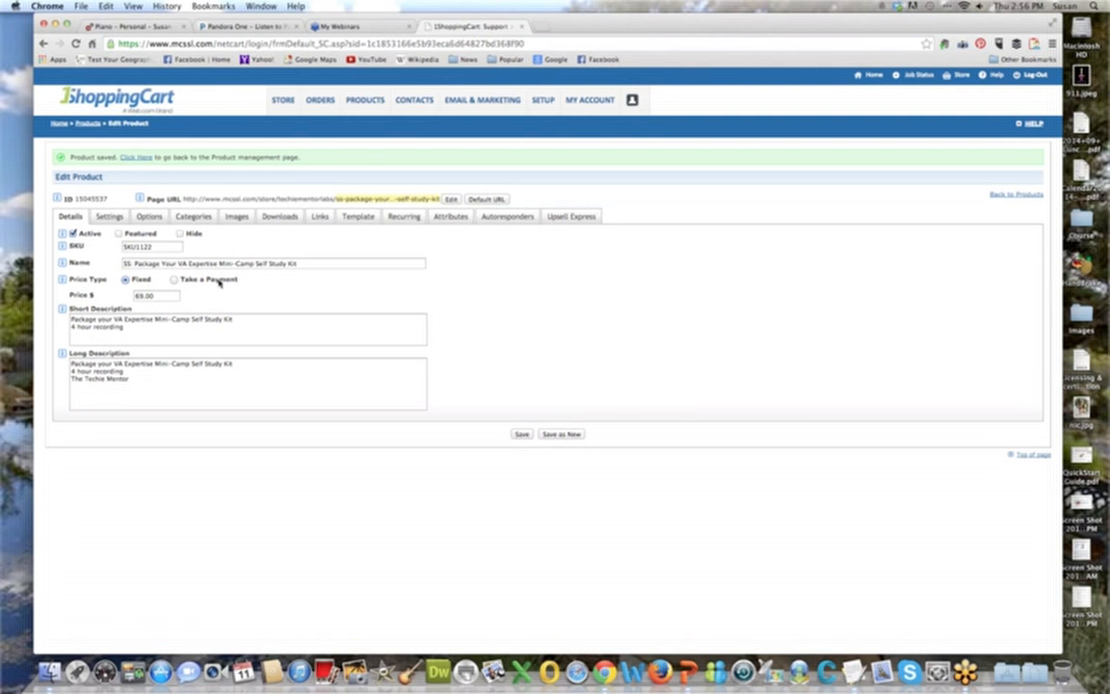
Try the Take a Payment price type with default 1.00, minimum 10.00 and maximum 40.00, returning to Fixed pricing before saving.
click(174, 280)
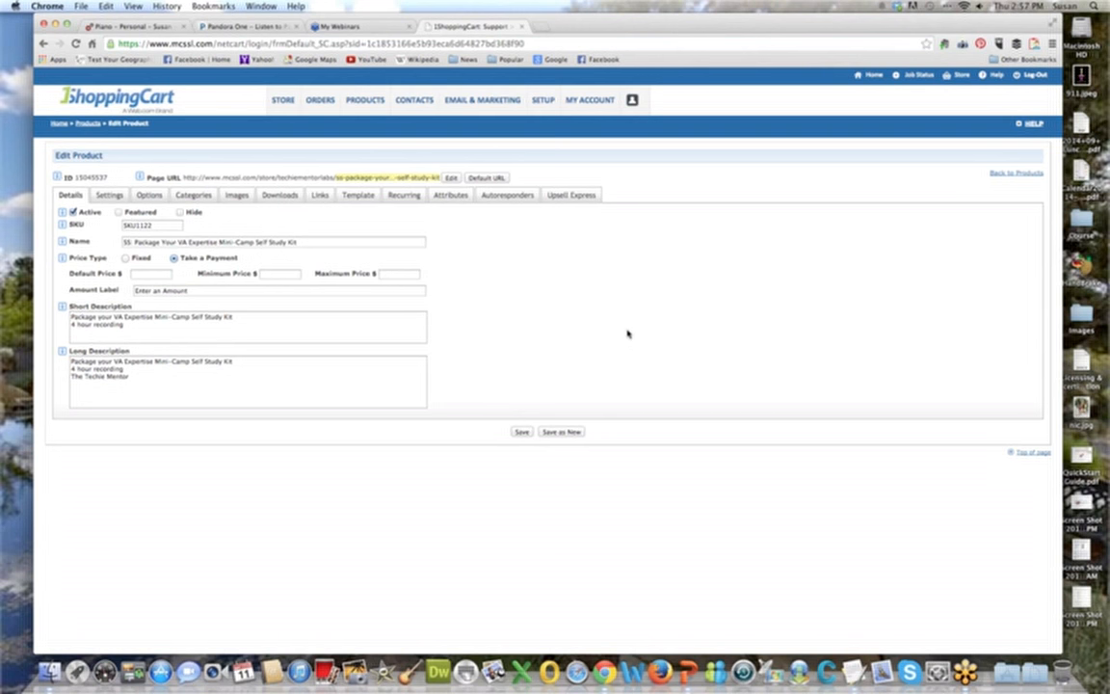
click(158, 273)
text(1.00)
key(Tab)
text(10.00)
key(BackSpace)
key(BackSpace)
text(00)
key(Tab)
text(40.00)
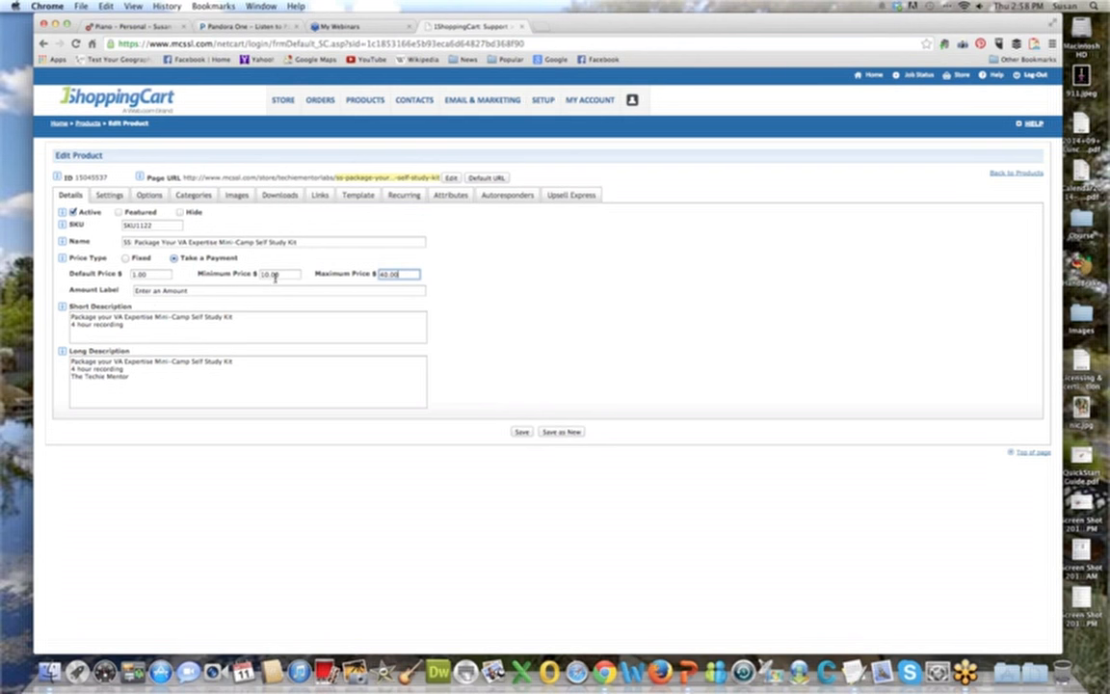
click(206, 286)
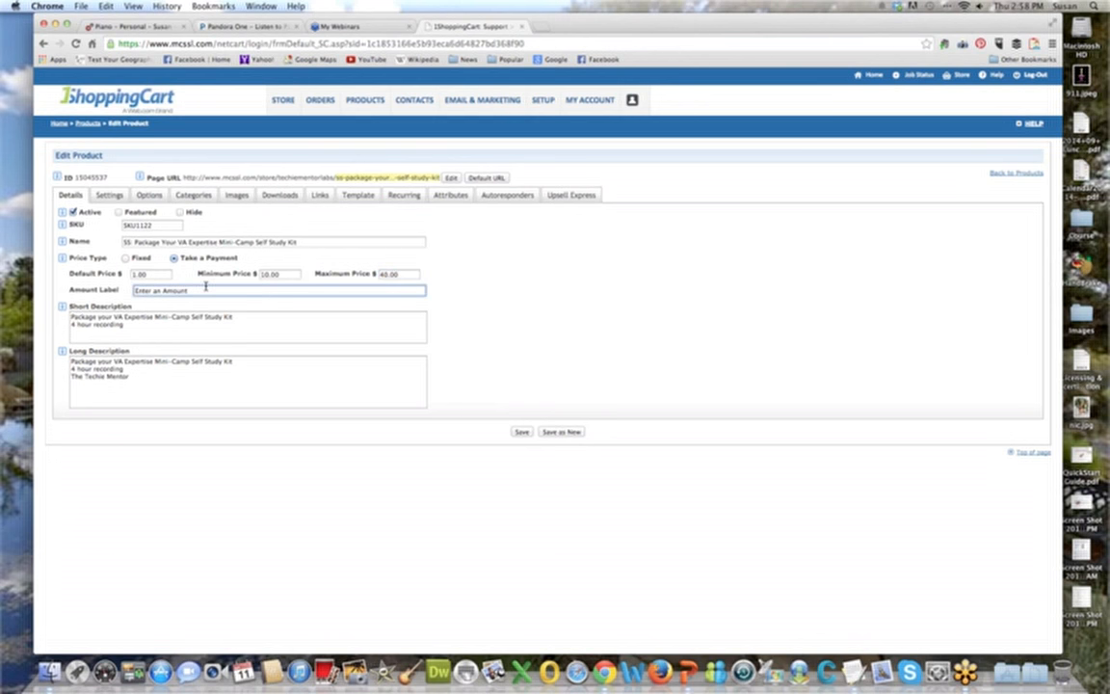
click(127, 258)
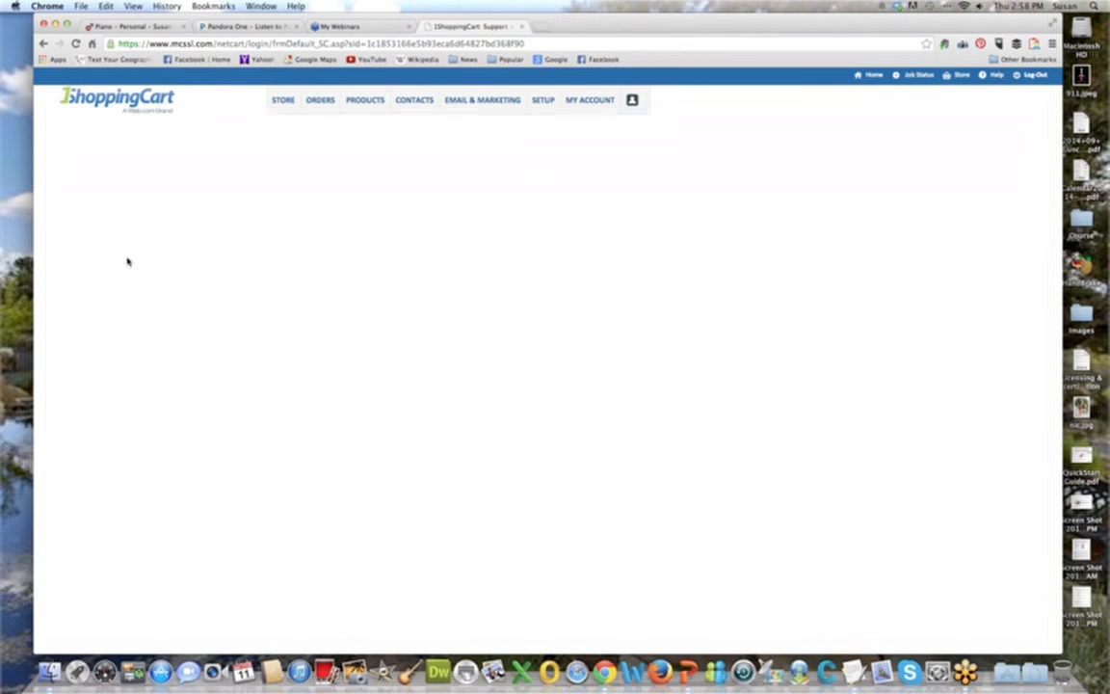
click(521, 414)
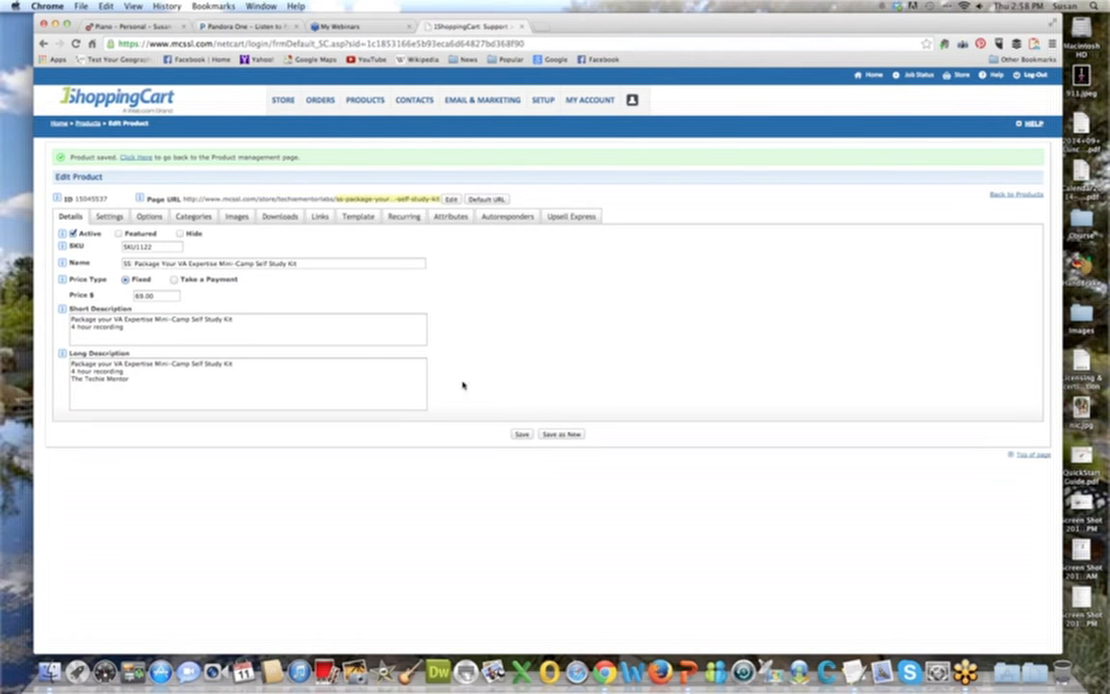
double_click(92, 199)
triple_click(93, 199)
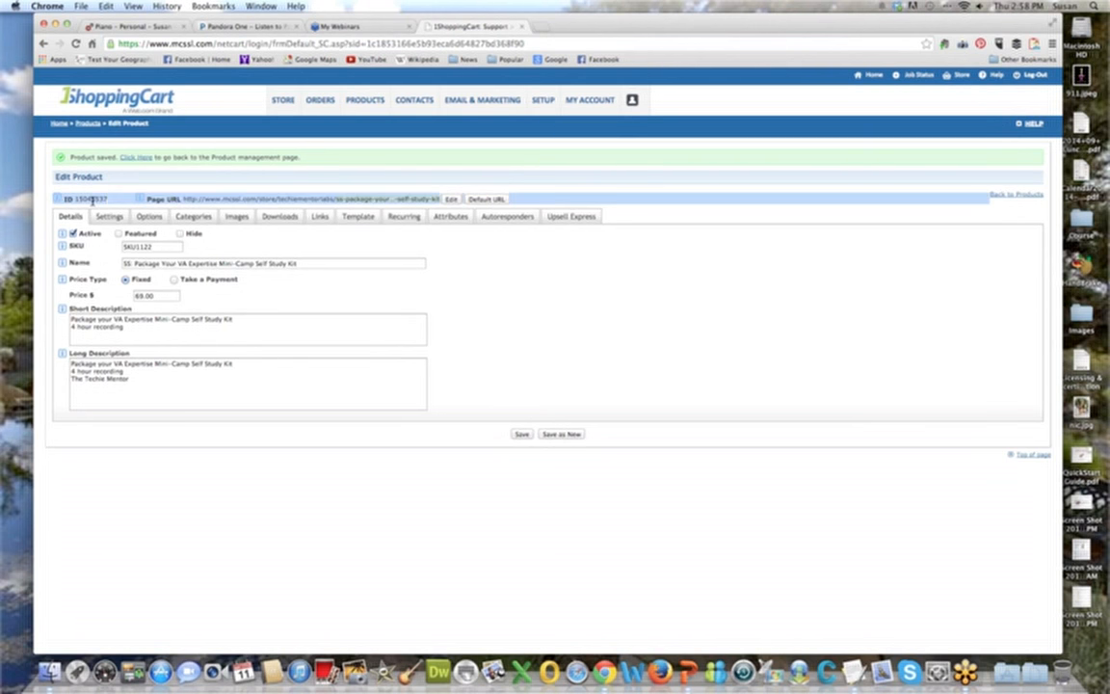
click(446, 291)
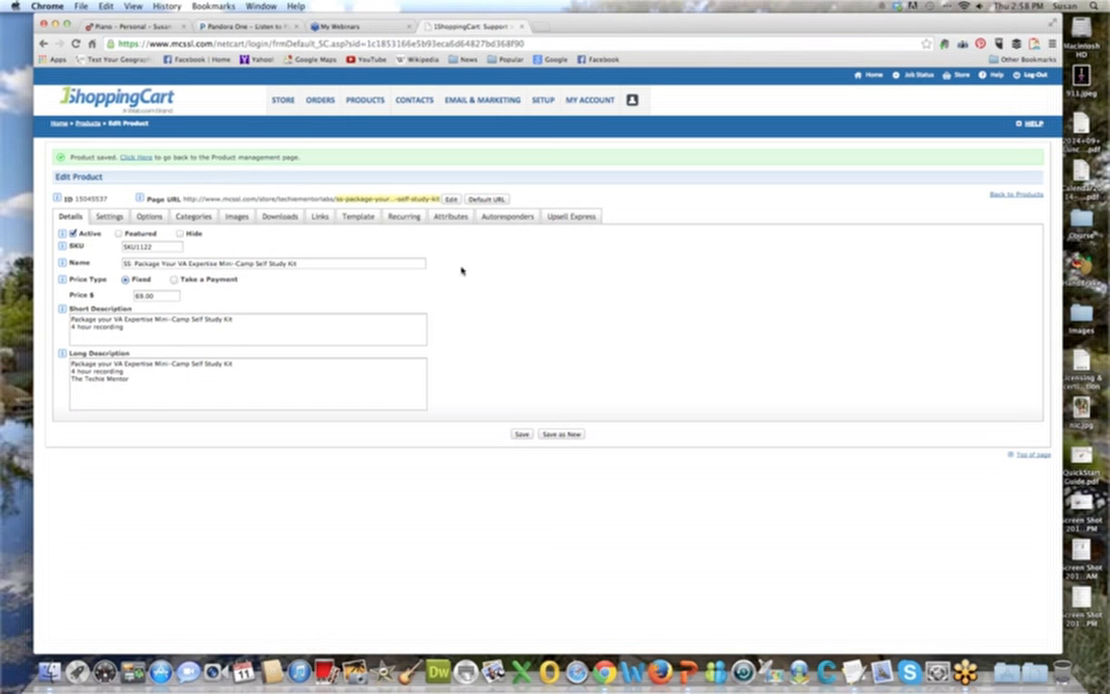
Change the end of the product's page URL to "expertiseselfstudy" and save the product.
click(452, 199)
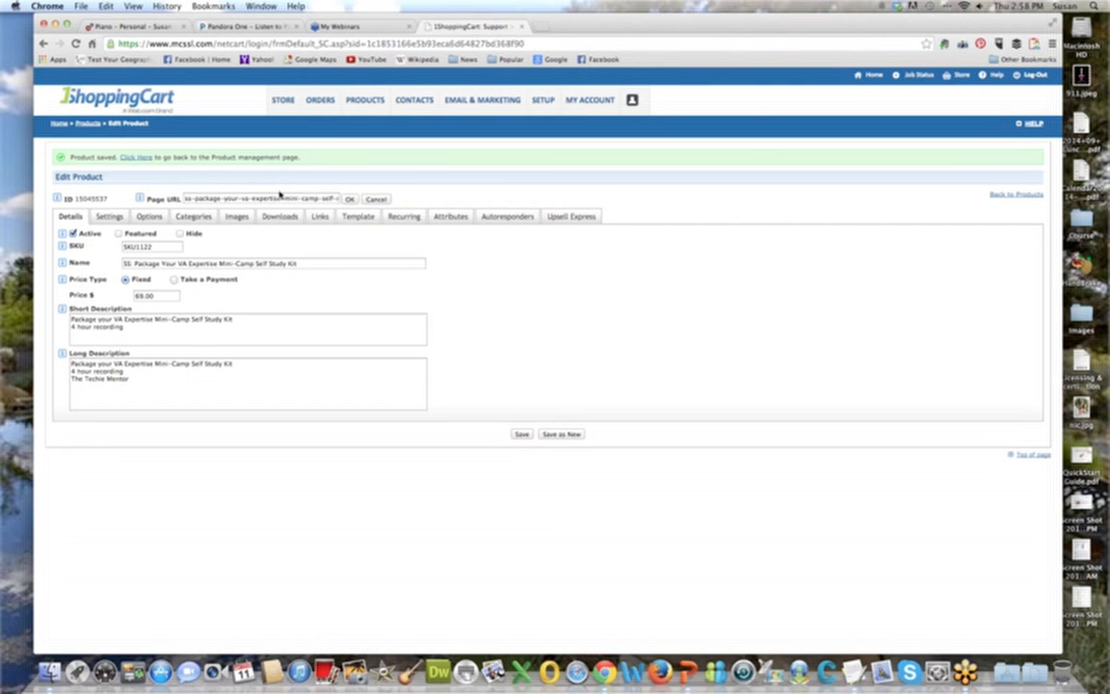
triple_click(328, 199)
key(Left)
key(shift+Right)
key(shift+Right)
key(shift+Right)
key(shift+Right)
key(shift+Right)
key(shift+Right)
key(shift+Right)
key(shift+Right)
key(shift+Right)
key(shift+Right)
key(shift+Right)
key(shift+Right)
key(shift+Right)
key(shift+Right)
key(shift+Right)
key(shift+Right)
key(shift+Right)
key(shift+Right)
key(shift+Right)
key(shift+Right)
key(shift+Right)
key(shift+Right)
key(shift+Right)
key(shift+Right)
key(shift+Right)
key(shift+Right)
key(shift+Right)
key(shift+Right)
key(shift+Right)
key(shift+Right)
key(shift+Right)
key(shift+Right)
key(shift+Right)
key(shift+Right)
key(shift+Right)
key(shift+Right)
key(shift+Right)
key(shift+Right)
key(shift+Right)
key(shift+Right)
key(shift+Right)
key(shift+Right)
key(shift+Right)
key(shift+Right)
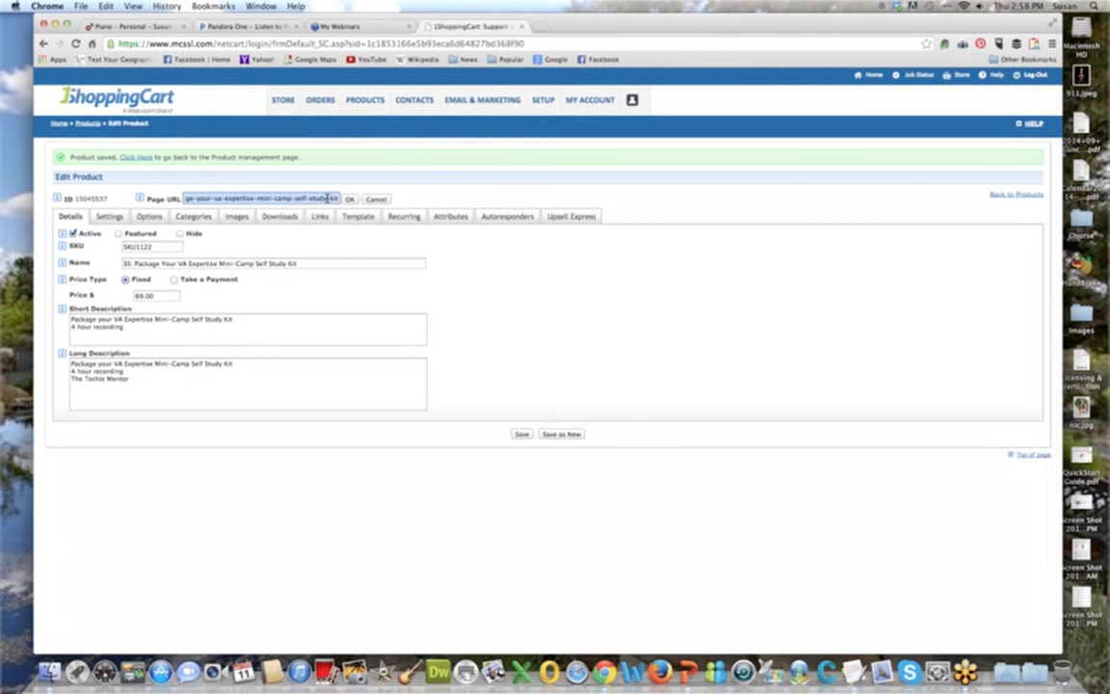
text(expertisem)
key(BackSpace)
text(self)
text(study)
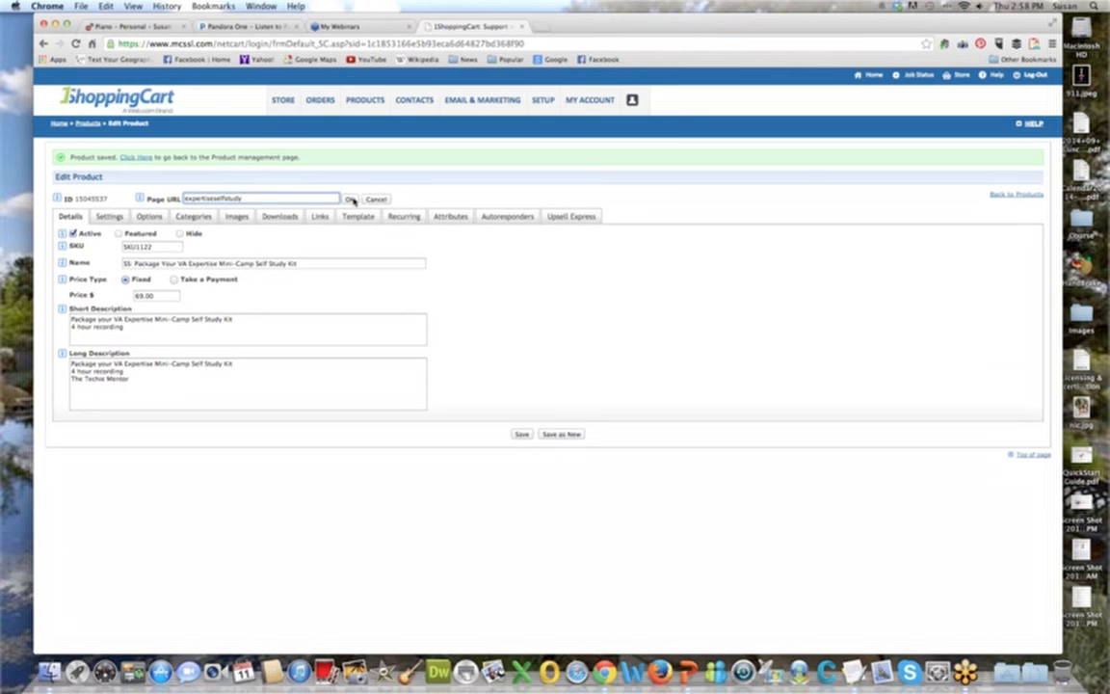
click(350, 198)
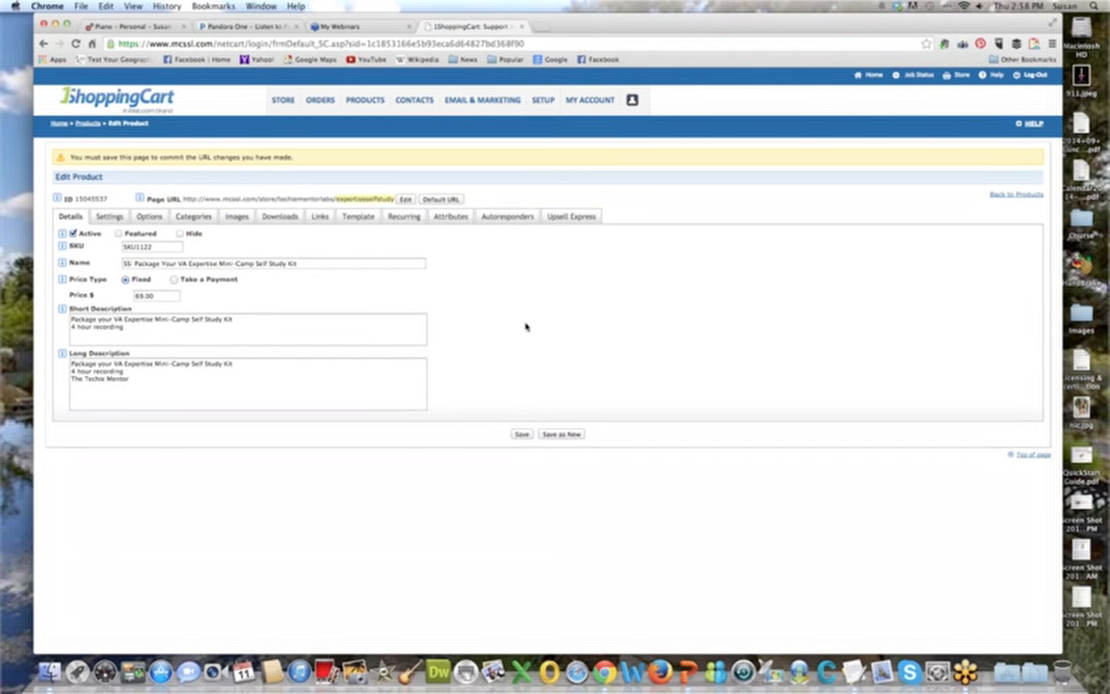
click(527, 434)
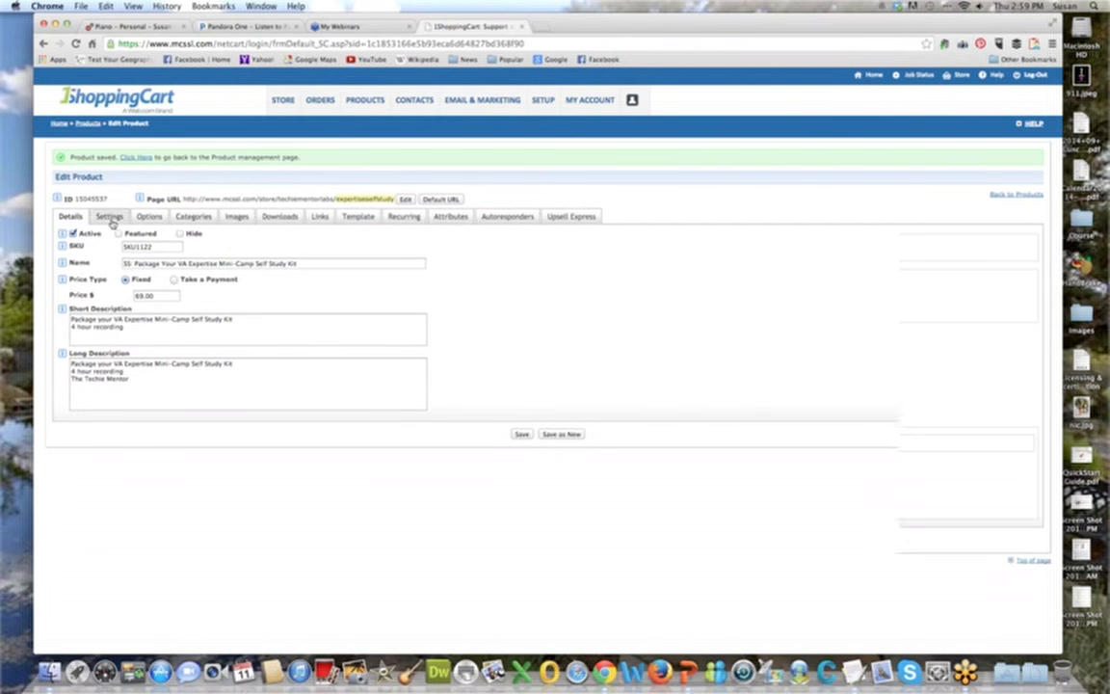
Enable sale pricing in the product settings with a sale price of 59.00 dollars.
click(111, 221)
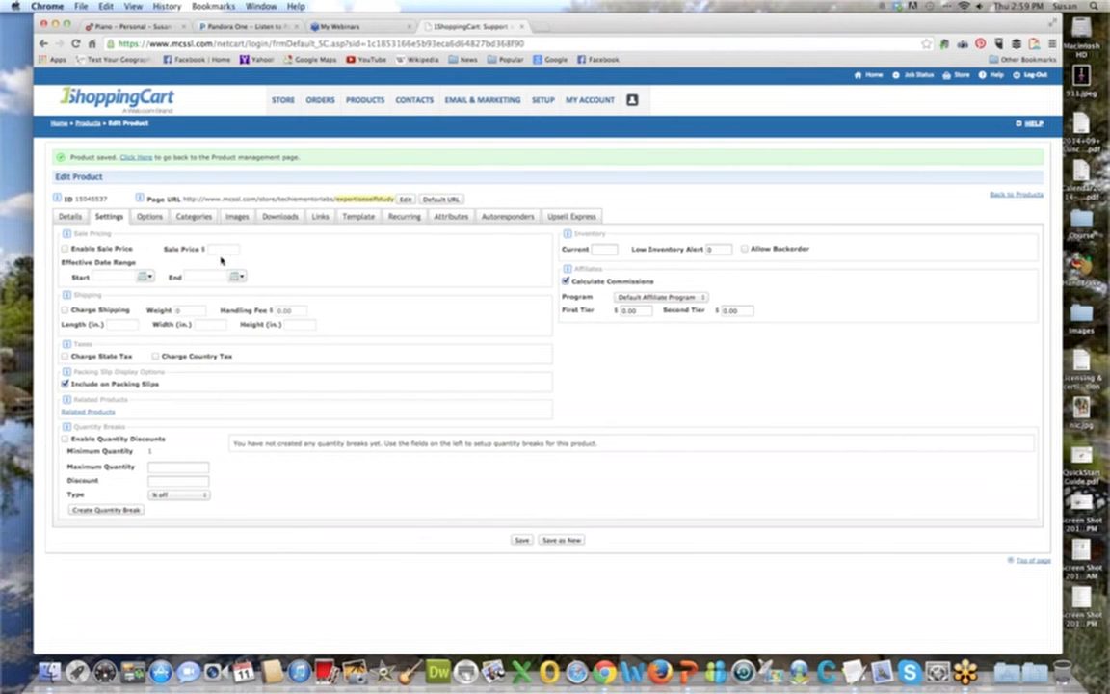
click(65, 248)
click(226, 250)
click(60, 214)
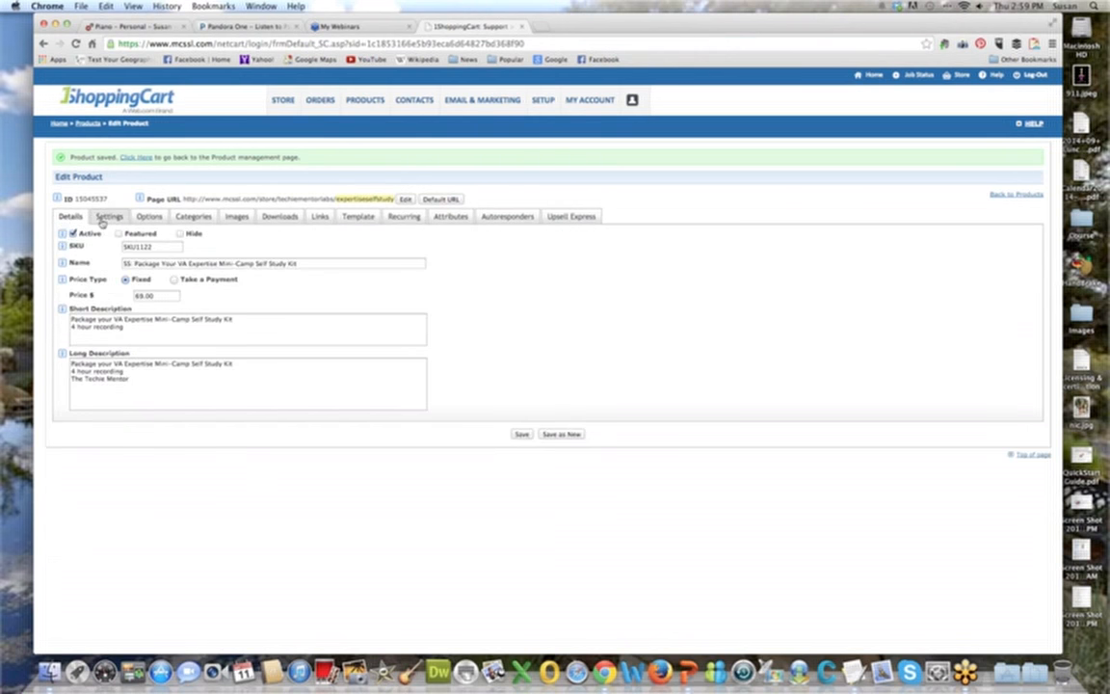
click(107, 215)
click(212, 248)
text(59.00)
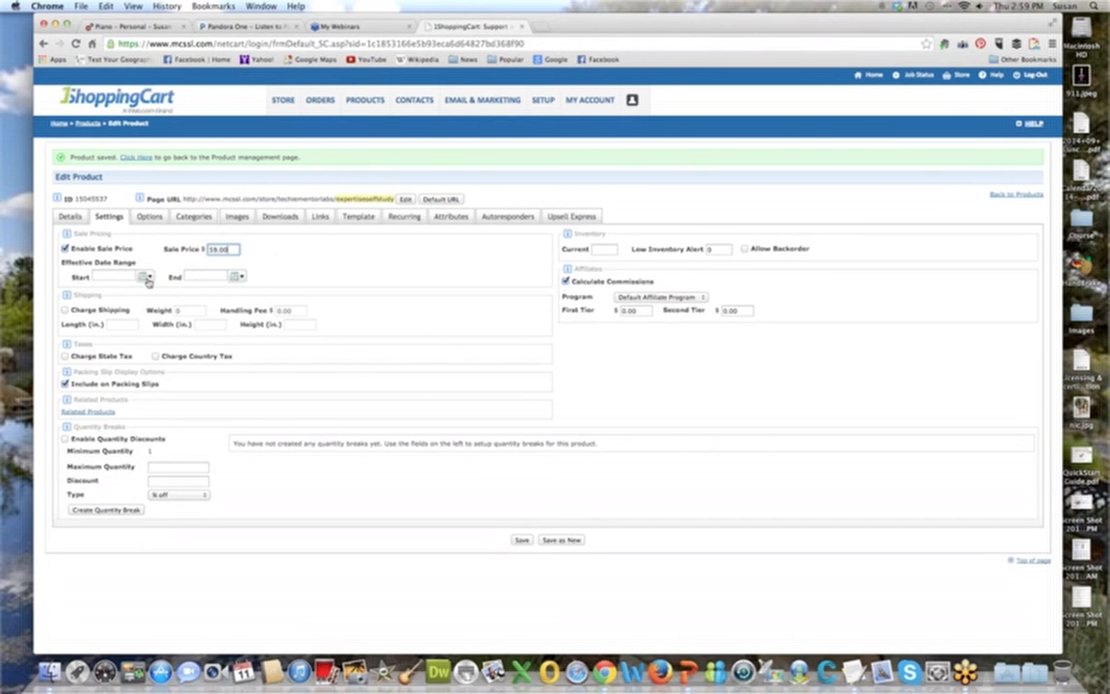
click(65, 249)
click(64, 250)
click(66, 250)
click(65, 250)
Set the sale's effective date range from 09/11/2014 to 09/12/2014.
click(150, 278)
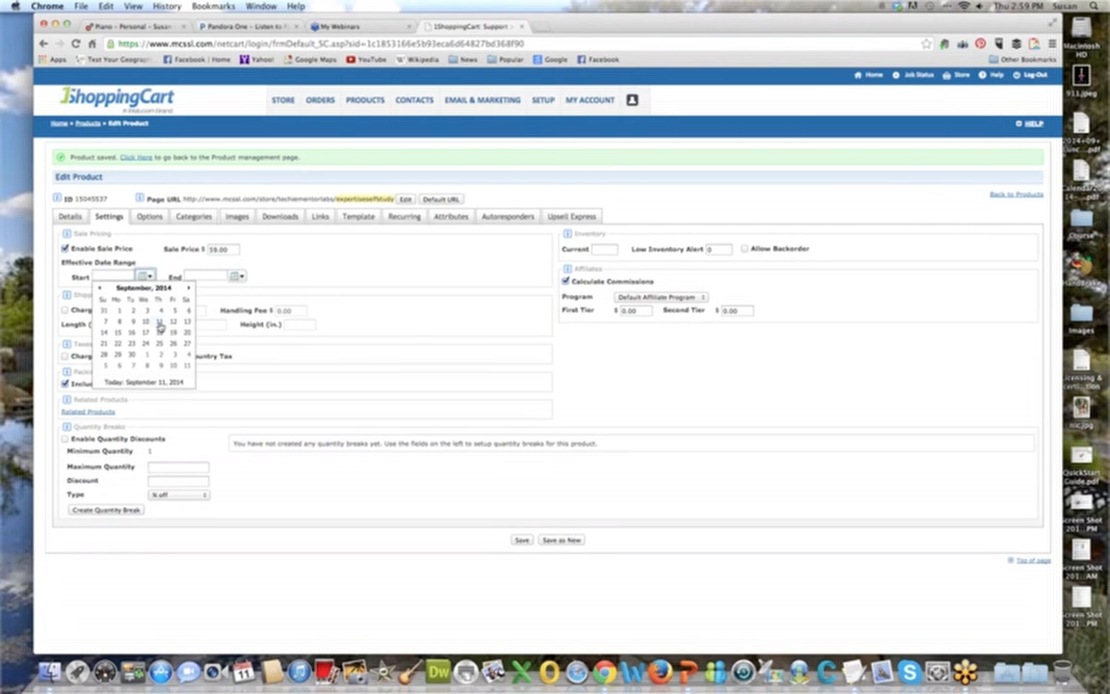
click(147, 321)
click(238, 277)
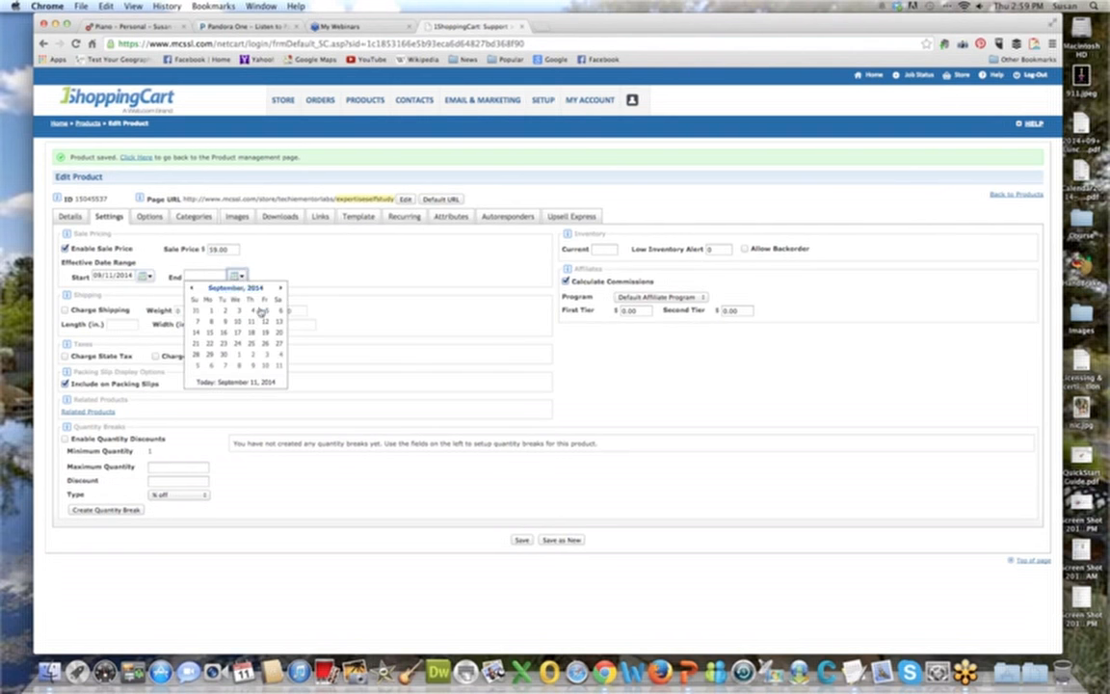
click(265, 321)
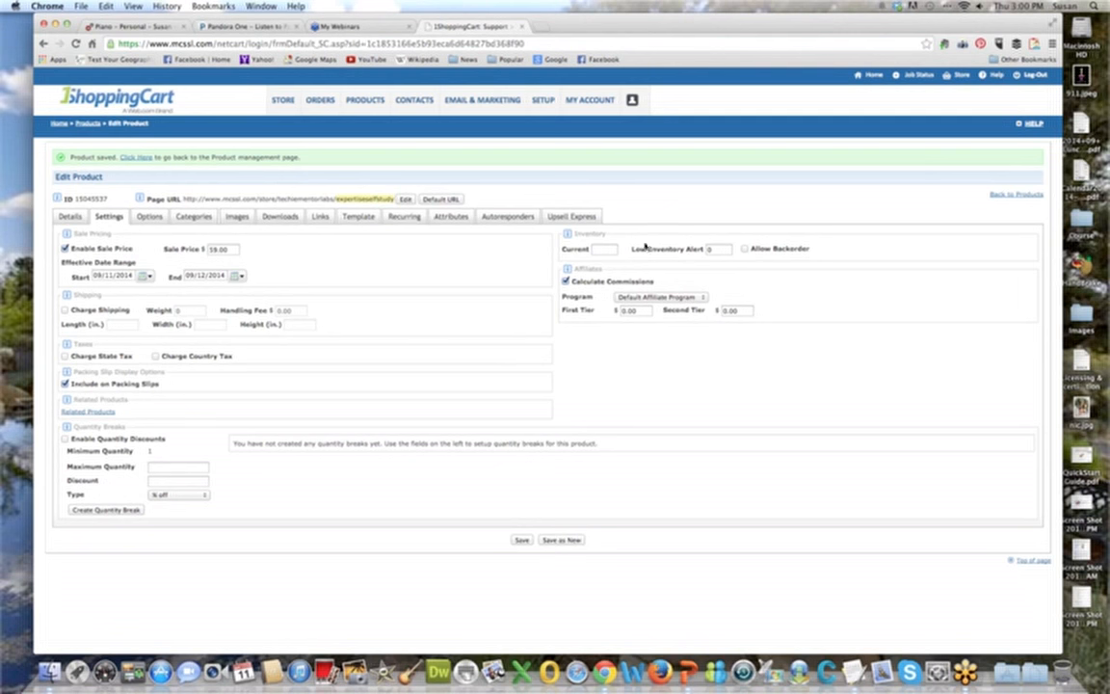
Try a current inventory of 50 with a low inventory alert of 10, toggle backorders on and off, and clear both quantities.
click(601, 250)
click(597, 249)
text(50)
click(725, 249)
text(10)
click(745, 249)
click(745, 248)
key(shift+Tab)
key(BackSpace)
key(shift+Tab)
key(BackSpace)
Try charging shipping with weight 0, then turn the shipping charge off.
click(65, 310)
click(178, 310)
text(0)
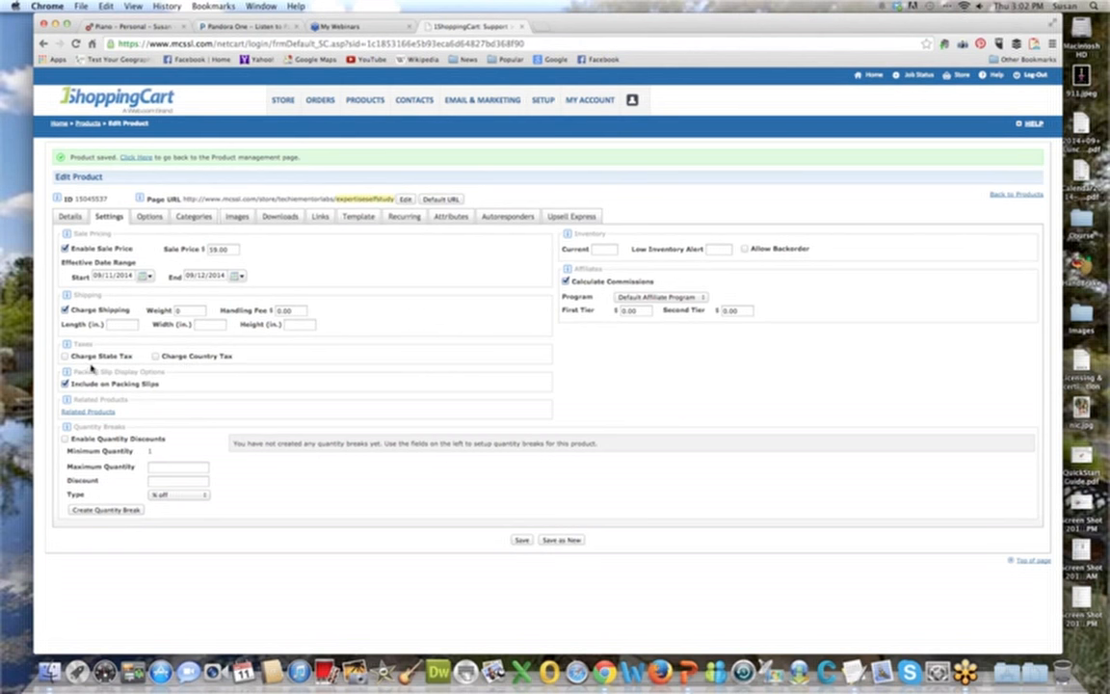
click(65, 311)
click(65, 311)
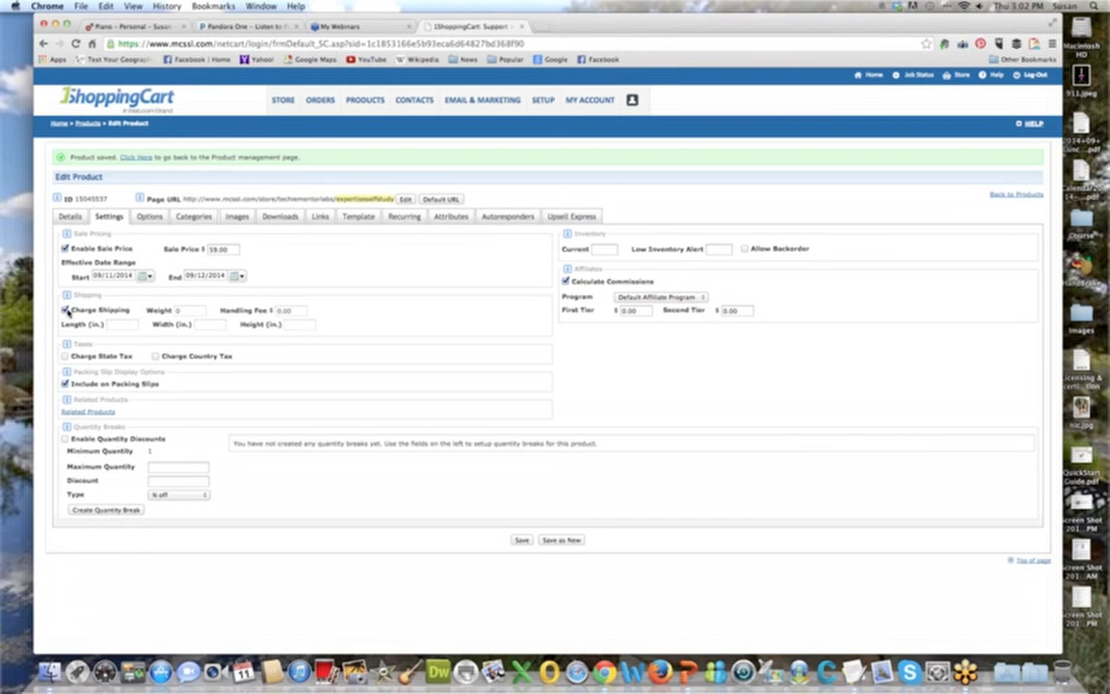
click(65, 310)
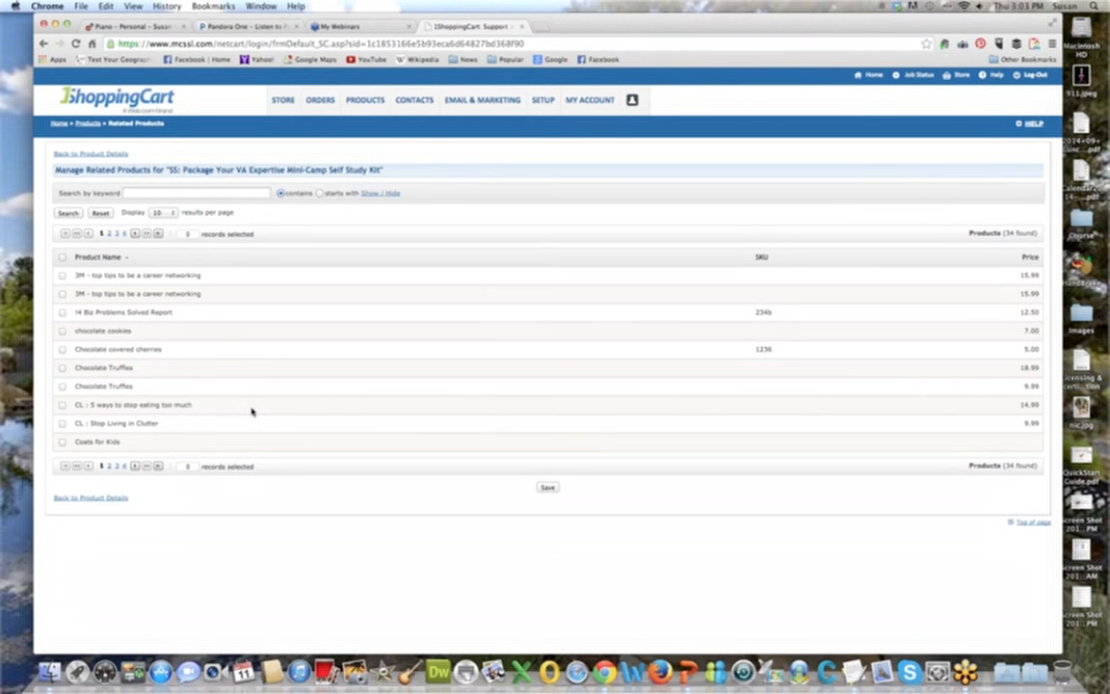
Add "TL: Building Sales & Landing Pages" as a related product, save the selection and return to the product details.
click(123, 465)
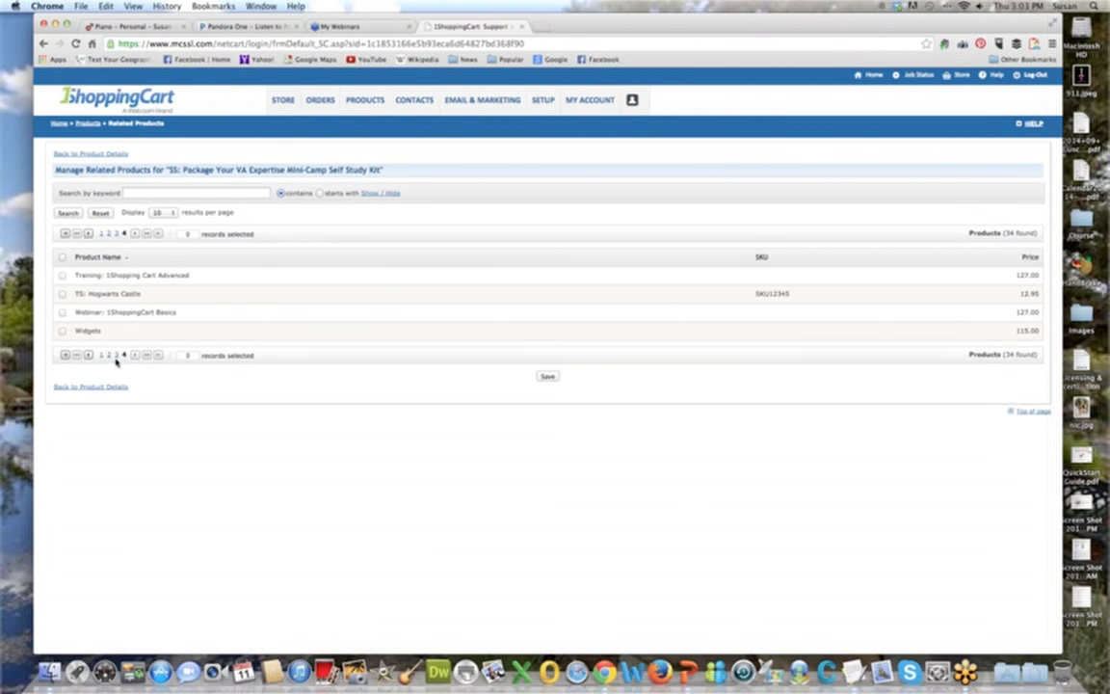
click(116, 356)
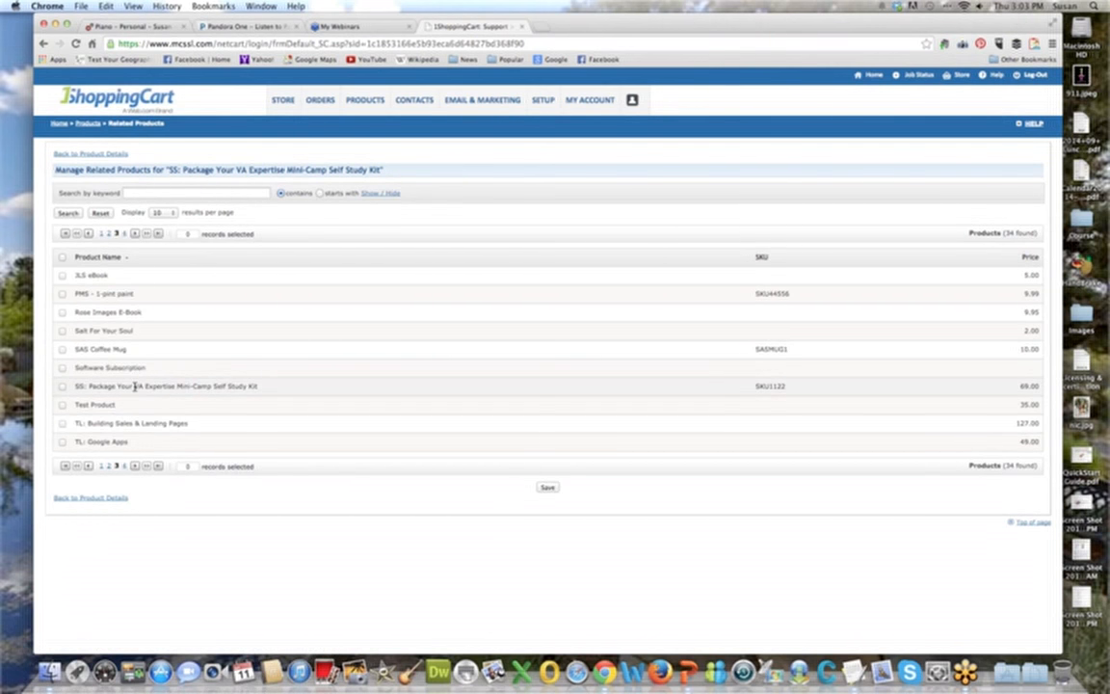
click(62, 426)
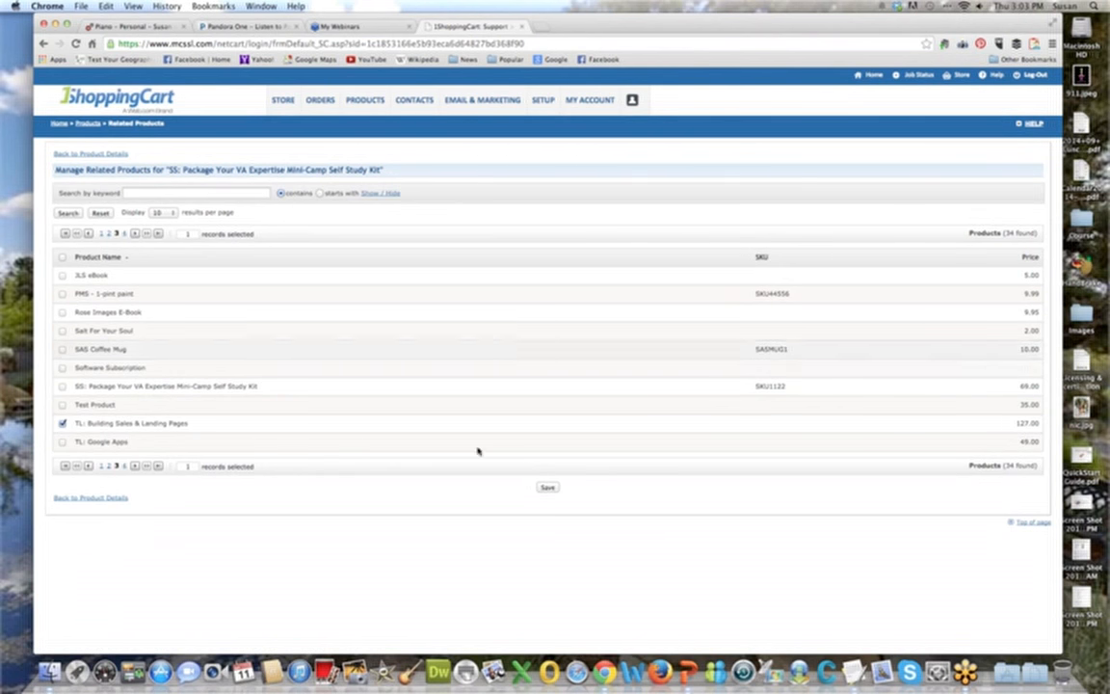
click(547, 487)
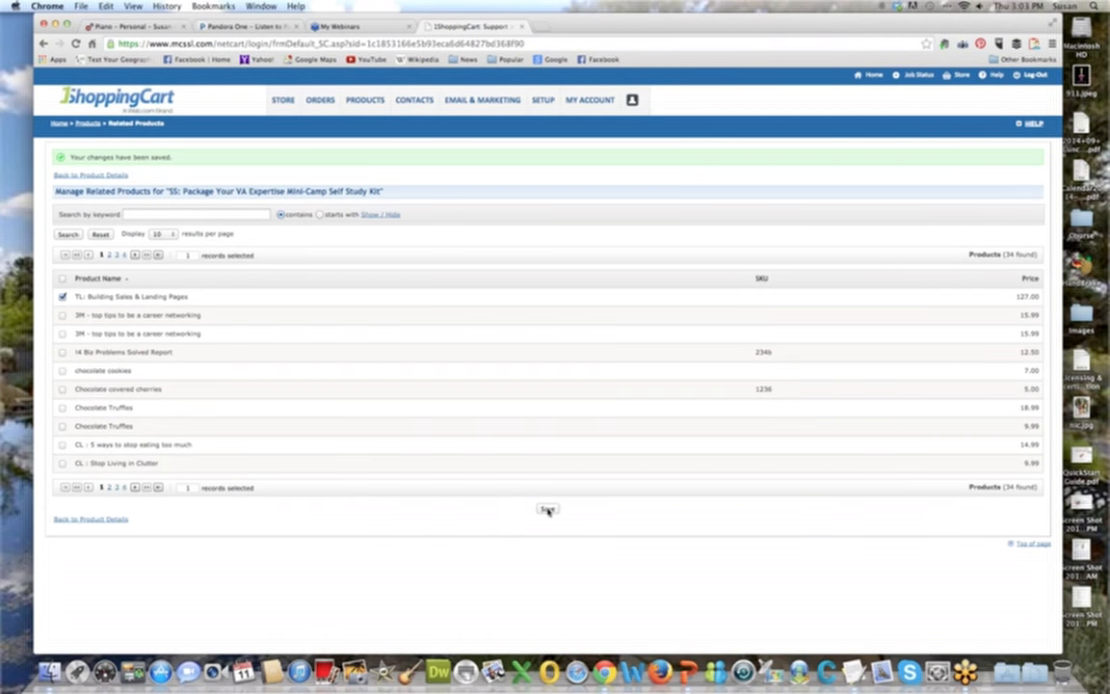
click(110, 520)
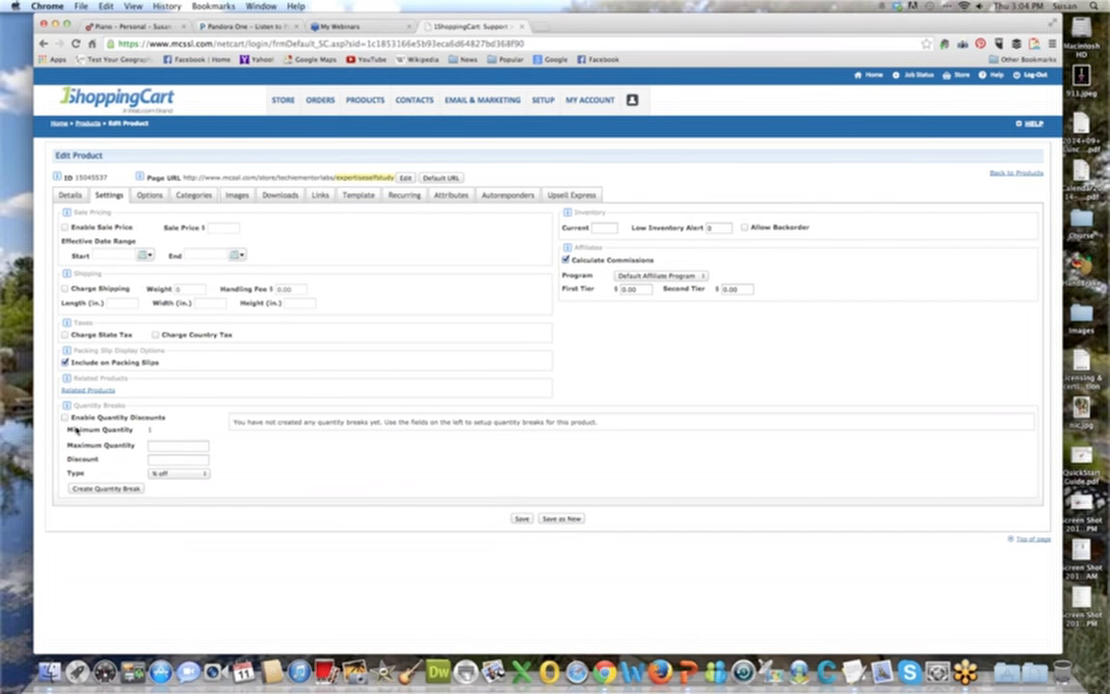
Enable quantity discounts and create a break with maximum quantity 10 and 10 dollars off.
click(65, 418)
click(161, 448)
text(10)
click(172, 461)
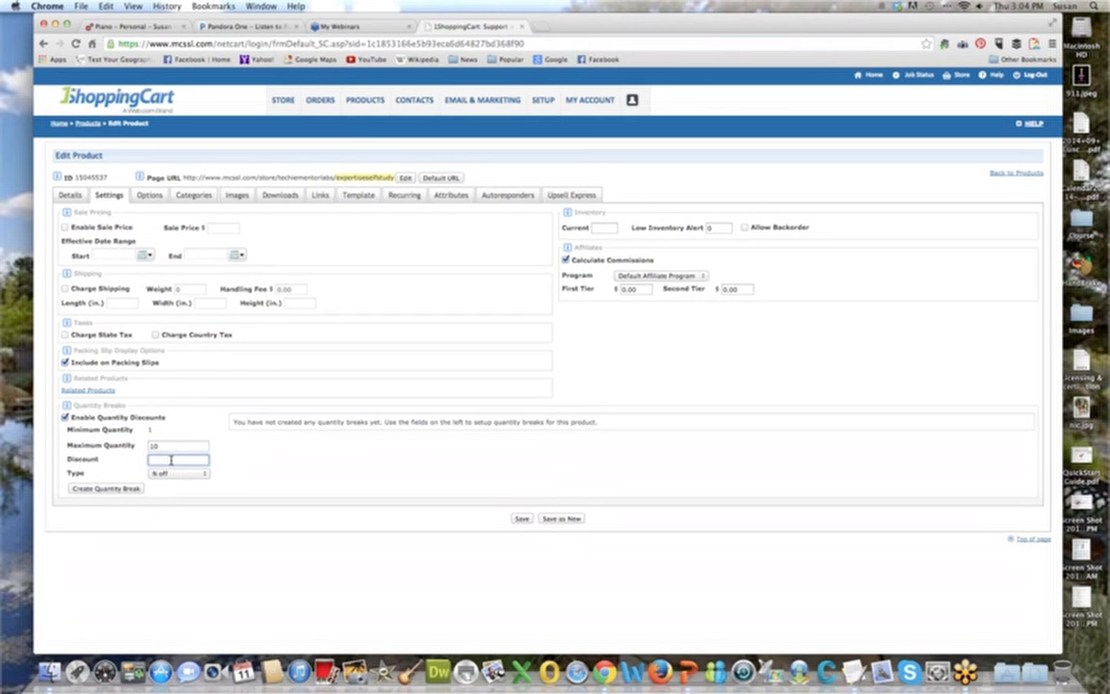
text(10)
click(198, 474)
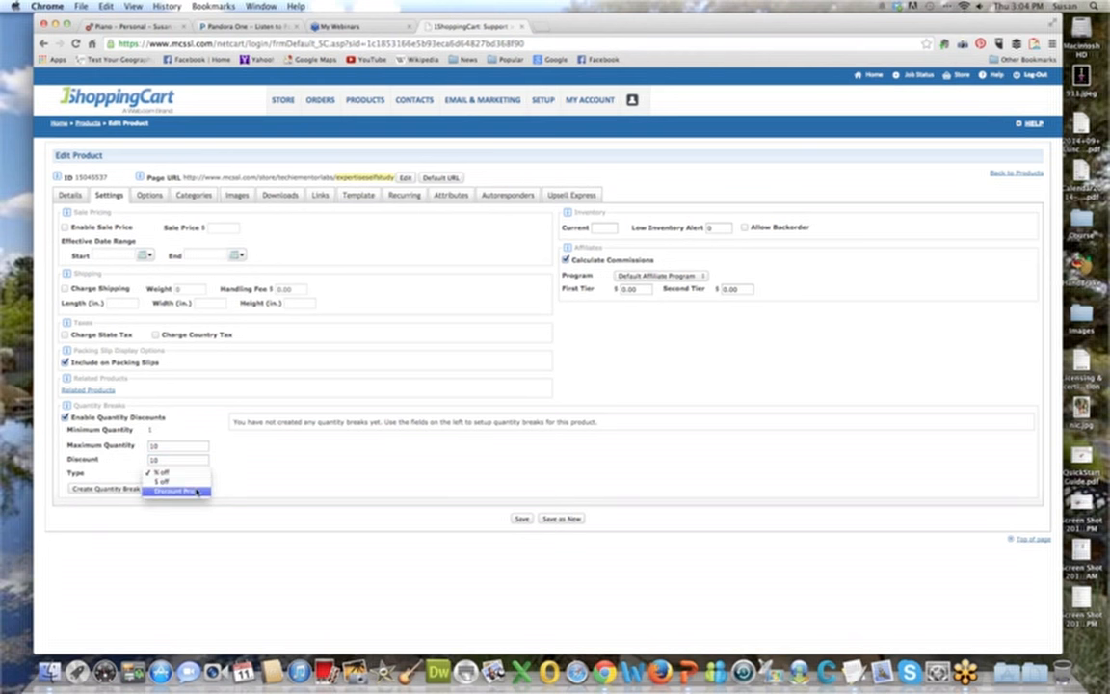
click(196, 483)
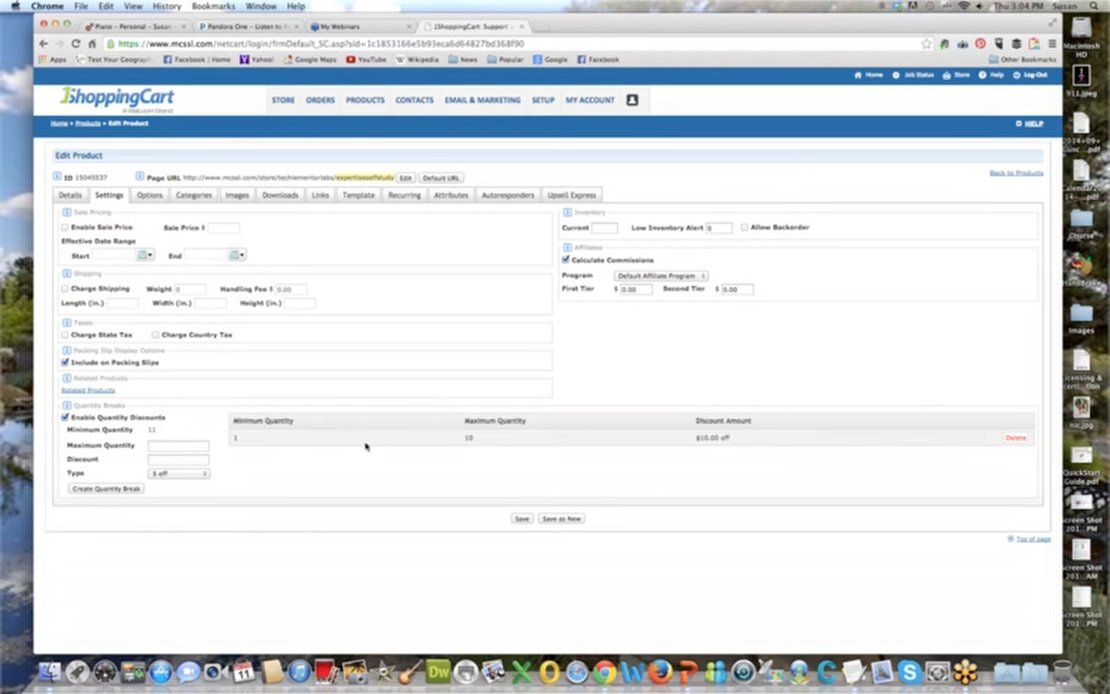
Create a second quantity break with maximum quantity 20 and 15.00 dollars off.
click(171, 445)
text(20)
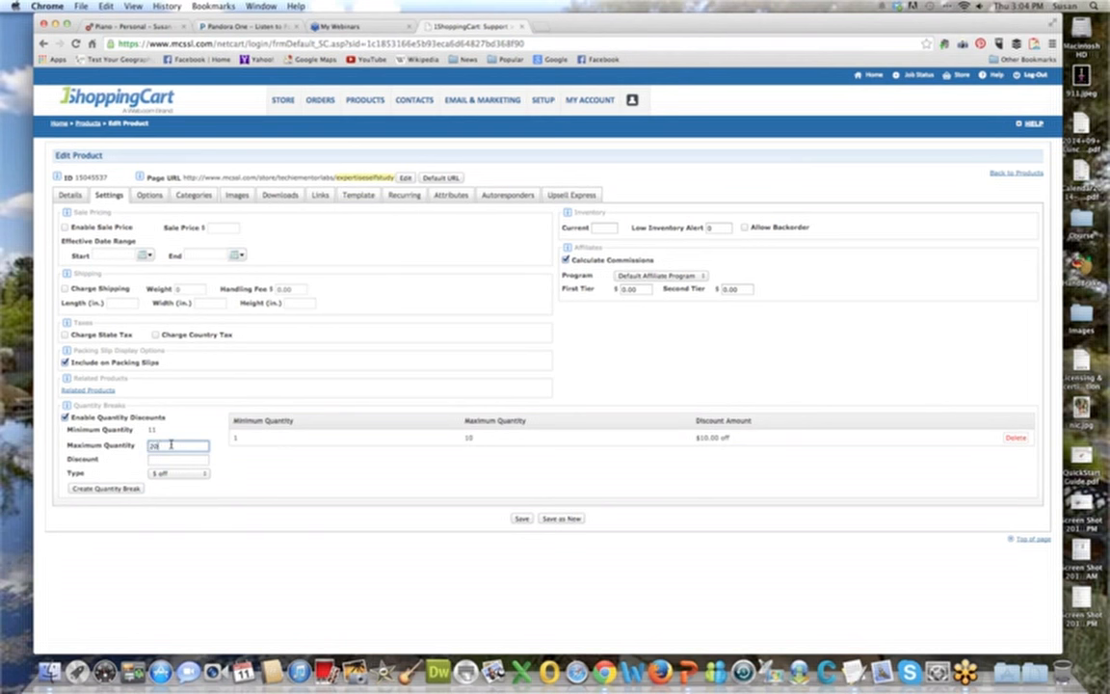
click(171, 458)
text(15.00)
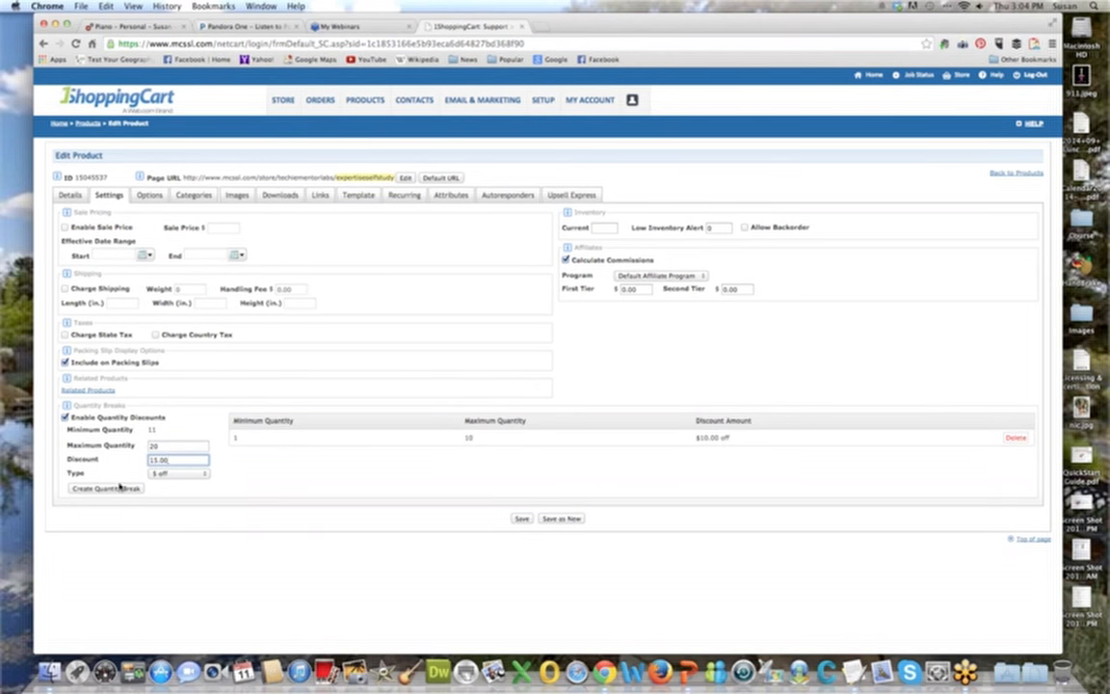
click(119, 487)
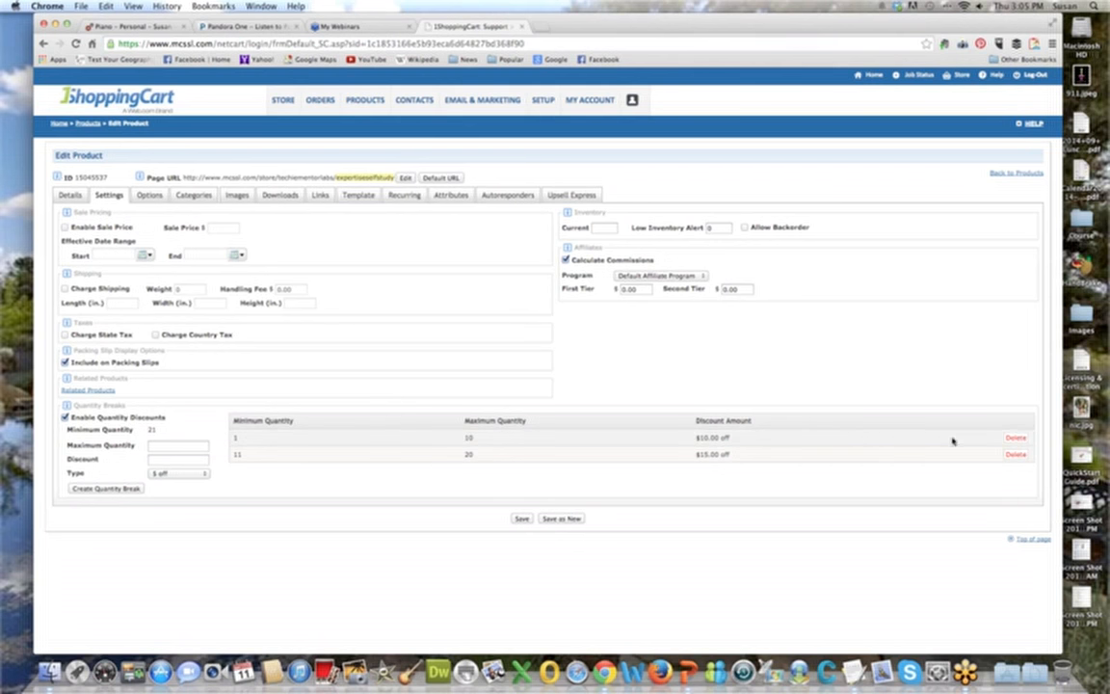
Delete both quantity breaks and save the product.
click(1012, 439)
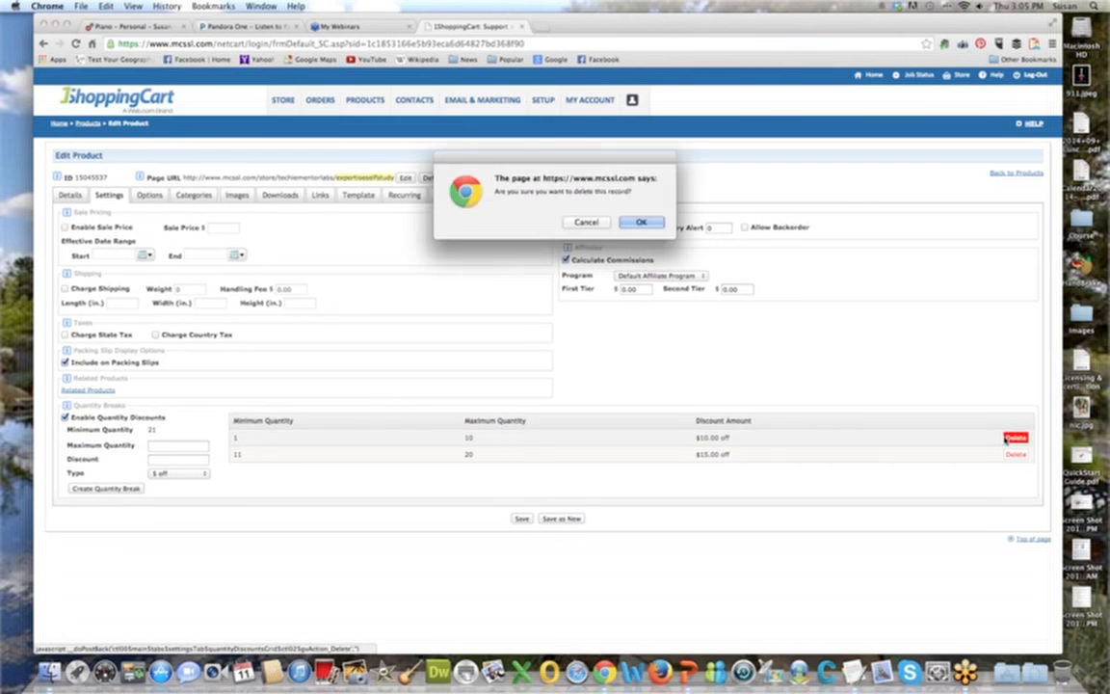
click(640, 220)
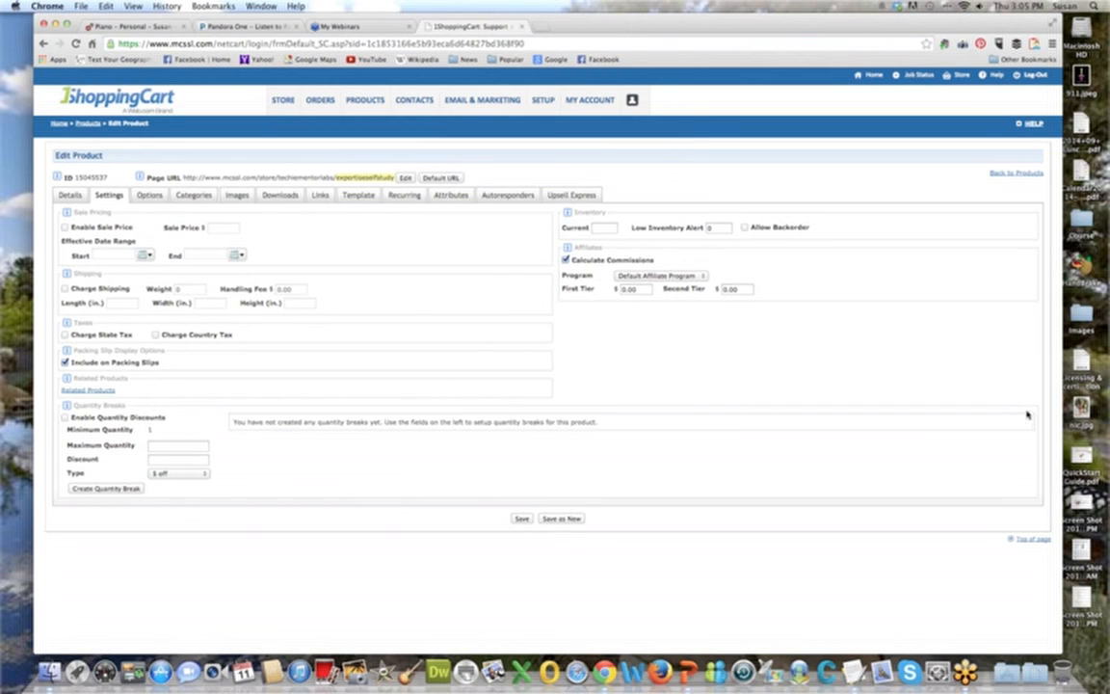
click(521, 518)
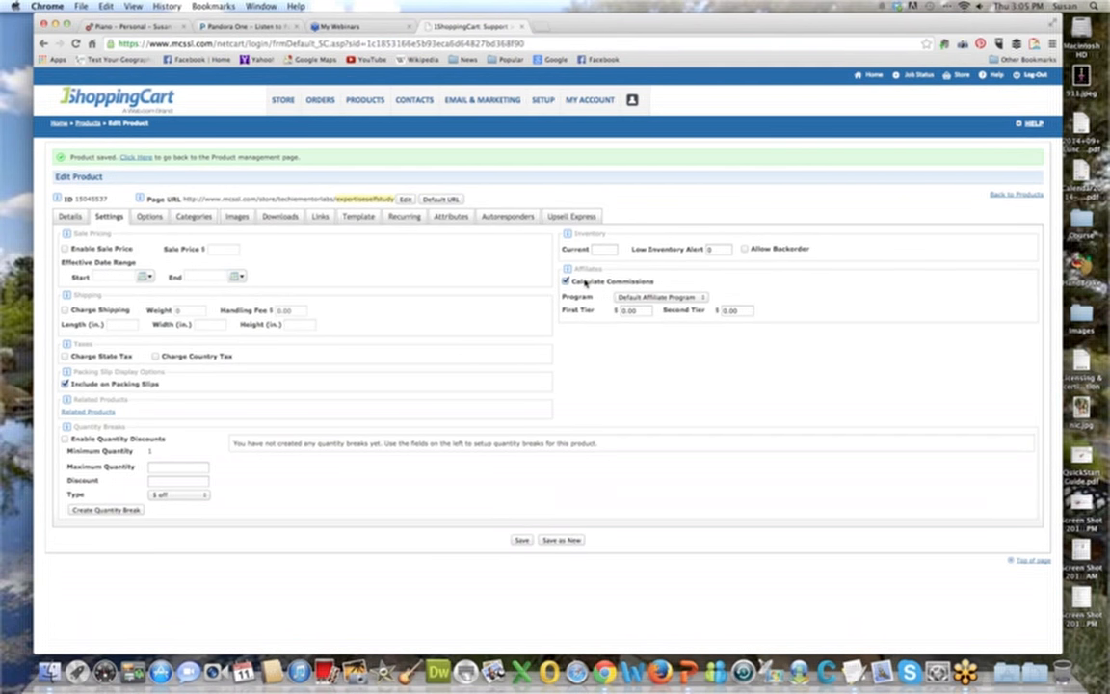
Check the affiliate program choices and first tier commission, keep Default Affiliate Program and save the product.
click(704, 298)
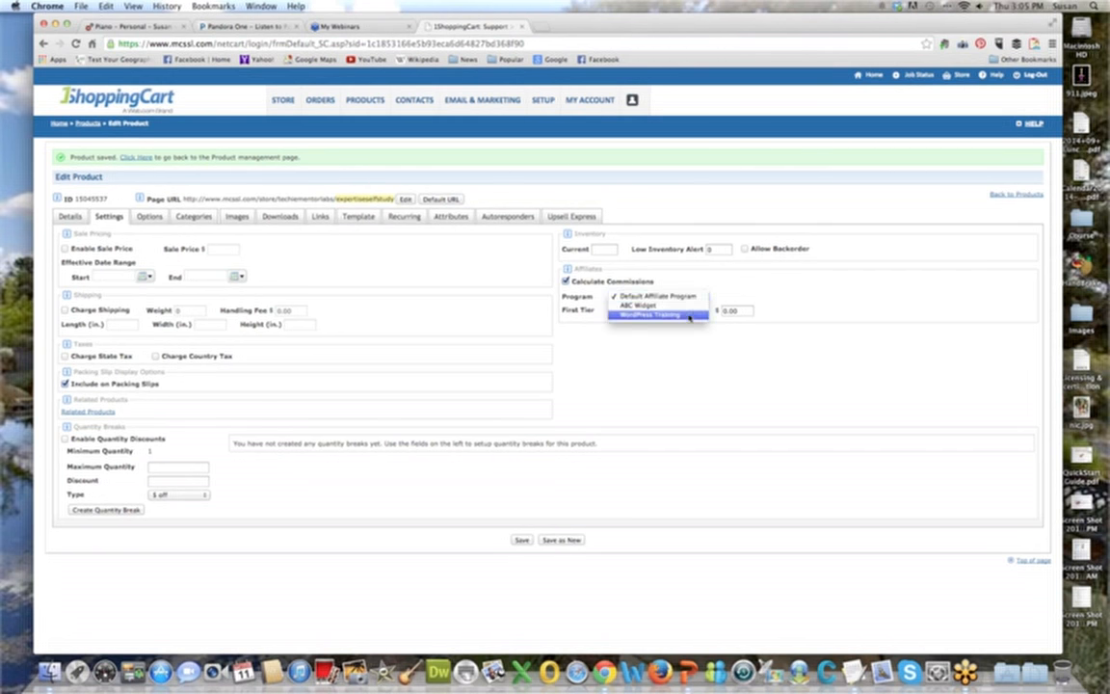
click(688, 297)
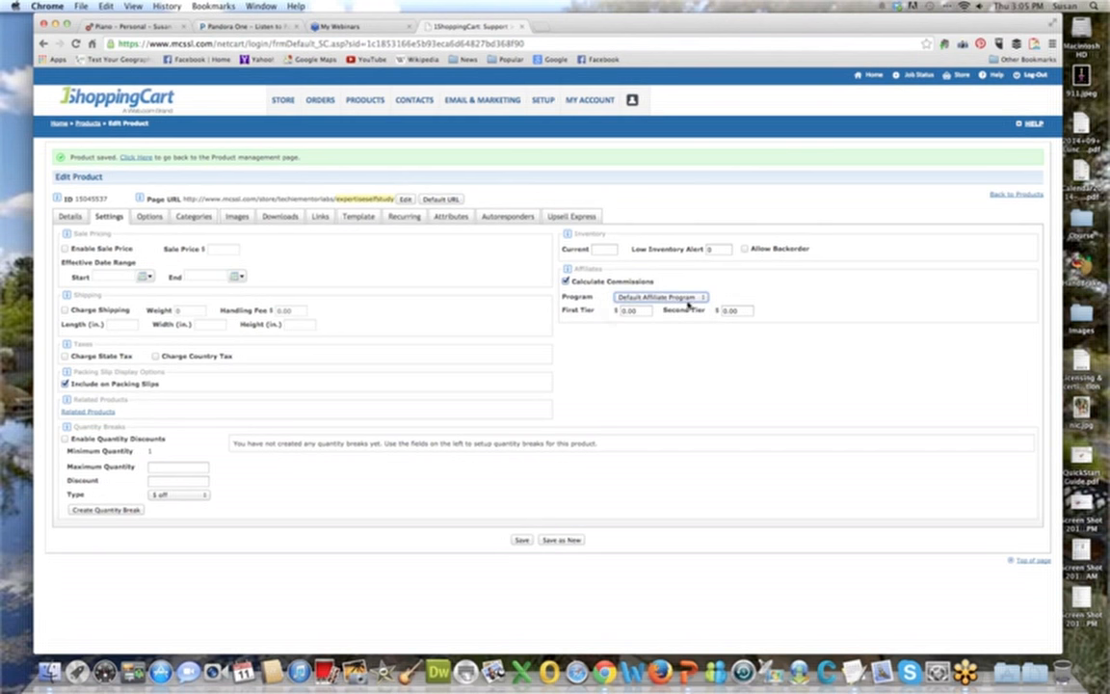
click(626, 310)
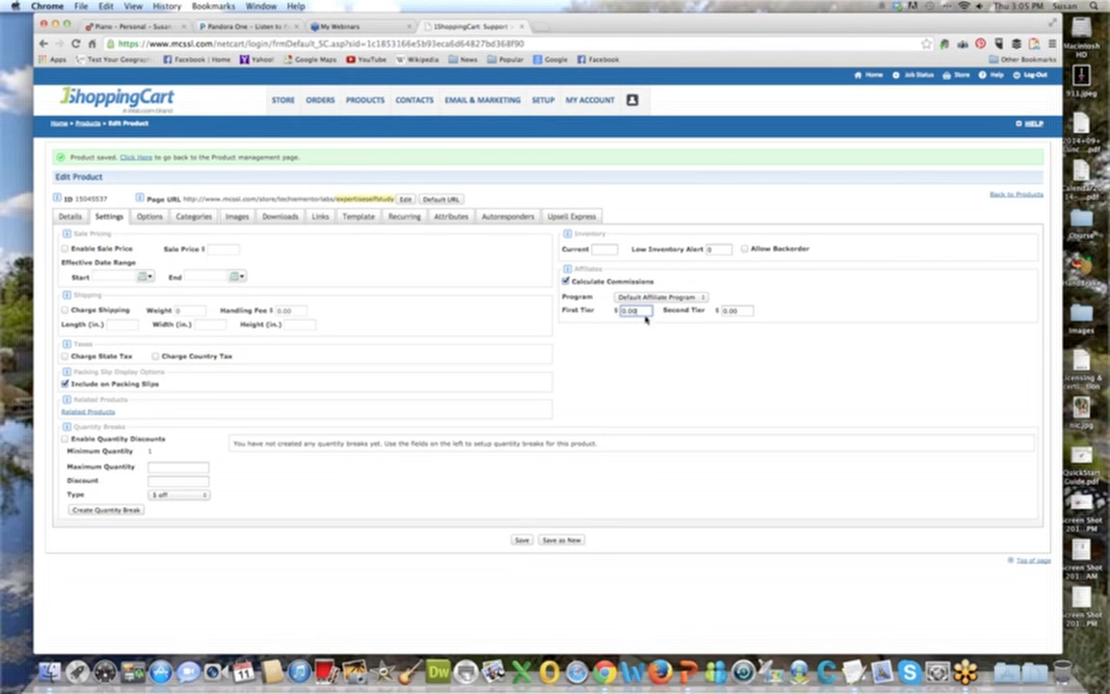
click(522, 541)
View the product options and check the available option types, keeping Selection.
click(152, 218)
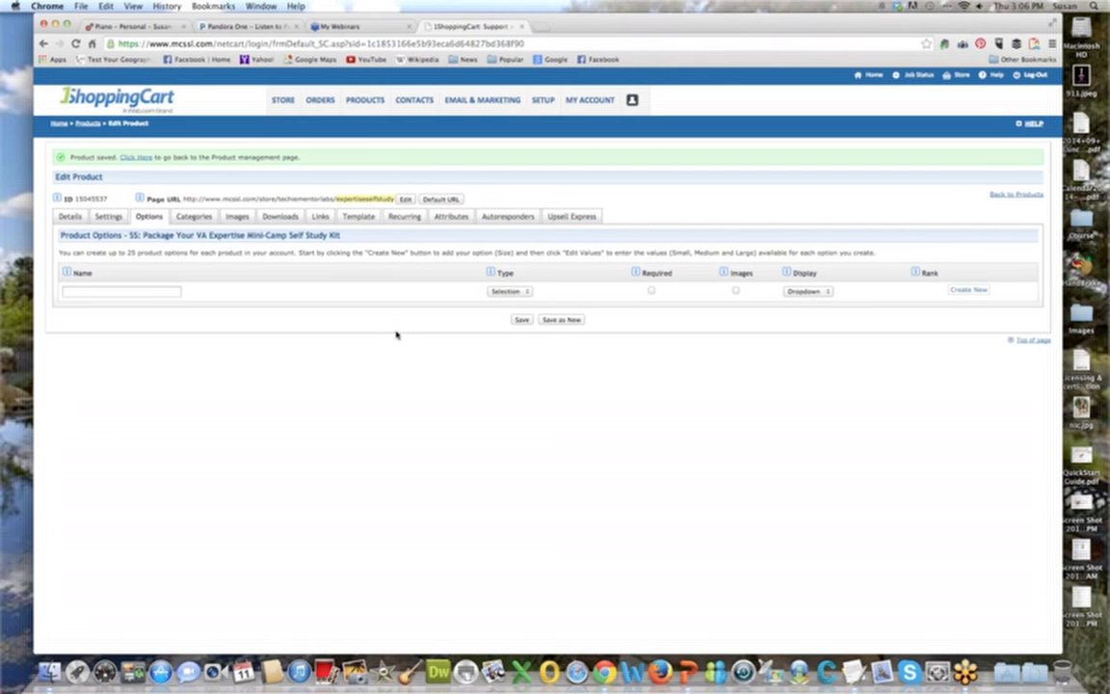
click(514, 291)
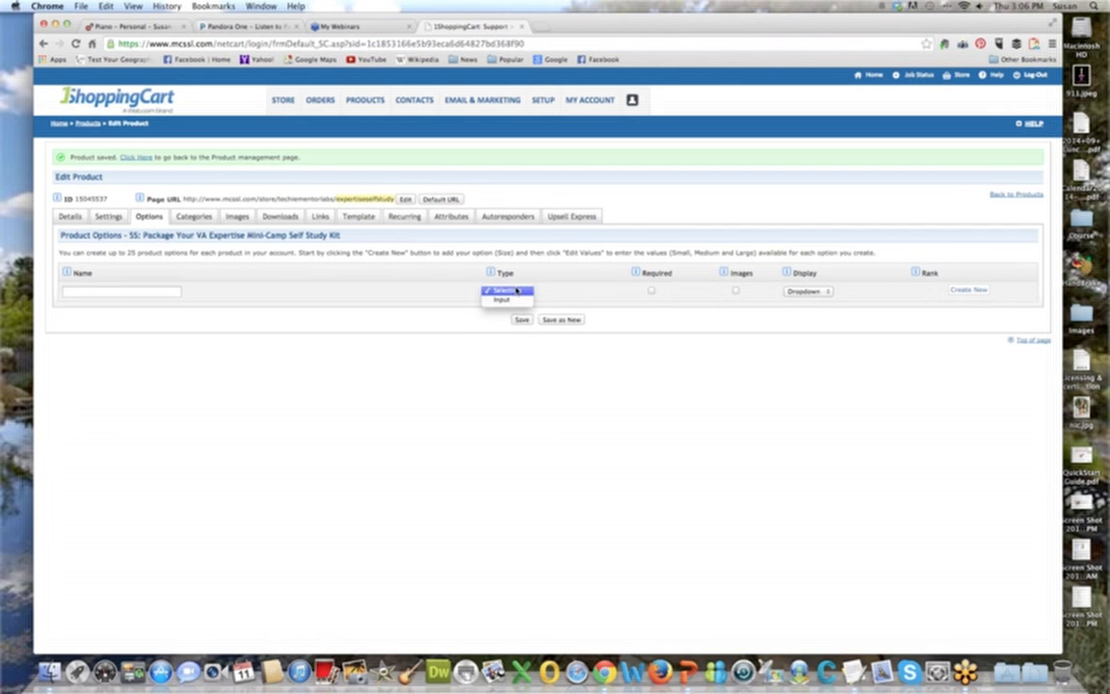
click(516, 290)
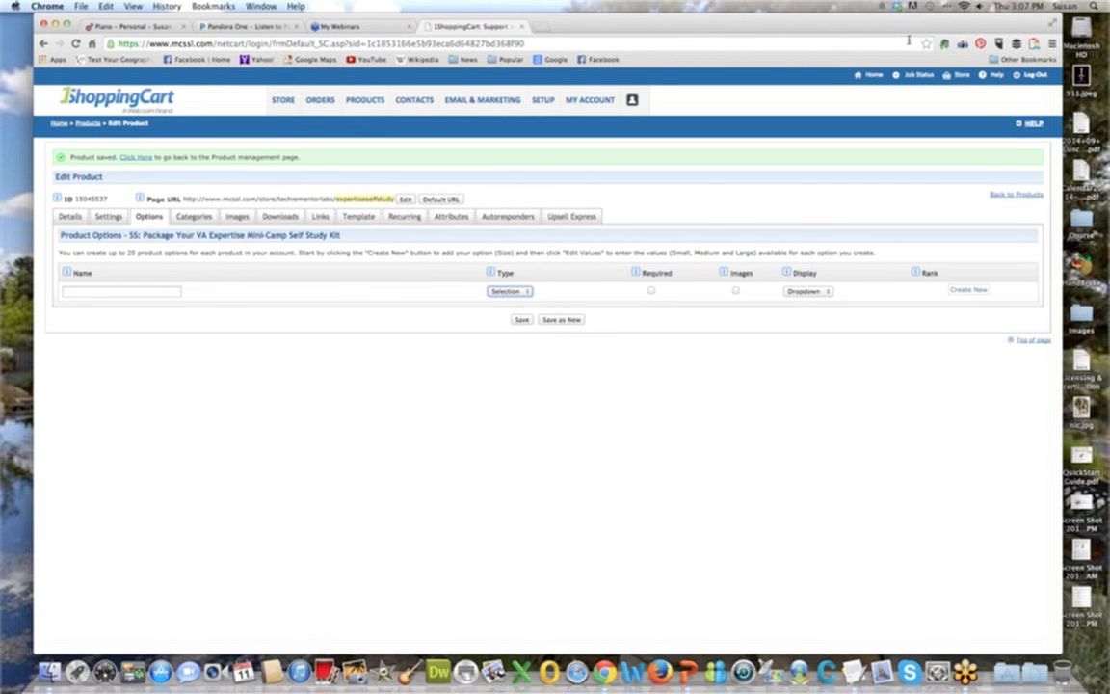
Set the product's primary category to Training, have it also appear in Training, and save the product.
click(189, 217)
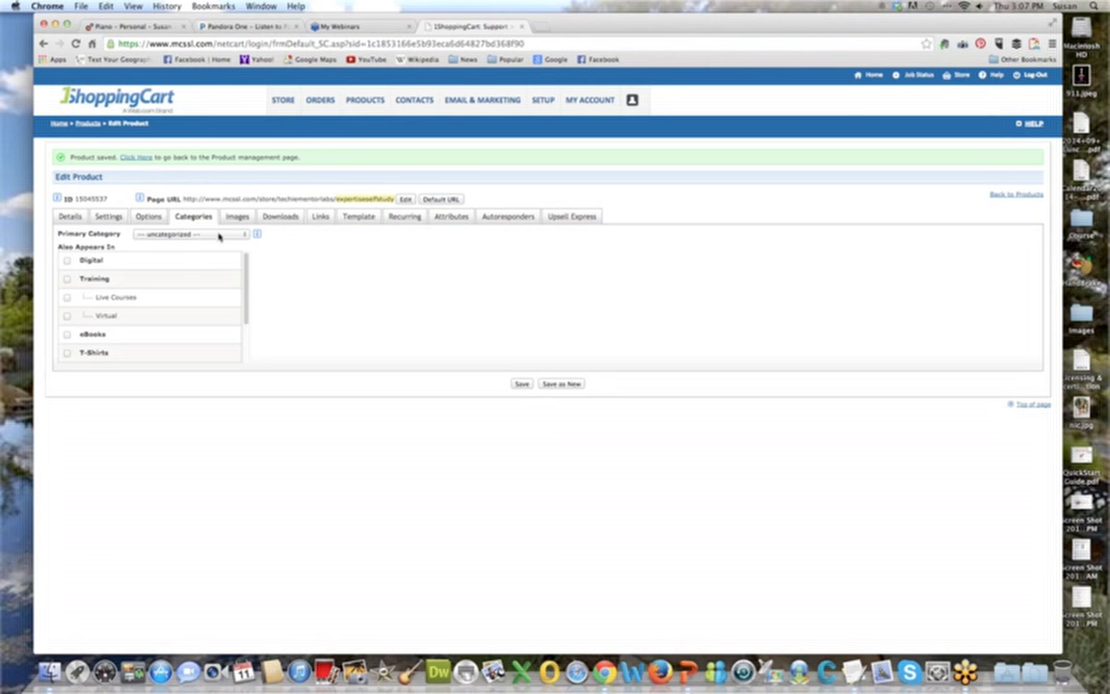
click(219, 236)
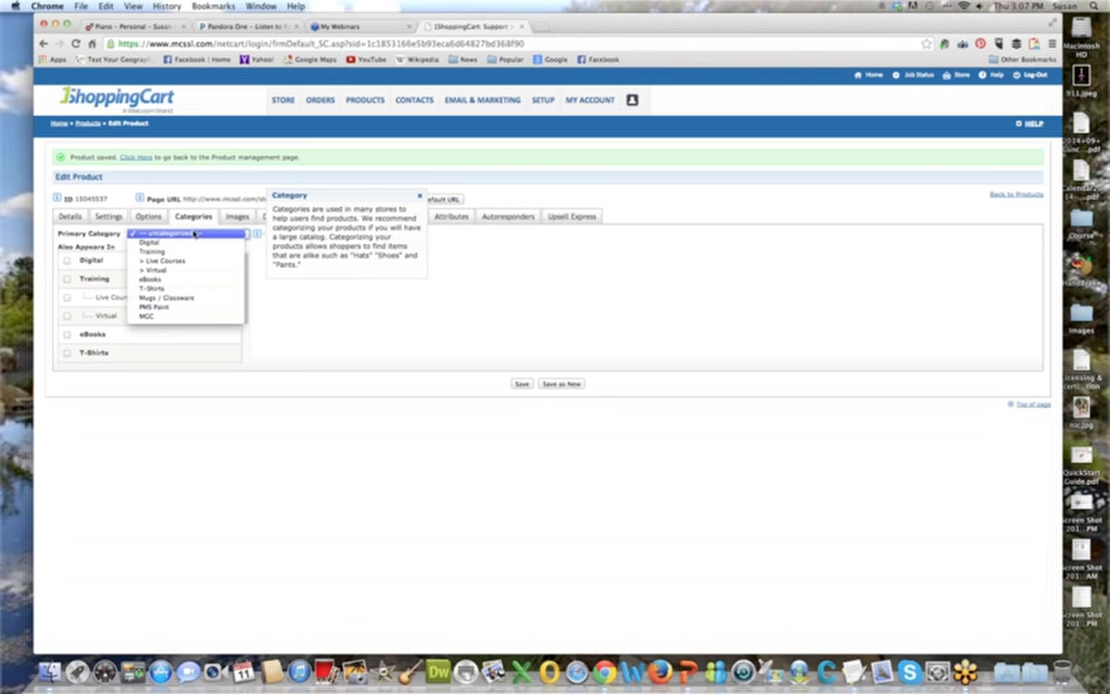
click(193, 252)
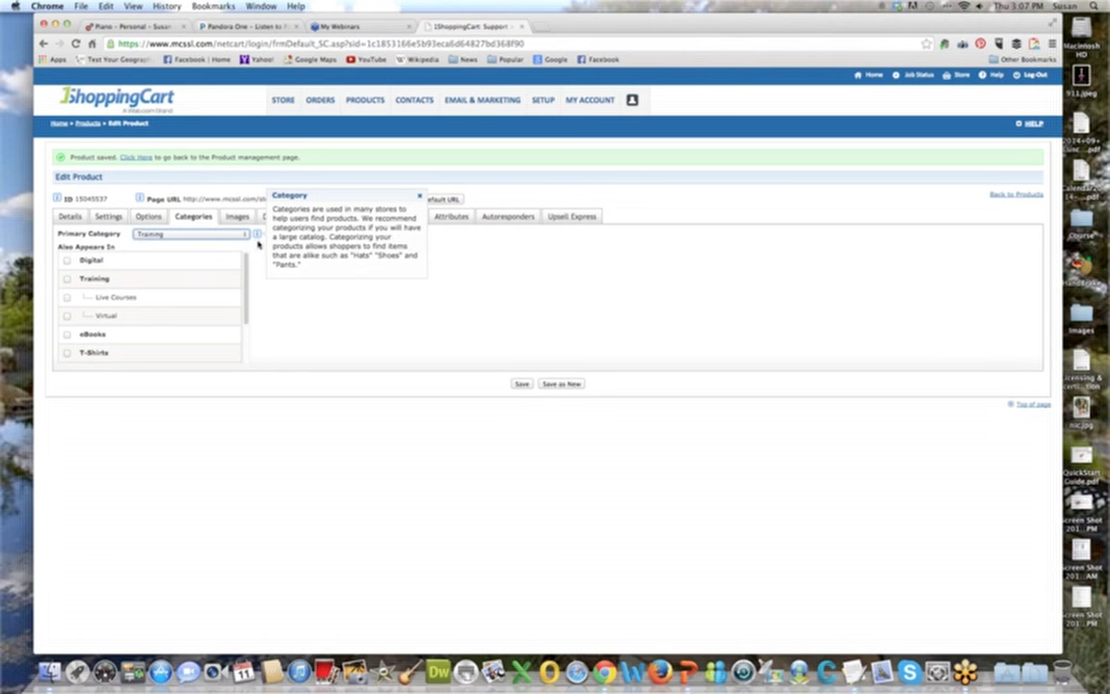
click(66, 279)
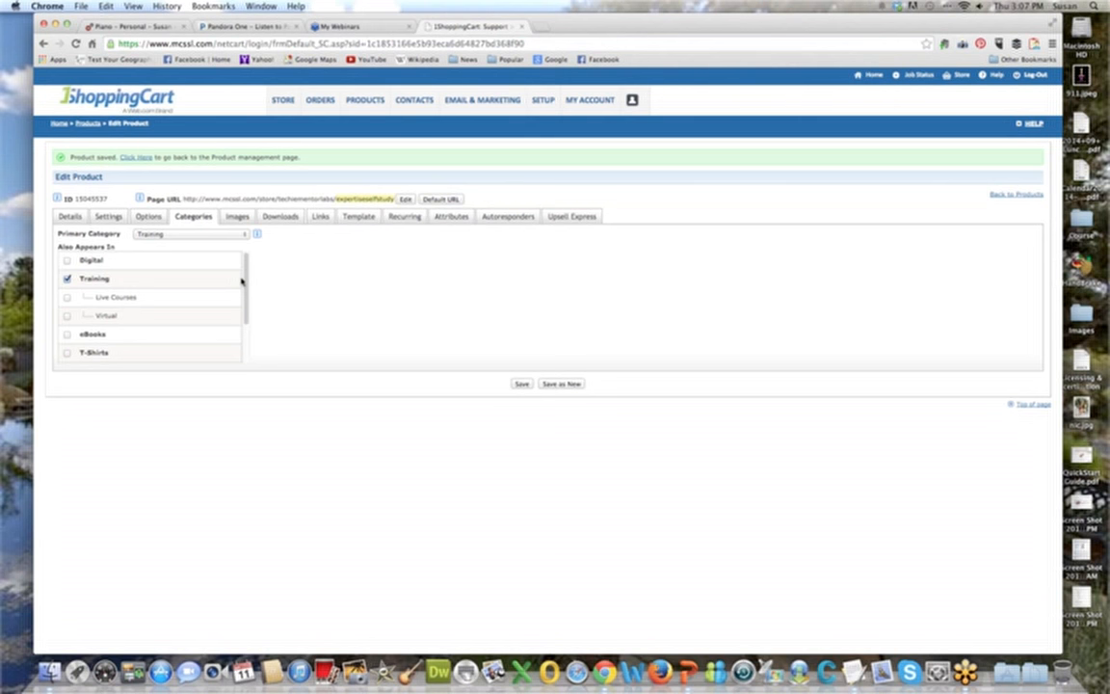
click(521, 383)
Add the image 1scBasics.png from the Digital_Products media folder as the product image.
click(239, 217)
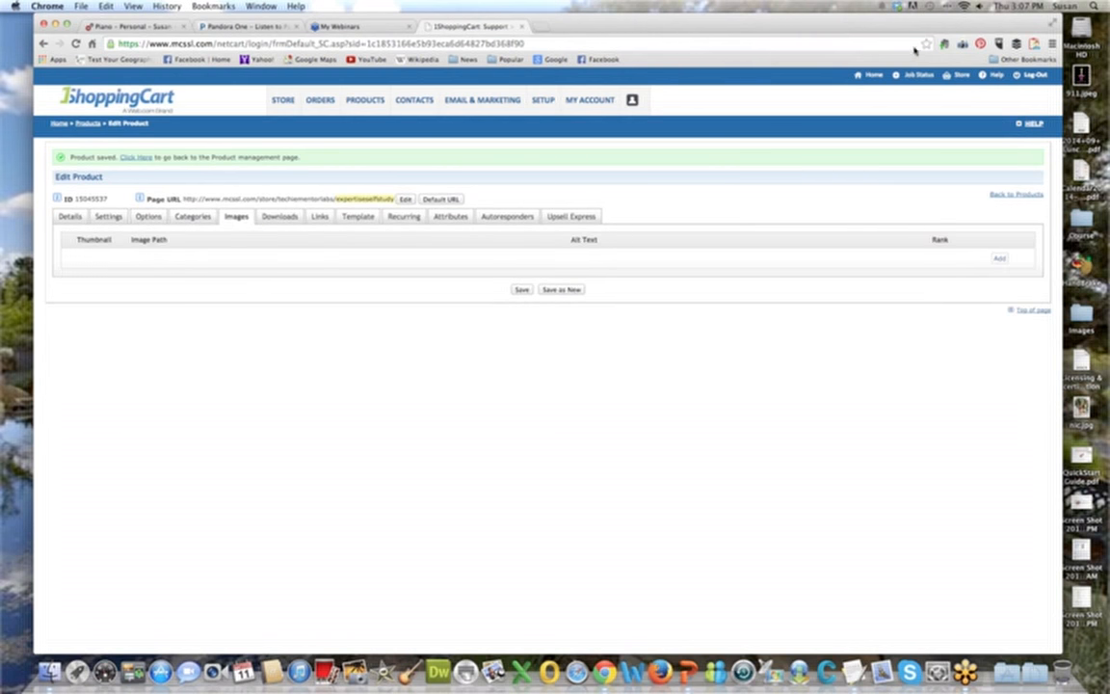
click(999, 258)
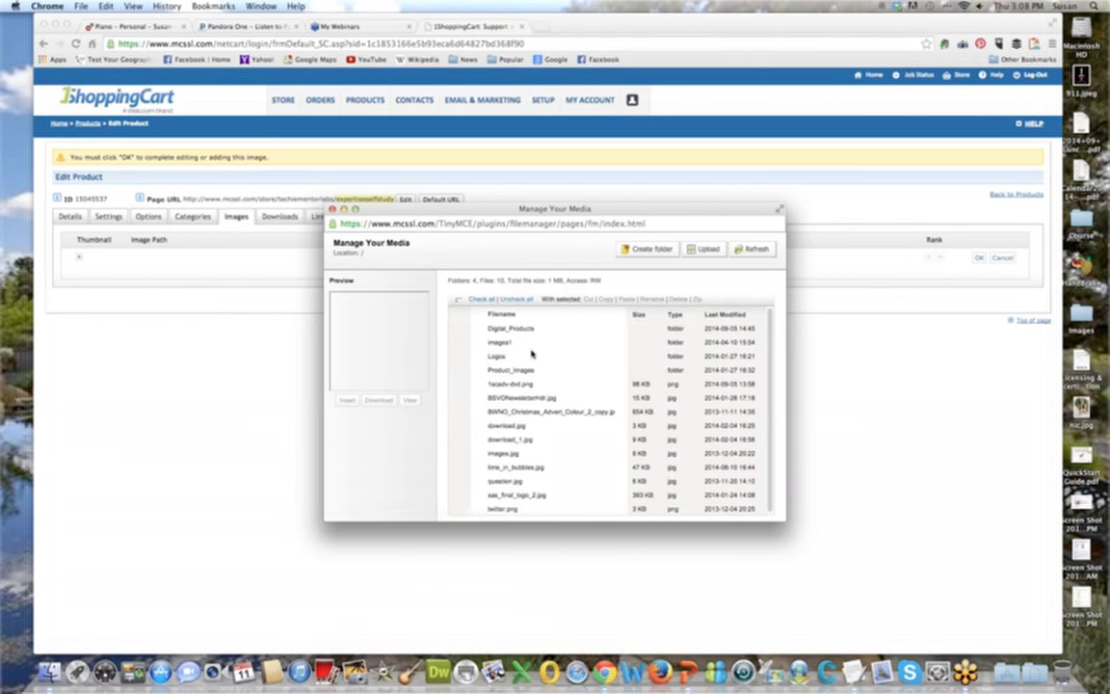
click(510, 328)
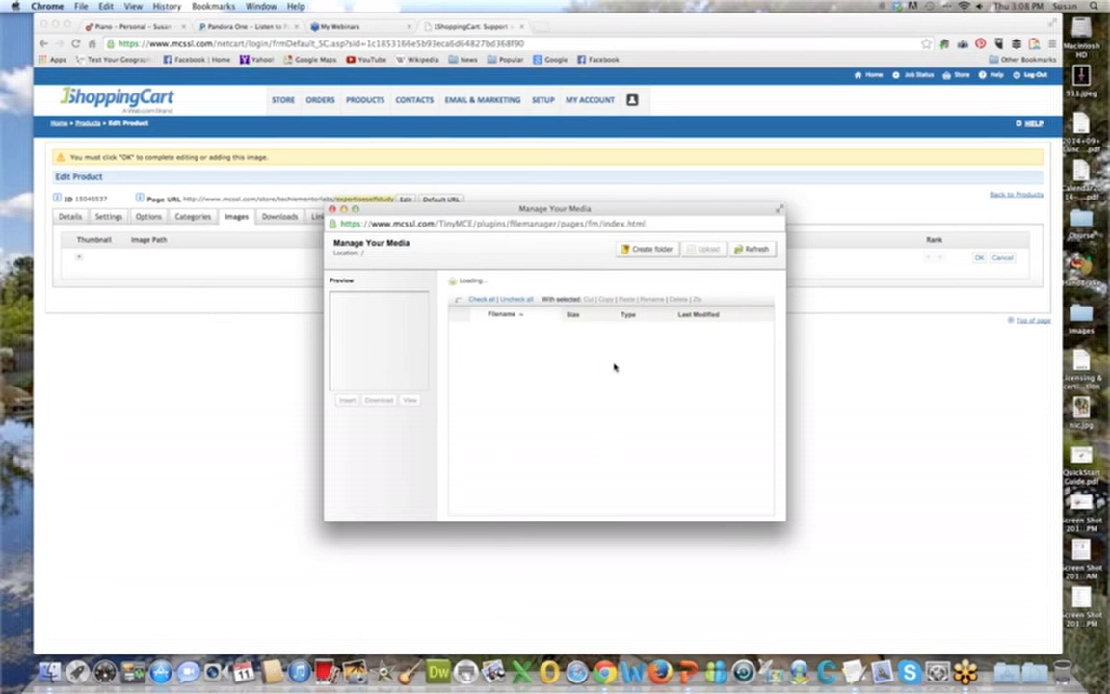
click(459, 342)
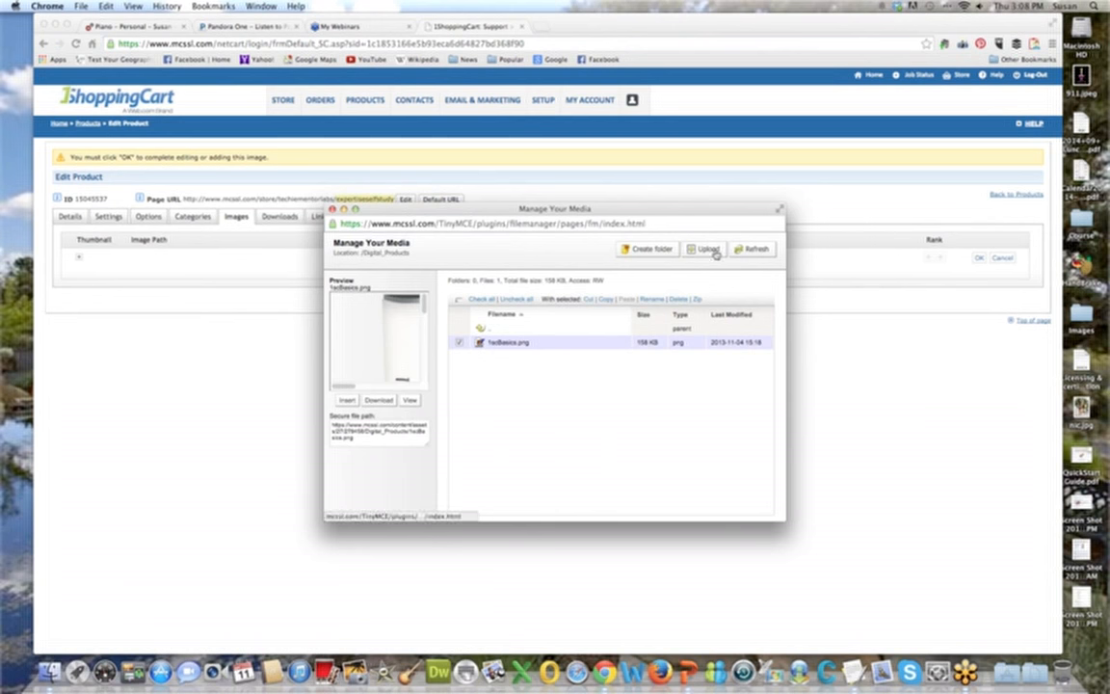
click(348, 401)
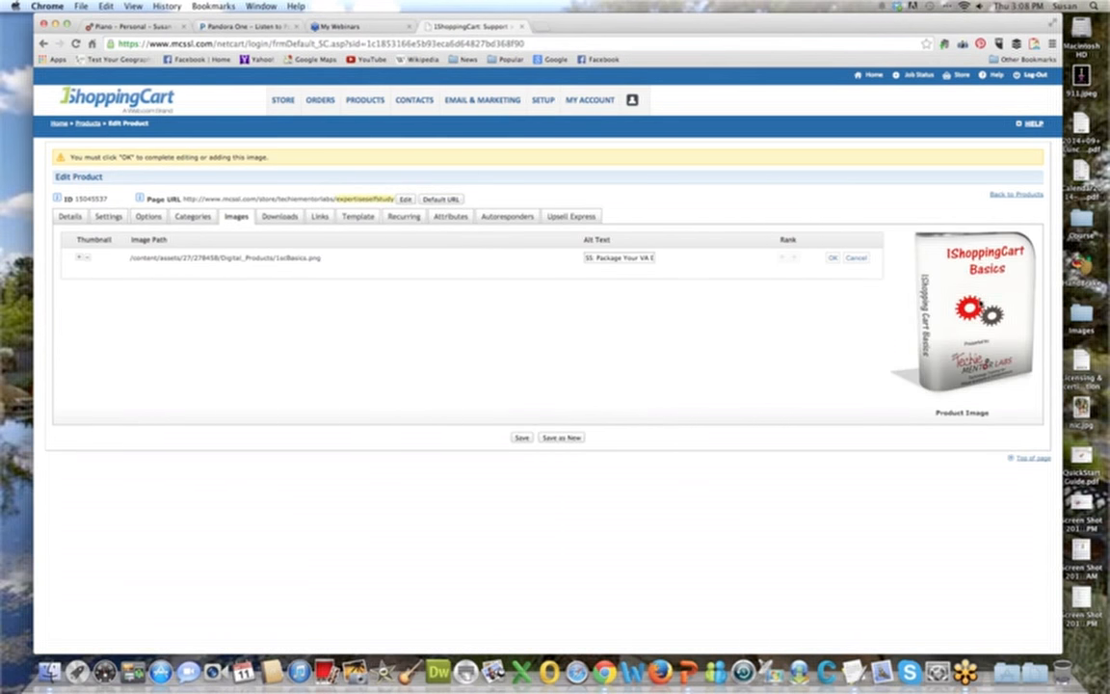
Set the product image's alt text to "Package your expertise" and save the product.
triple_click(613, 258)
key(BackSpace)
text(Packag)
key(BackSpace)
key(BackSpace)
text(age your expertise)
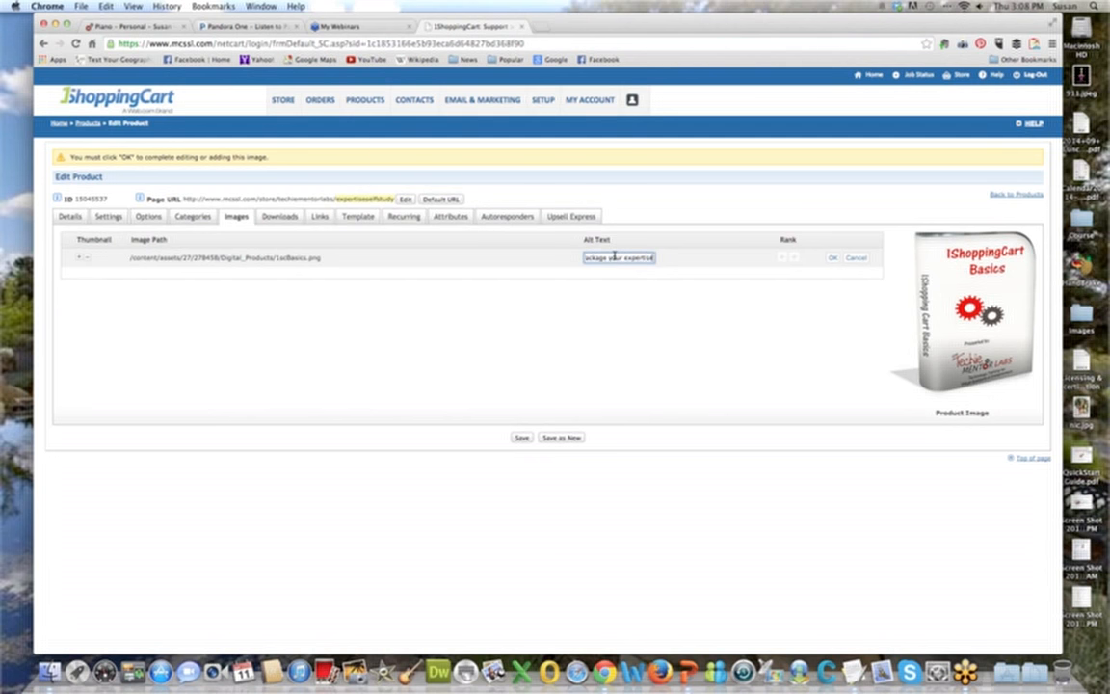
click(833, 258)
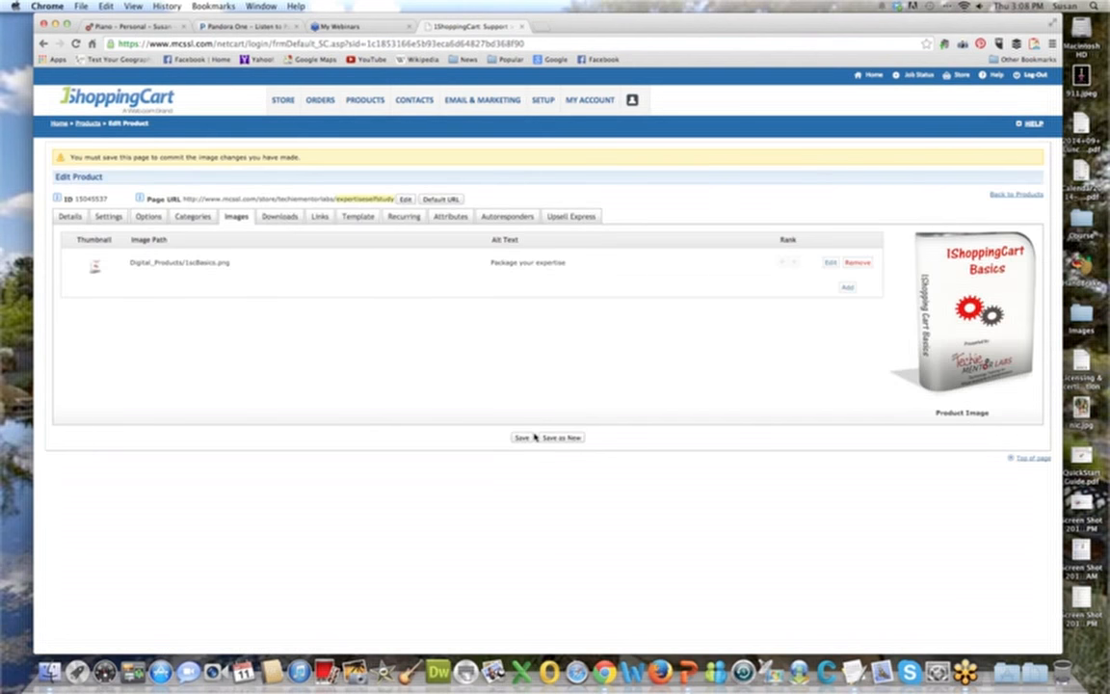
click(521, 438)
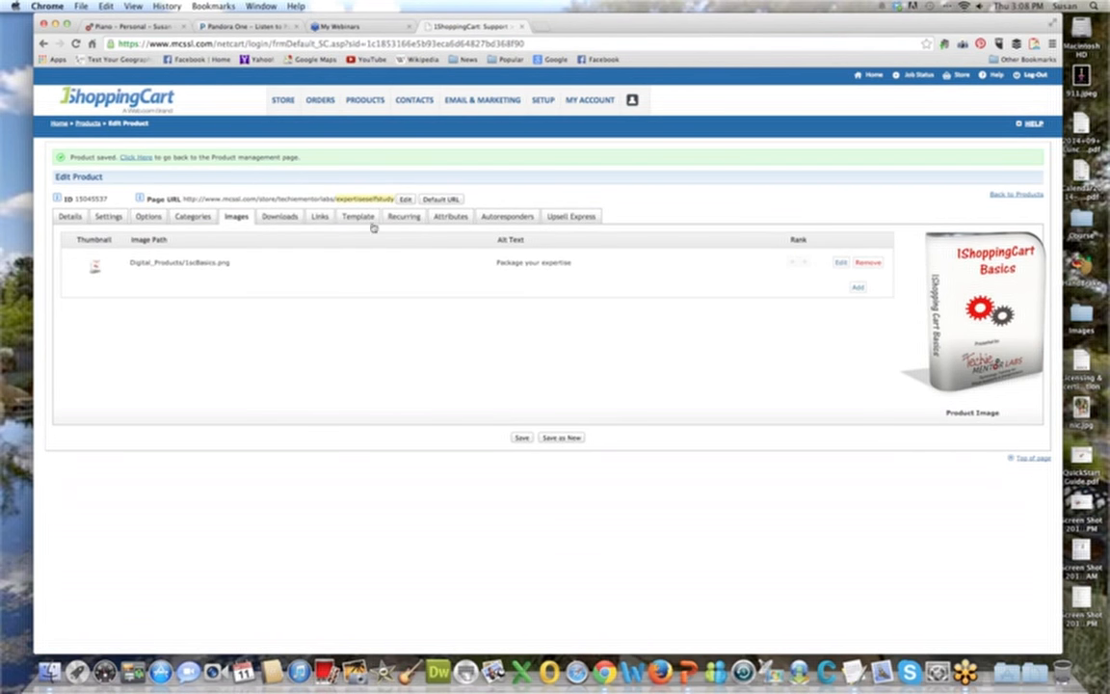
Enable digital download for the product and choose 21day_dripsequence.pdf from the Digital File Vault.
click(280, 216)
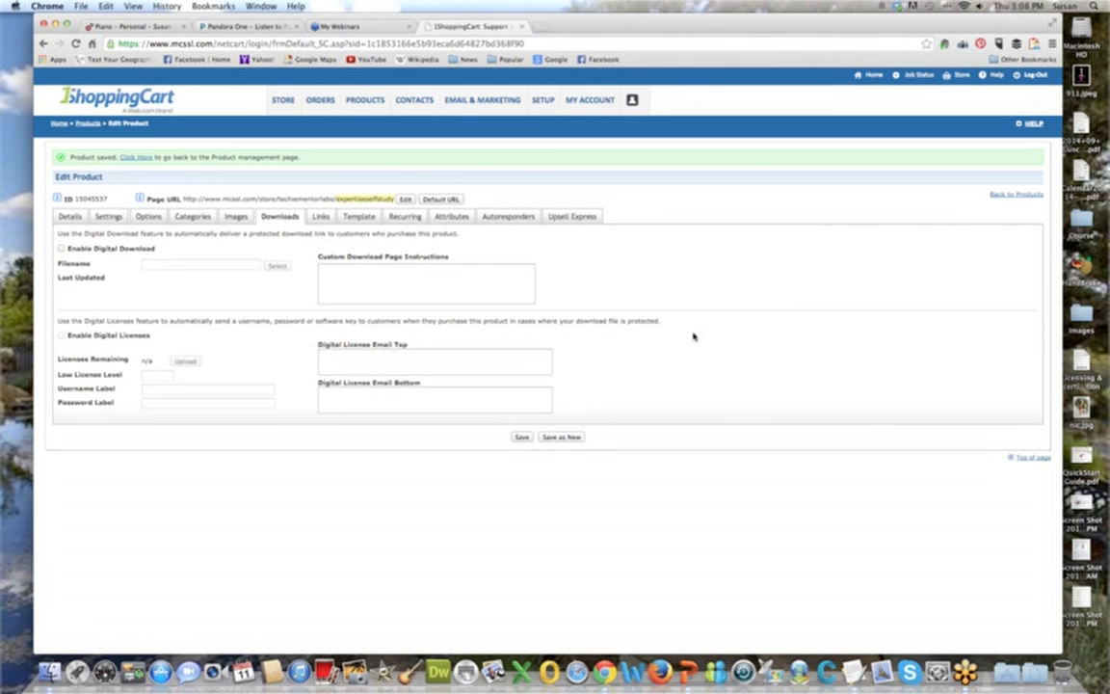
click(61, 249)
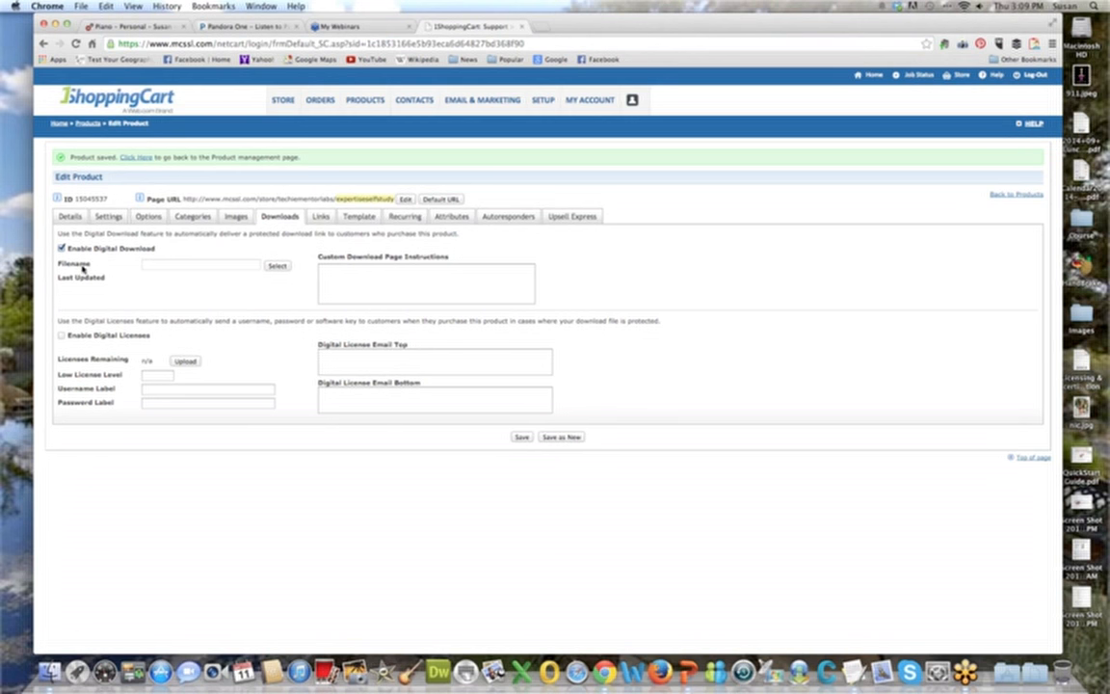
click(274, 265)
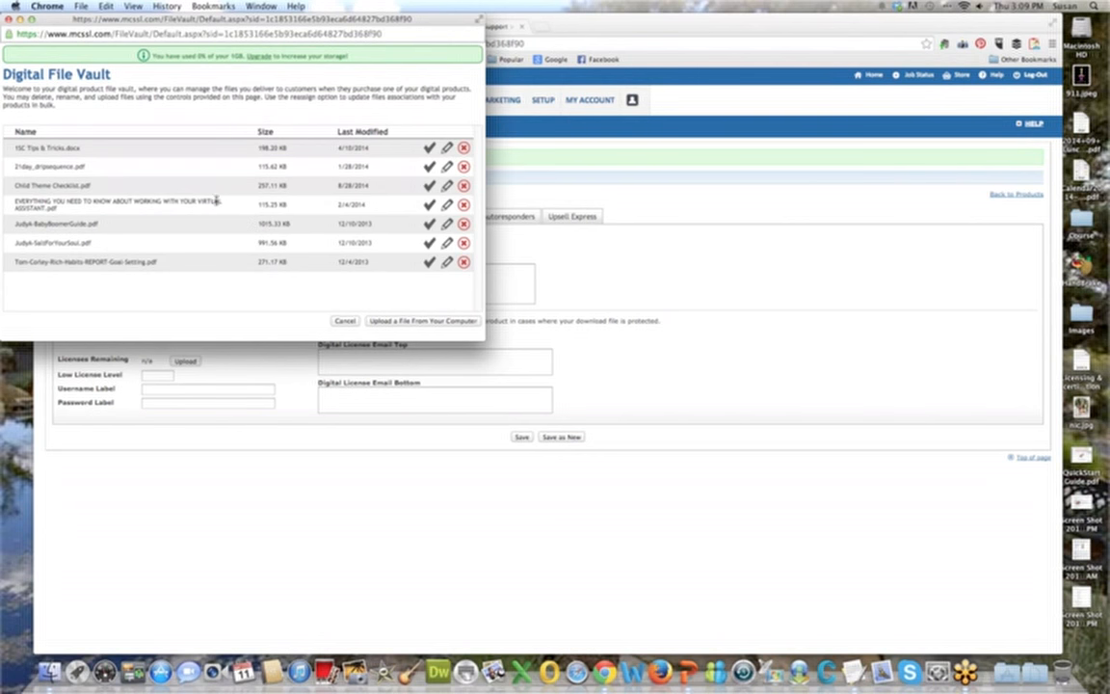
click(430, 167)
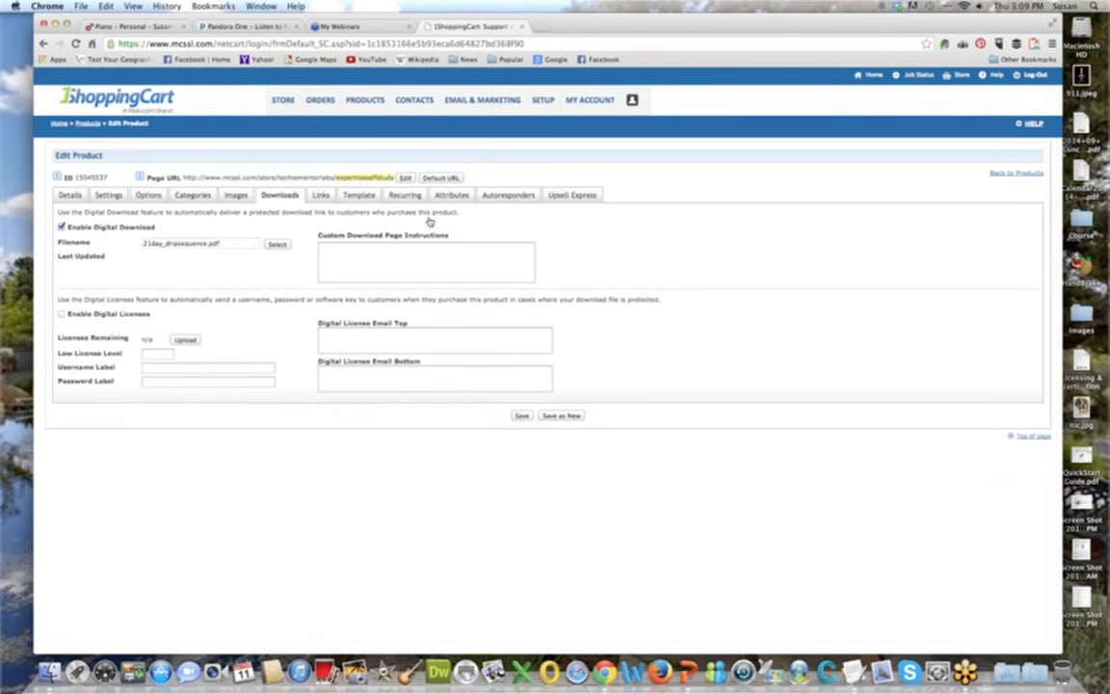
Add the download page instructions "Please be sure to download this within 24 hours of receipt.", save, and send a test download email.
click(373, 258)
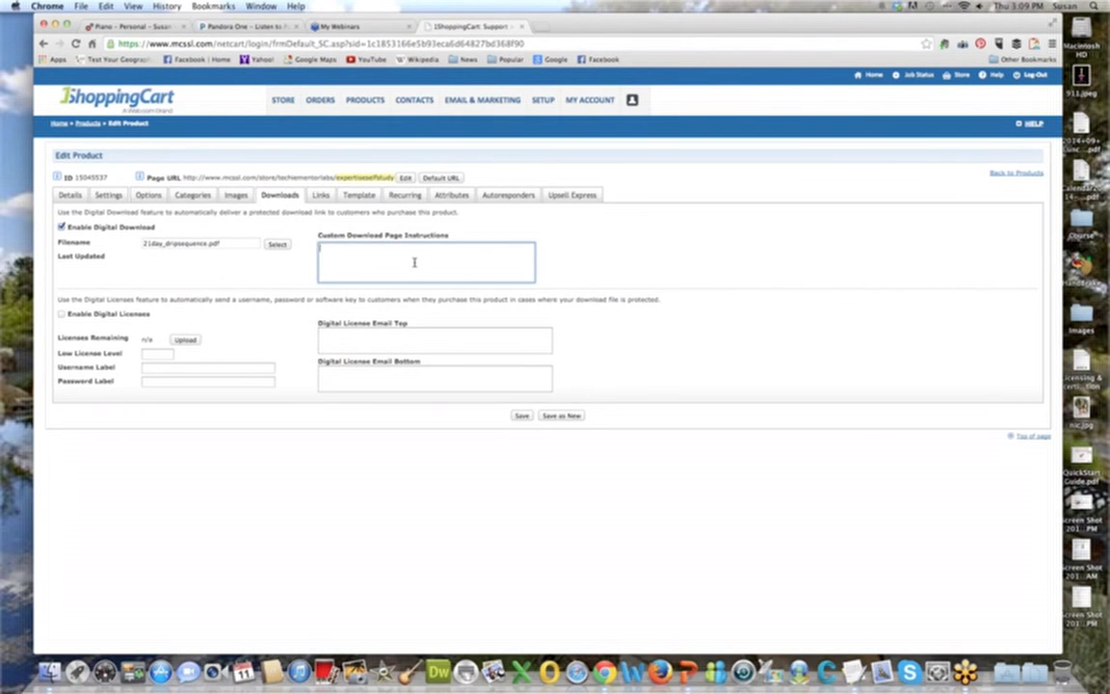
text(d)
key(BackSpace)
text(Please be sure to download this within 24 hours of receipt.)
click(572, 342)
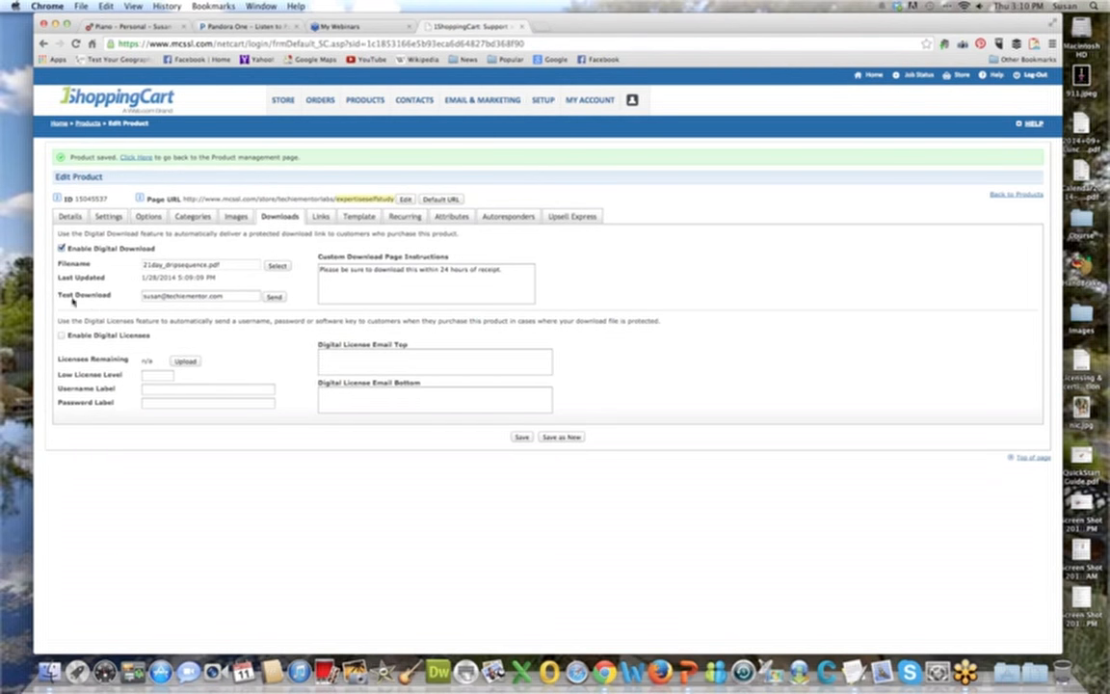
click(276, 296)
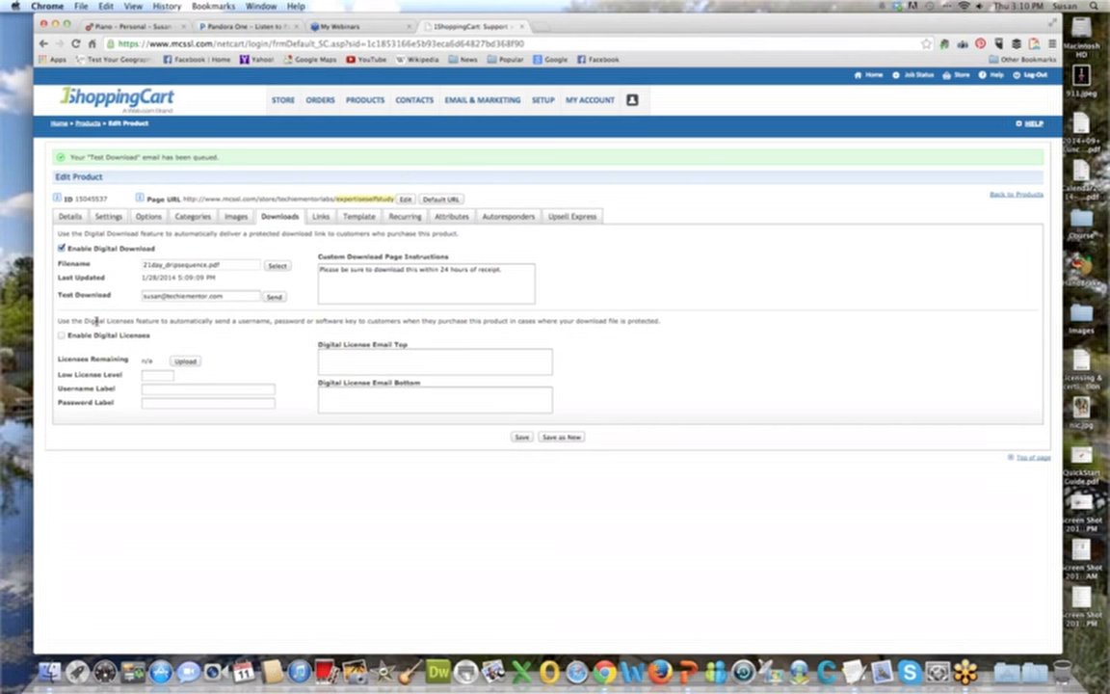
Enable digital licenses and check the license file upload and direct input options without adding any licenses.
click(62, 336)
click(183, 361)
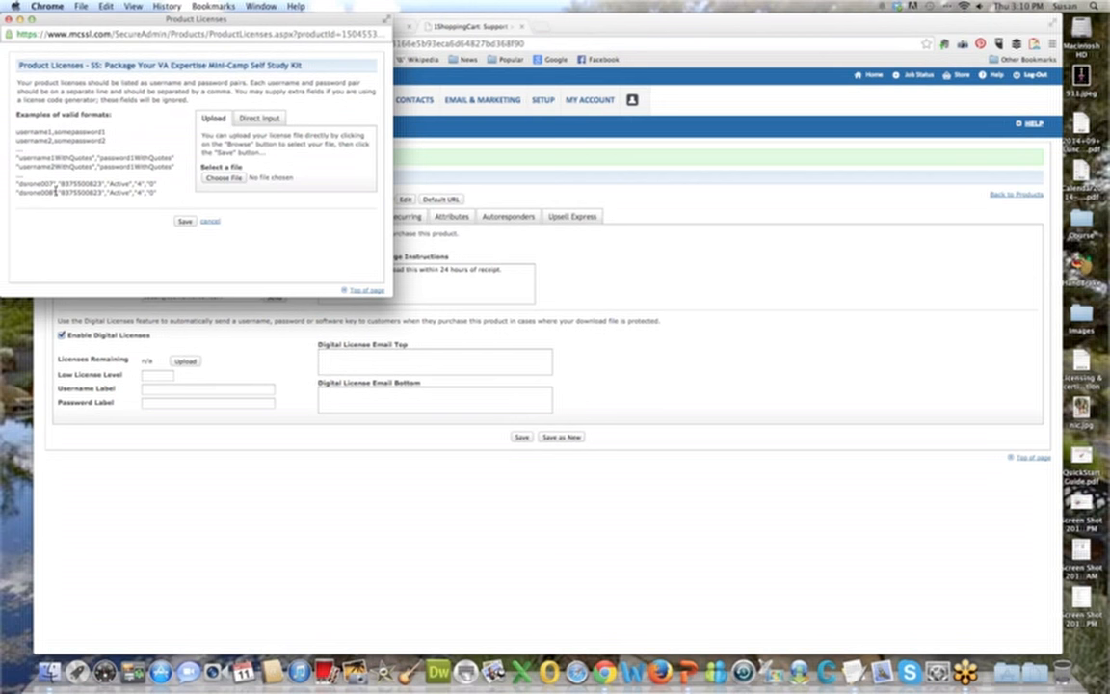
click(259, 118)
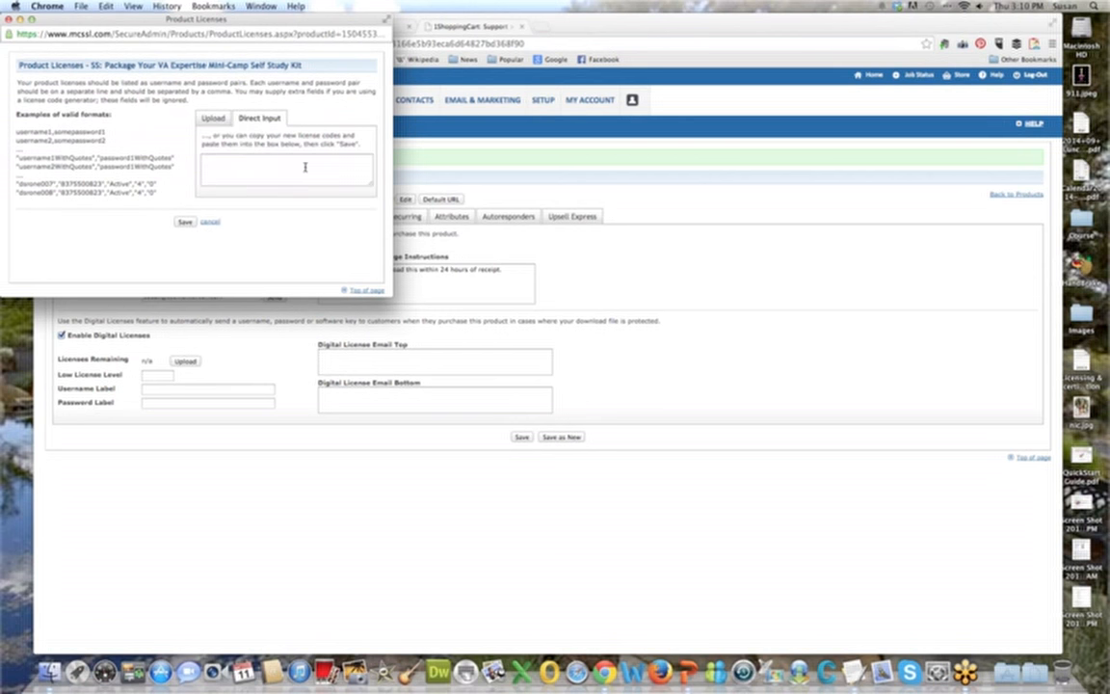
click(204, 222)
Set the low license level to 5 and check the username, password and license email fields.
click(156, 376)
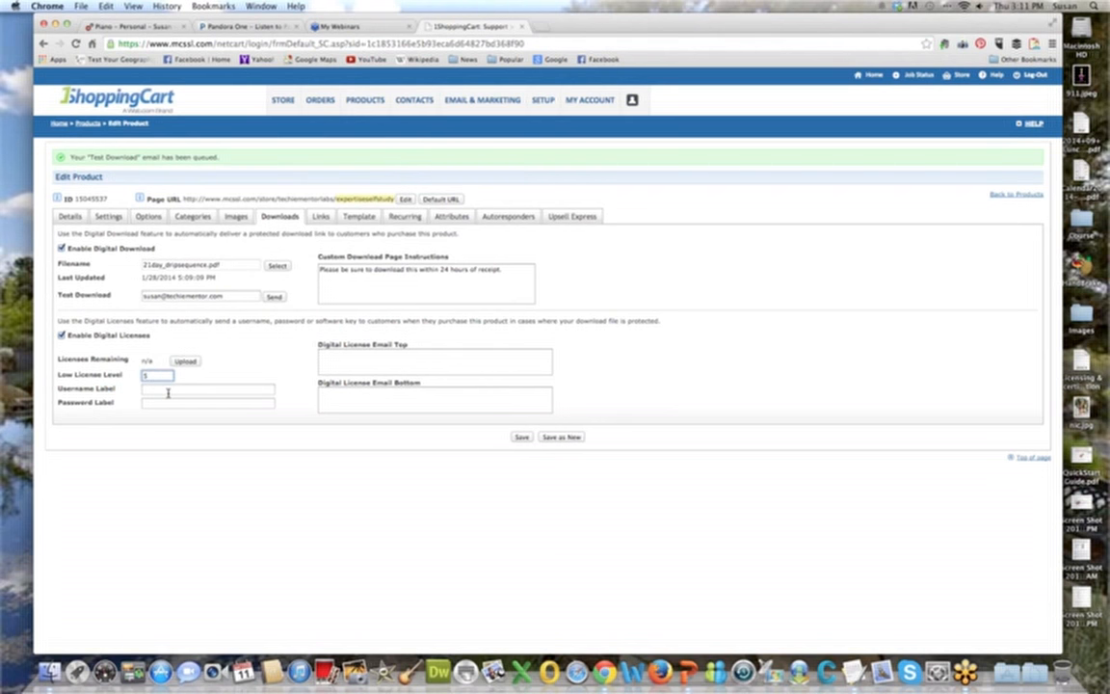
click(166, 390)
click(170, 402)
click(385, 361)
click(384, 396)
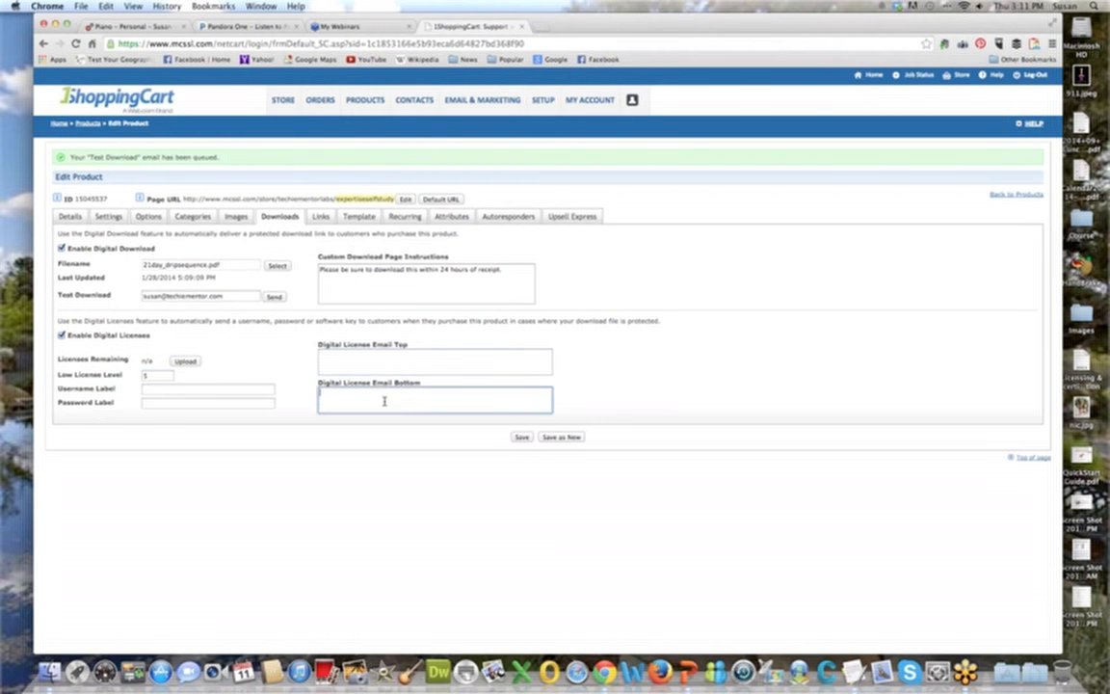
Set the top text of the digital license email to "Please find your username and password below.".
click(379, 358)
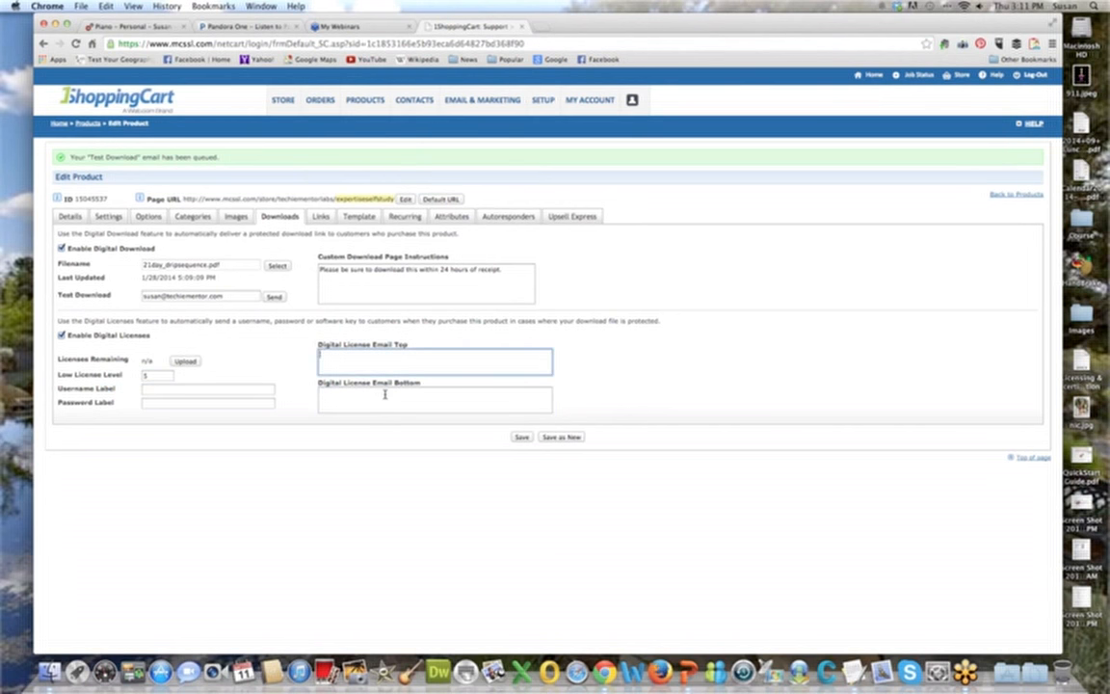
text(Please find your username and password below.)
Set the digital license email's bottom text to "Please contact us with any questions at" plus the support e-mail address, and save the product.
click(379, 401)
text(Please d)
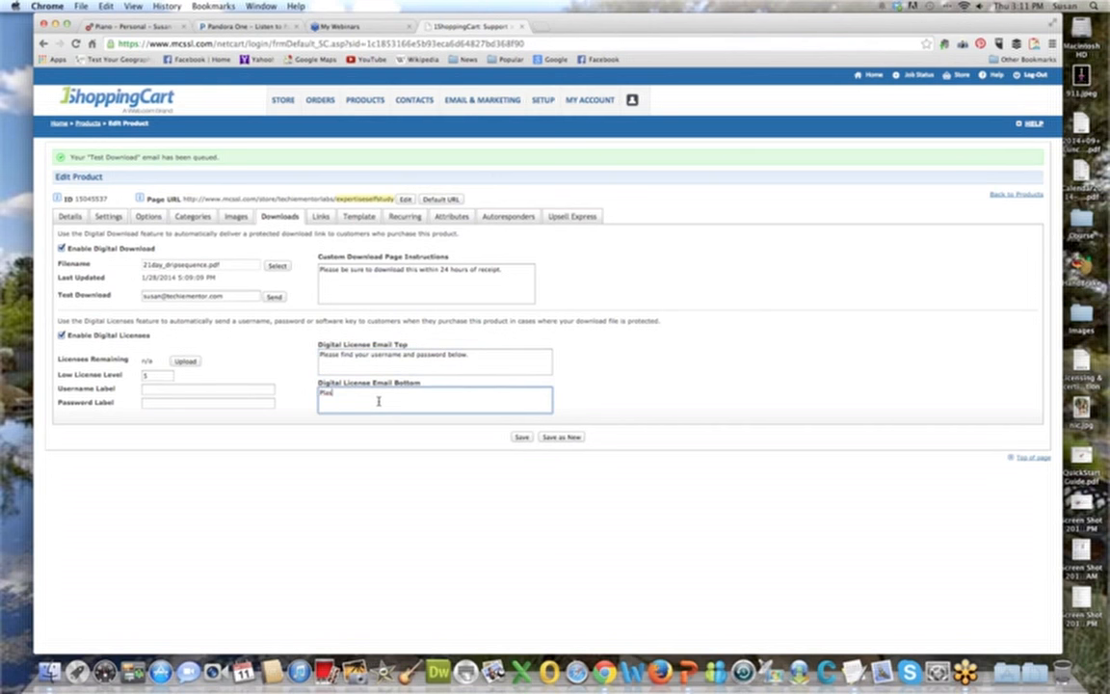
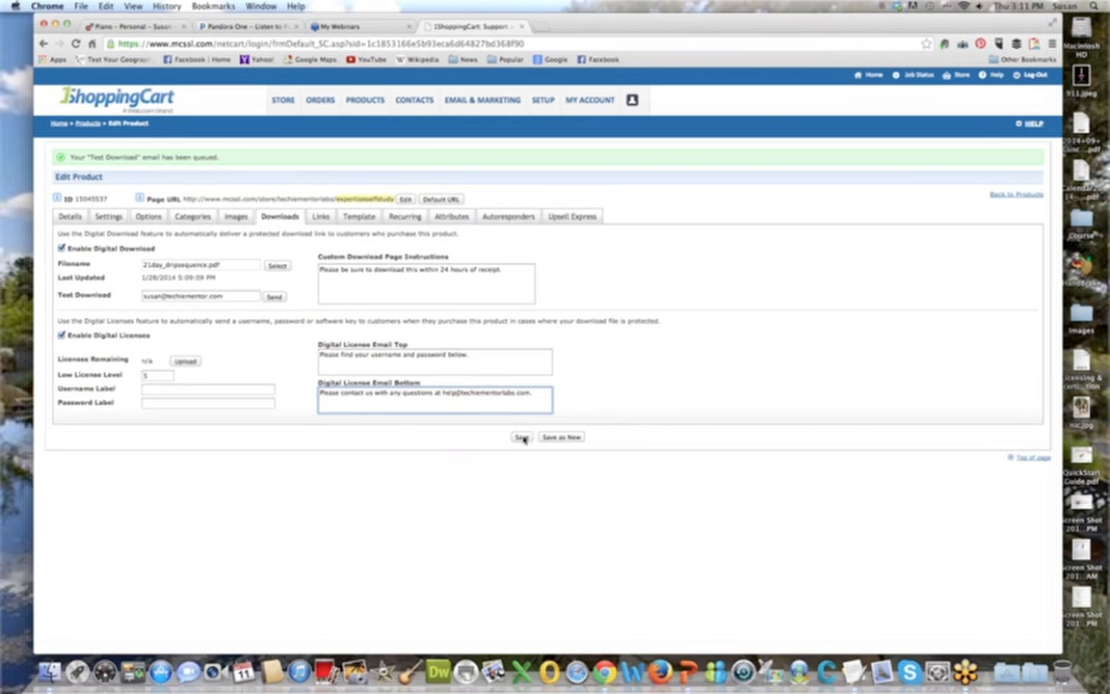
click(522, 437)
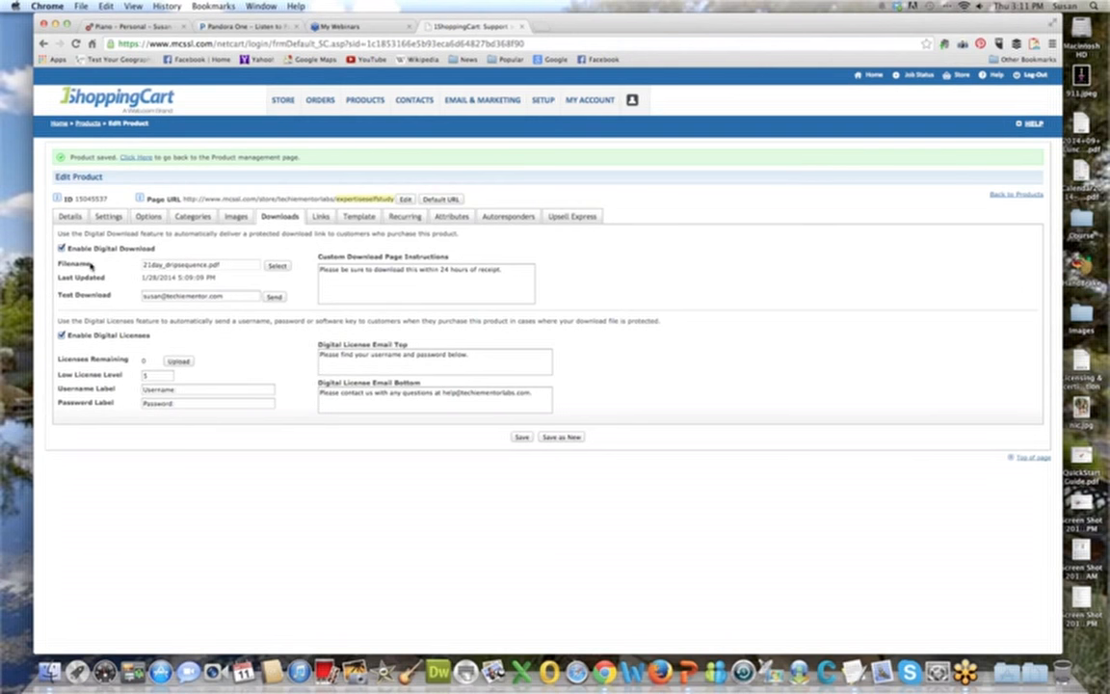
Disable digital licenses for the product.
click(60, 335)
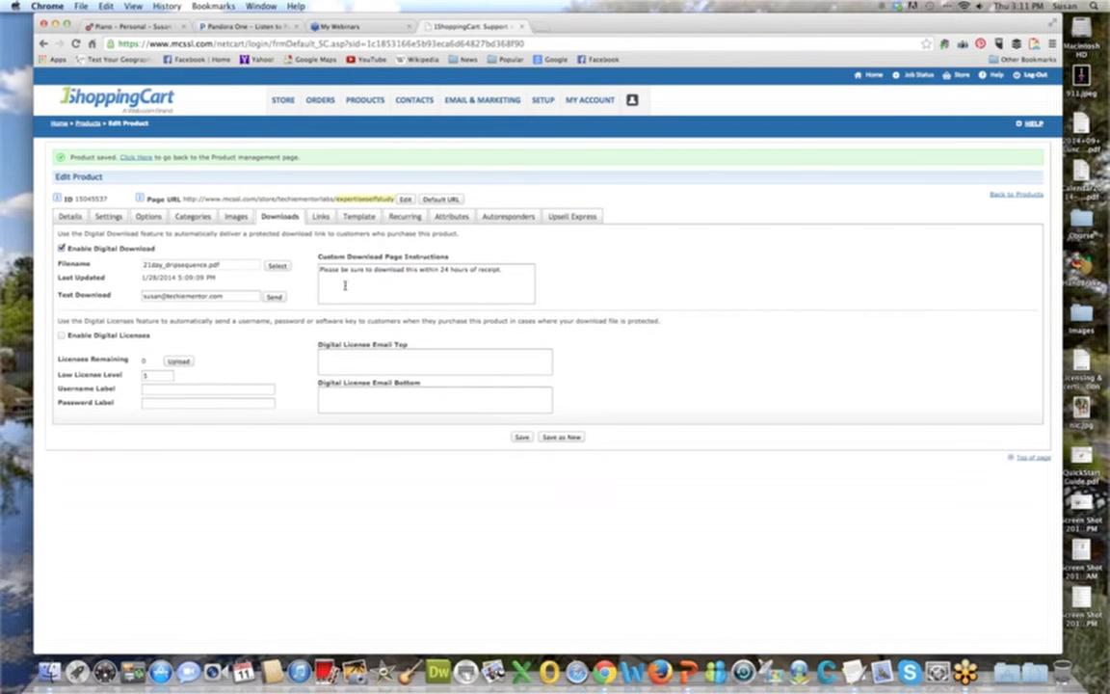
Test the product's 1 Step Checkout link and examine the shopping cart page with its related and featured products.
click(319, 216)
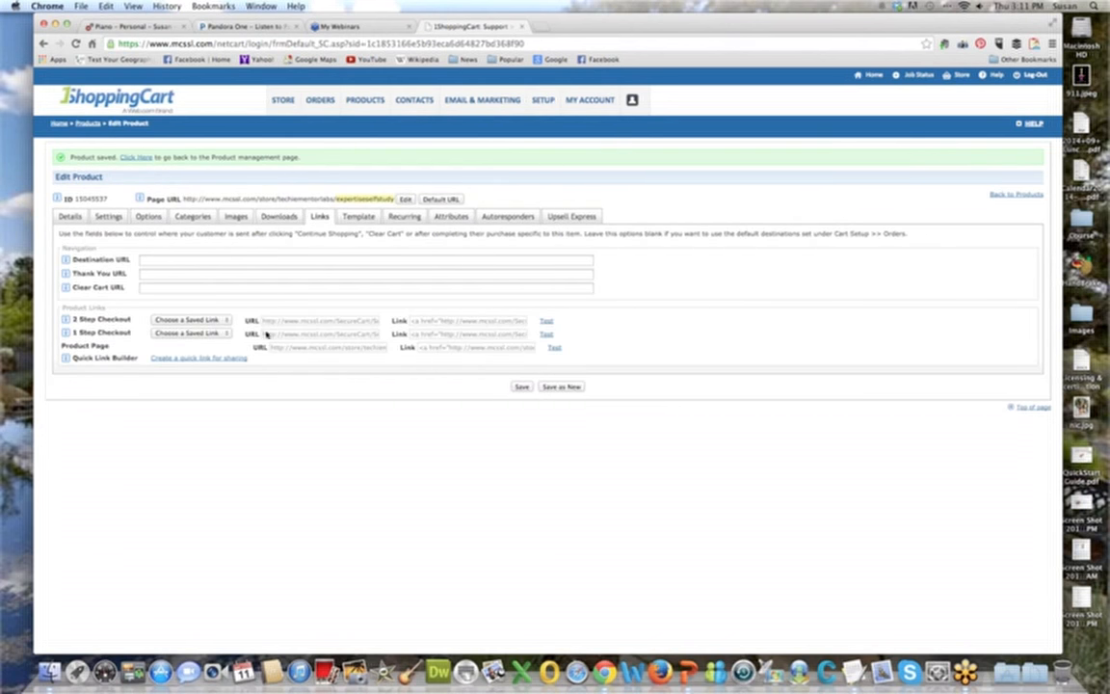
click(547, 333)
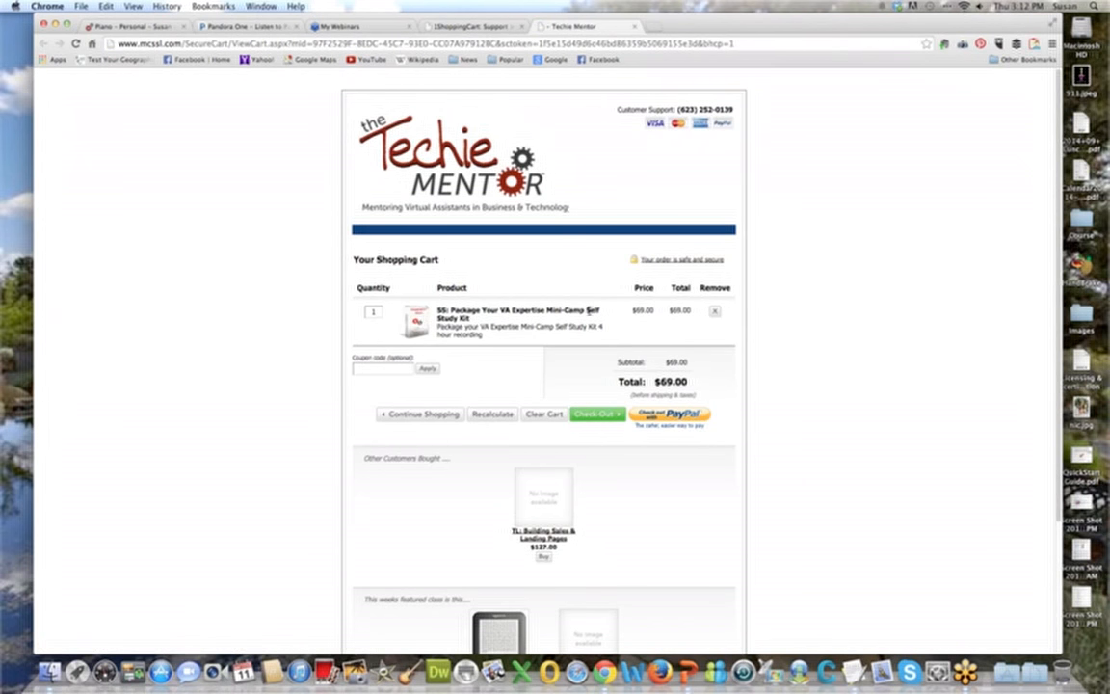
scroll(545, 321, down, 4)
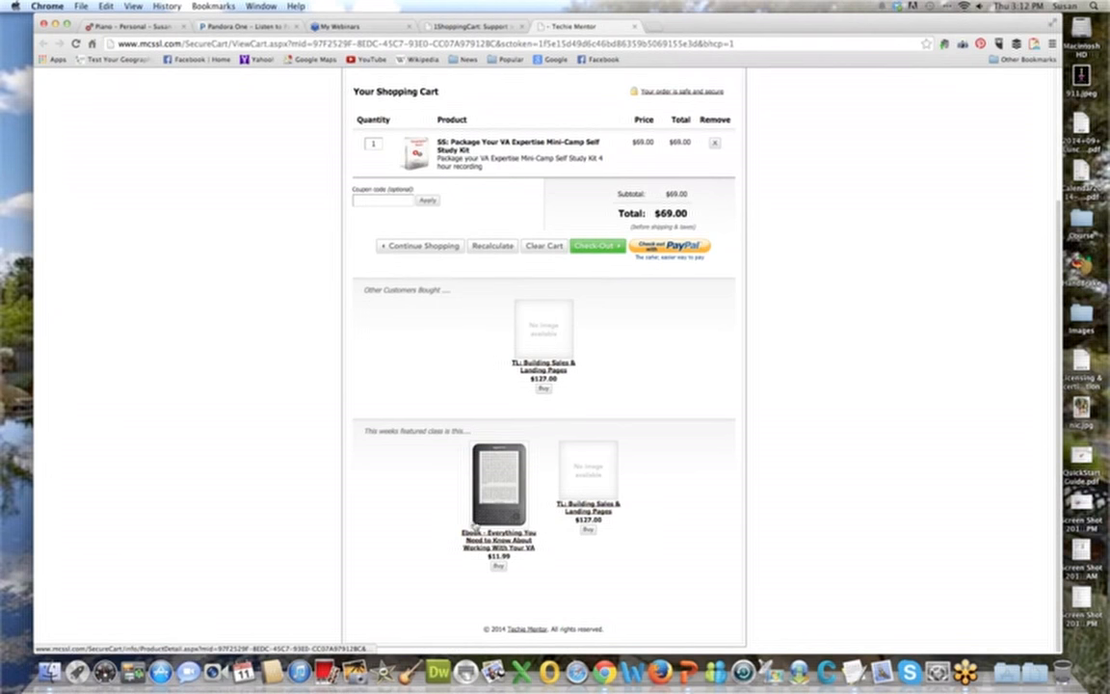
scroll(429, 460, up, 4)
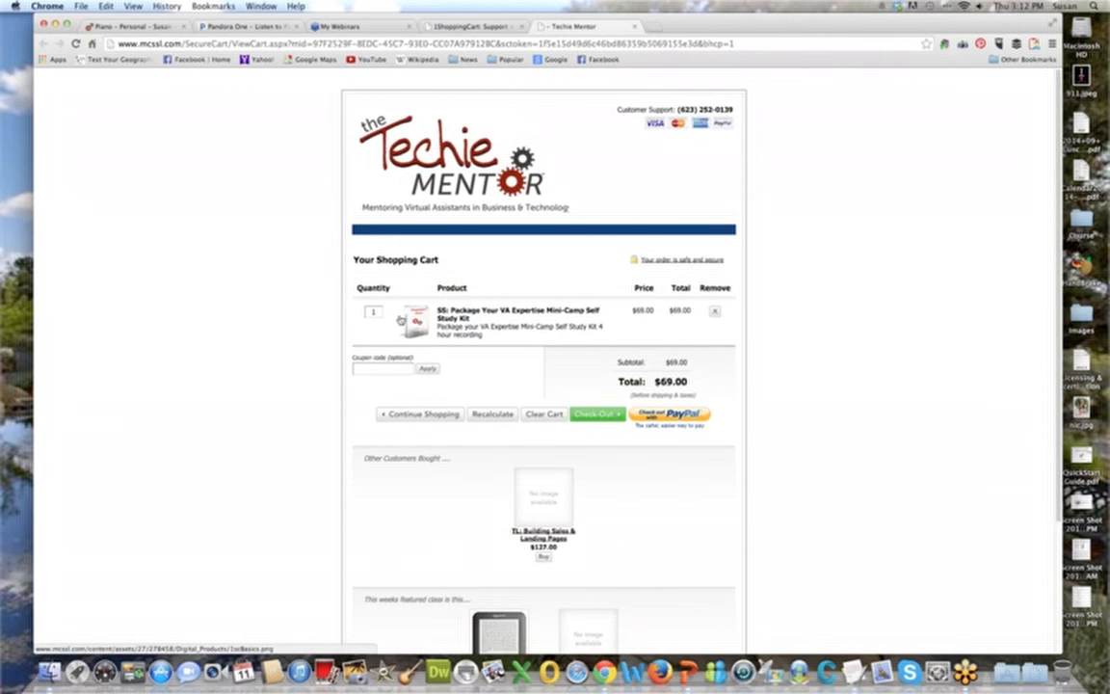
Clear the test shopping cart and close the checkout page.
click(375, 365)
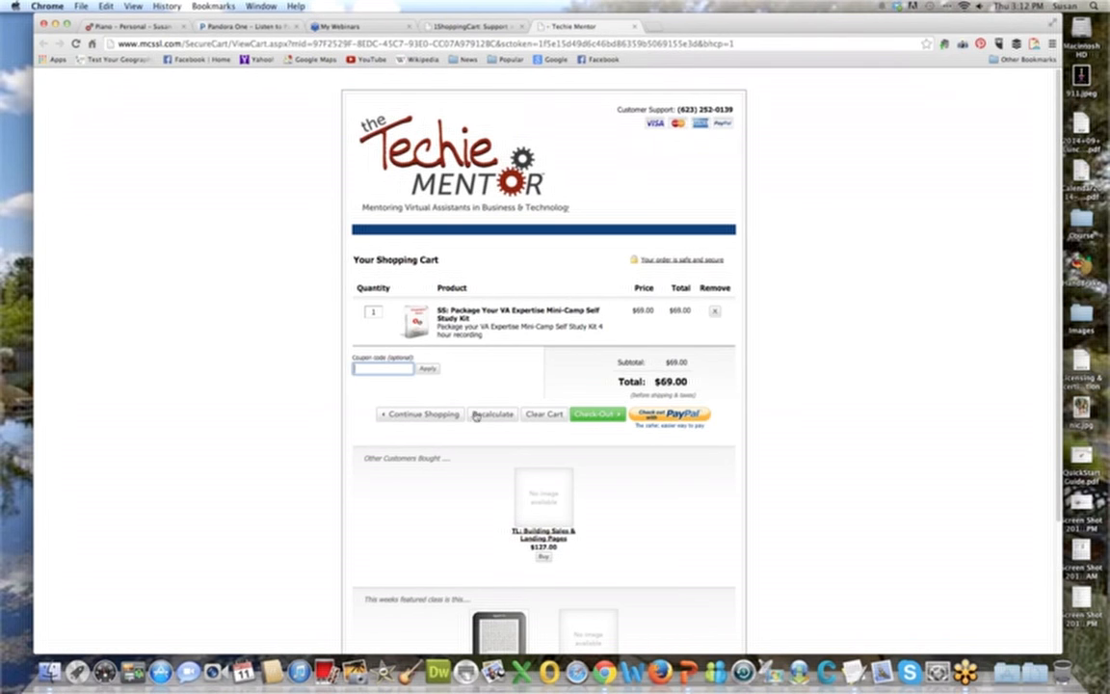
click(543, 421)
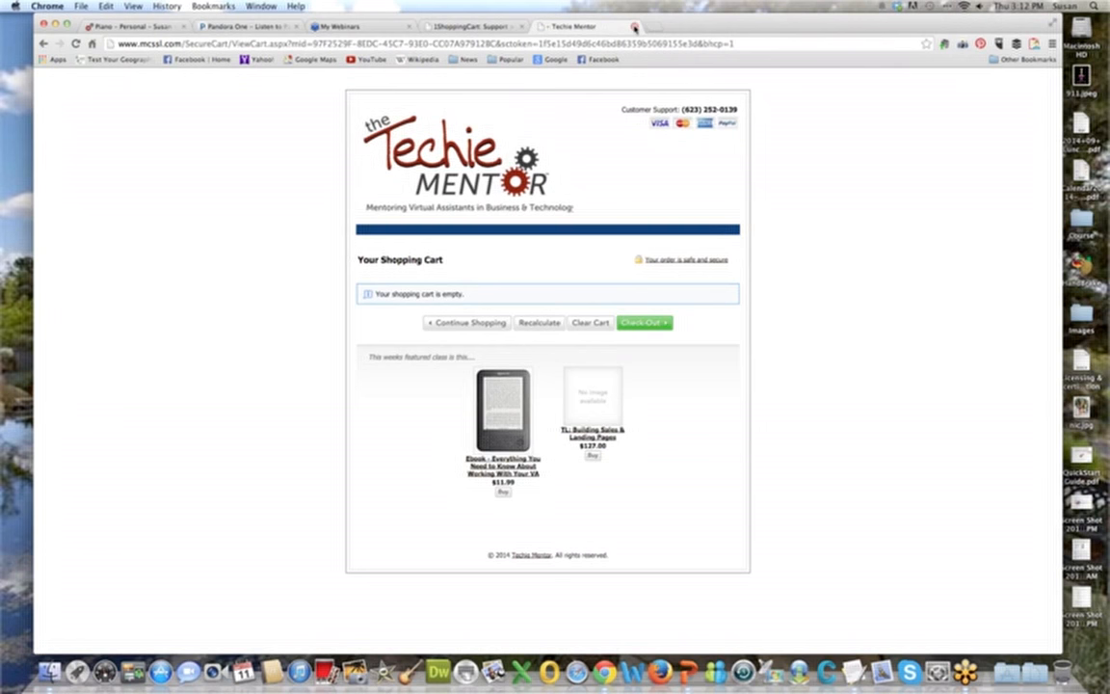
click(634, 27)
Set the product's Destination URL to BACK.
click(311, 258)
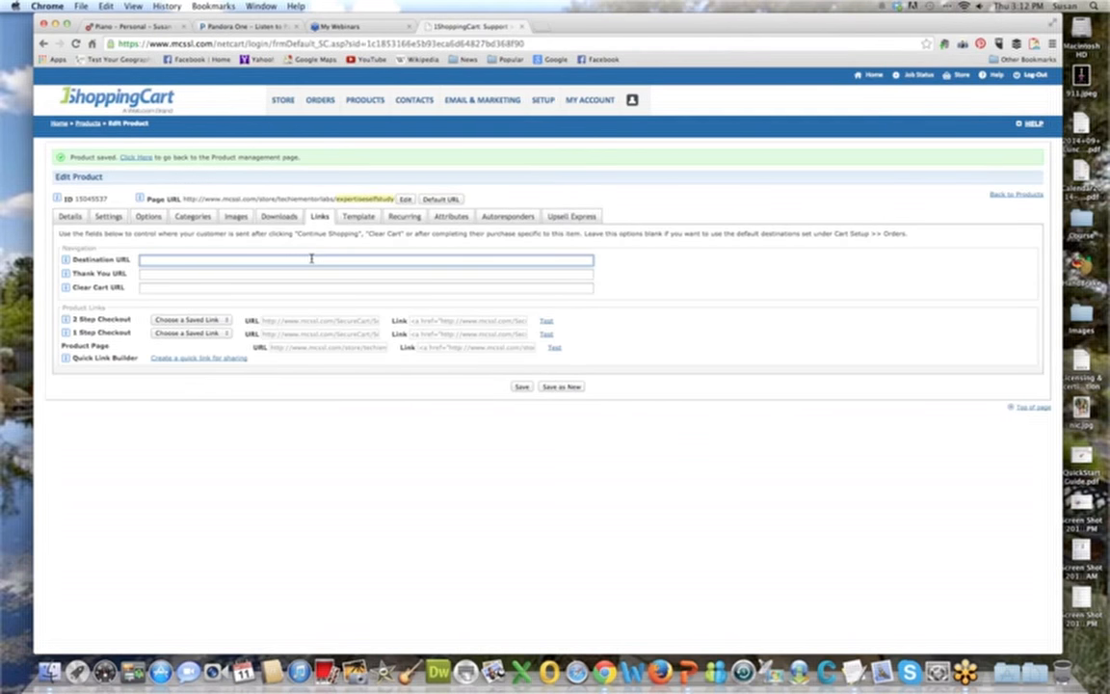
text(BACK)
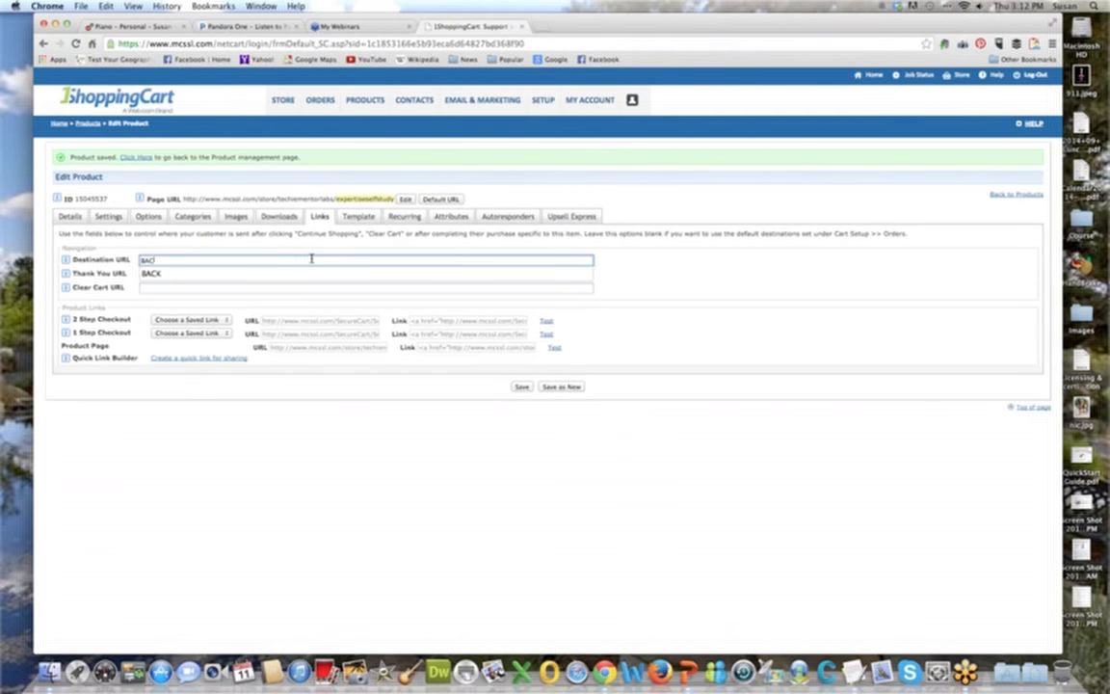
Set the product's Clear Cart URL to BACK and save the product.
key(Tab)
key(Tab)
text(BACK)
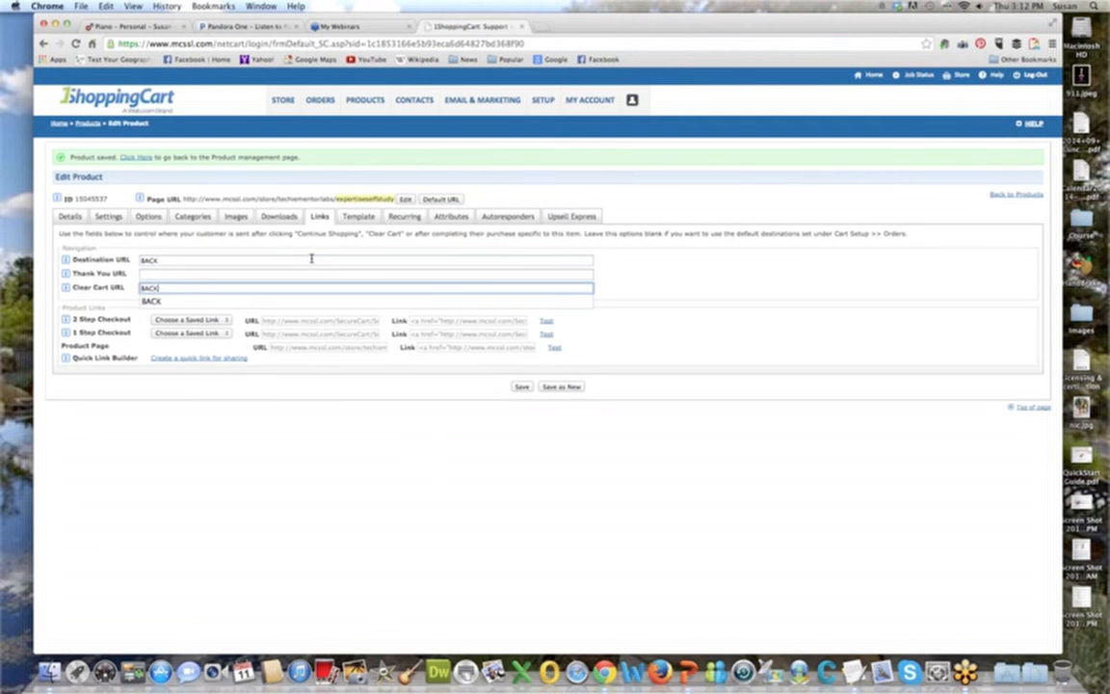
key(Tab)
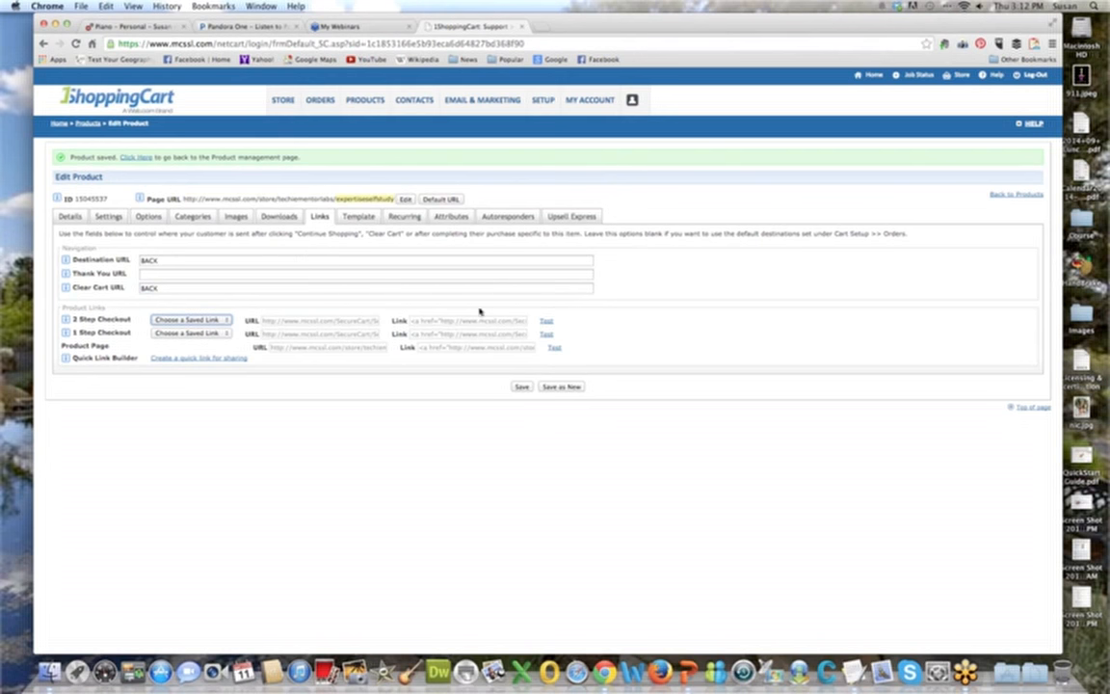
click(520, 387)
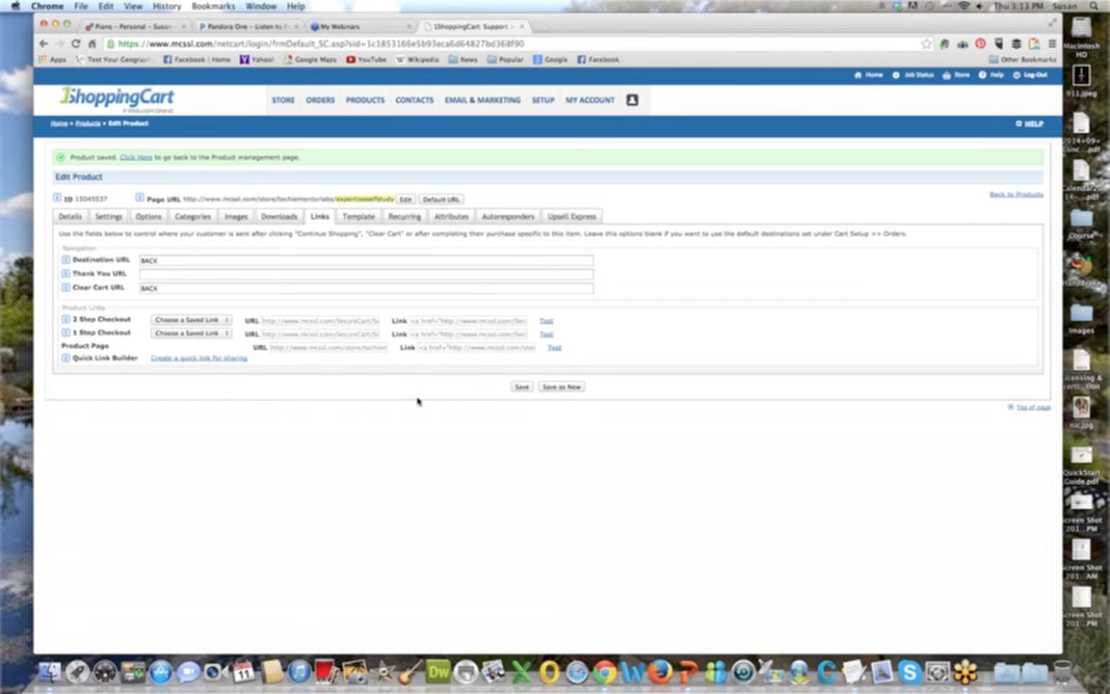
click(151, 275)
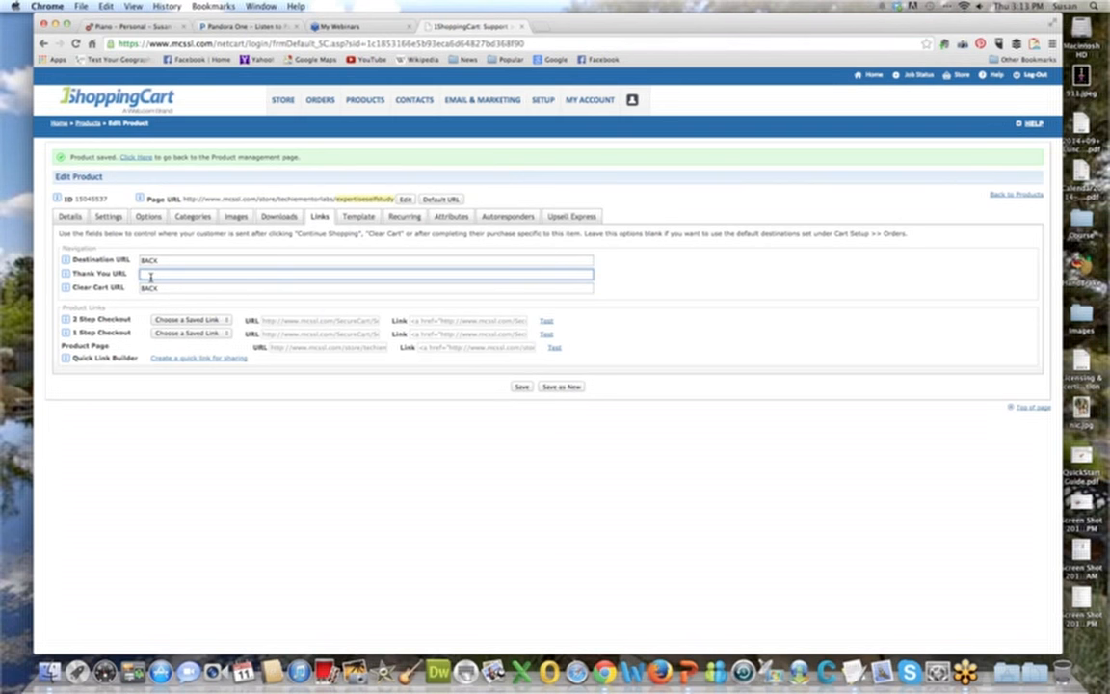
text(http://)
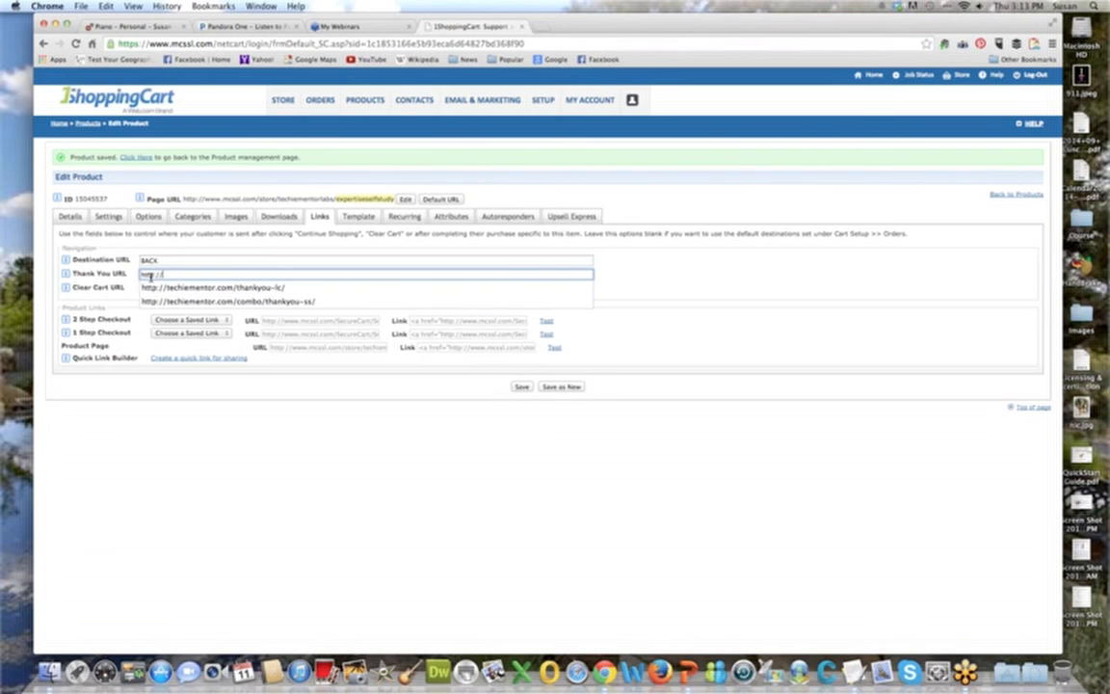
key(Down)
key(Down)
key(Return)
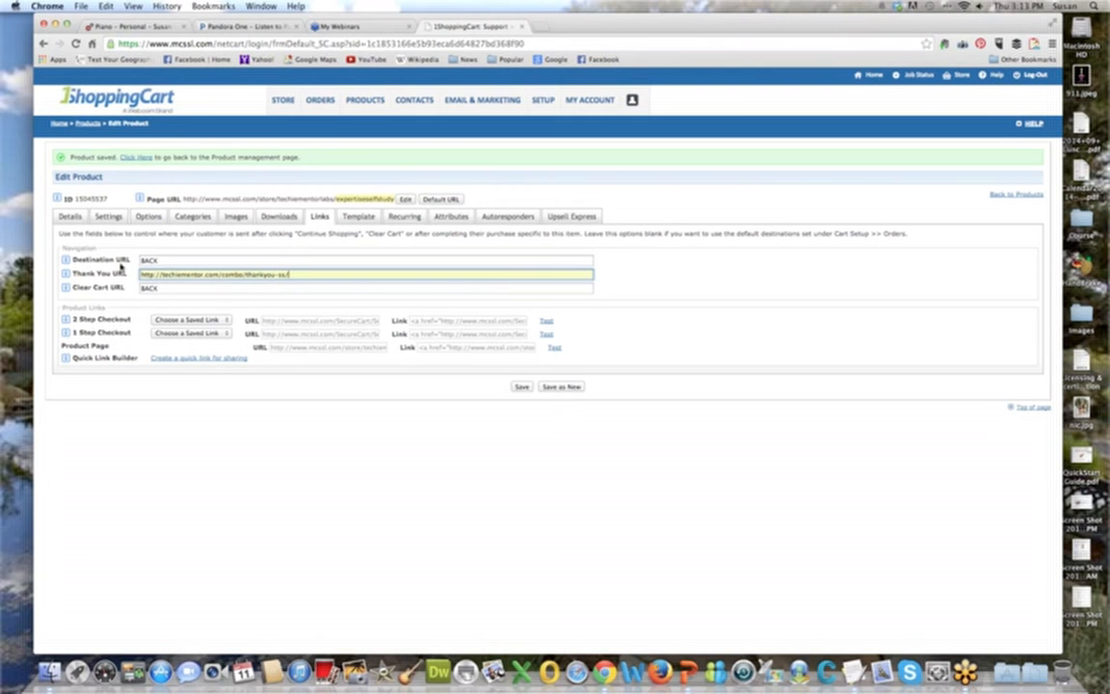
click(521, 386)
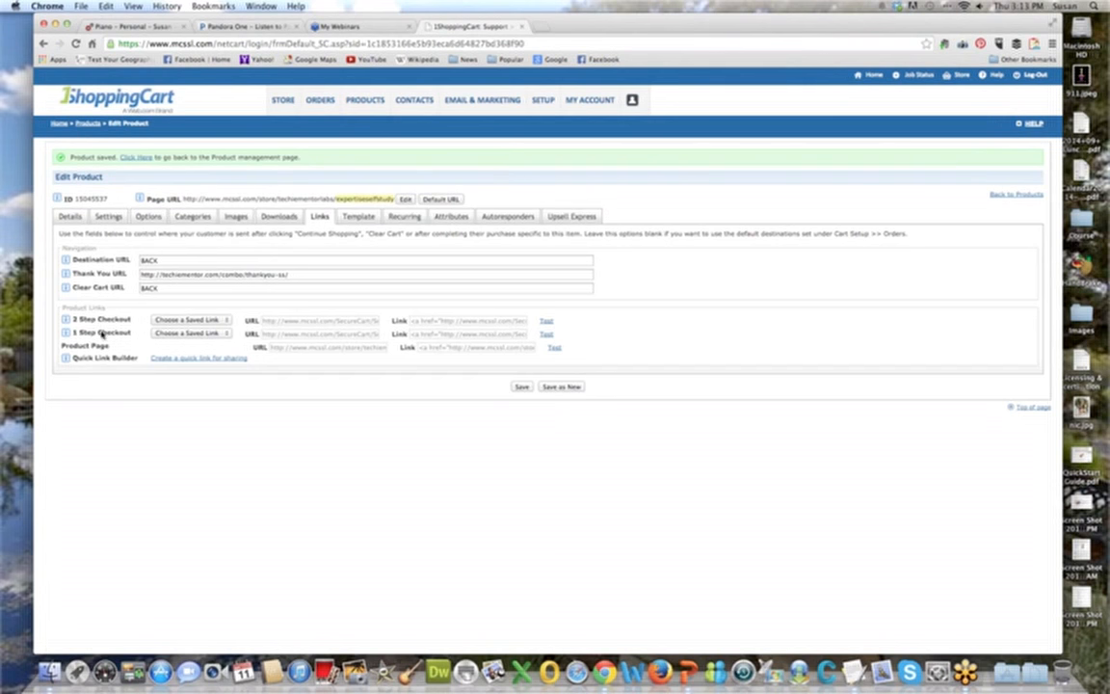
Test the 1 Step Checkout link, examine the billing, payment and other information sections of the checkout page, and close it.
click(547, 335)
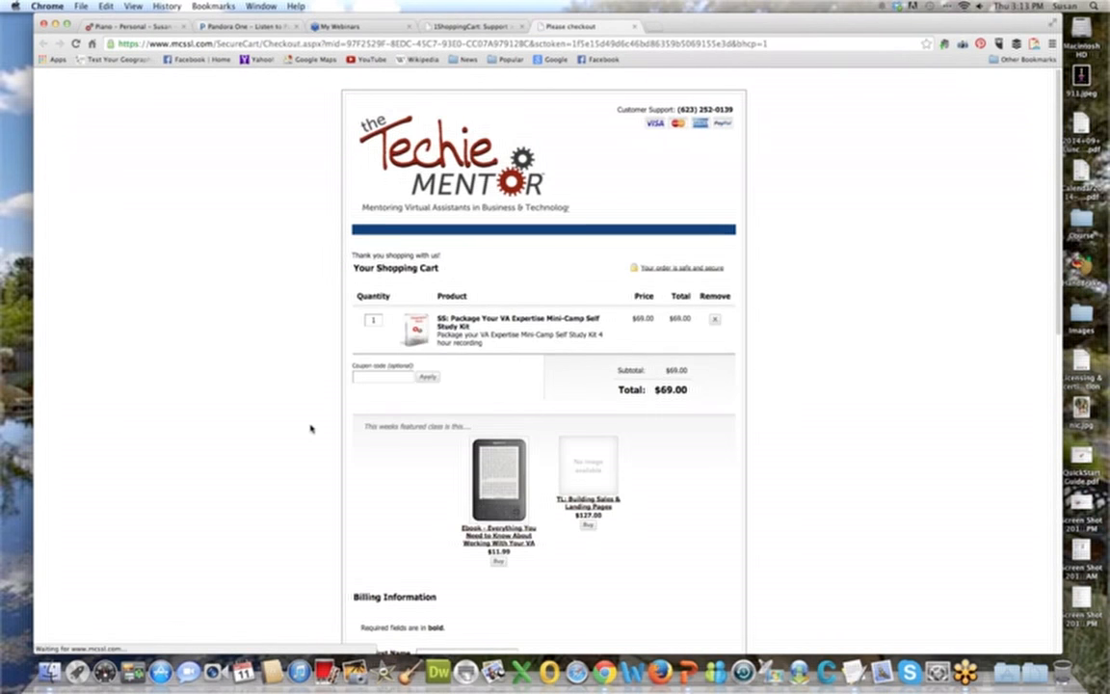
scroll(310, 427, down, 4)
scroll(310, 426, down, 5)
scroll(310, 427, up, 9)
scroll(310, 427, down, 4)
scroll(310, 427, down, 4)
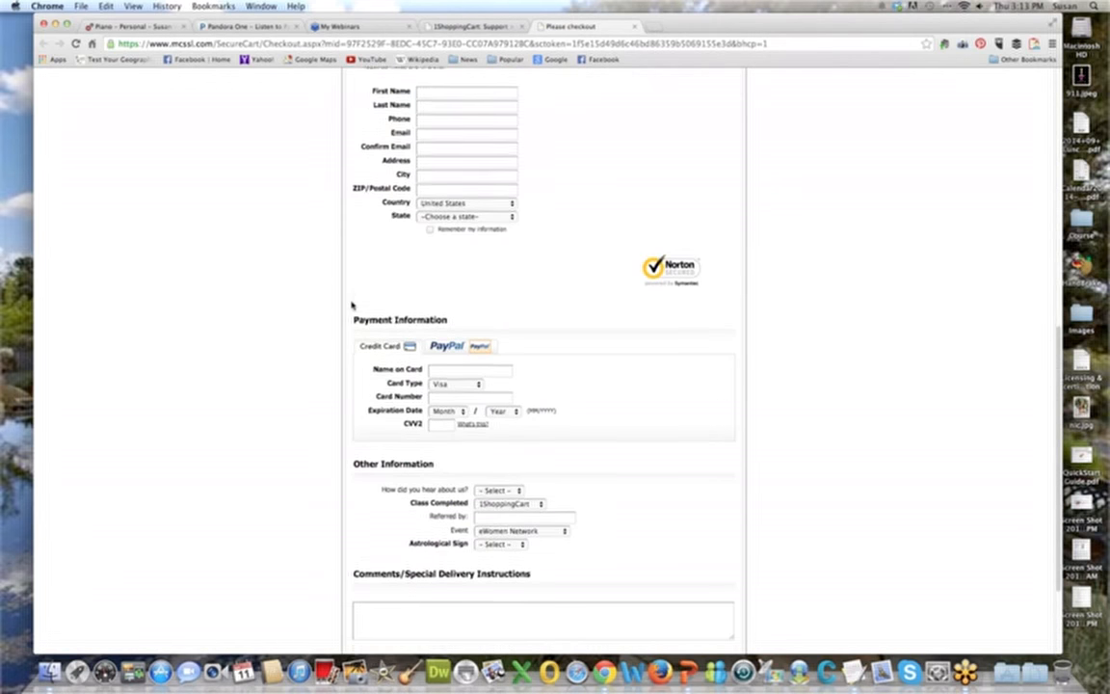
scroll(350, 305, down, 2)
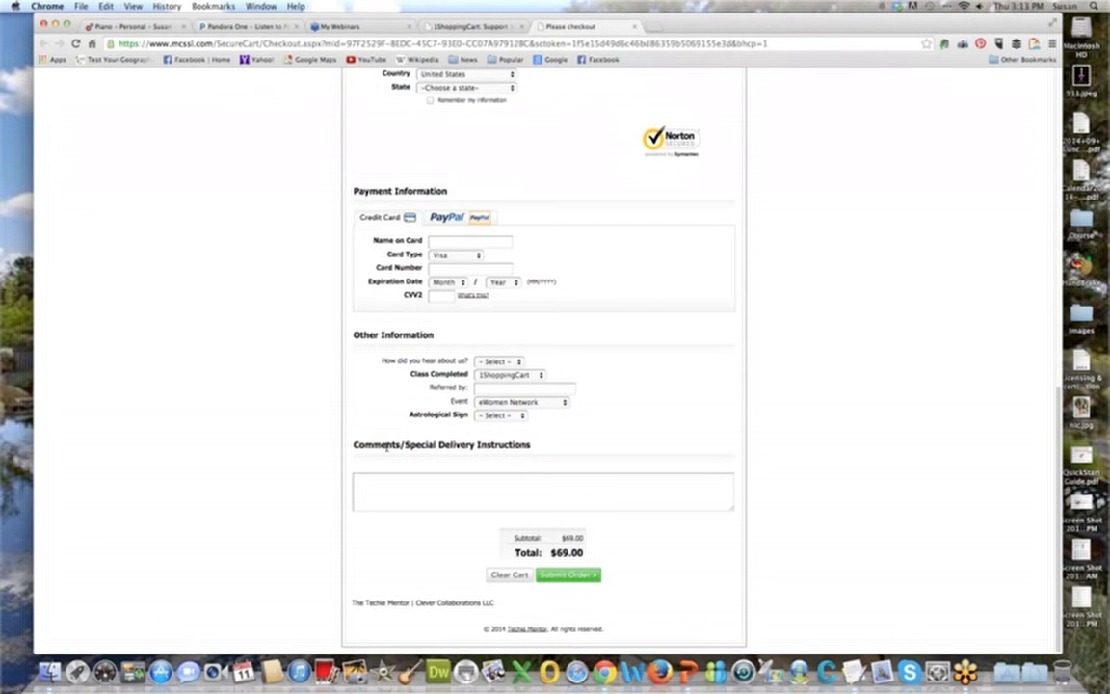
scroll(387, 448, up, 10)
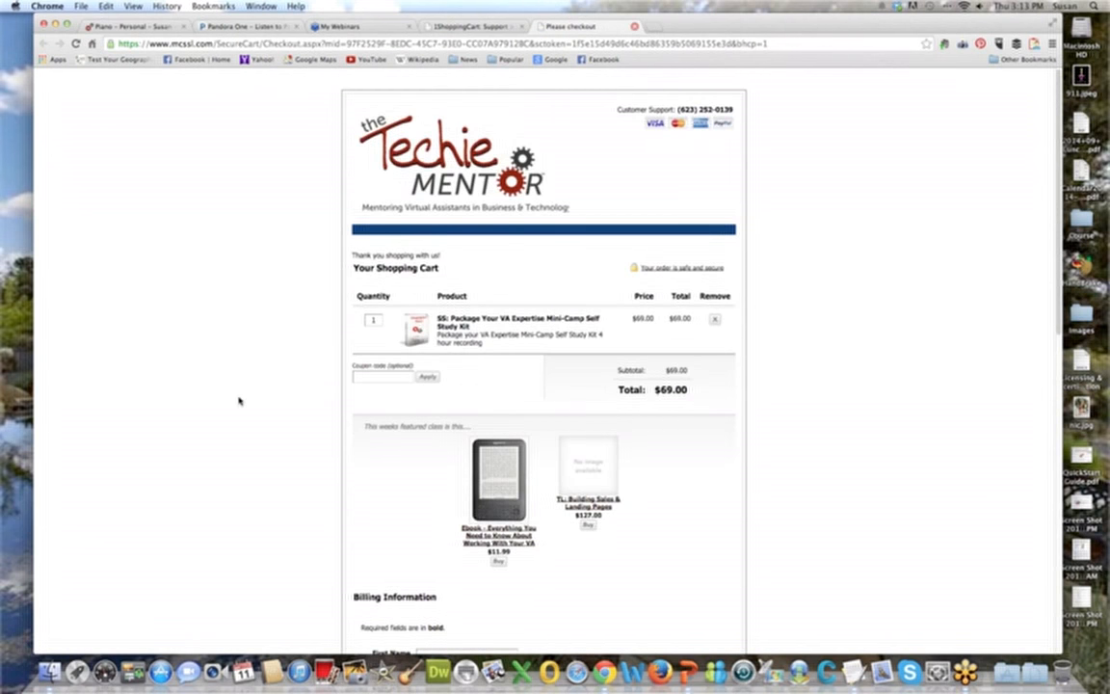
click(635, 28)
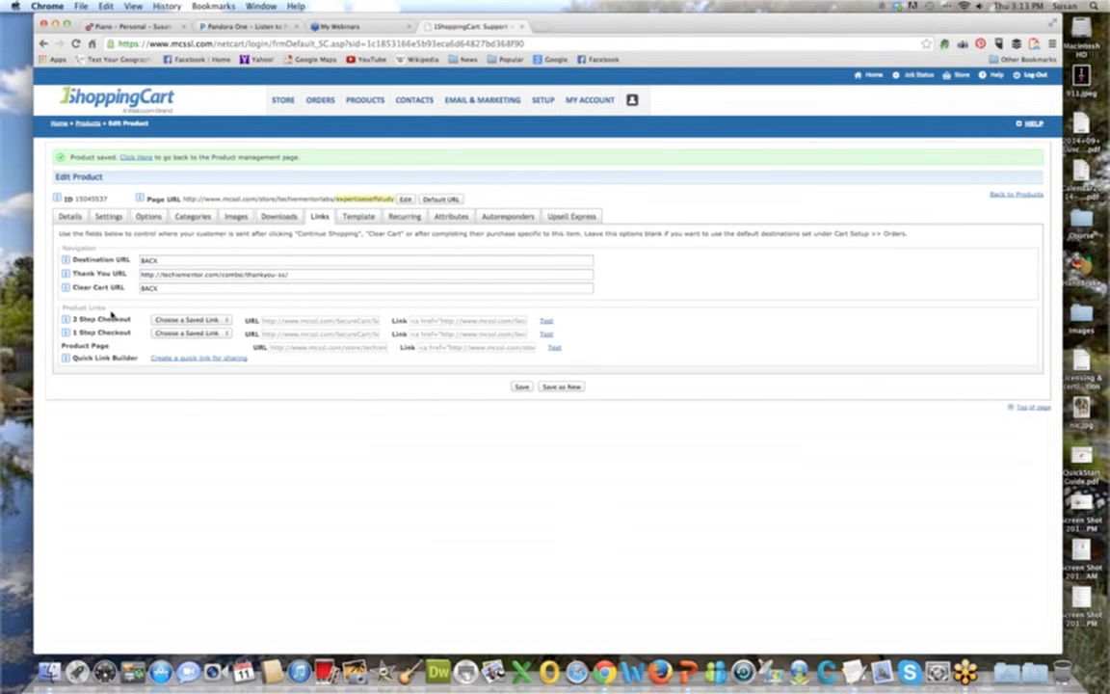
Select the product's 2 Step Checkout URL and 1 Step Checkout URL in turn to compare the two.
click(310, 322)
click(310, 336)
click(310, 323)
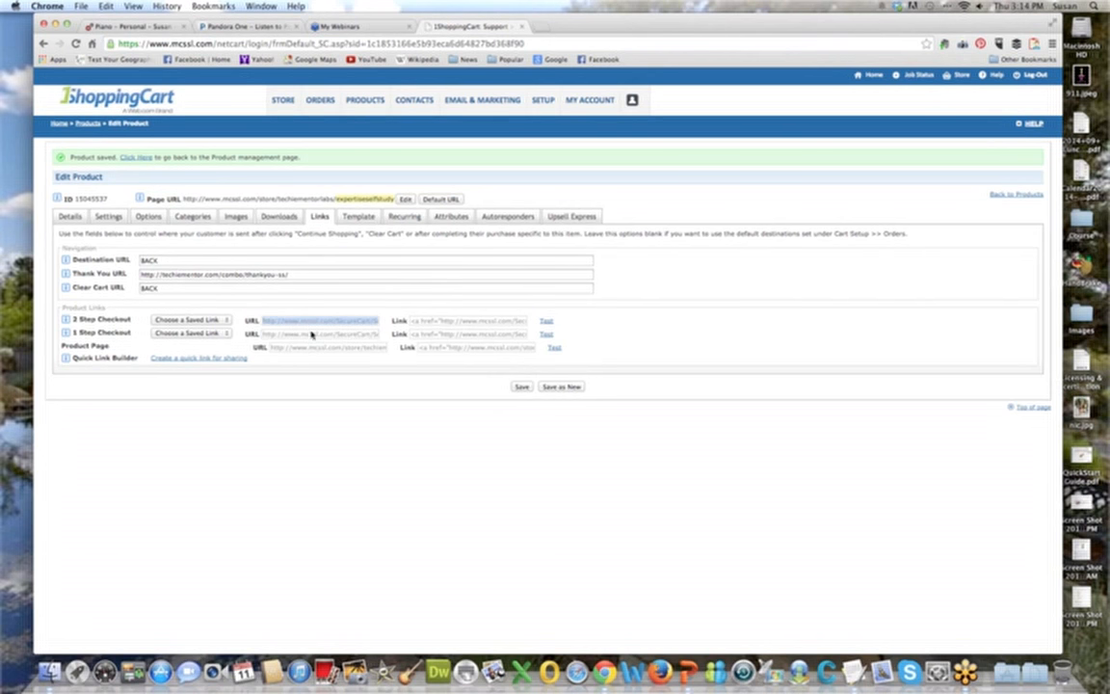
click(312, 338)
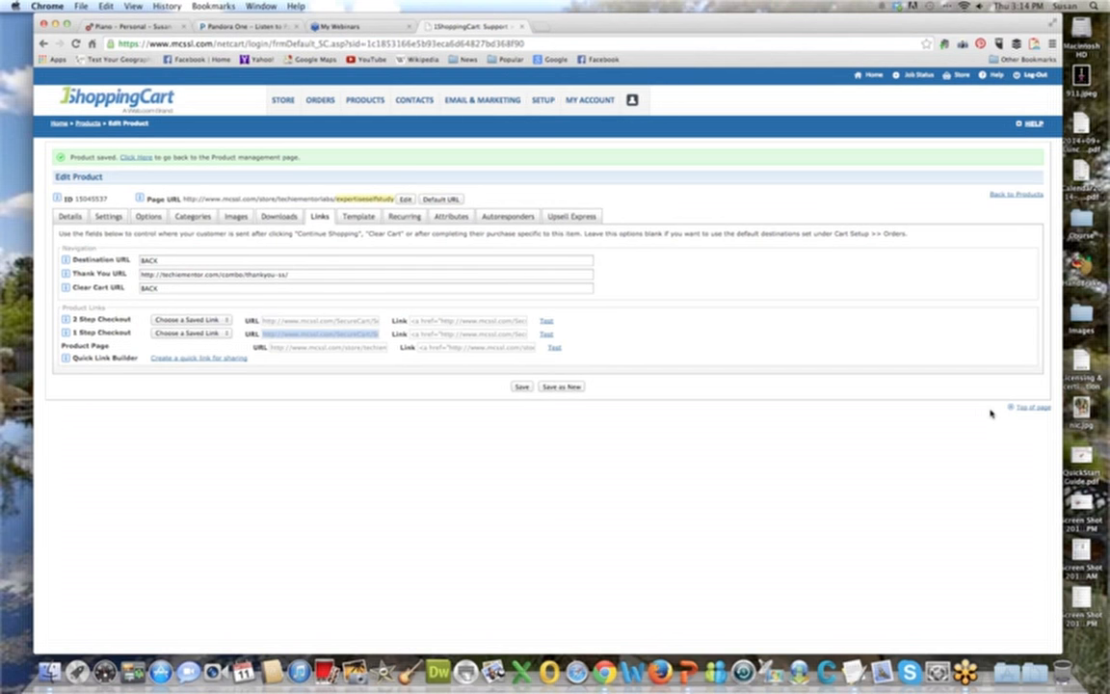
Generate the product's quick links with the QR code option in the Quick Link Builder and close the builder.
click(682, 510)
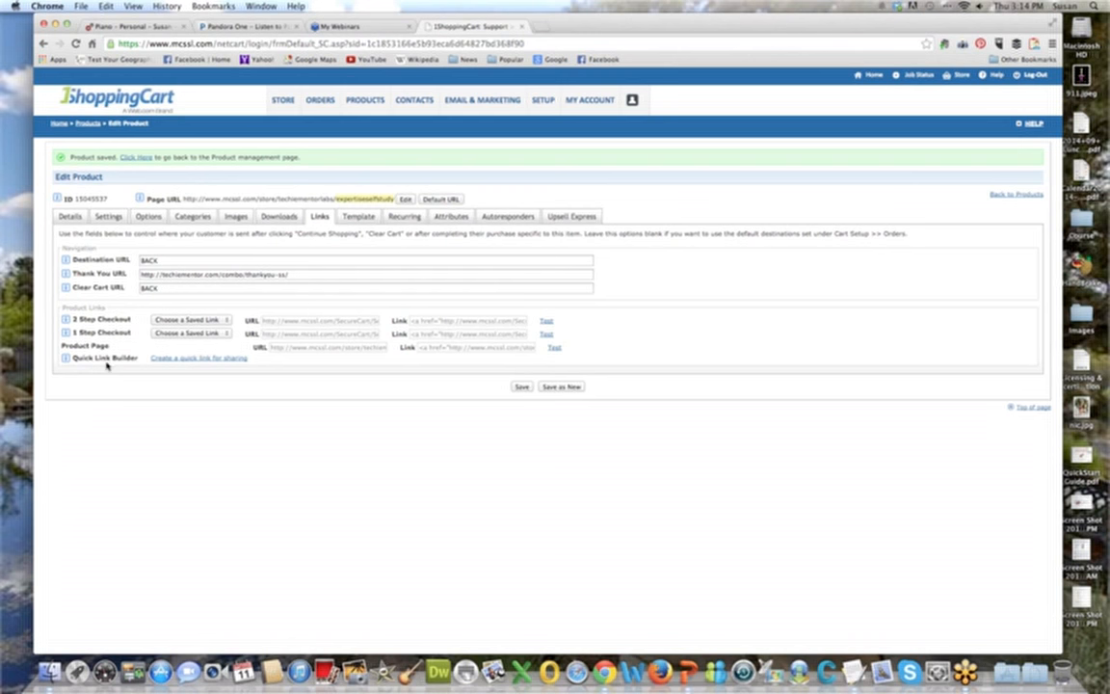
click(214, 358)
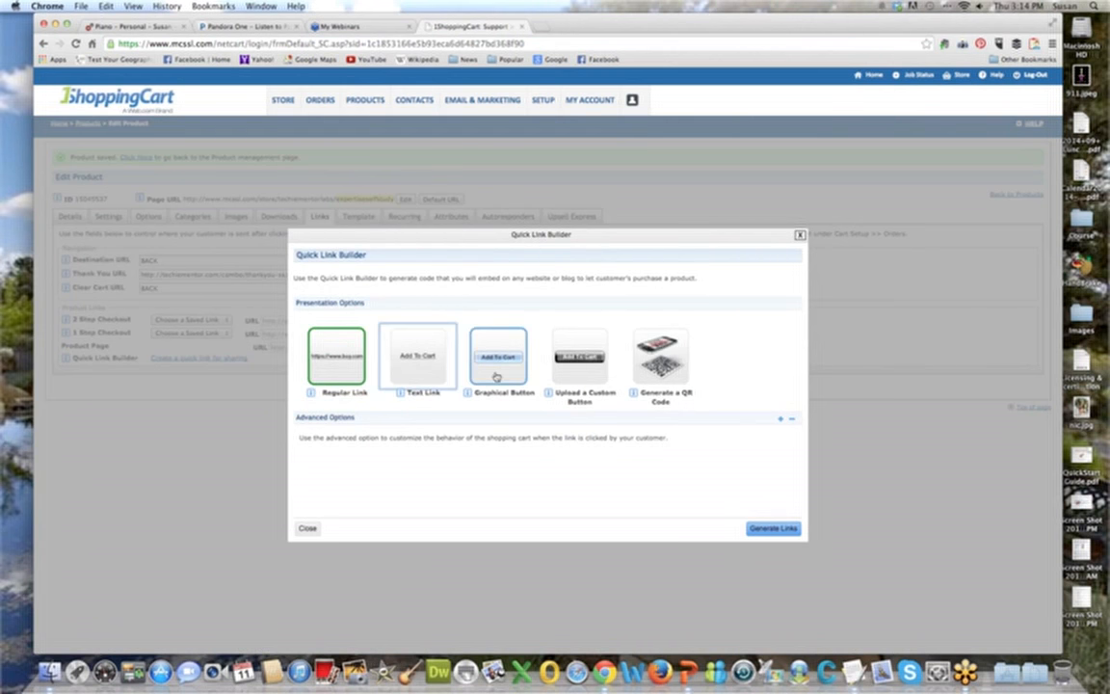
click(662, 362)
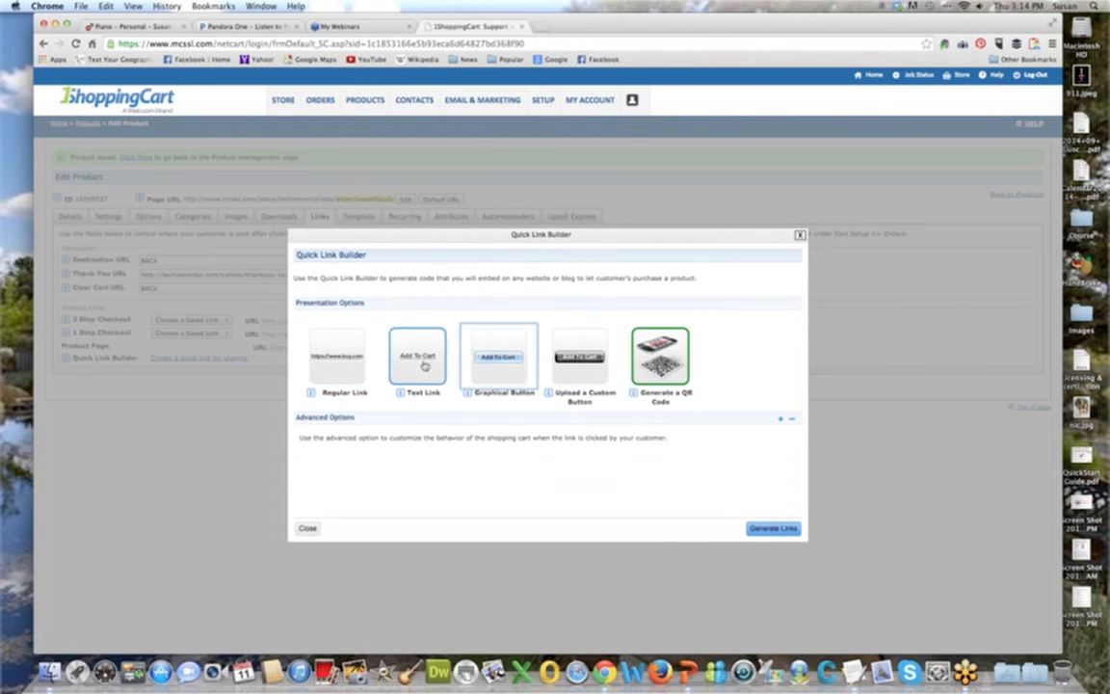
click(769, 528)
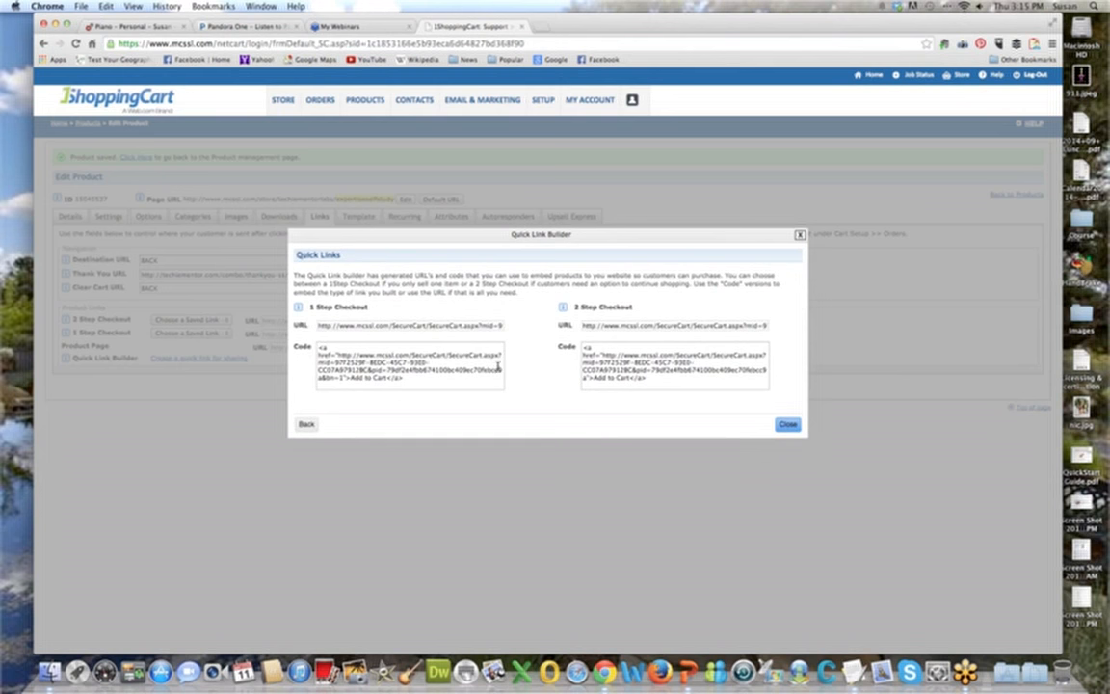
click(799, 236)
Select the 2 Step Checkout URL and its link code in turn, and save the product.
click(320, 321)
click(429, 321)
click(342, 322)
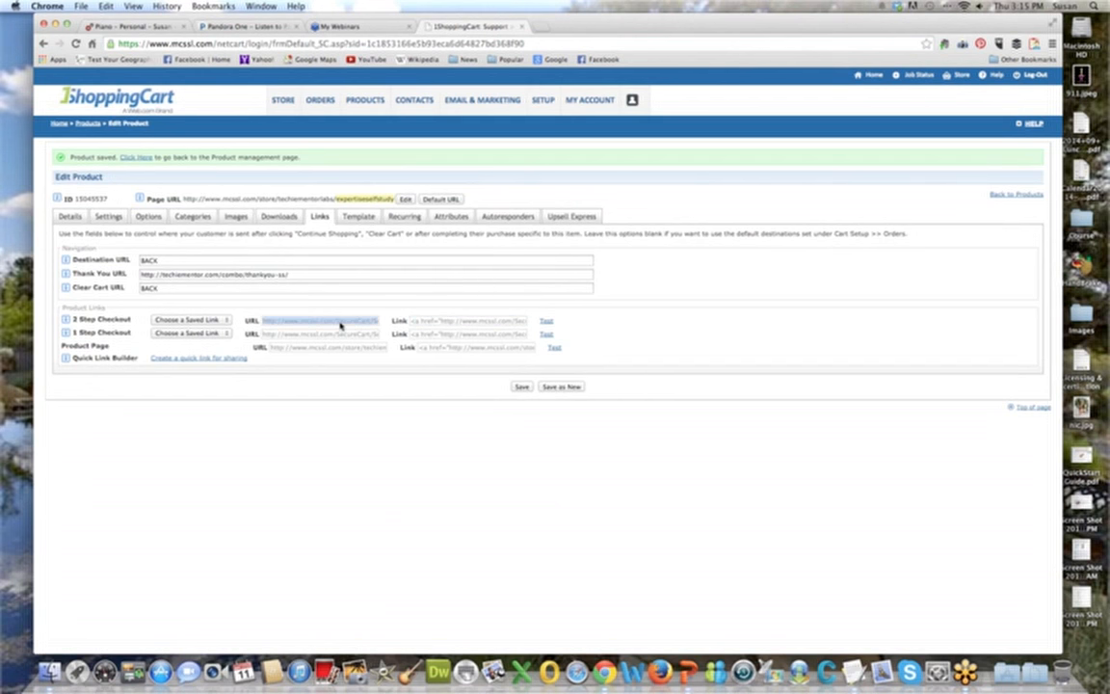
click(445, 325)
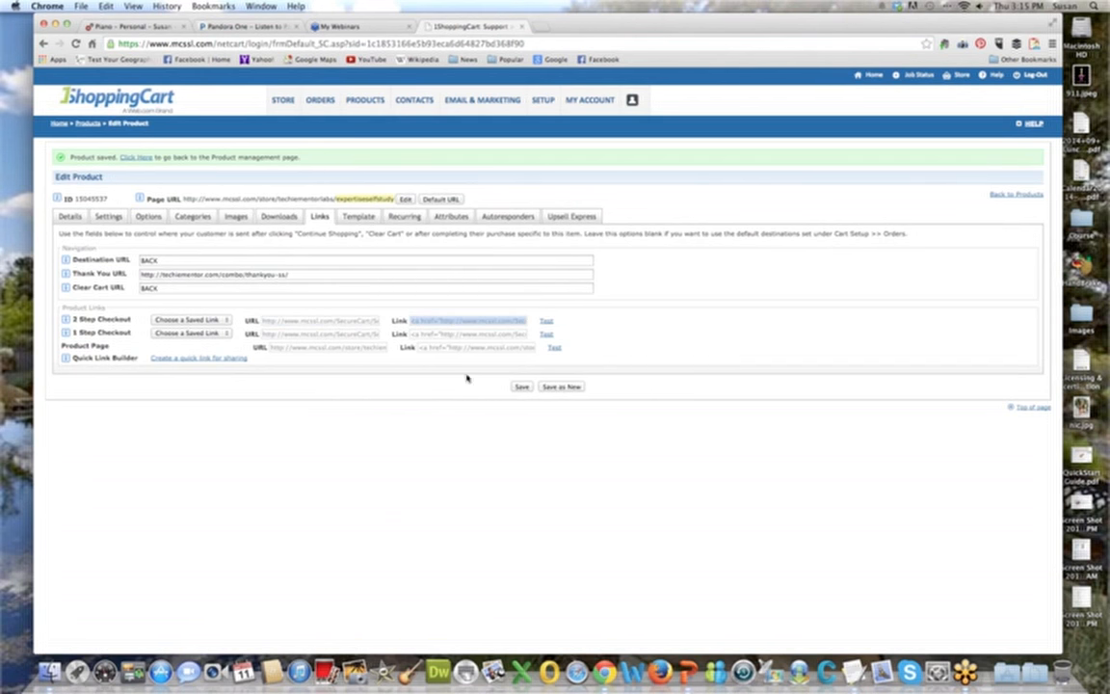
click(521, 387)
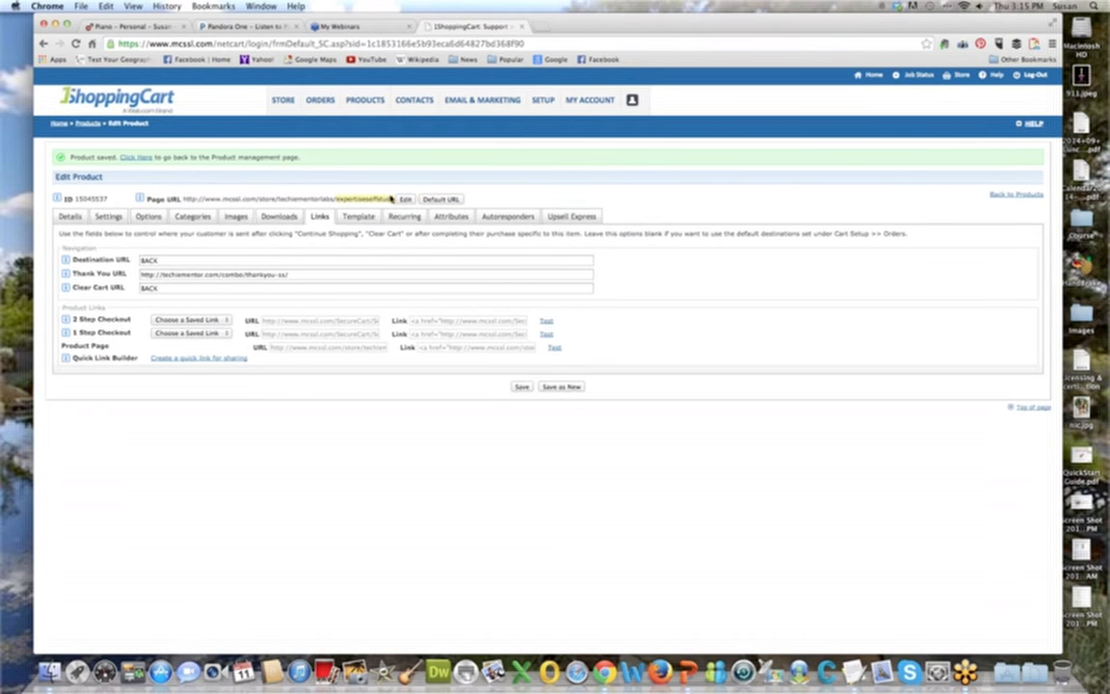
Set the product page template to Custom Product Template.
click(367, 218)
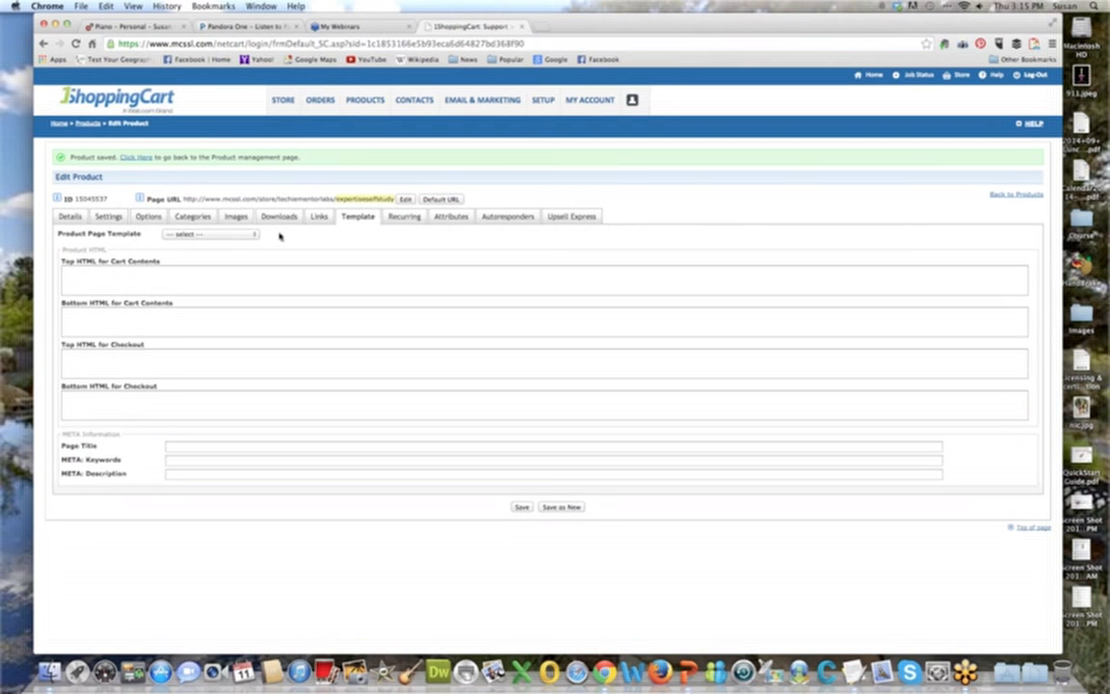
click(243, 235)
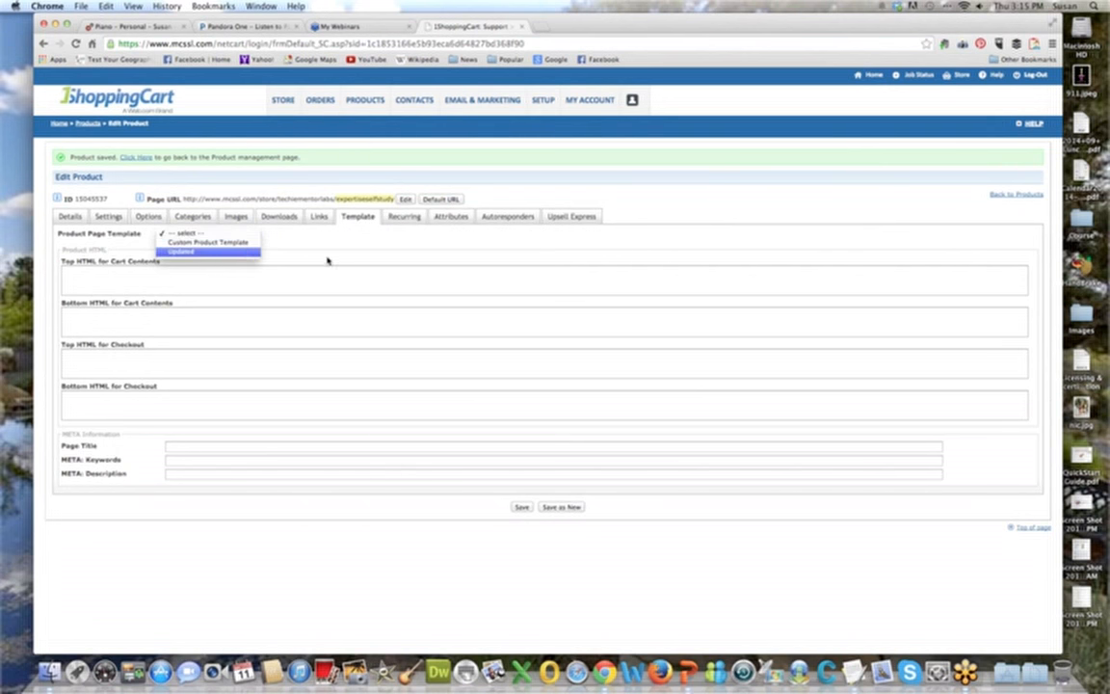
click(237, 251)
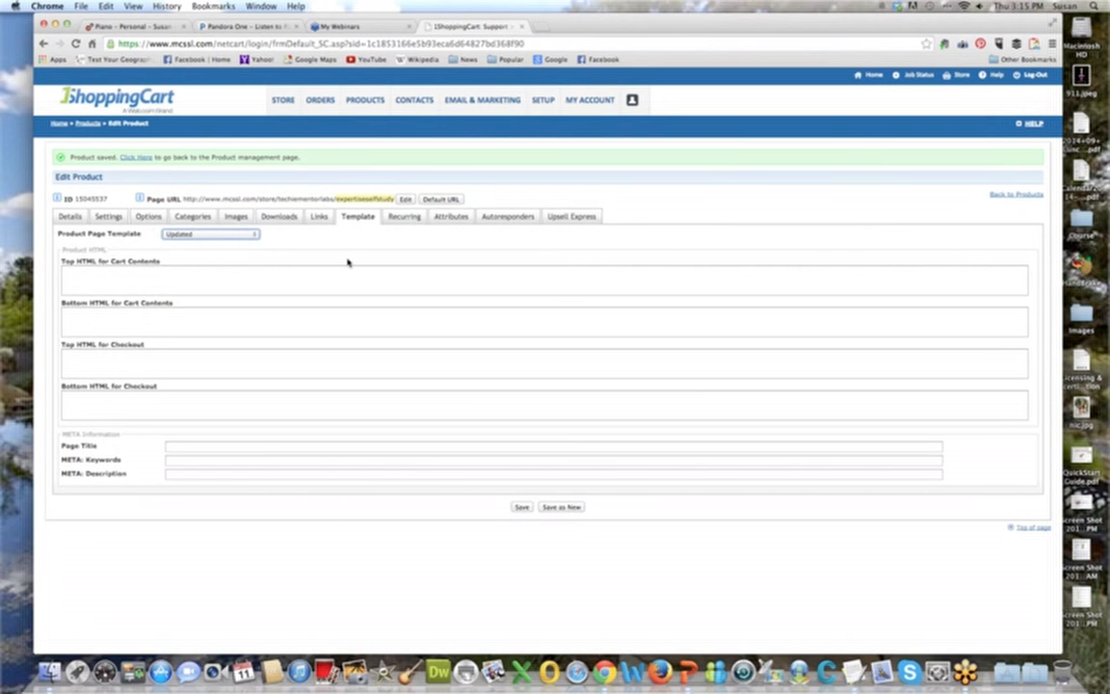
click(218, 234)
click(223, 224)
Go through the top and bottom HTML fields for cart contents and checkout, and the META information fields.
click(149, 281)
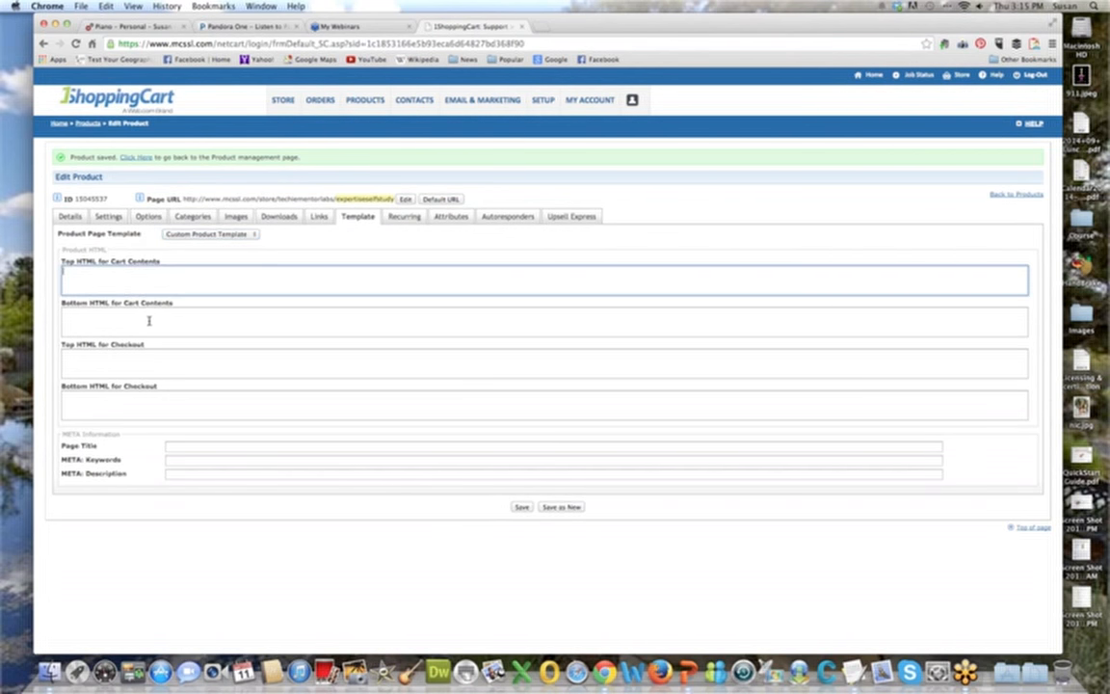
click(149, 322)
click(164, 370)
click(178, 414)
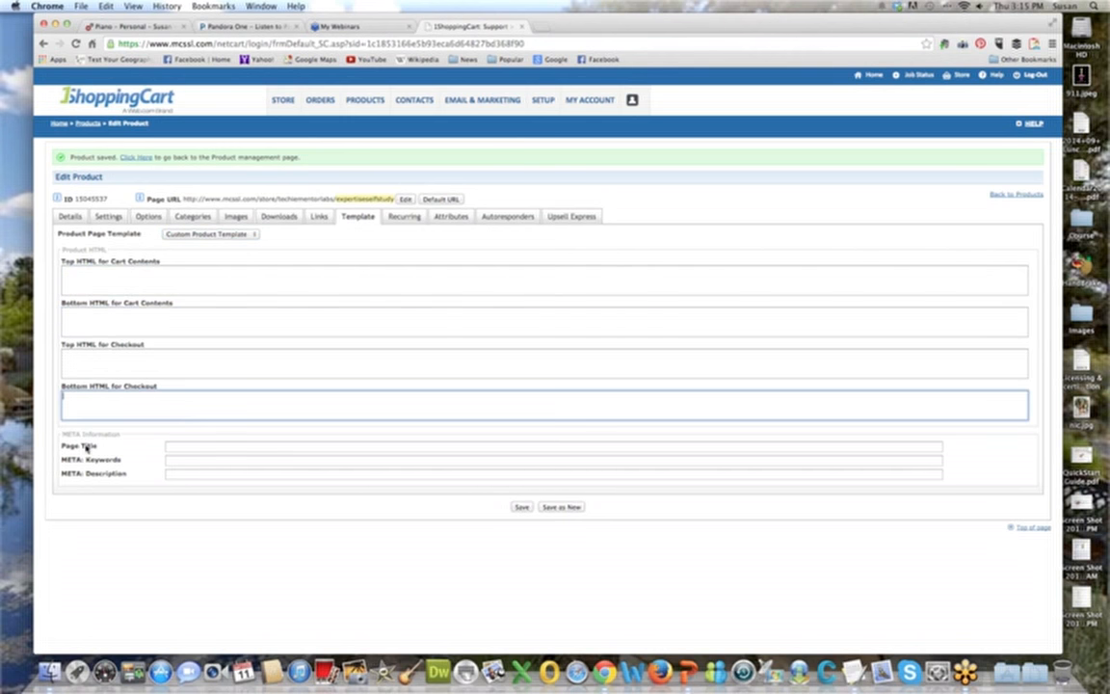
click(178, 447)
click(197, 459)
click(197, 473)
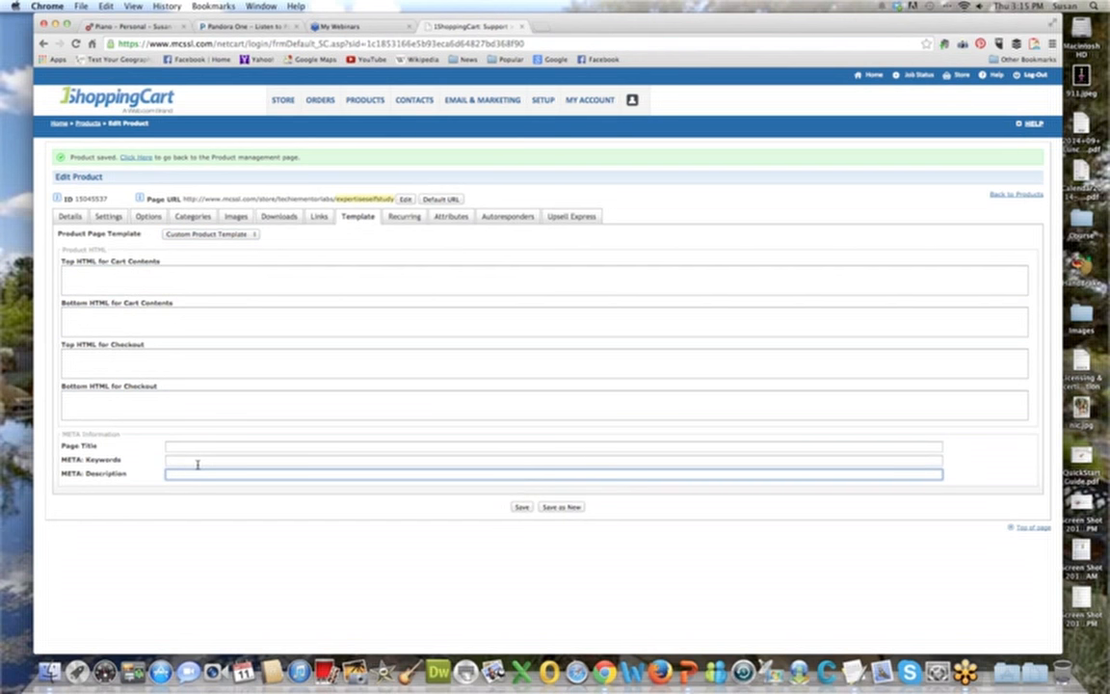
Set the product's page title to "Package your VA Expertise".
click(178, 447)
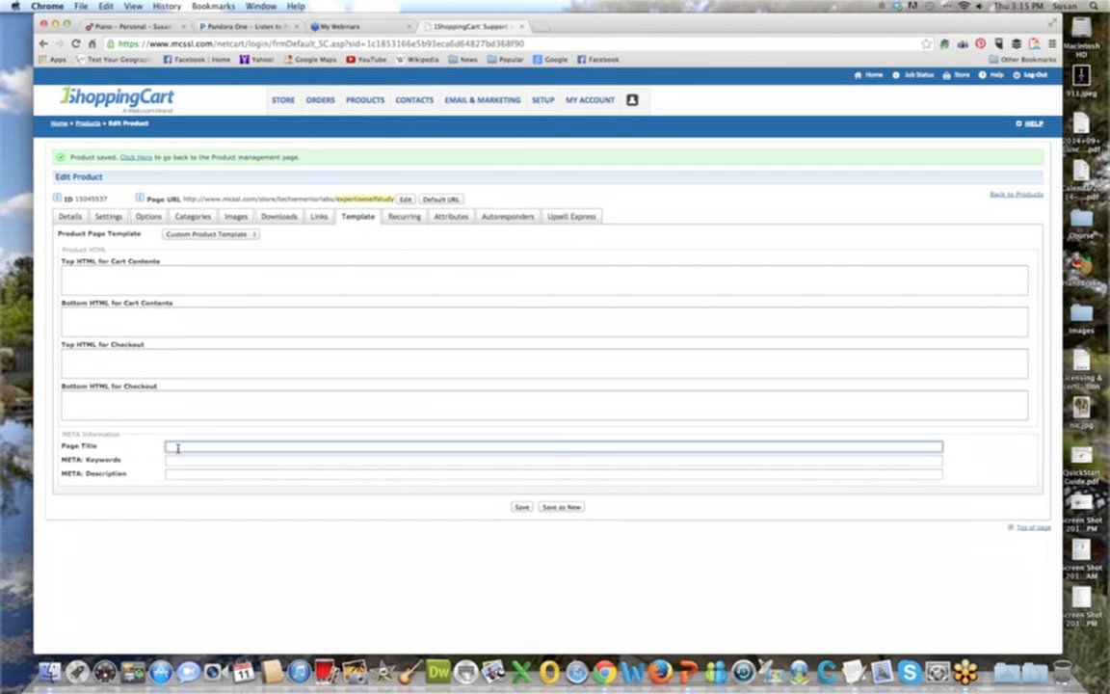
text(Package yours)
key(BackSpace)
text(VA Expertise)
key(Tab)
Fill in the META keywords with "The Techie Mentor" followed by the owner's full name, separated by a comma.
text(The)
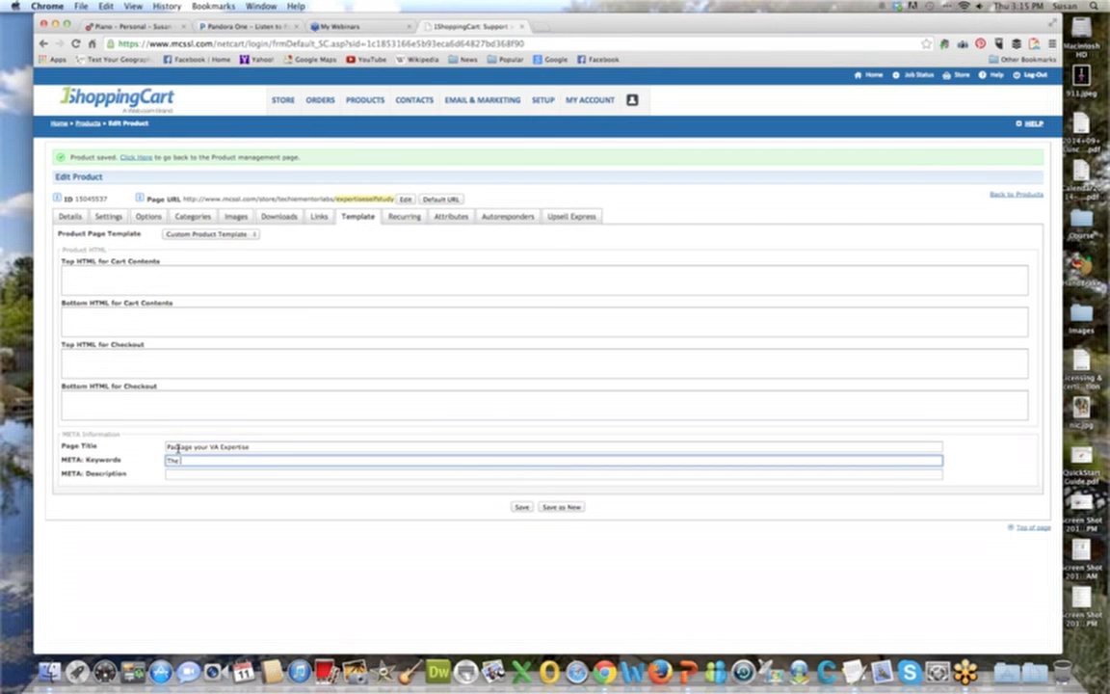
text( Techie Mentor, Susan Mershon)
key(Tab)
Set the META description to "Learn how to package your expertise." and save the product.
text(Lea)
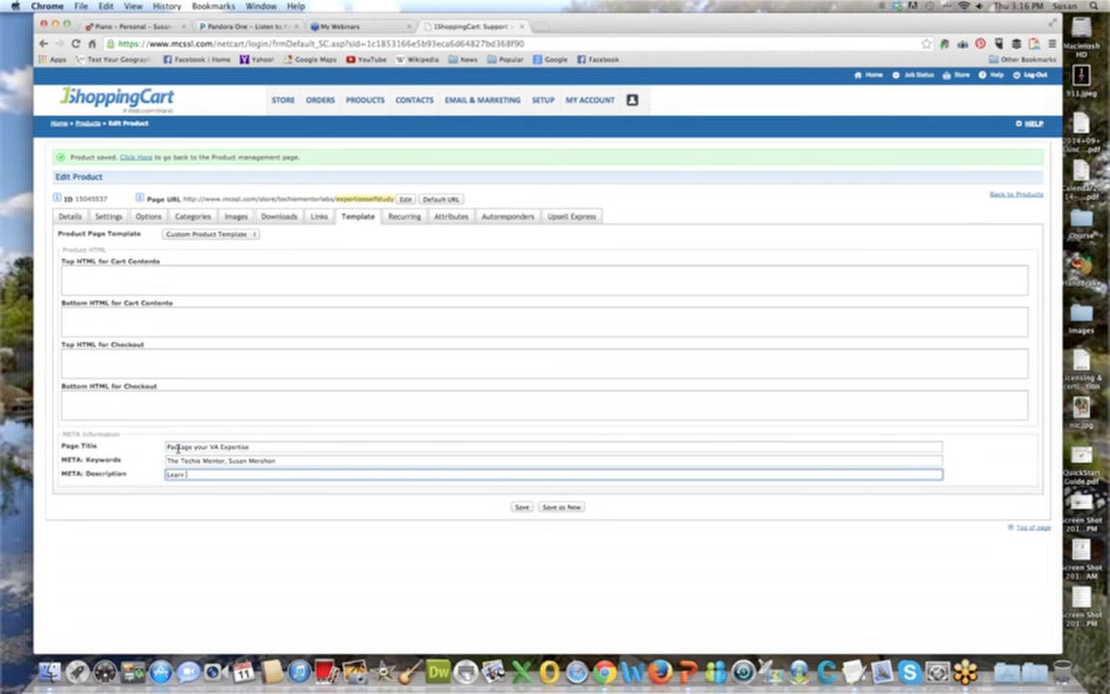
text(rn how to packager your)
key(BackSpace)
key(BackSpace)
key(BackSpace)
key(BackSpace)
key(BackSpace)
key(BackSpace)
text(your expertise.)
click(530, 508)
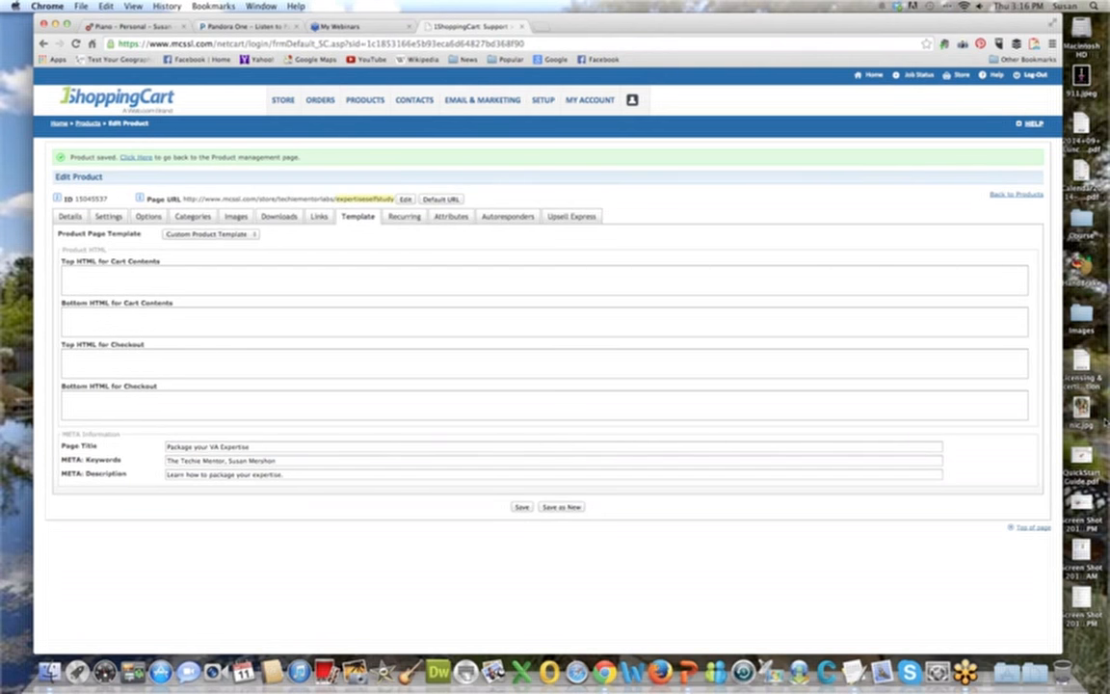
Enable recurring billing for the product and set the recurring price to $69.00.
click(403, 218)
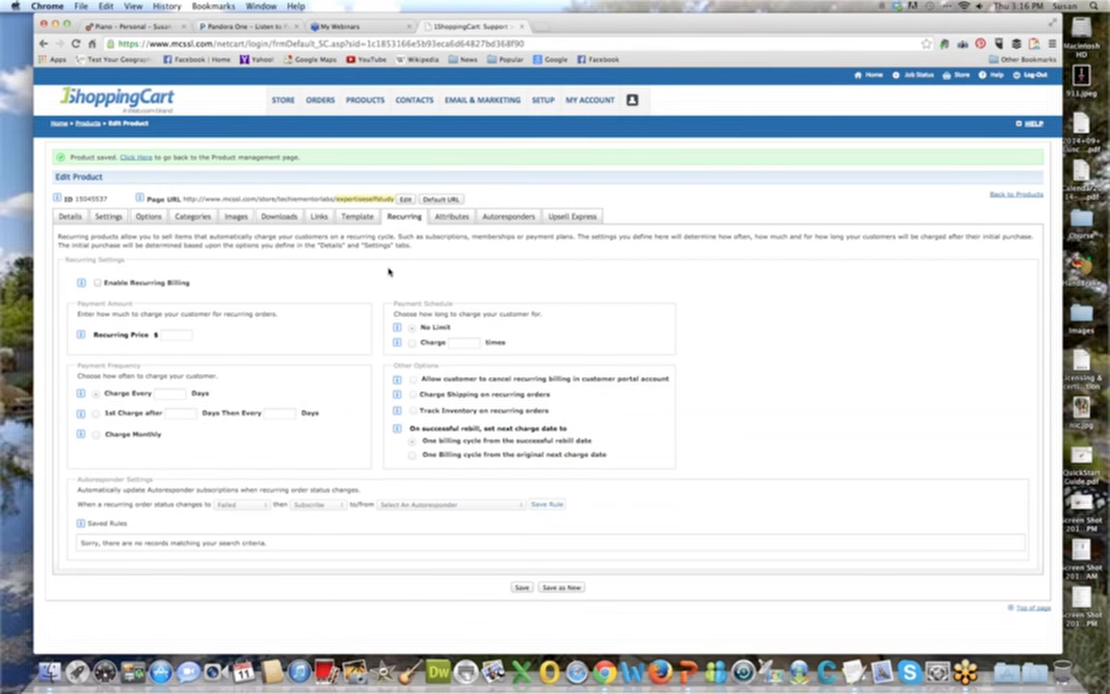
click(97, 283)
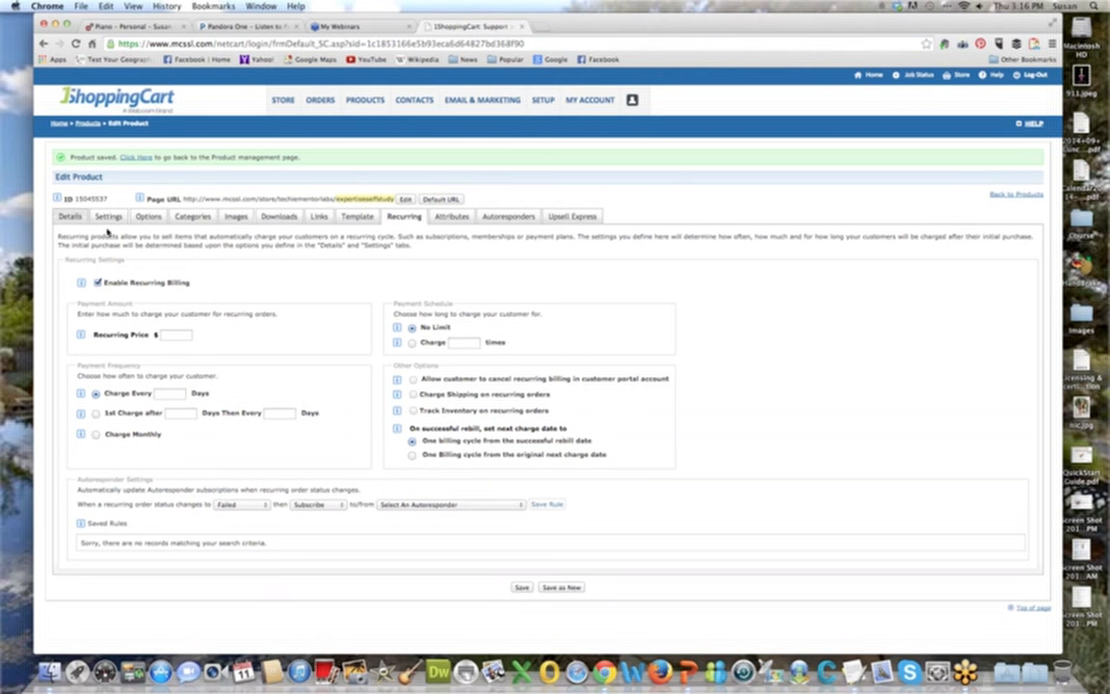
click(172, 334)
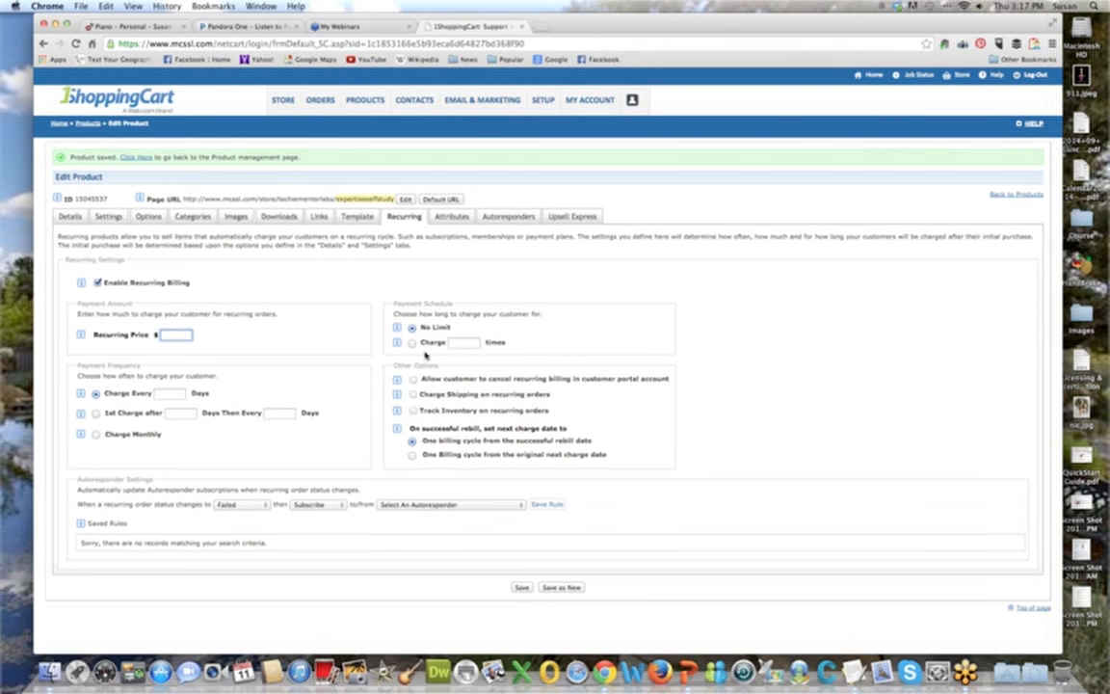
text(69.00)
Limit the recurring payment schedule to charging the customer 1 time.
click(411, 344)
click(456, 343)
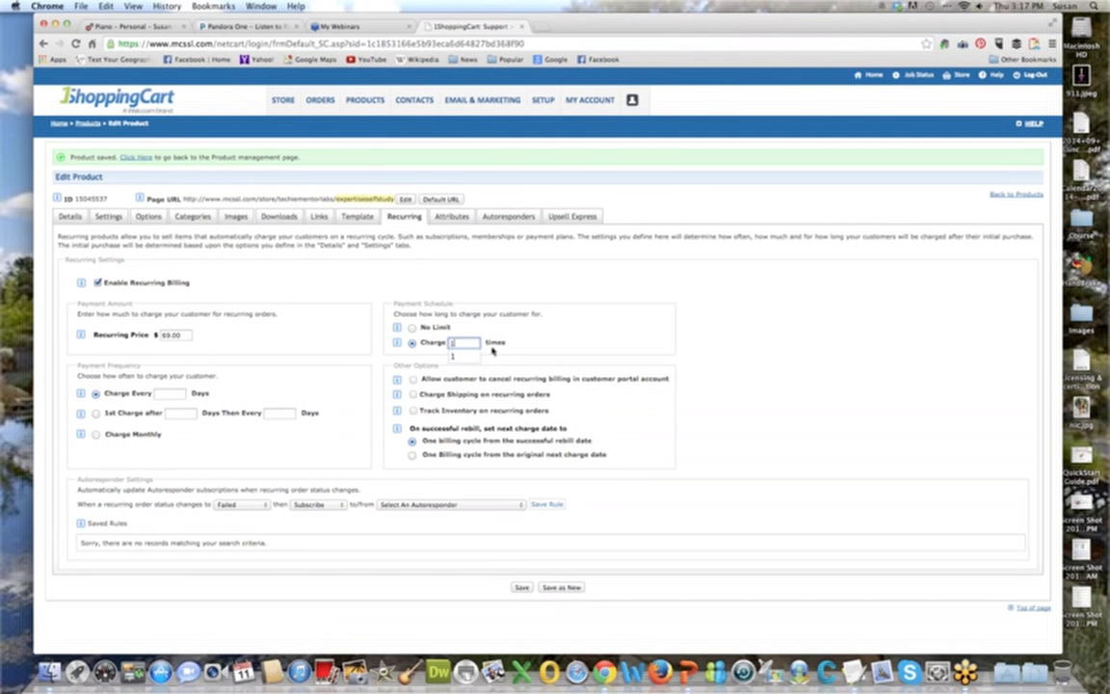
text(2)
double_click(457, 345)
click(537, 344)
double_click(460, 345)
Set the payment frequency to charge every 30 days.
click(166, 393)
text(30)
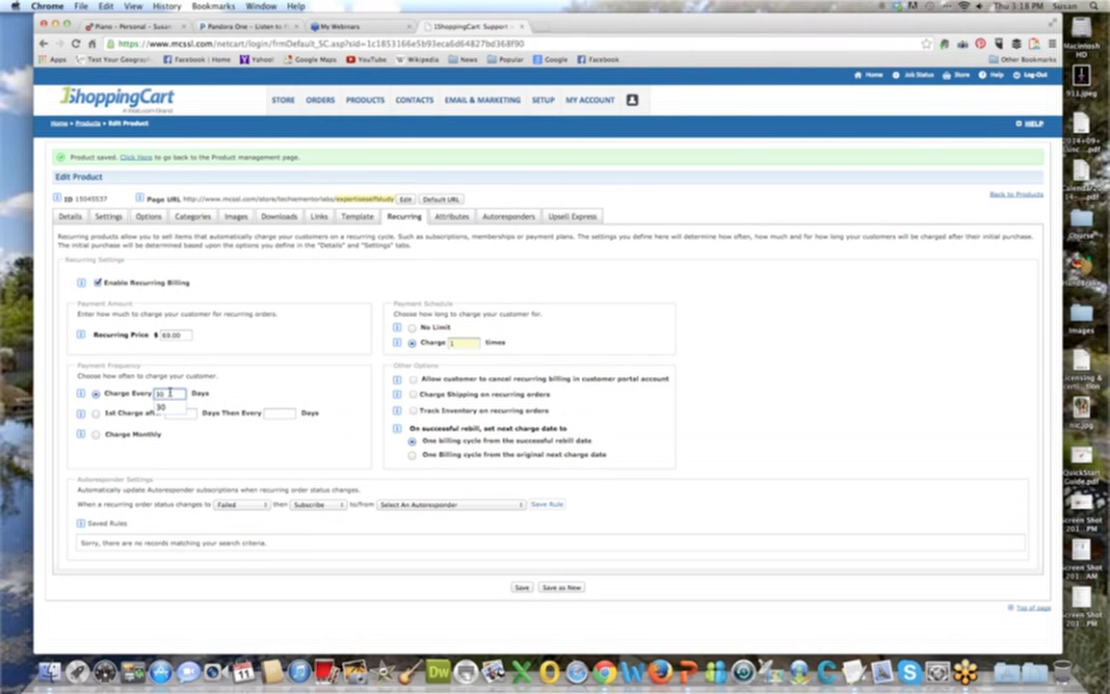
click(161, 407)
Set the payment frequency to a first charge after 15 days and then every 30 days.
click(96, 414)
click(175, 413)
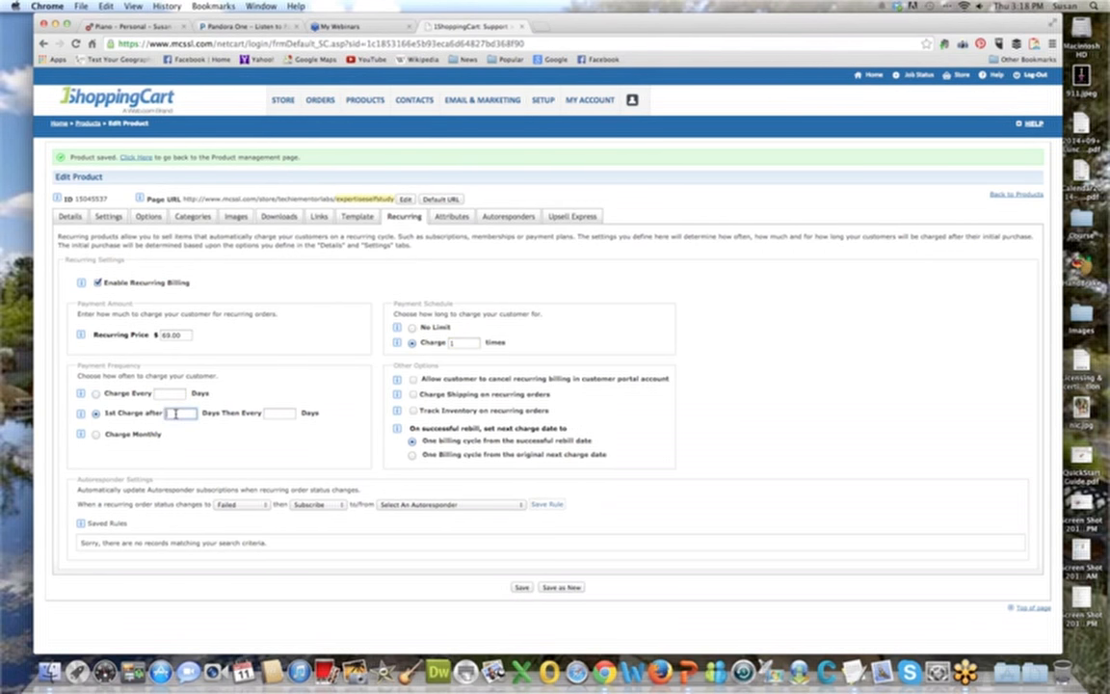
text(15)
key(Tab)
text(30)
key(Tab)
Set the payment frequency to Charge Monthly and allow customers to cancel recurring billing in their portal account.
click(96, 434)
click(414, 380)
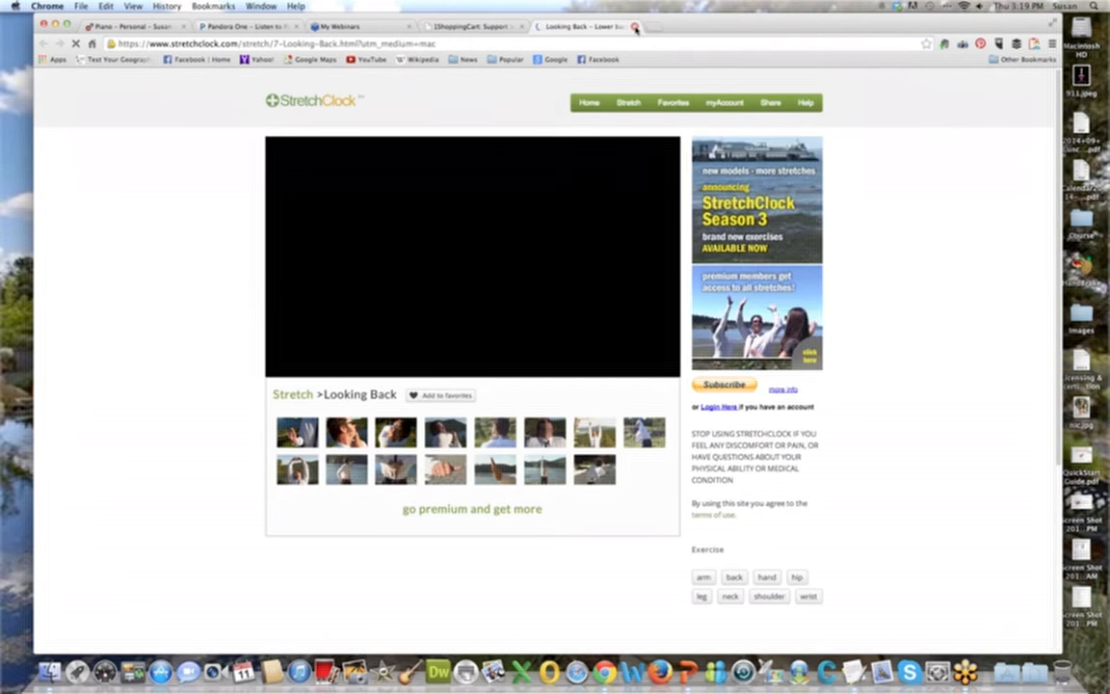
key(super+w)
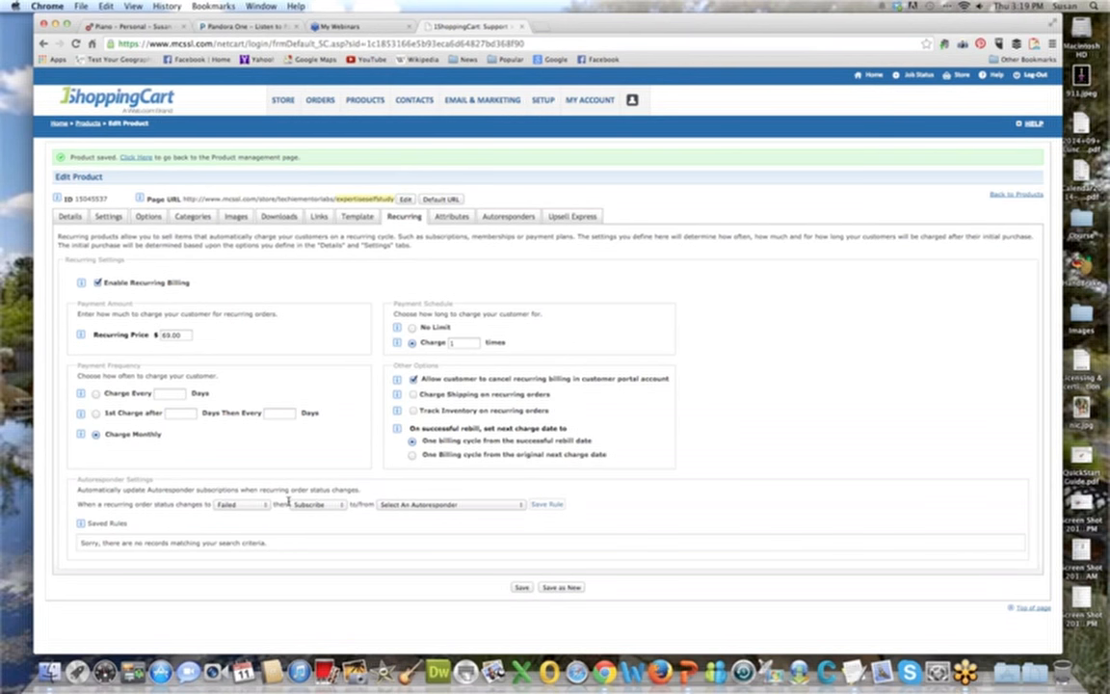
Review the order statuses, subscription actions and autoresponders available for the recurring autoresponder rule.
click(238, 505)
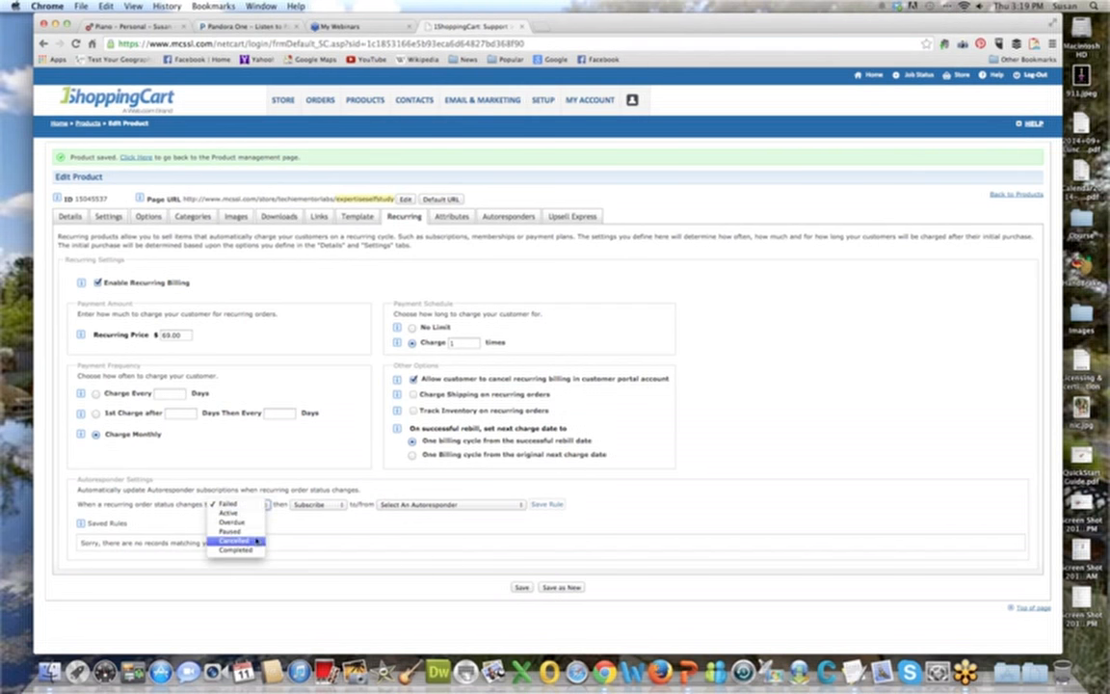
click(249, 505)
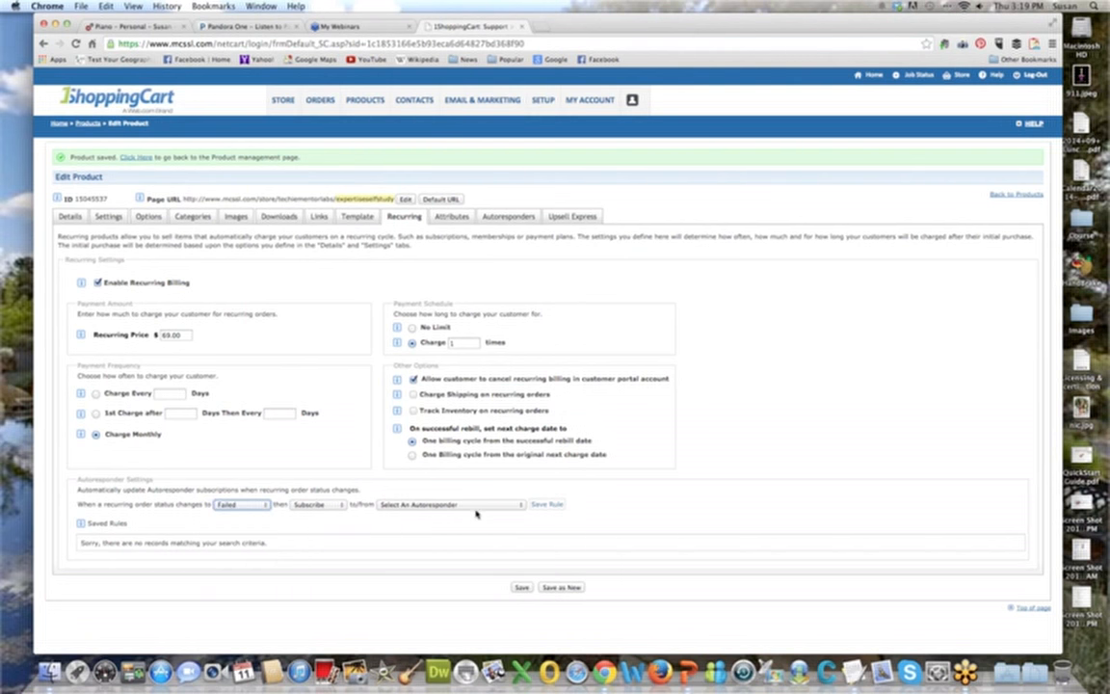
click(238, 505)
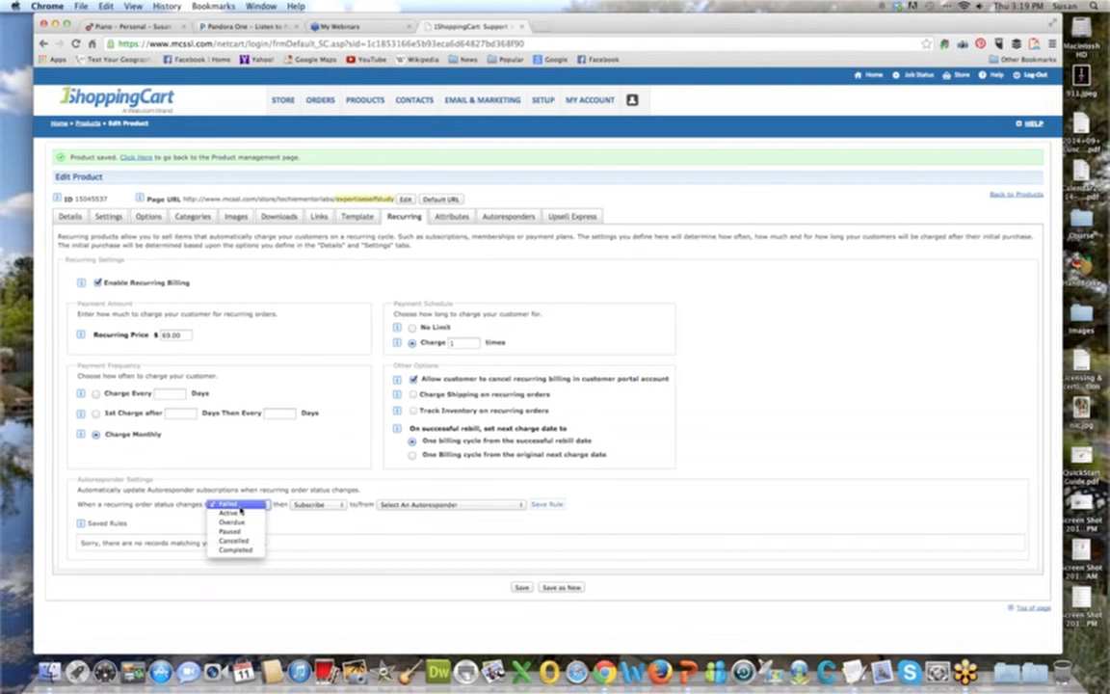
click(238, 505)
click(318, 505)
click(326, 505)
click(491, 505)
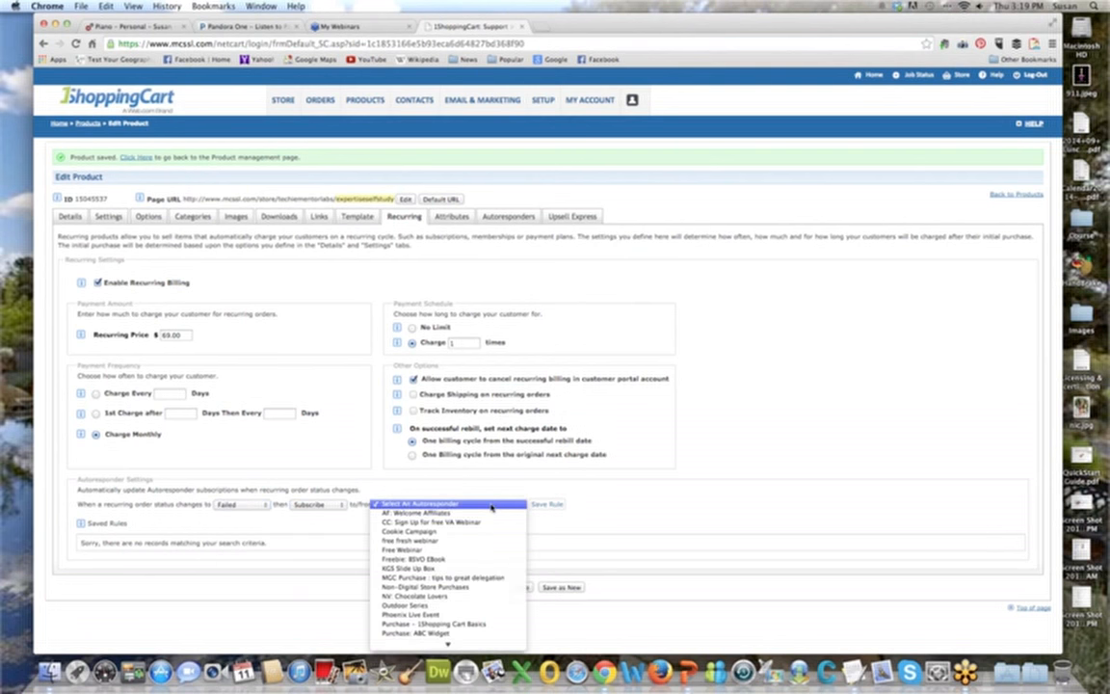
mouse_move(491, 645)
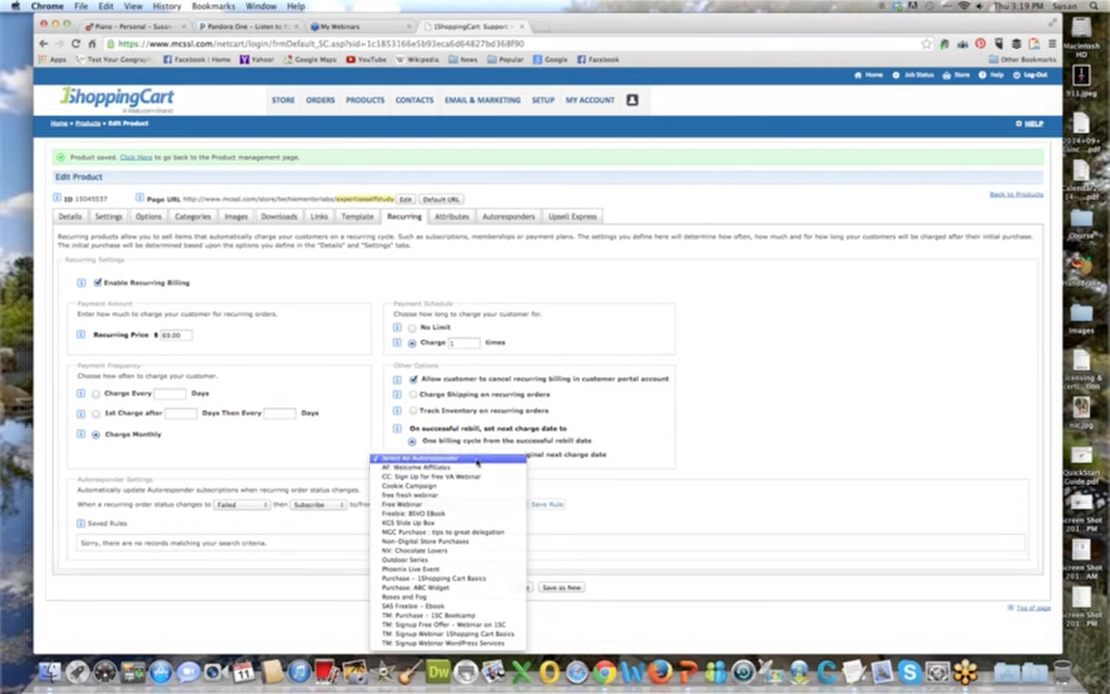
click(410, 459)
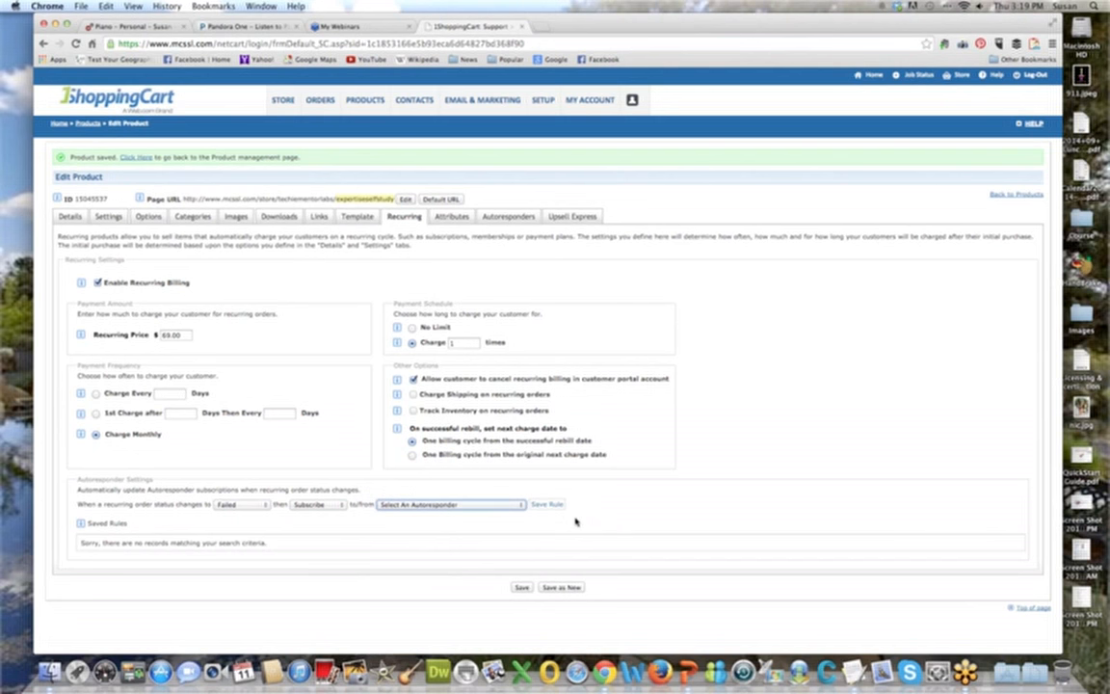
click(253, 505)
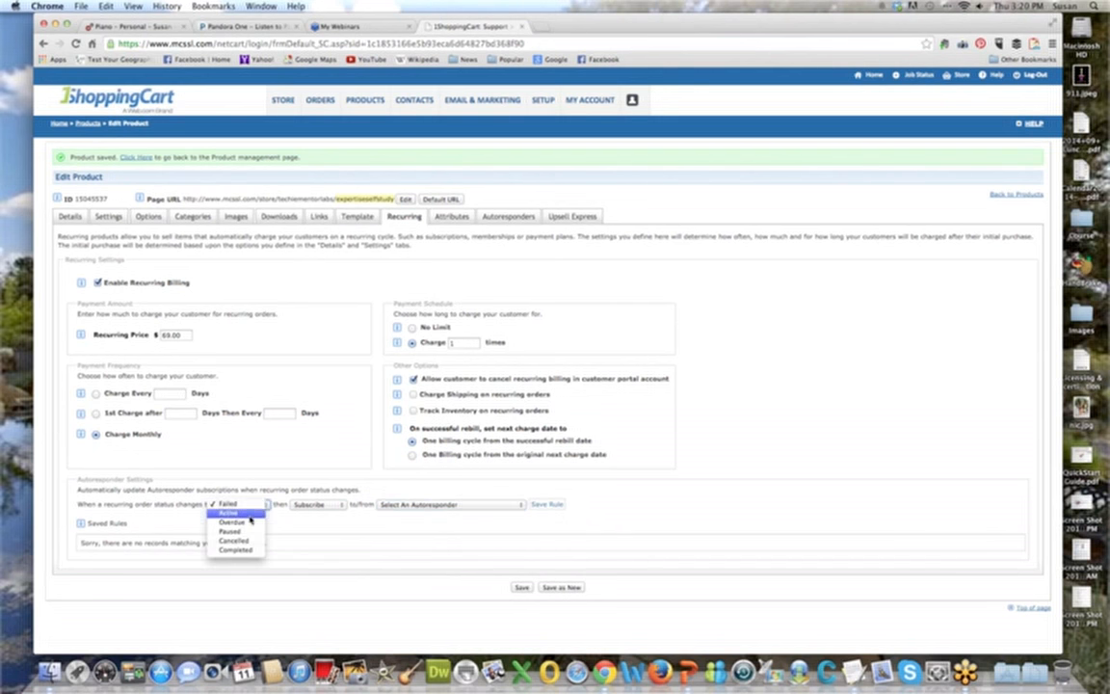
click(248, 504)
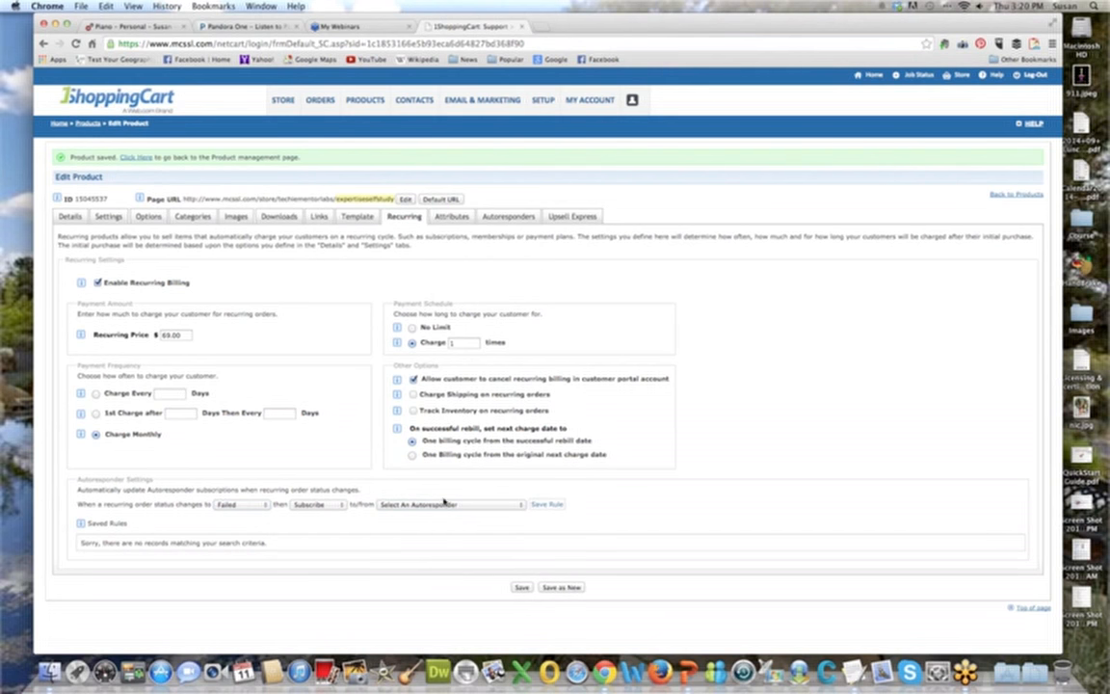
Save the product's recurring settings and open its AgeGroup attribute for editing.
click(522, 588)
click(451, 218)
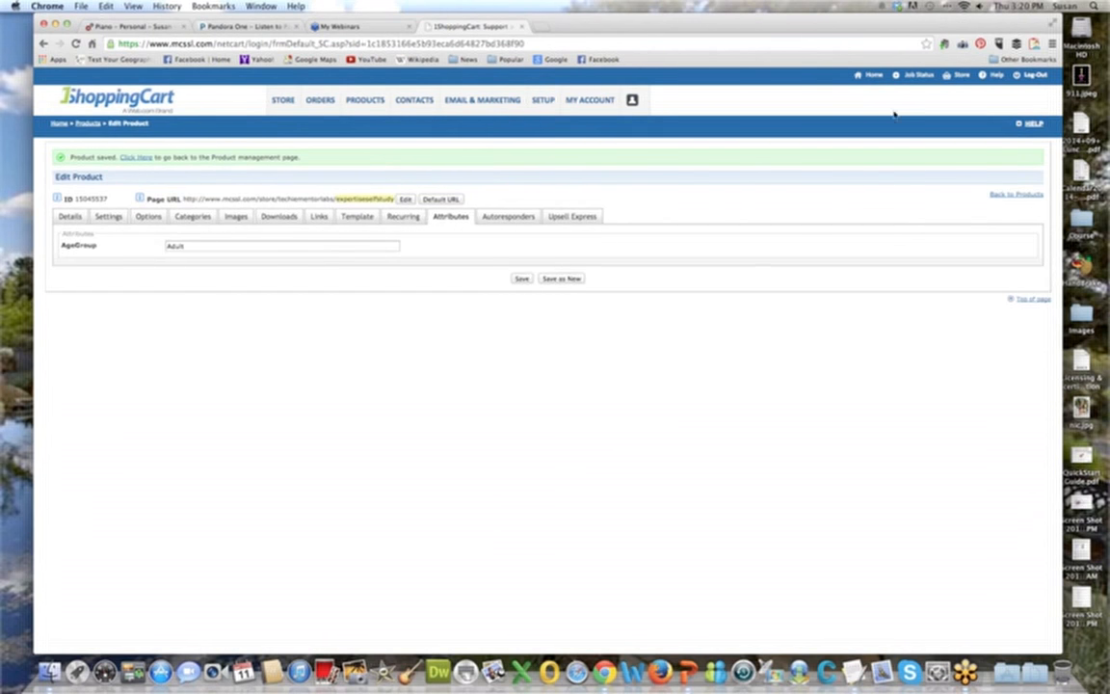
click(189, 245)
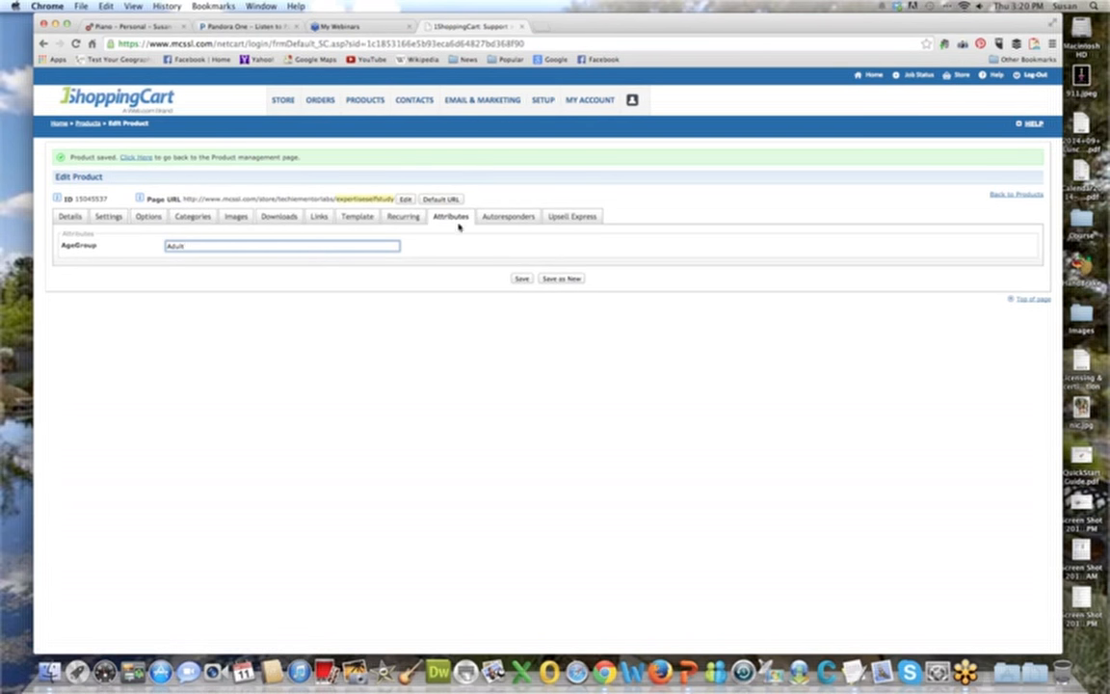
Assign the TM: Signup Webinar 1Shopping Cart Basics autoresponder to the product, save it, and open its Upsell Express funnels.
click(524, 222)
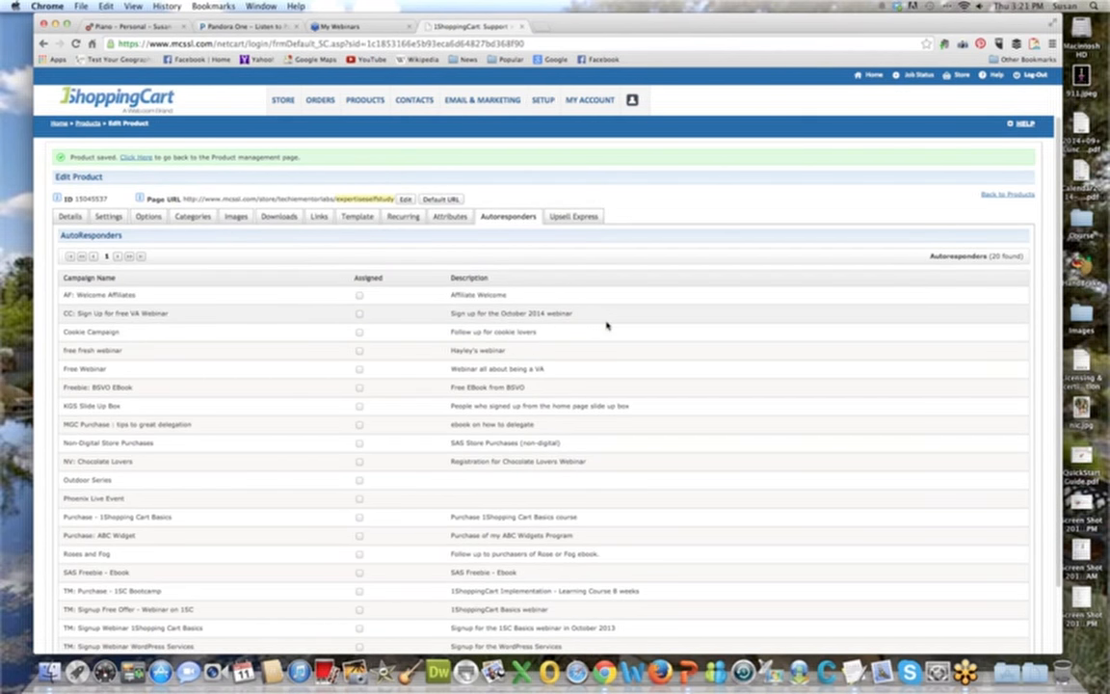
scroll(607, 325, down, 3)
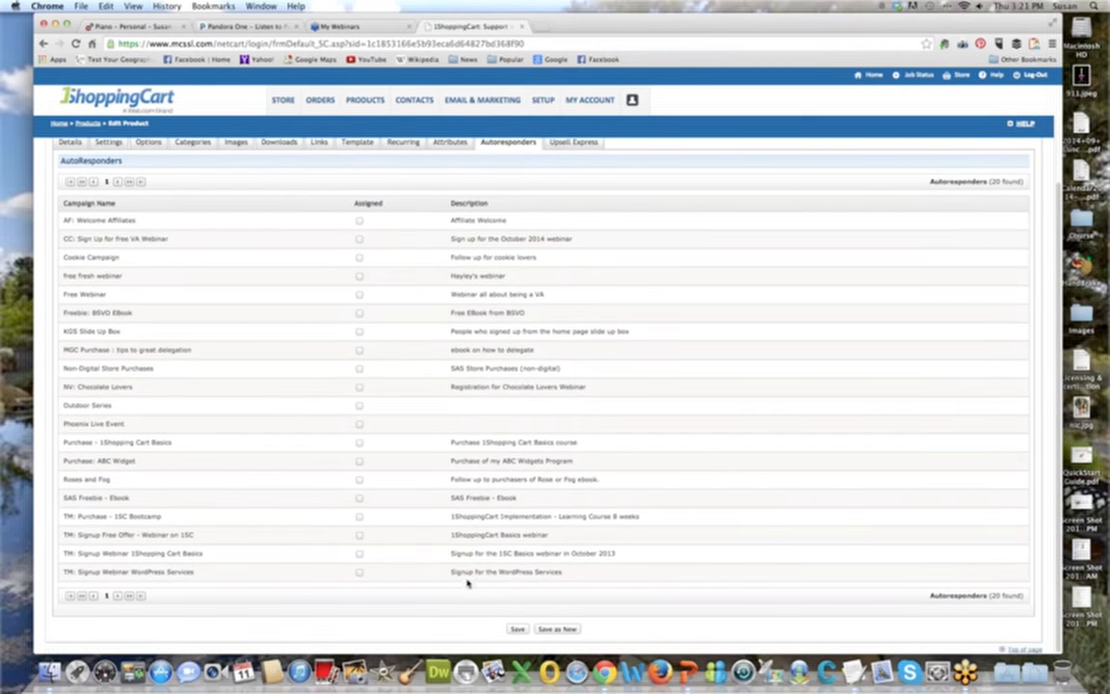
click(359, 553)
click(516, 628)
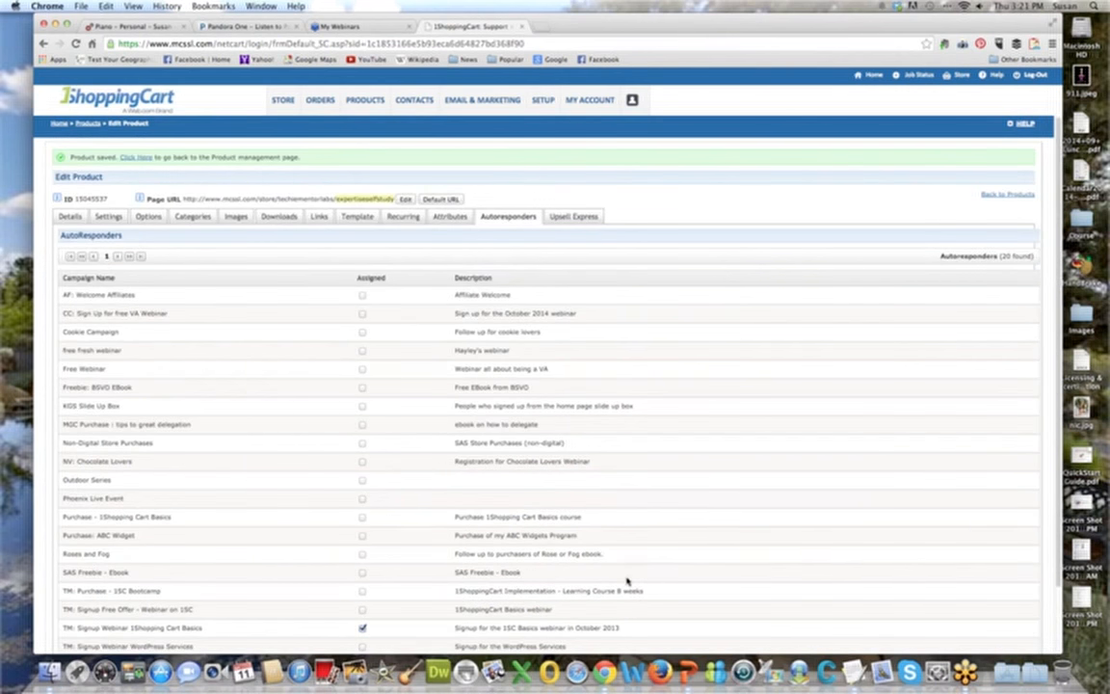
click(563, 215)
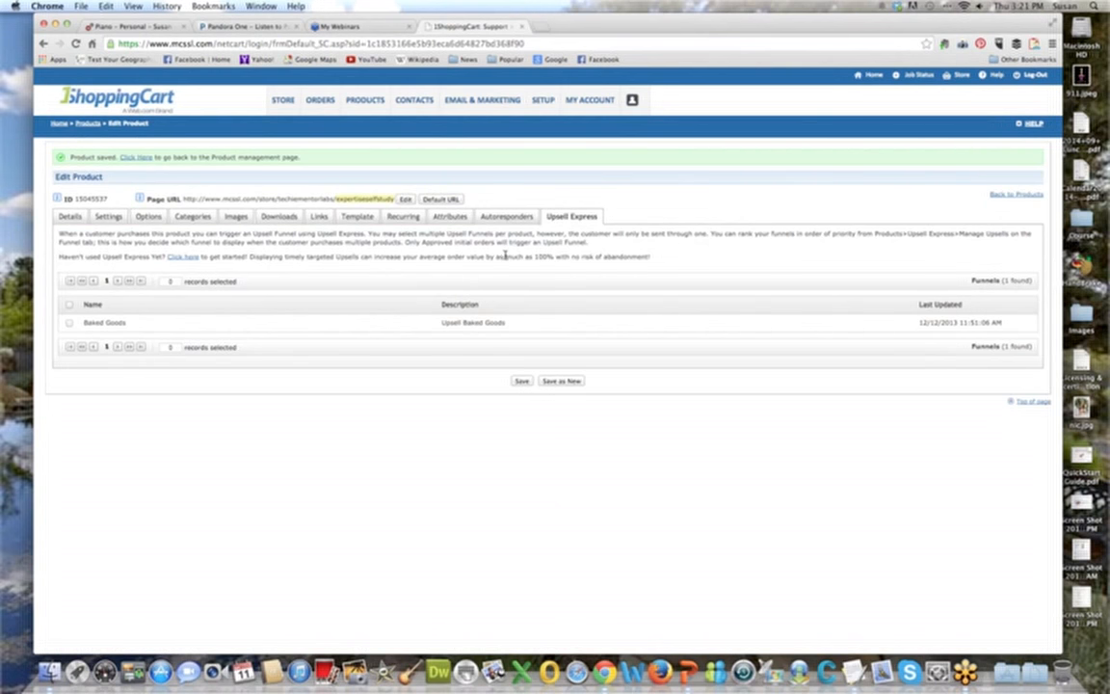
Save the self-study kit from its product details and open a blank form for creating a new product.
click(69, 218)
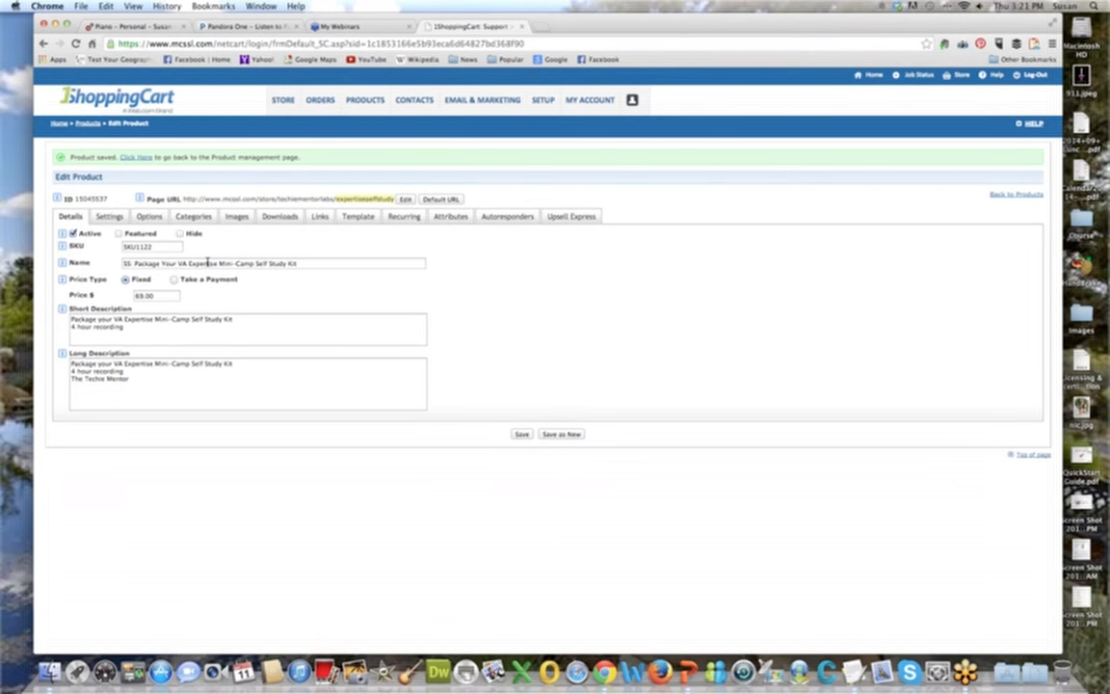
click(521, 435)
click(128, 155)
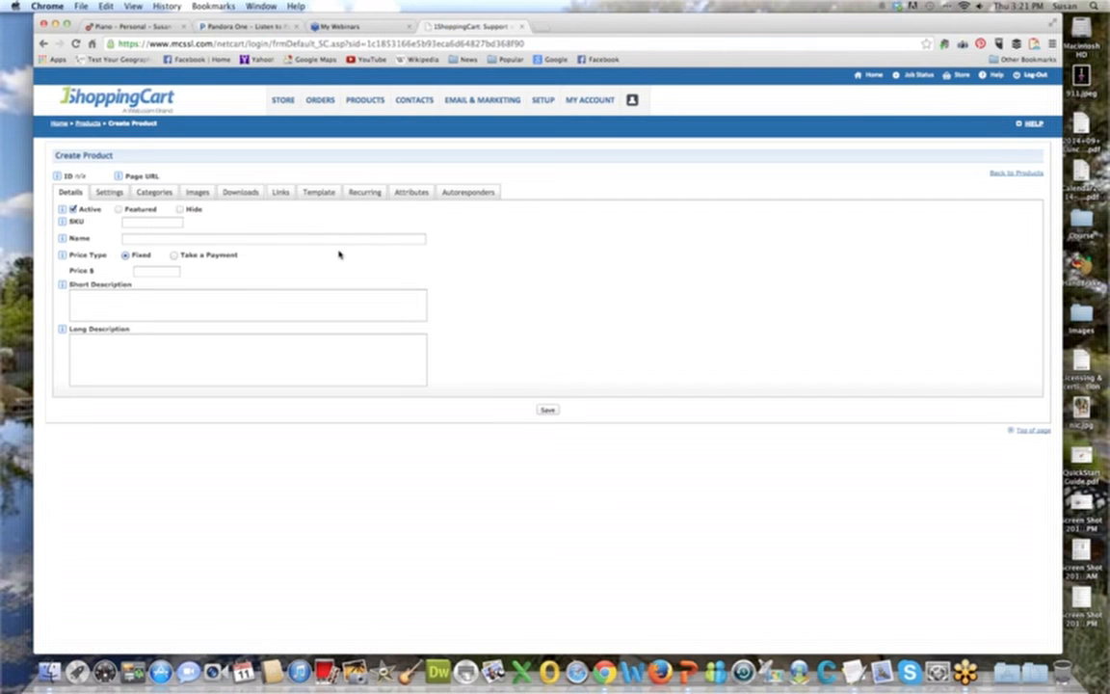
Name the new product "SS: WordPress Basics".
click(140, 239)
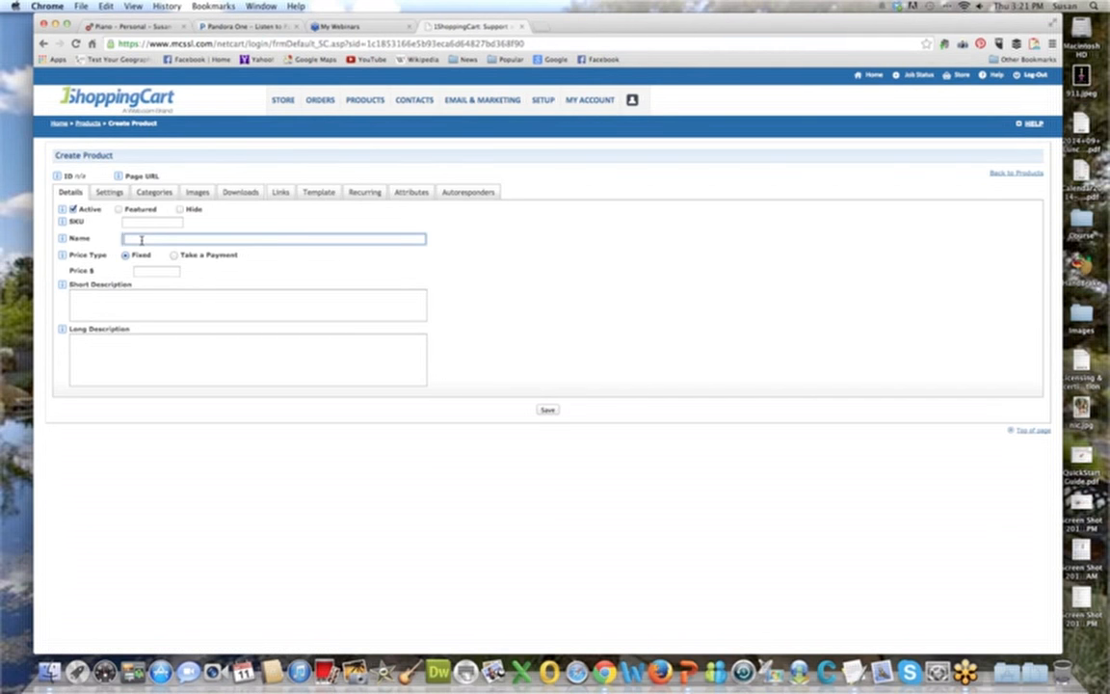
text(WordPress Sc)
key(BackSpace)
key(BackSpace)
key(BackSpace)
key(BackSpace)
key(BackSpace)
key(BackSpace)
key(BackSpace)
key(BackSpace)
key(BackSpace)
key(BackSpace)
key(BackSpace)
key(BackSpace)
text(SS)
text( WordPress S)
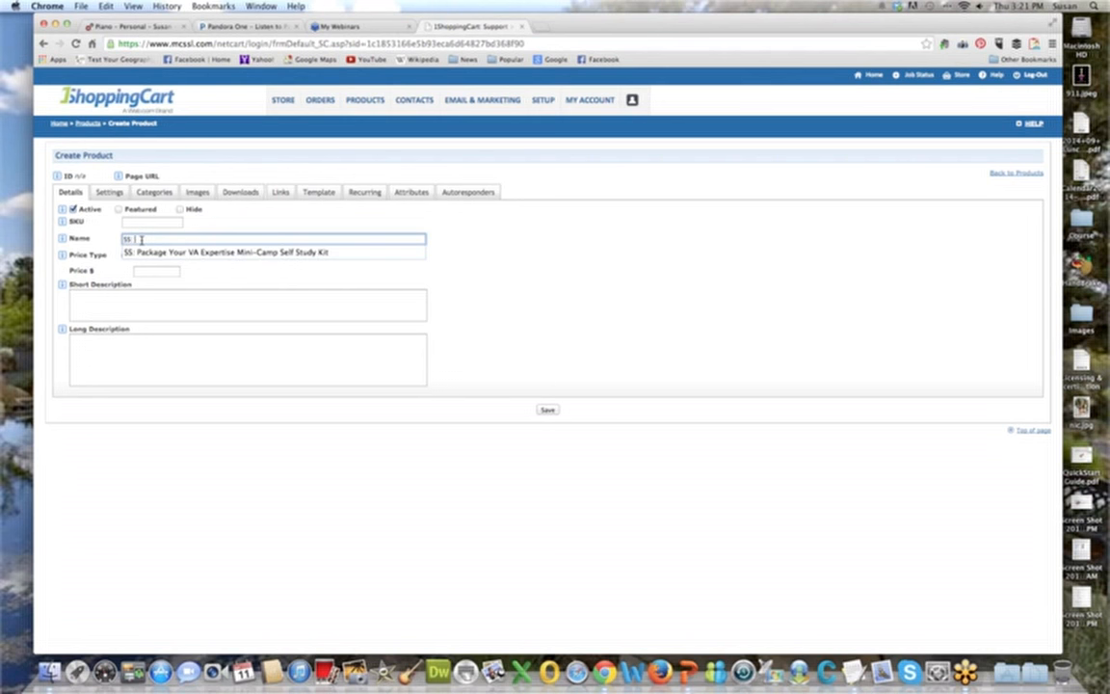
text(asics)
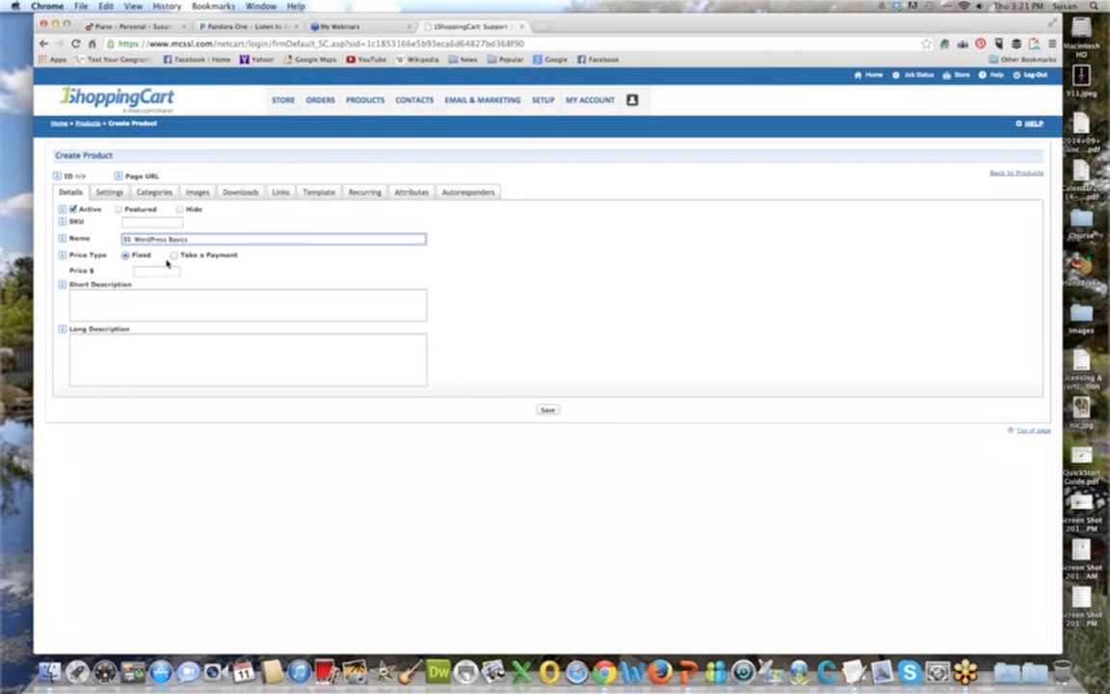
Set the price type to Take a Payment with a default of 5.00, a minimum of 5.00 and a maximum of 40.00.
click(172, 255)
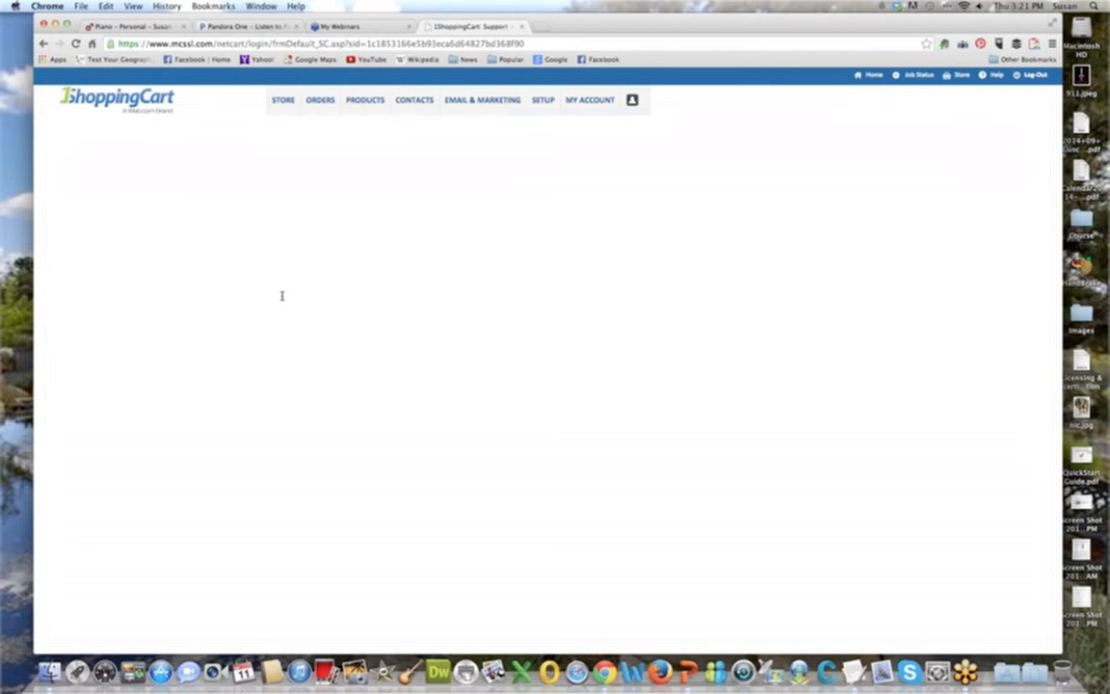
click(155, 277)
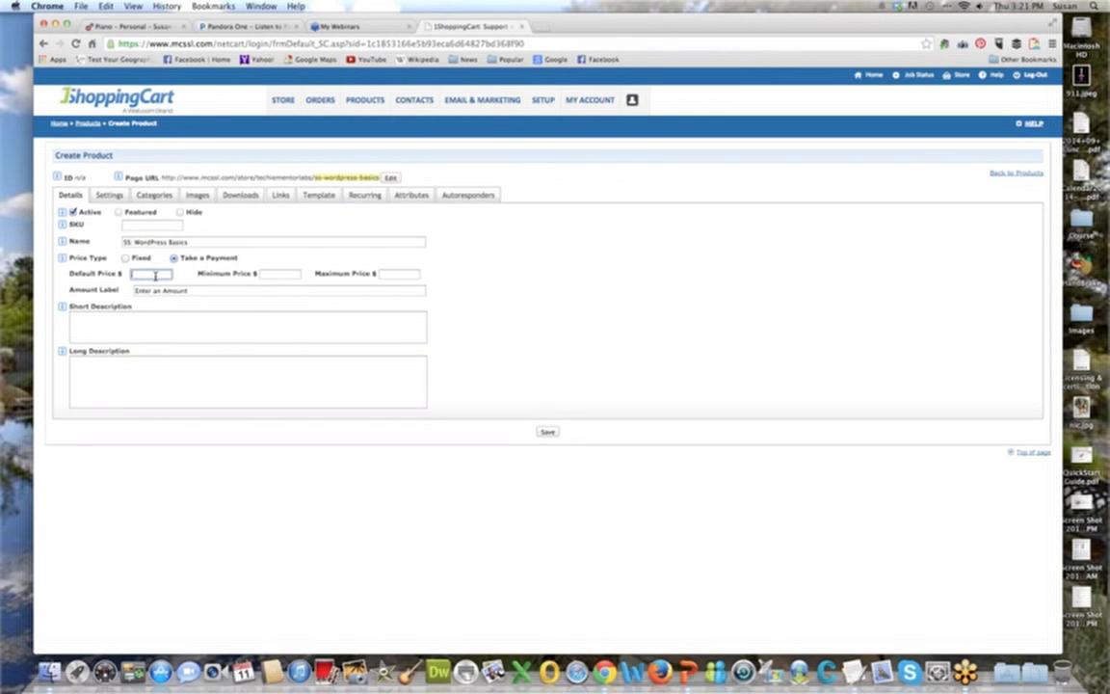
text(5.00)
click(281, 275)
text(5.00)
key(Tab)
text(40.00)
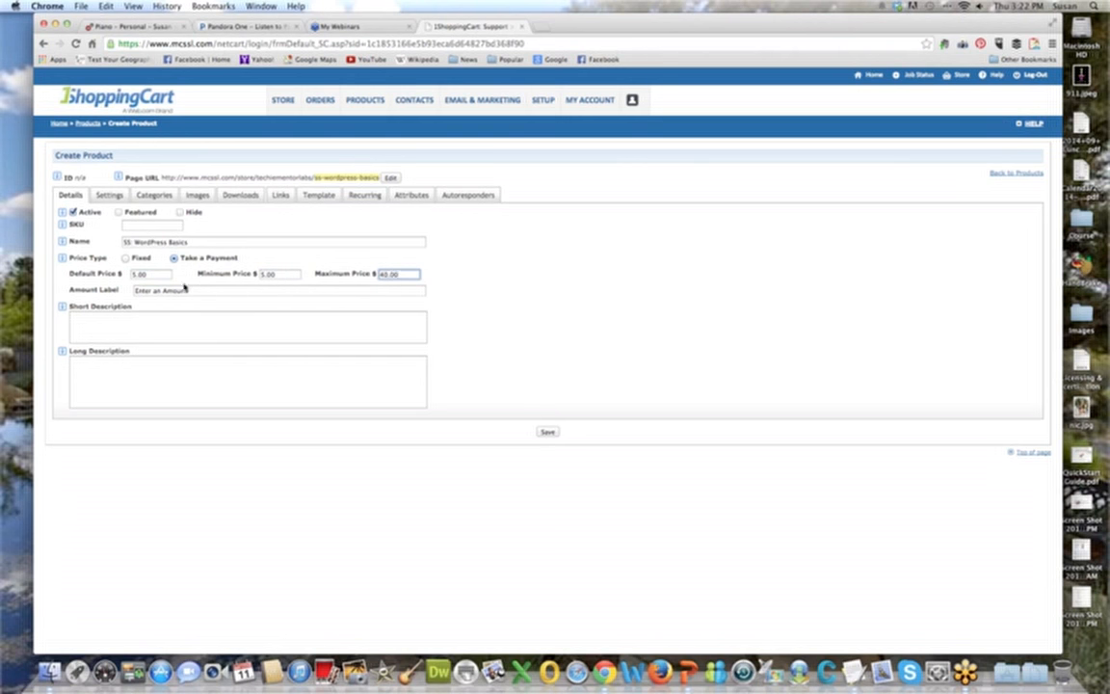
Enter "Self Study version of WordPress" as both the short and long description and save the new product.
click(178, 325)
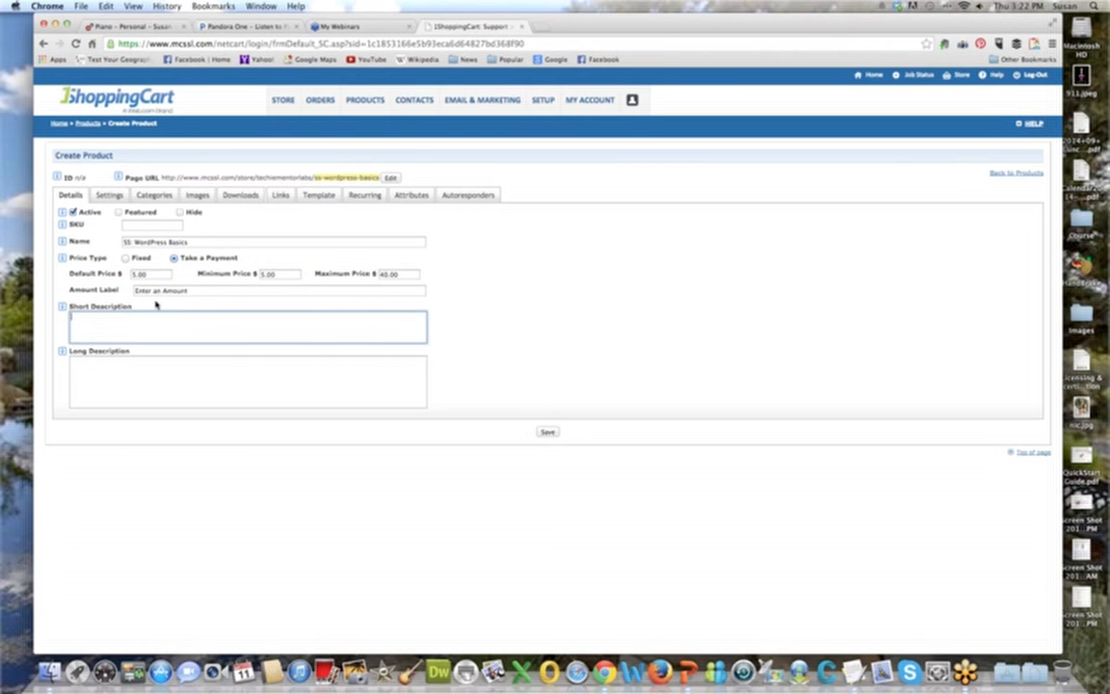
text(Self Study version of WordPress)
triple_click(192, 315)
key(super+c)
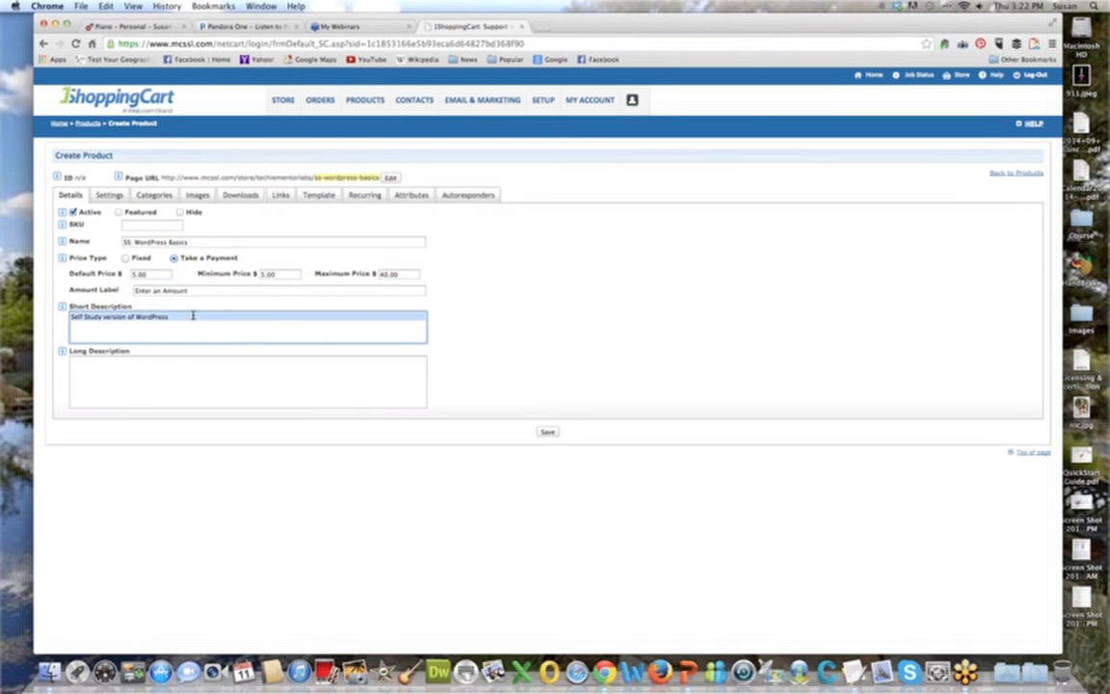
click(192, 366)
key(super+v)
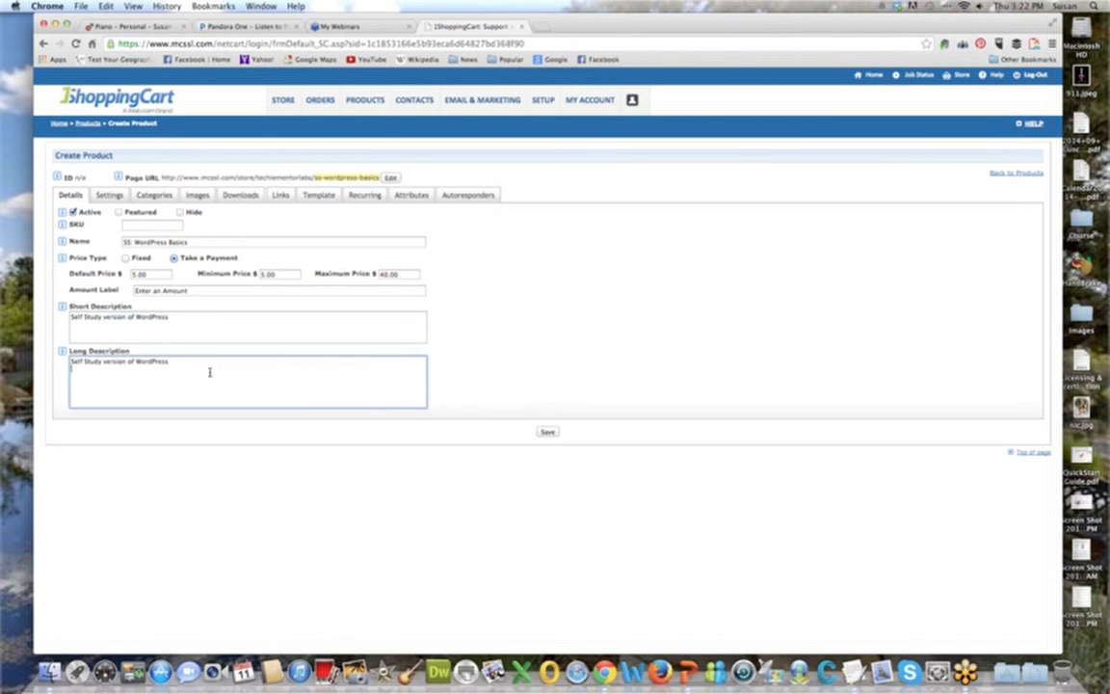
click(546, 429)
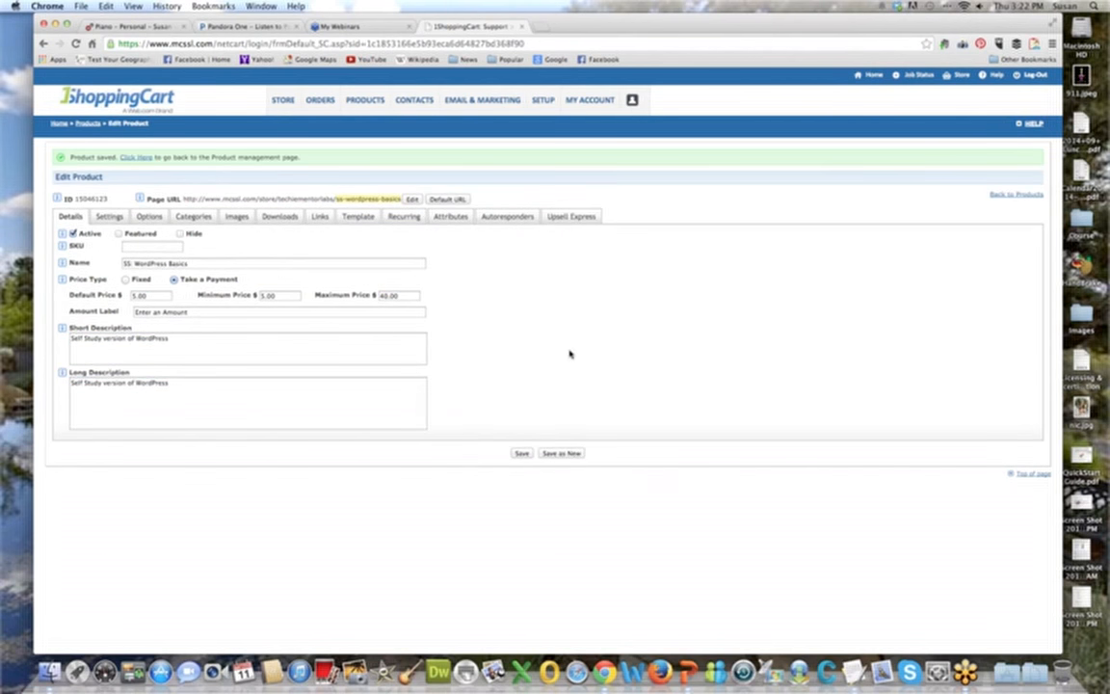
Exclude the product from packing slips, turn off its affiliate commission calculation and save these settings.
click(105, 218)
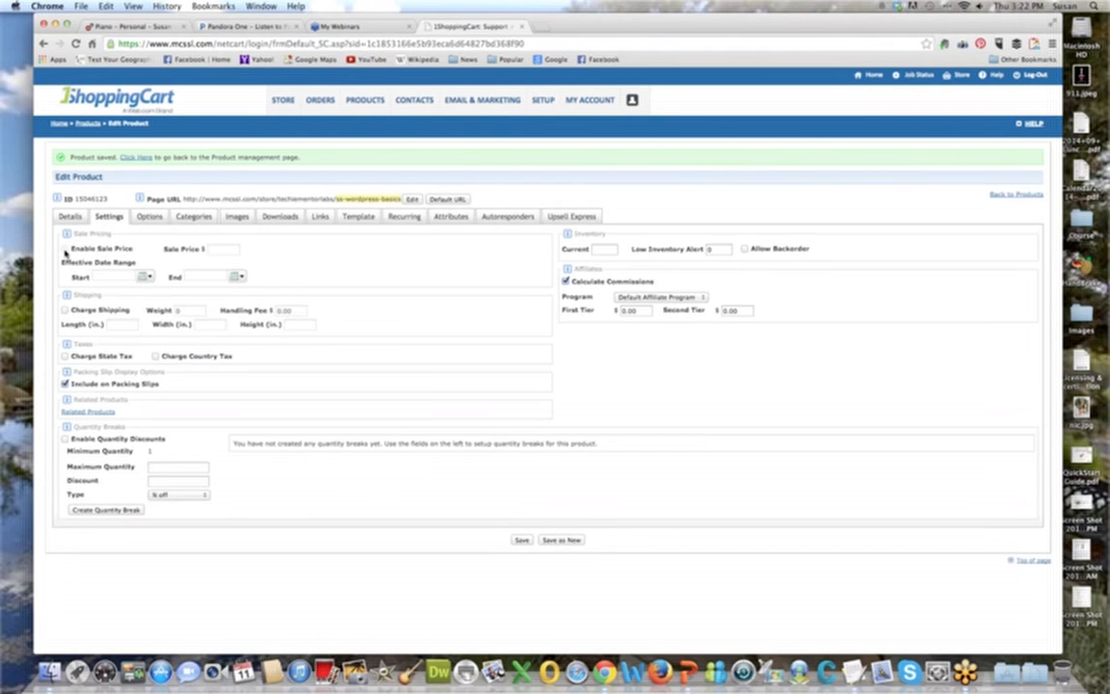
click(64, 383)
click(565, 281)
click(531, 538)
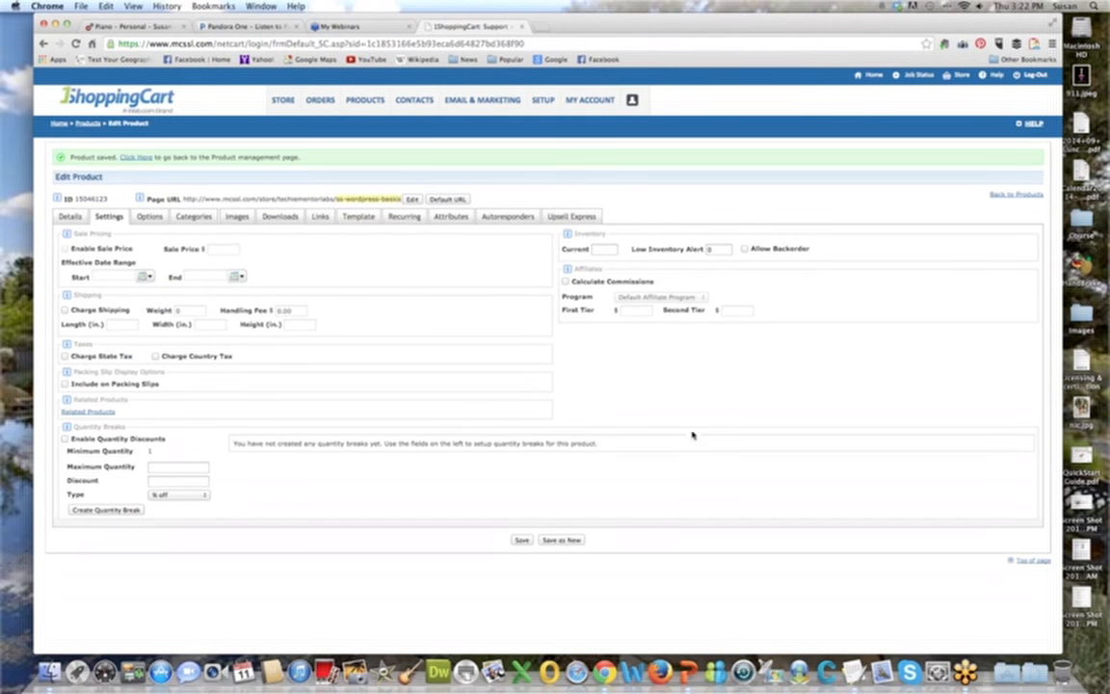
Try the Input type for a new product option and save the product with the option name left blank.
click(147, 217)
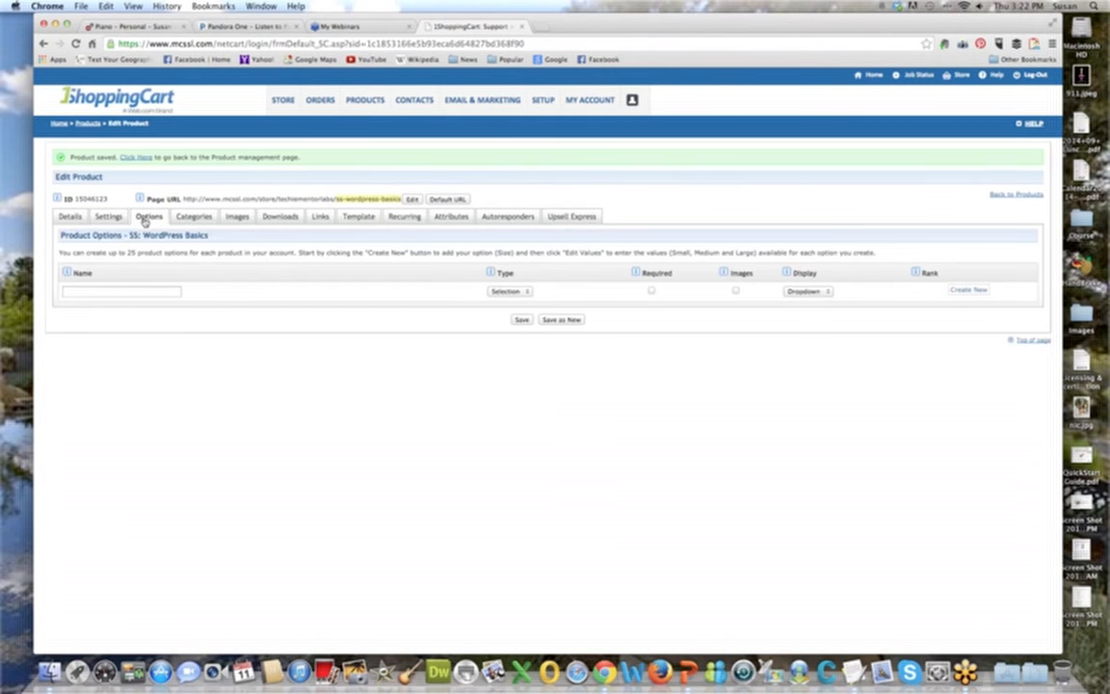
click(510, 291)
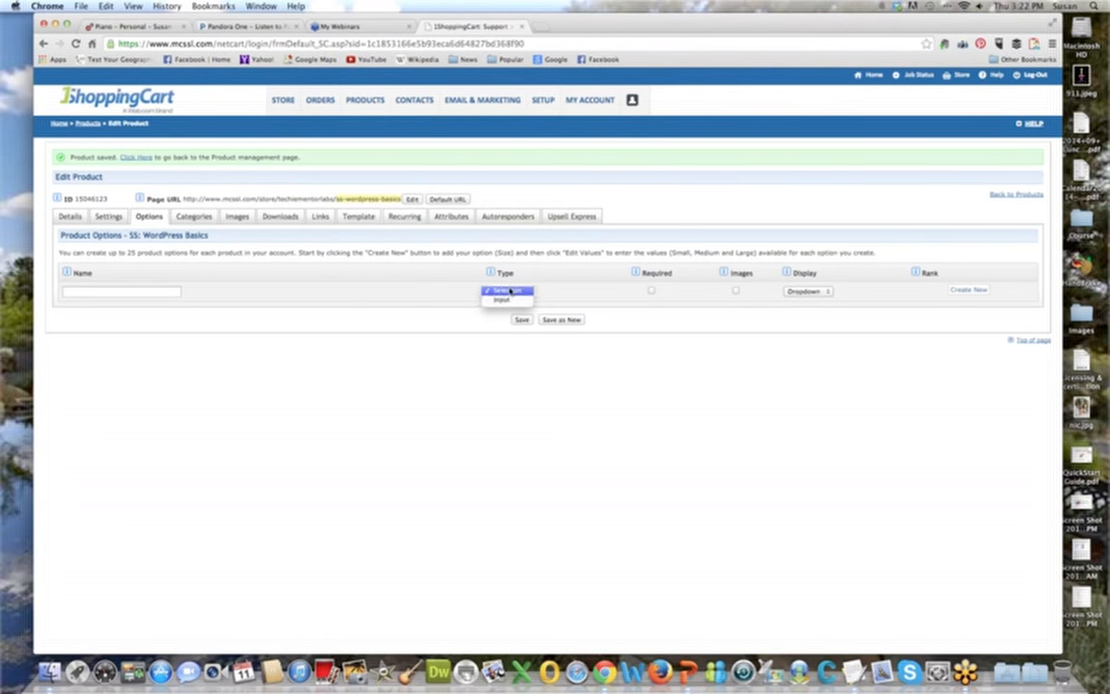
click(508, 298)
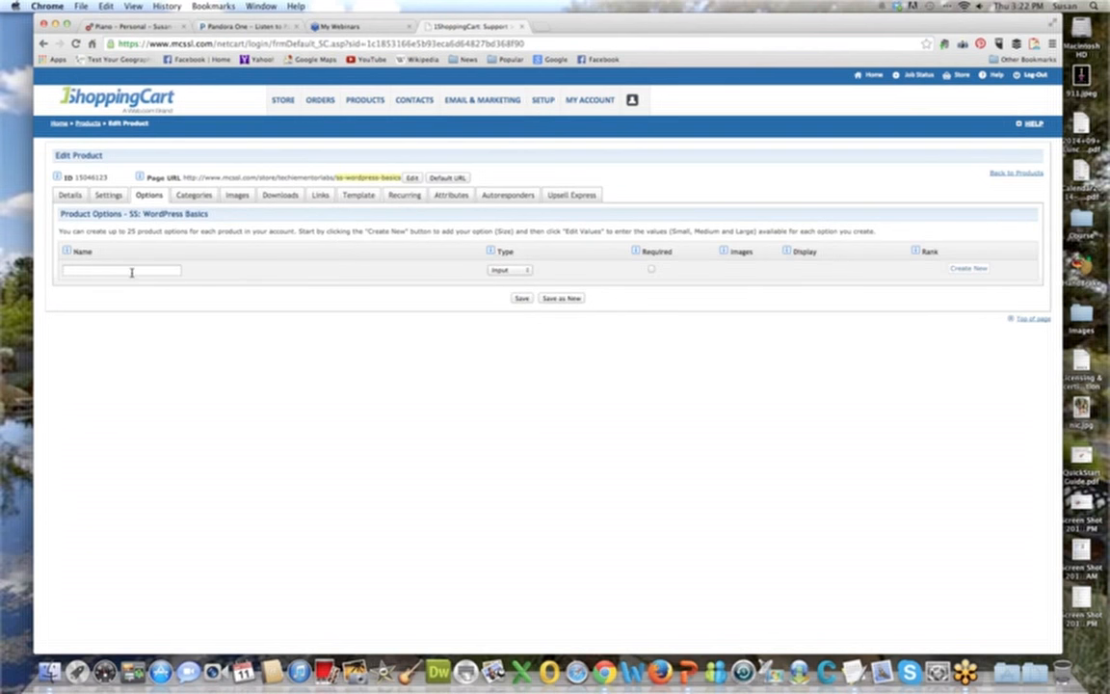
click(131, 271)
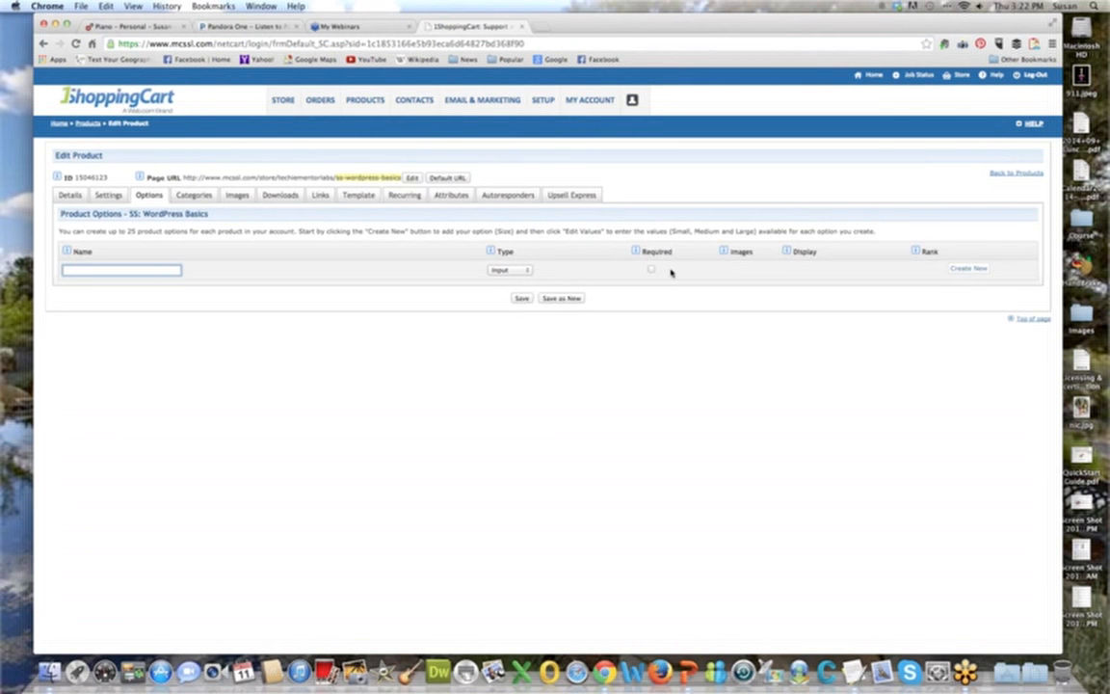
click(527, 300)
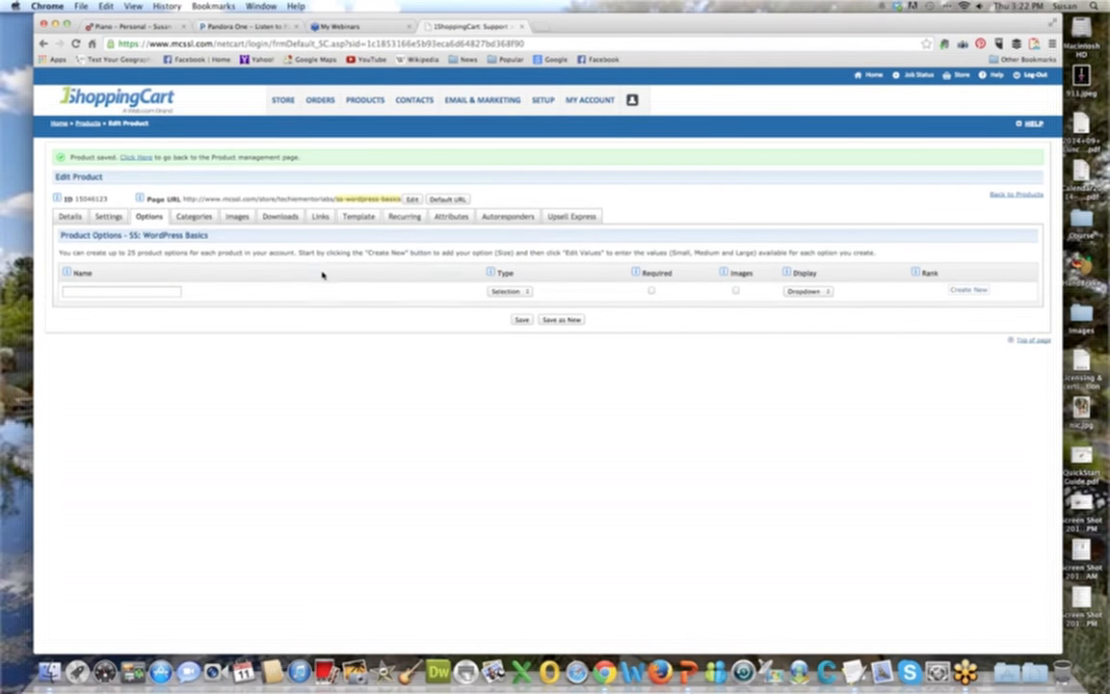
List the WordPress Basics product under the Training category as an additional category.
click(194, 217)
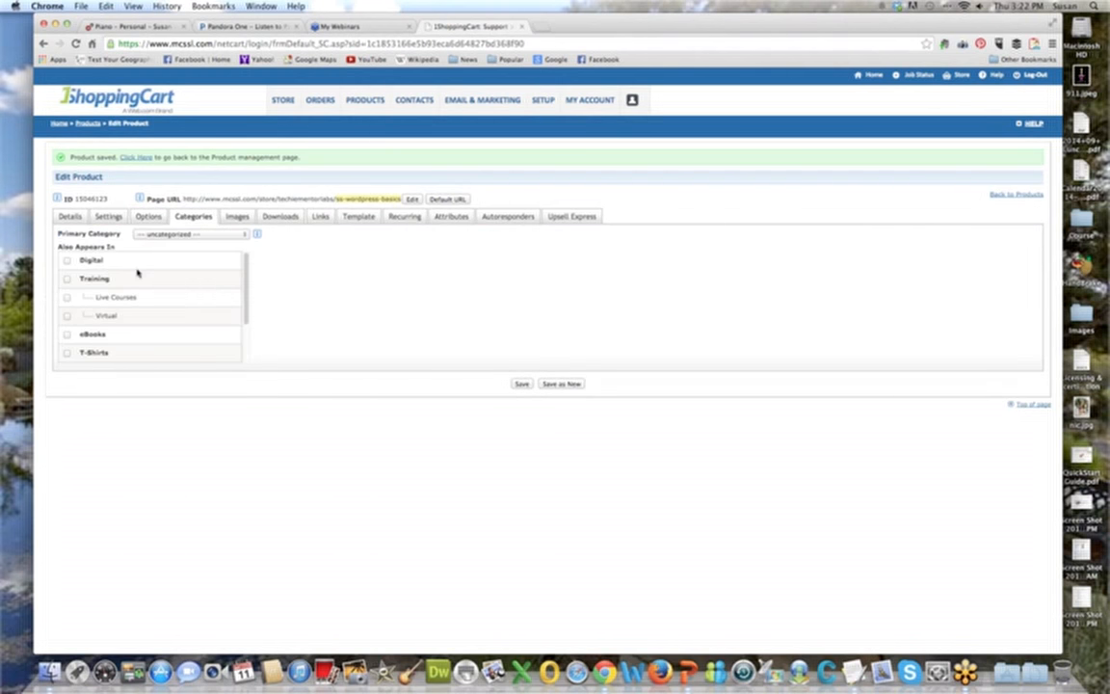
click(67, 279)
click(304, 202)
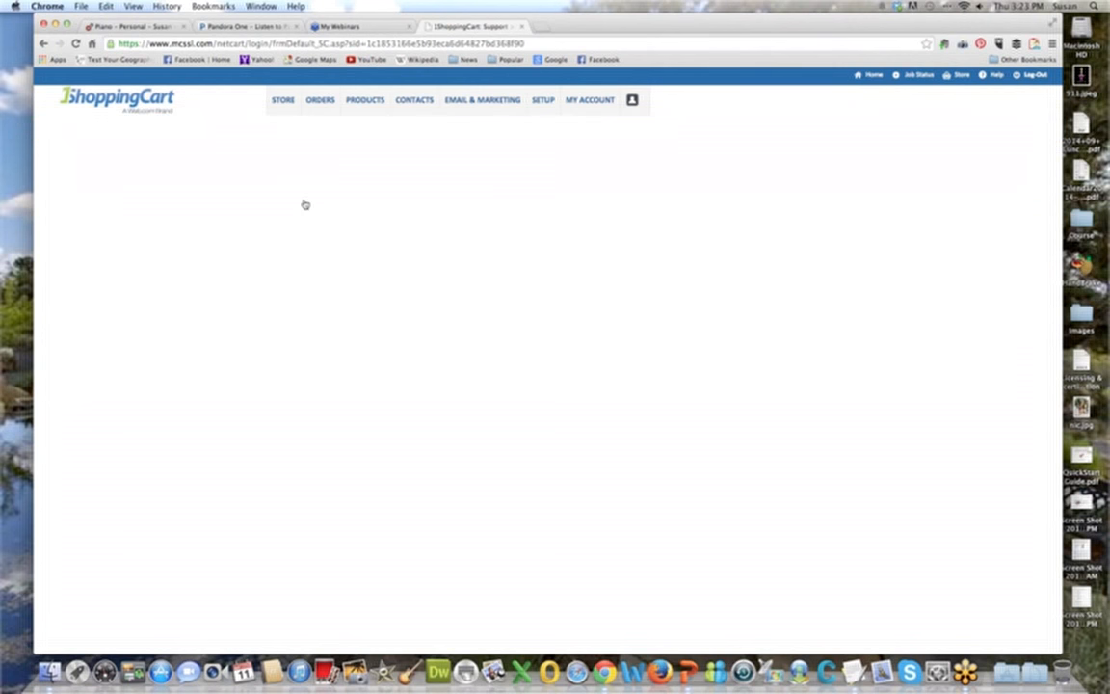
Enable digital download for the product, choose the SaltForYourSoul PDF from the Digital File Vault and save.
click(236, 215)
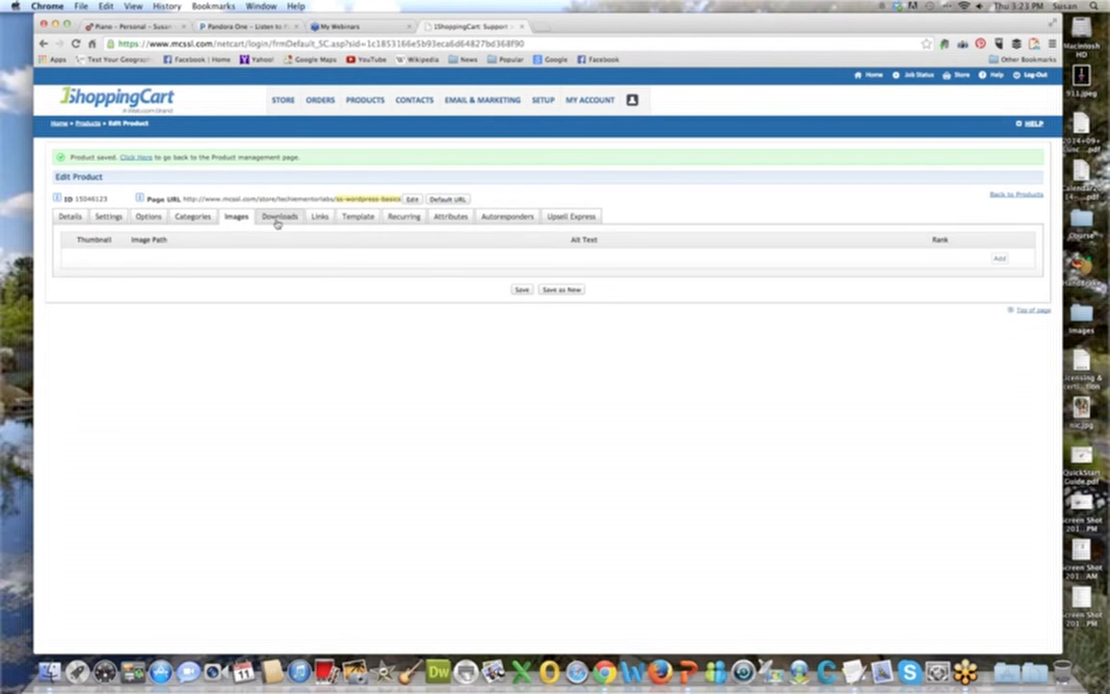
click(280, 219)
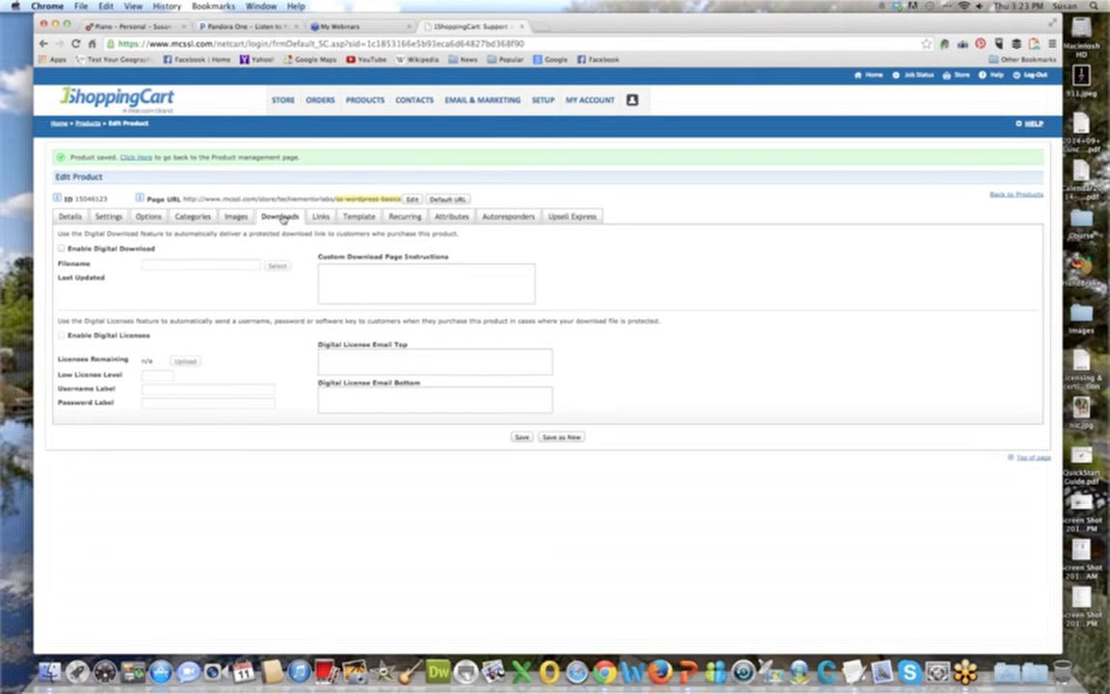
click(62, 249)
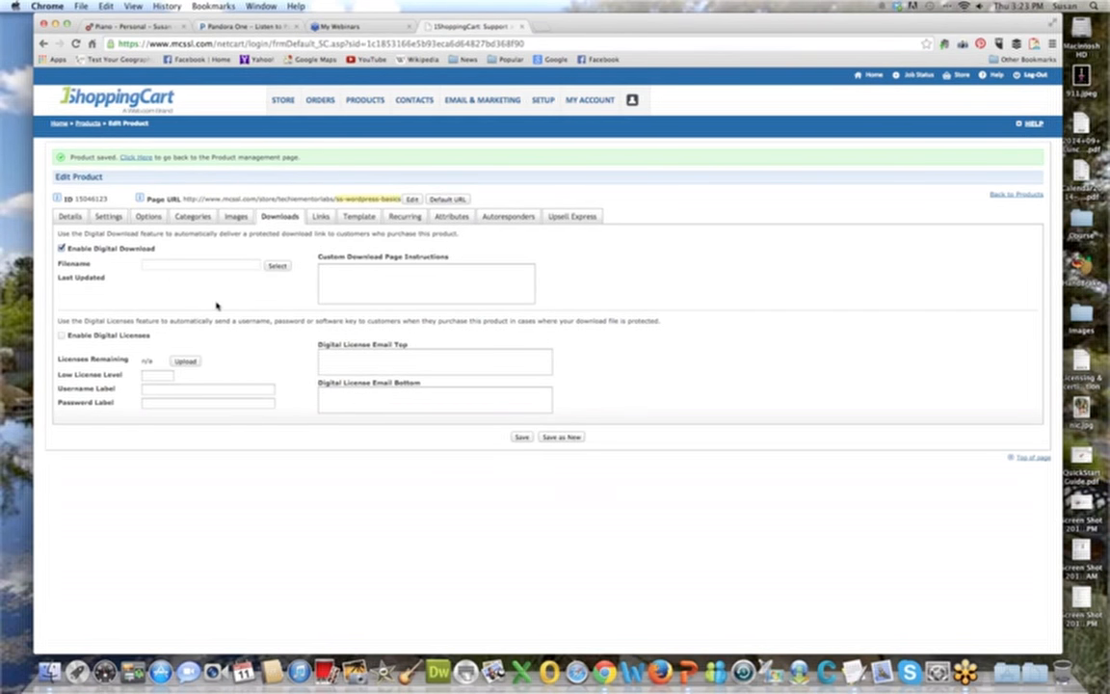
click(277, 265)
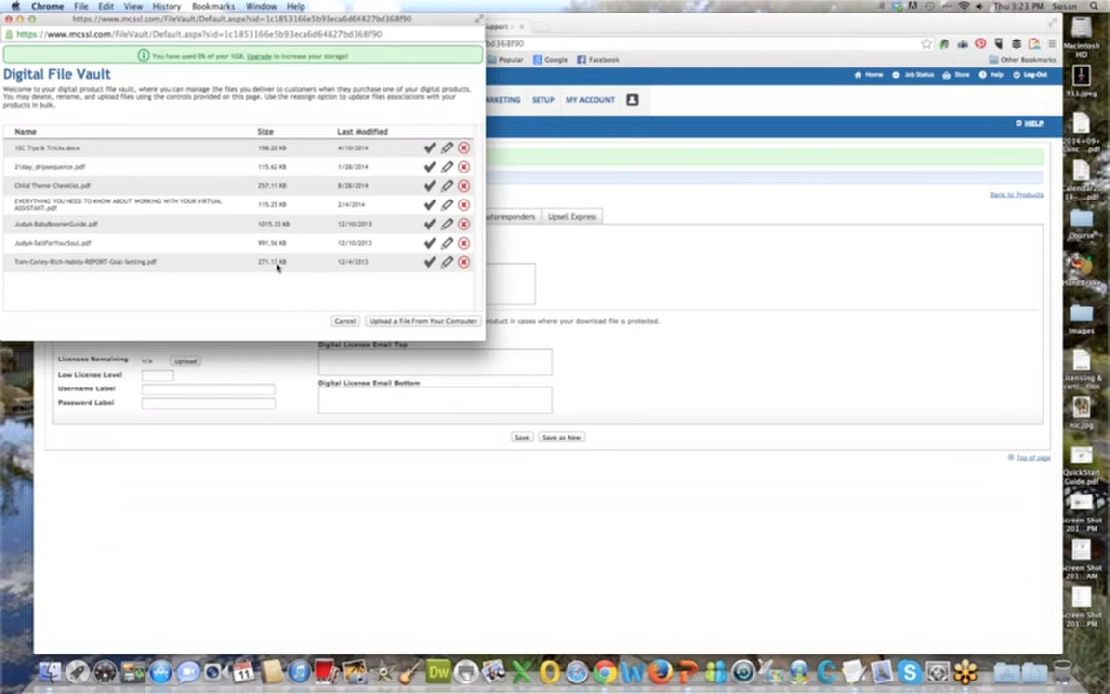
click(429, 244)
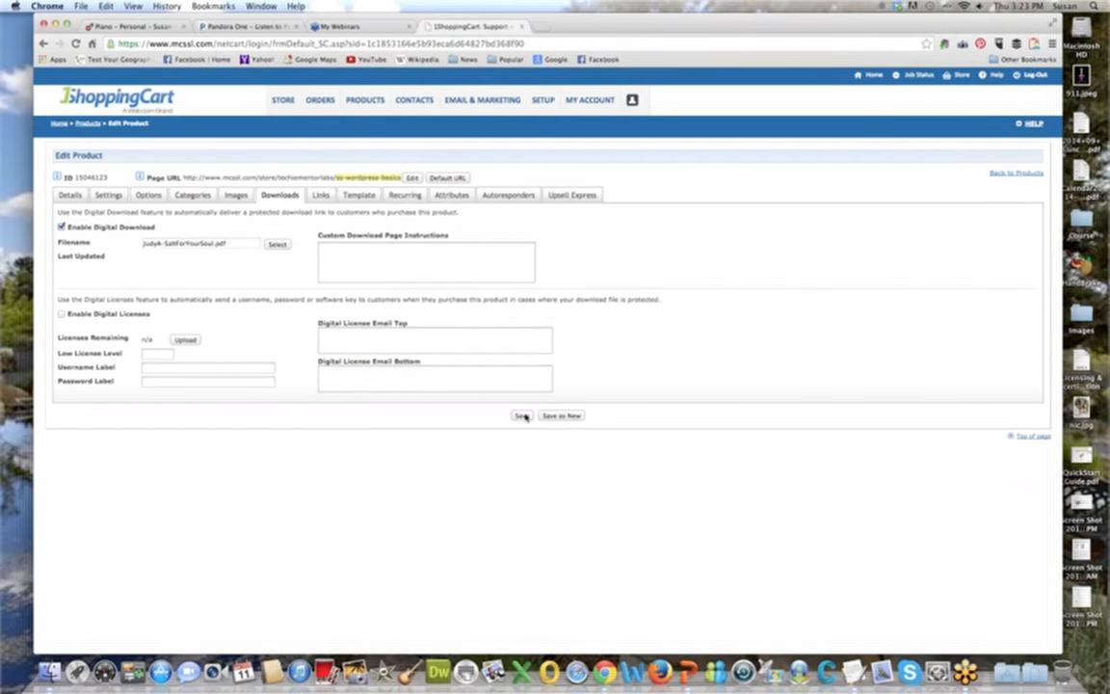
click(522, 416)
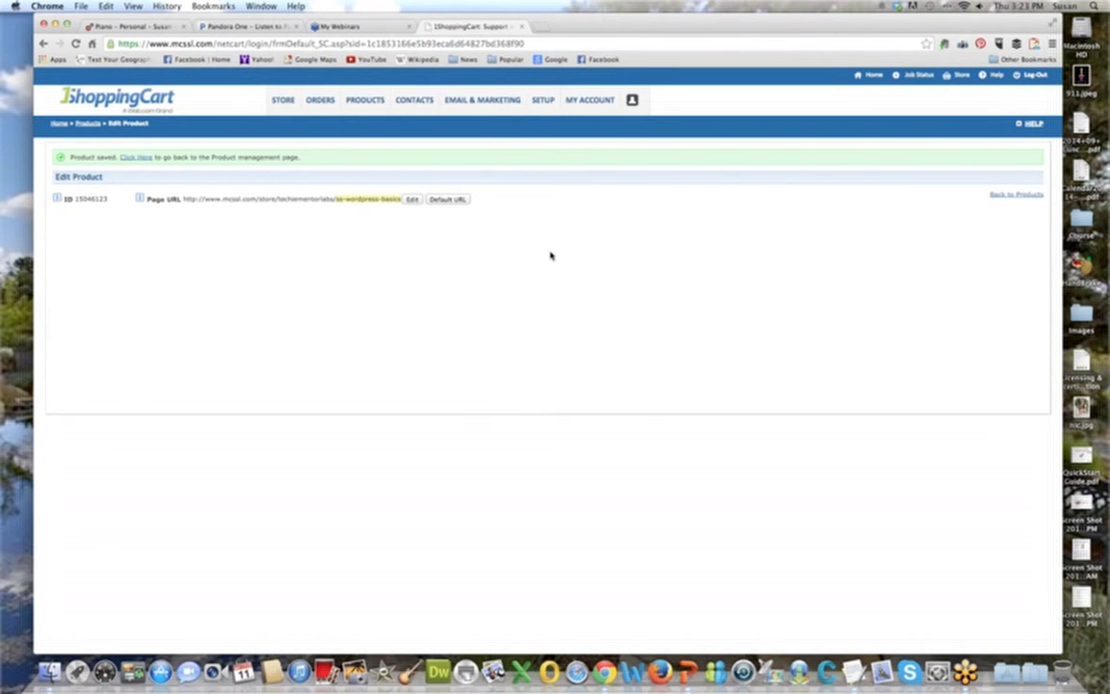
click(319, 216)
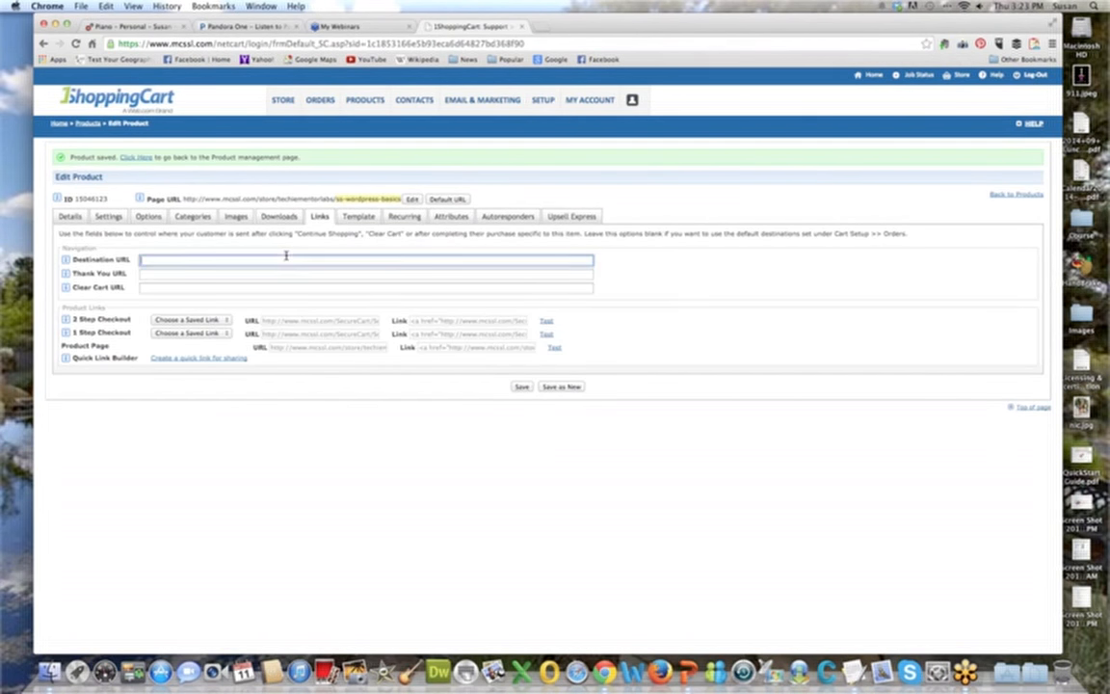
click(282, 273)
click(280, 287)
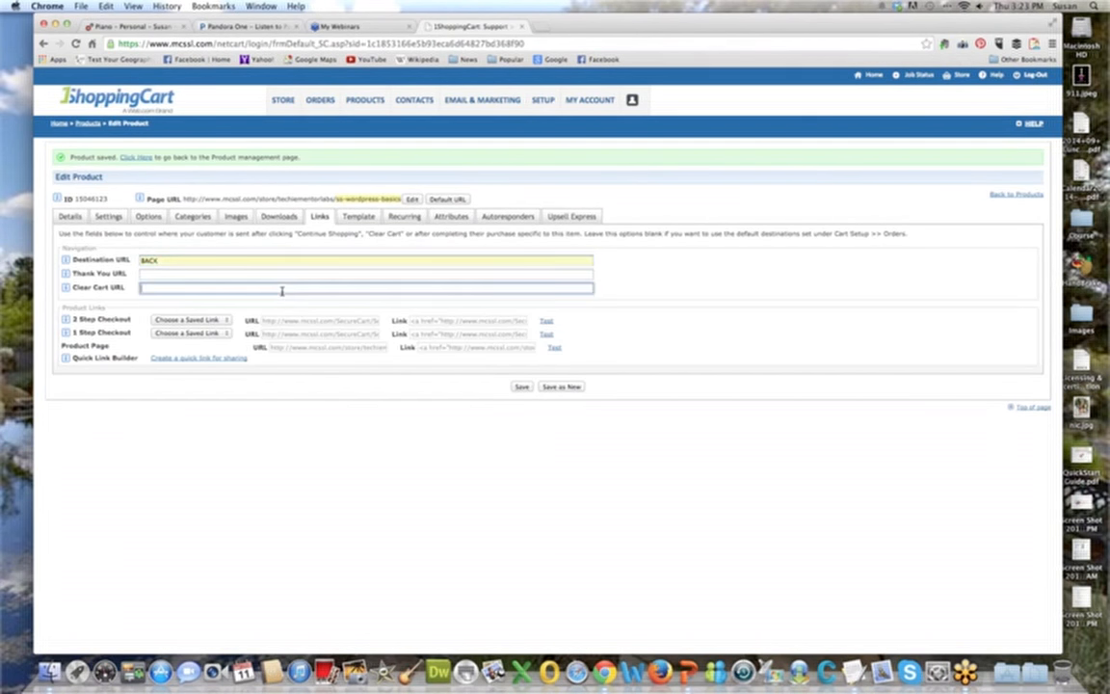
click(283, 303)
click(283, 273)
text(ht)
key(Down)
key(Return)
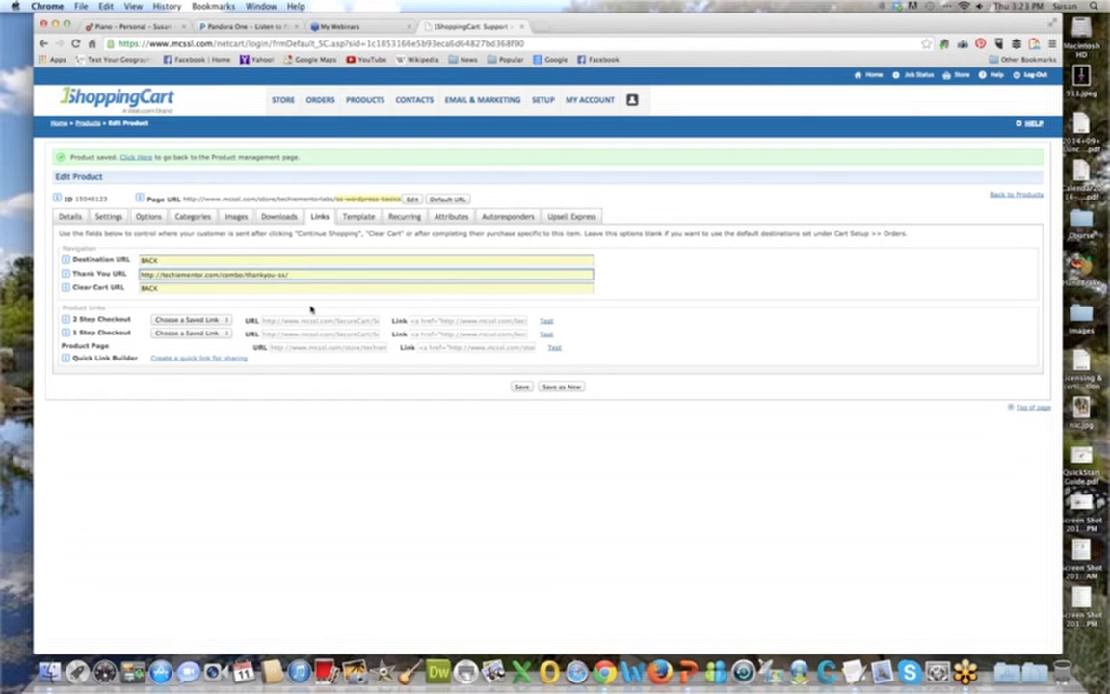
click(311, 320)
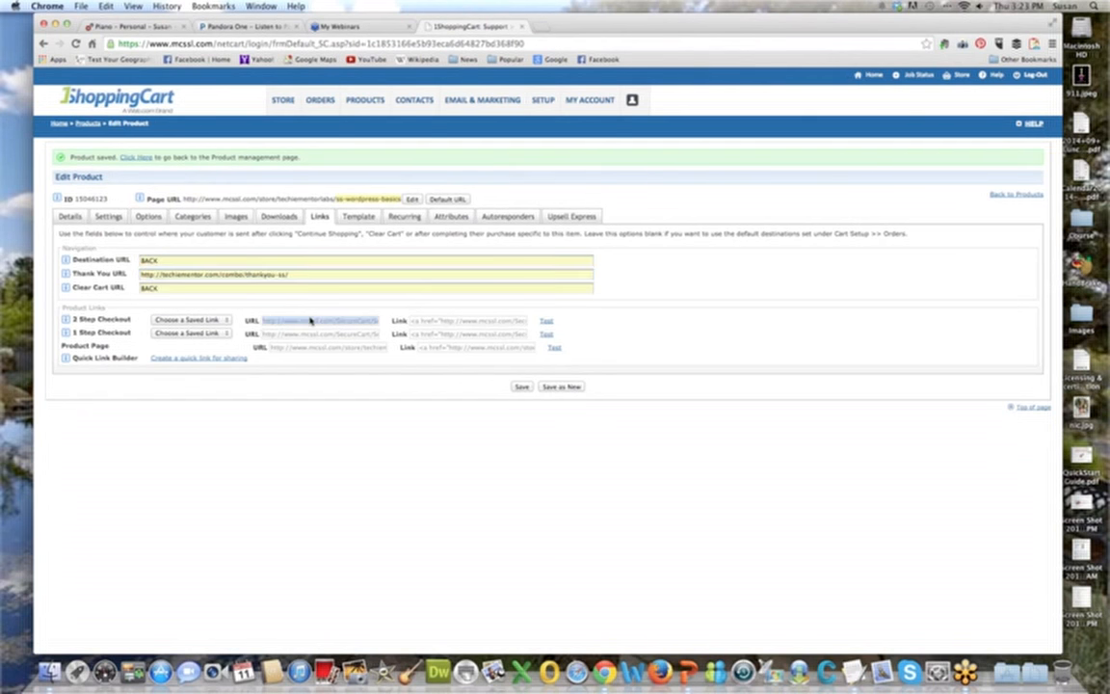
Select the 2 Step Checkout HTML link code and save the product's link settings.
click(490, 324)
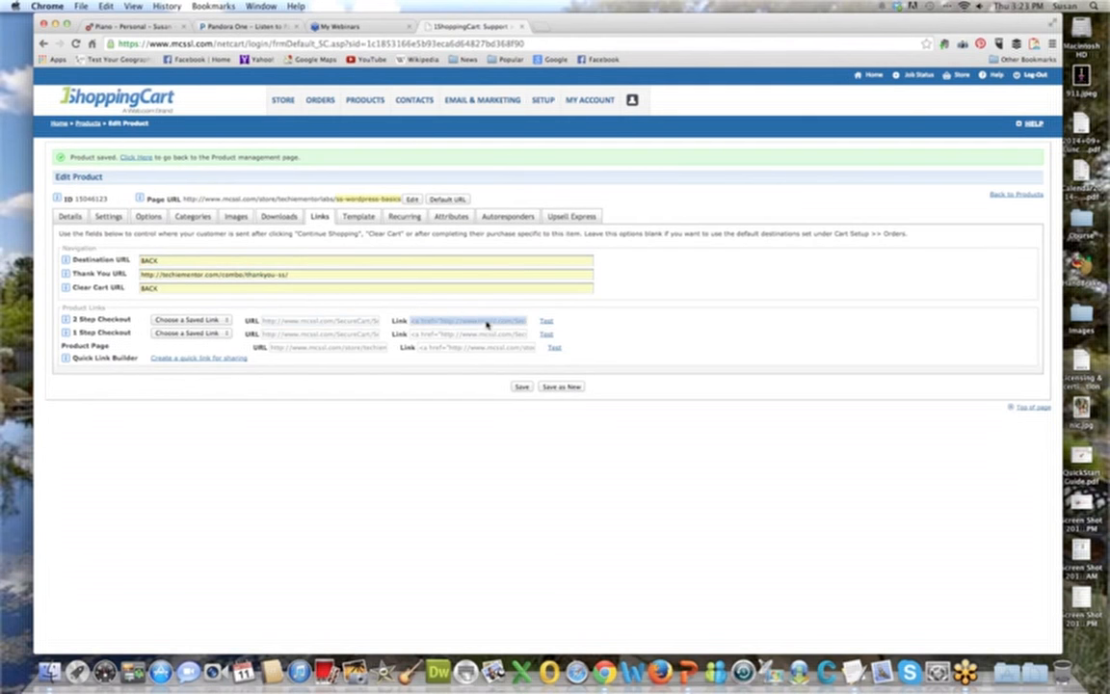
click(520, 387)
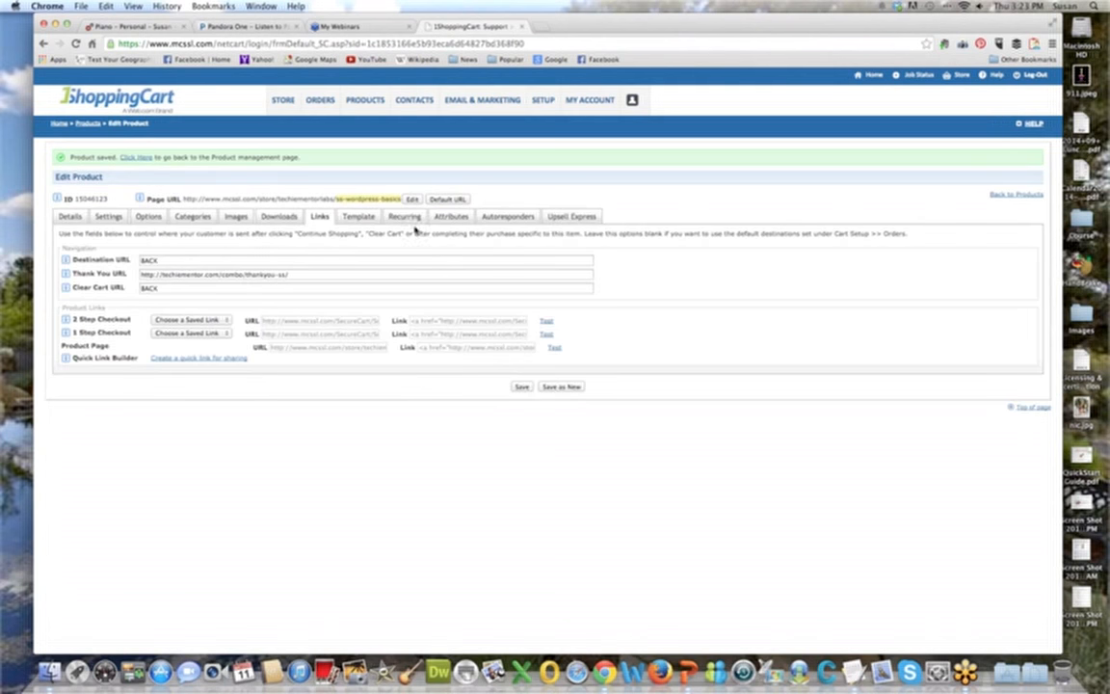
Assign the TM: Purchase - 1SC Bootcamp autoresponder to the WordPress Basics product and save it.
click(410, 220)
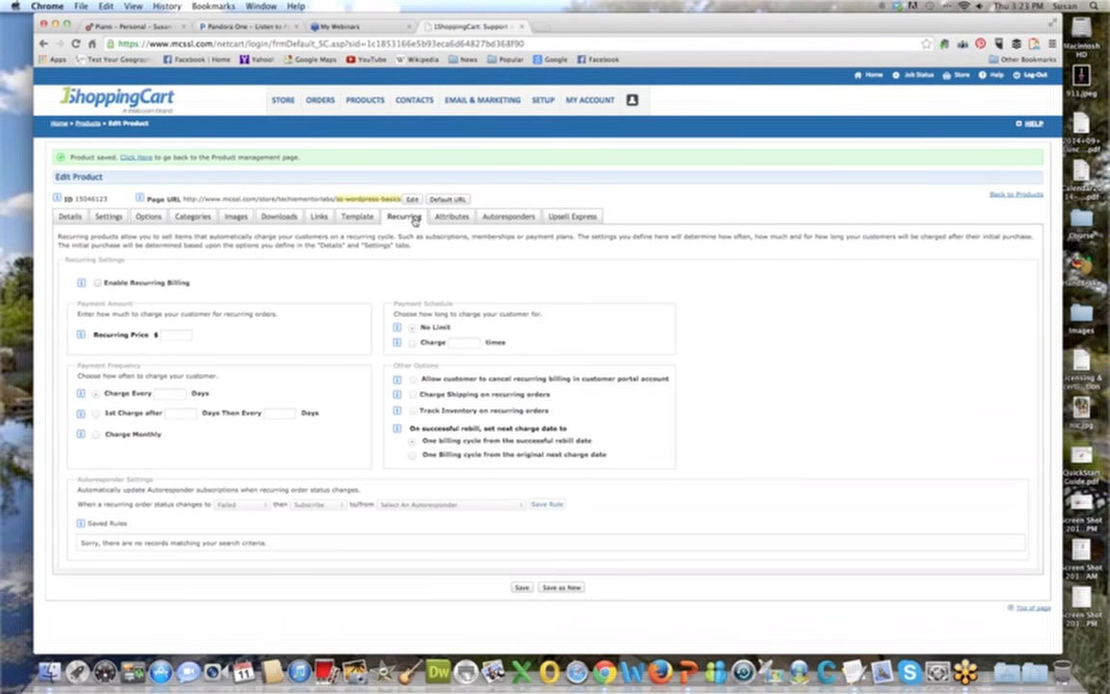
click(508, 217)
scroll(498, 355, down, 1)
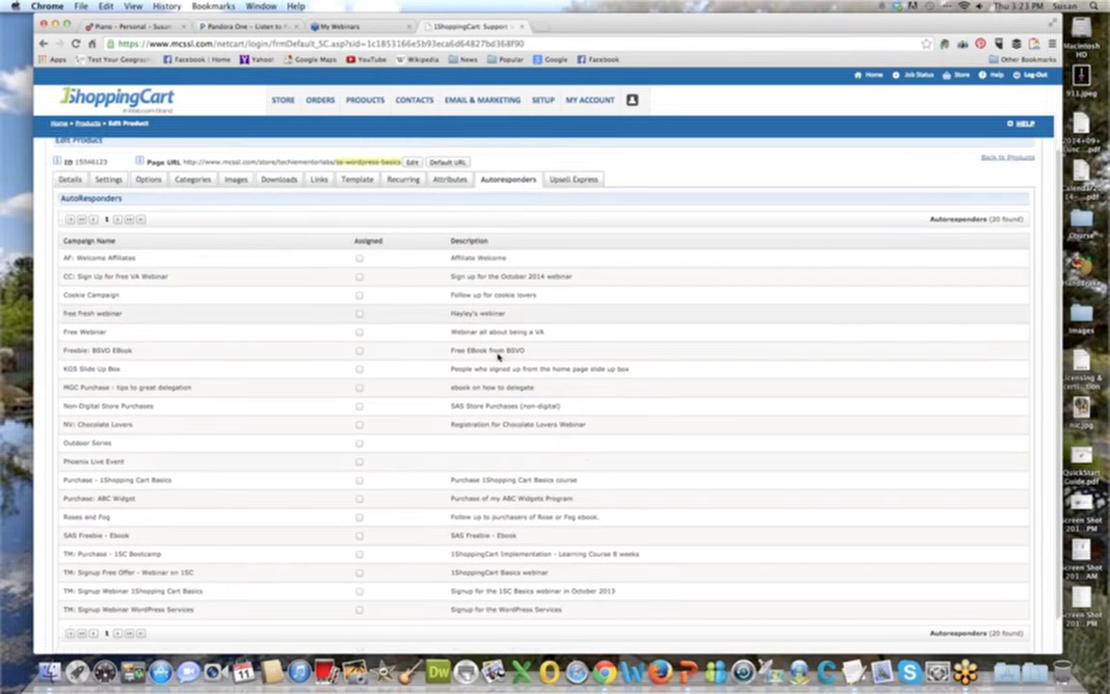
scroll(498, 355, down, 1)
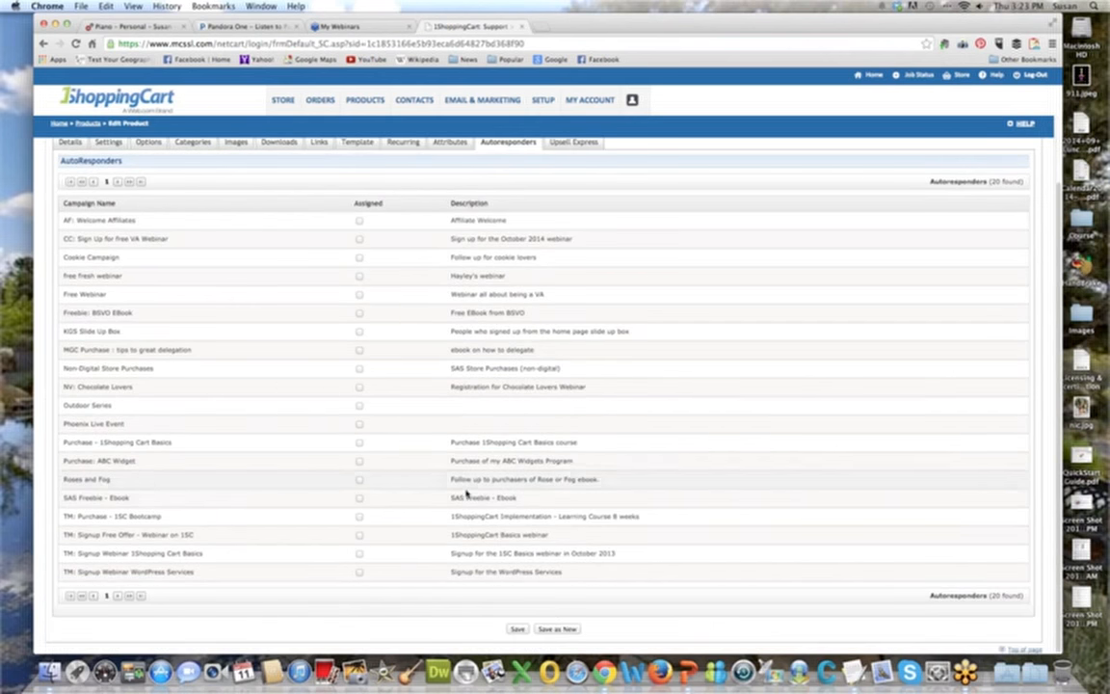
click(359, 517)
click(516, 629)
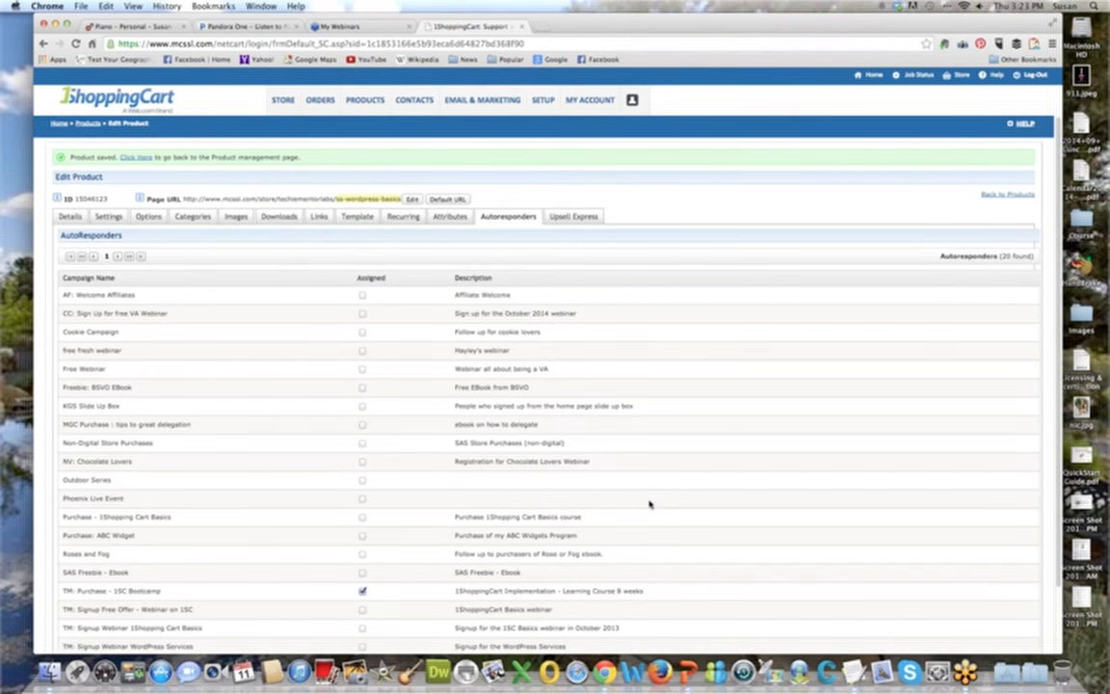
Change the ending of the product's page URL to wpbasics and accept the edit.
click(398, 204)
drag(255, 199, 157, 191)
text(wpbasics)
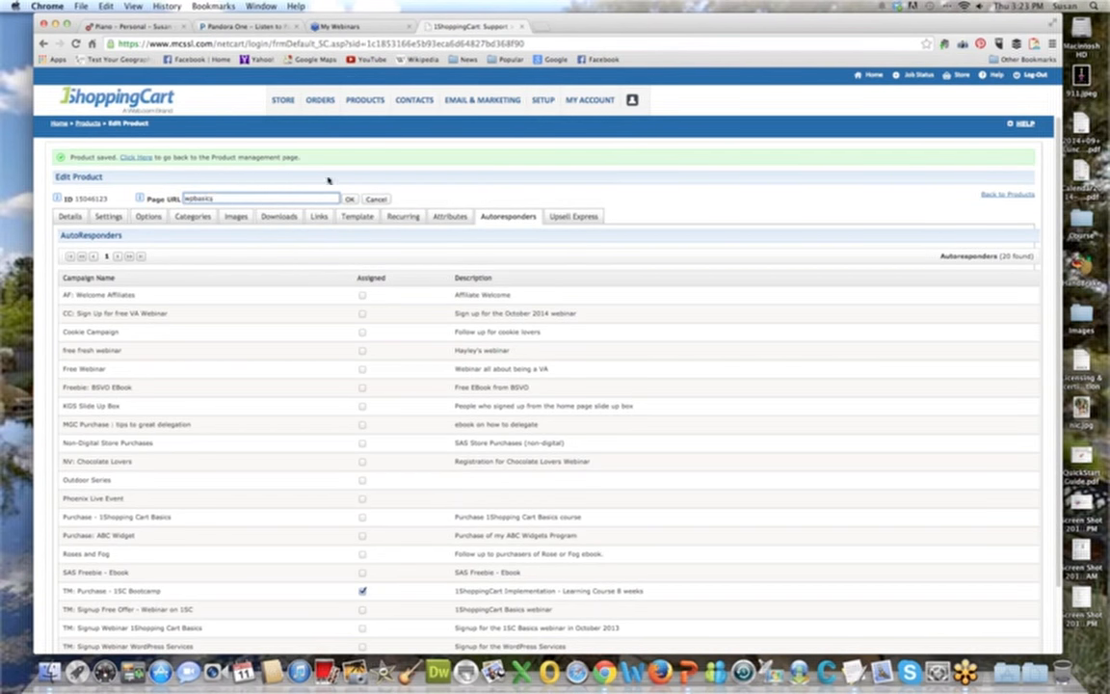
click(349, 199)
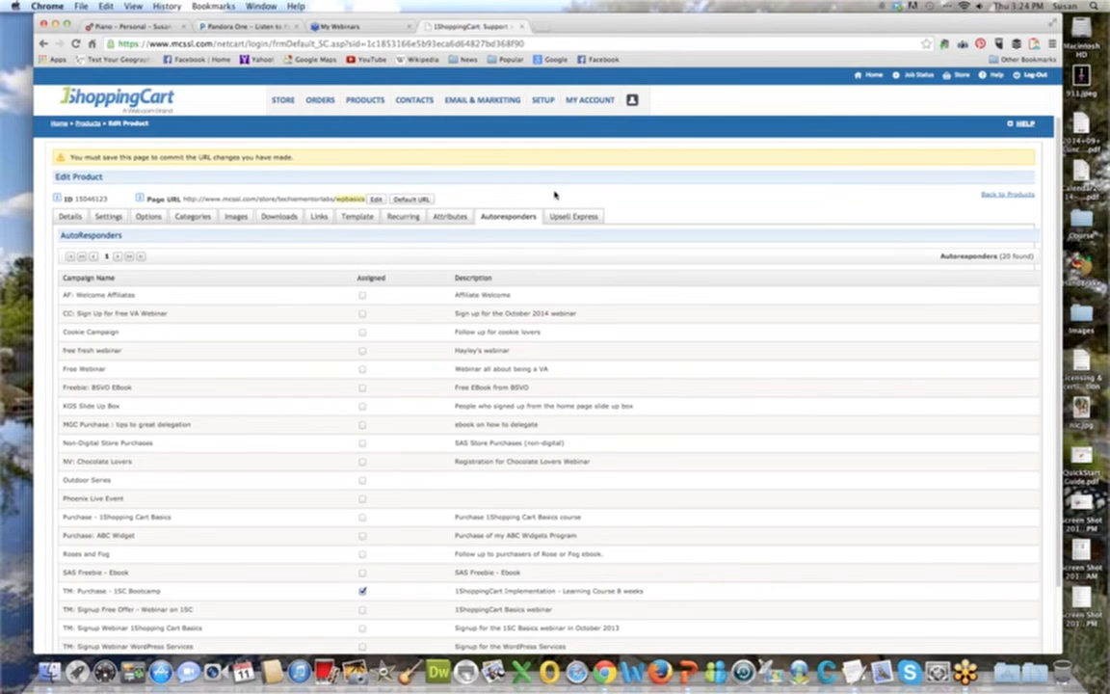
click(376, 199)
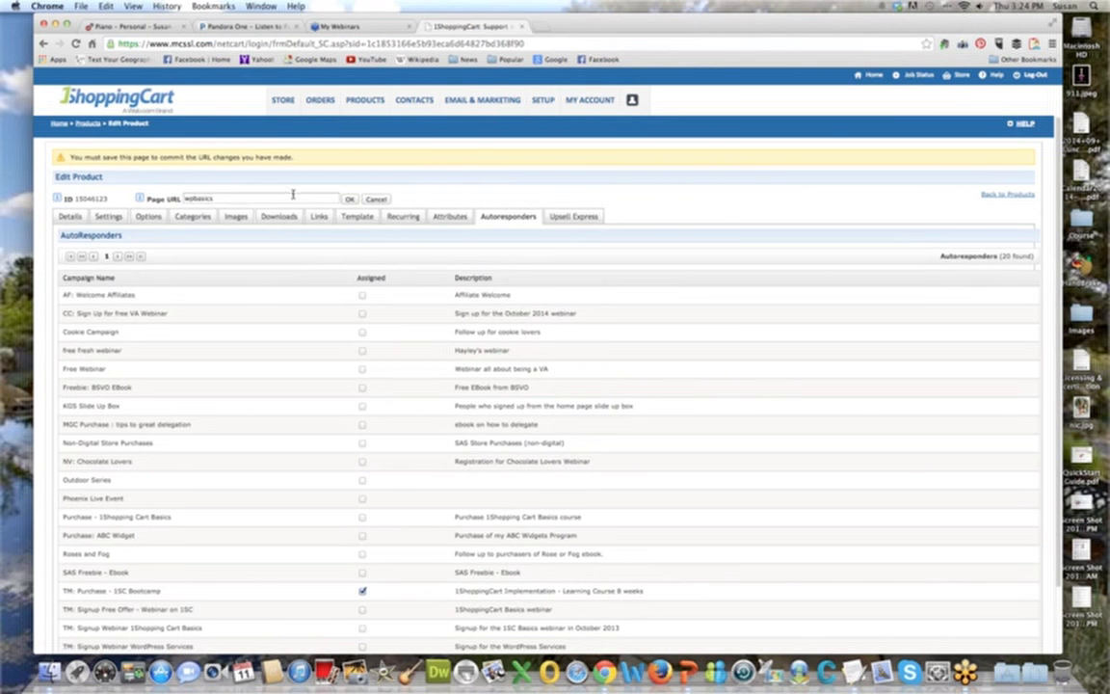
double_click(237, 195)
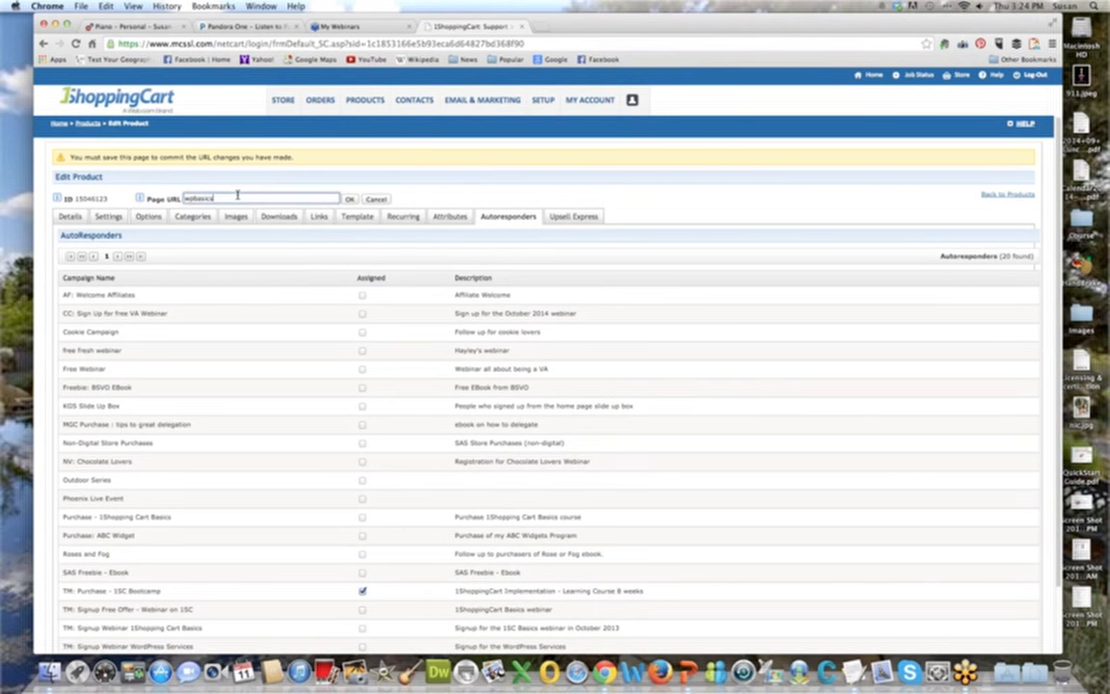
click(301, 188)
click(374, 199)
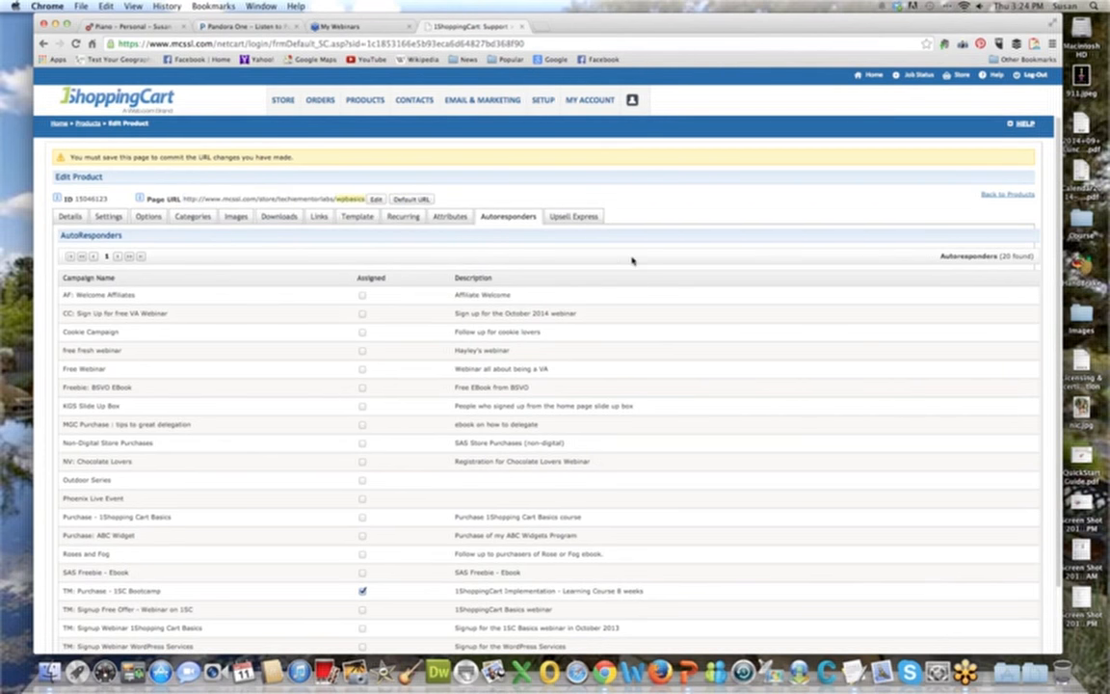
Save the product to commit the page URL change.
scroll(488, 607, down, 2)
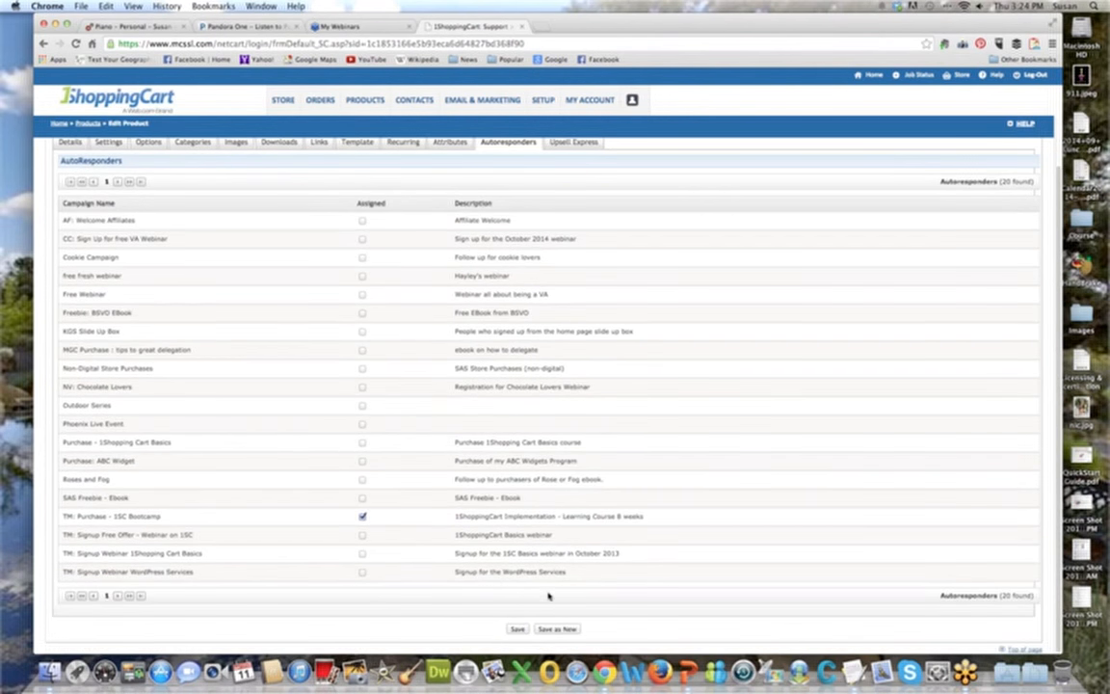